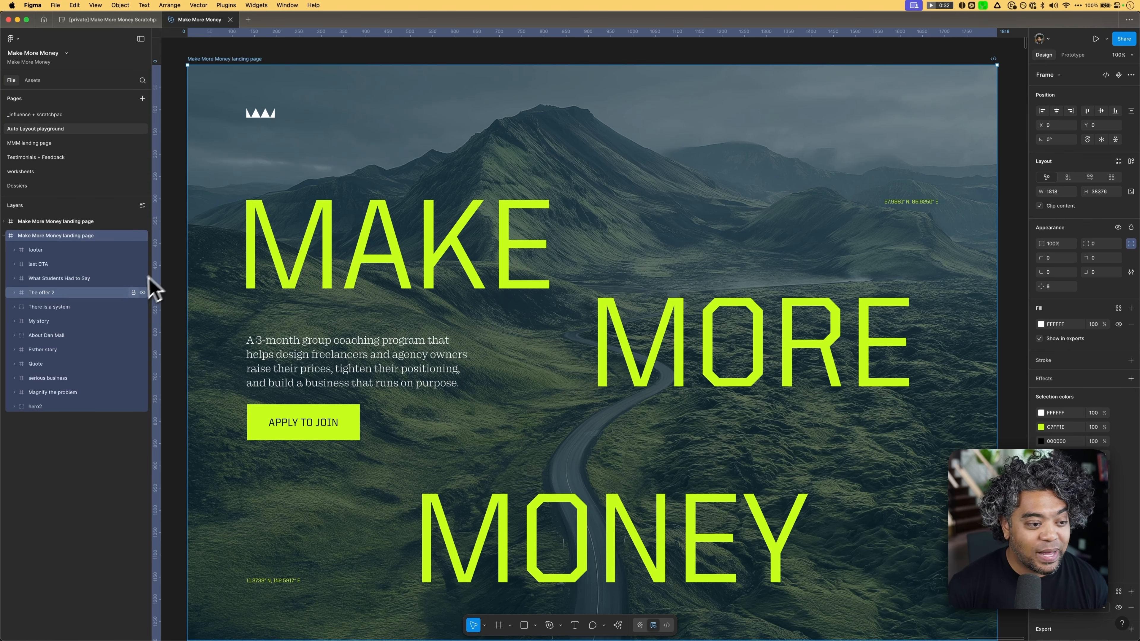
Step: Examine the full landing page layout from the hero down to the client logos and photos
left_click(176, 291)
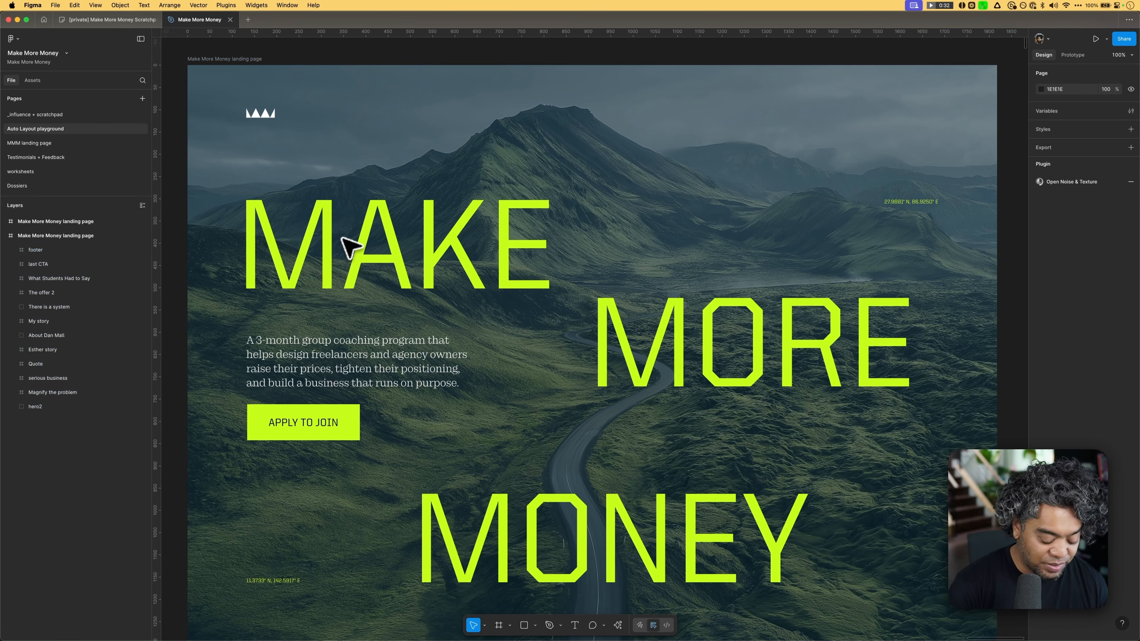
key("minus")
key("minus")
key("minus")
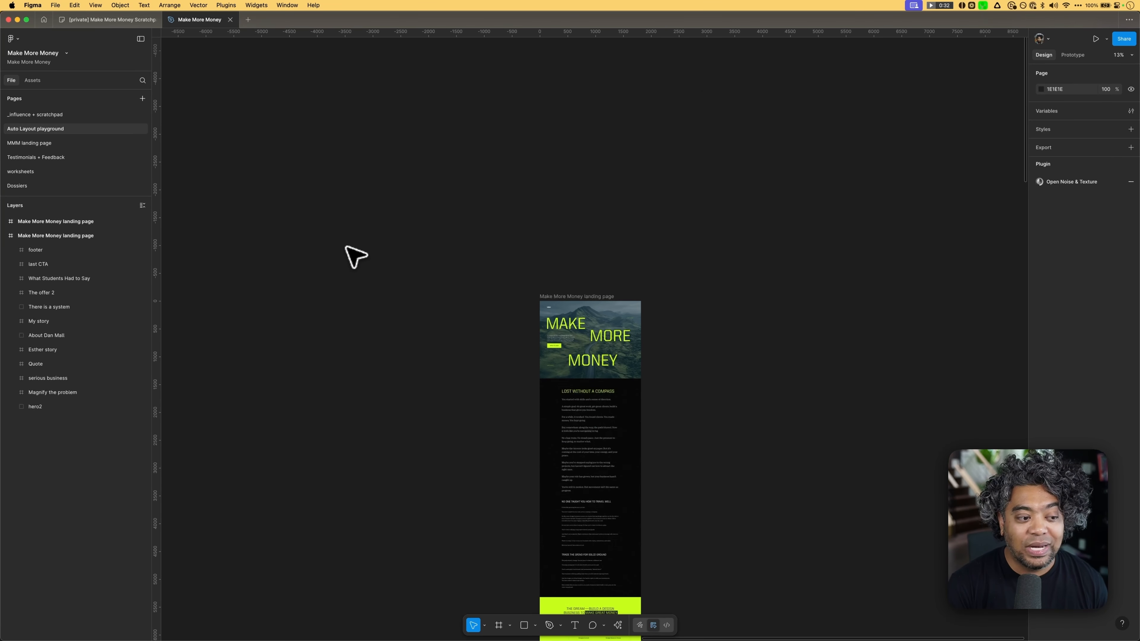
scroll(346, 246, "down", 1)
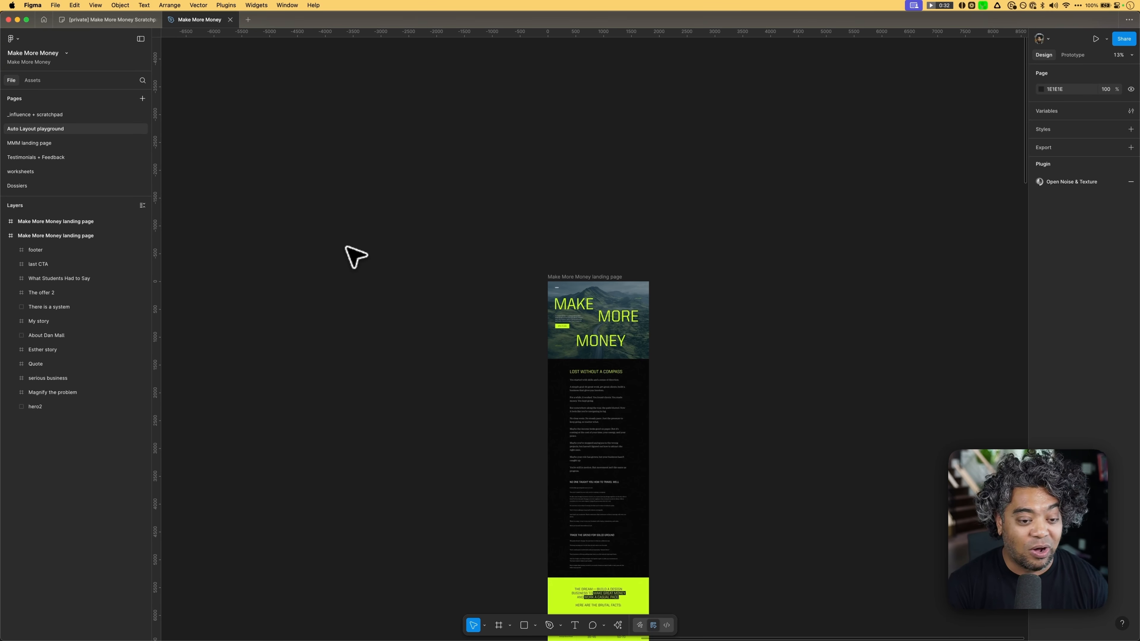
scroll(639, 427, "down", 5)
scroll(639, 426, "down", 8)
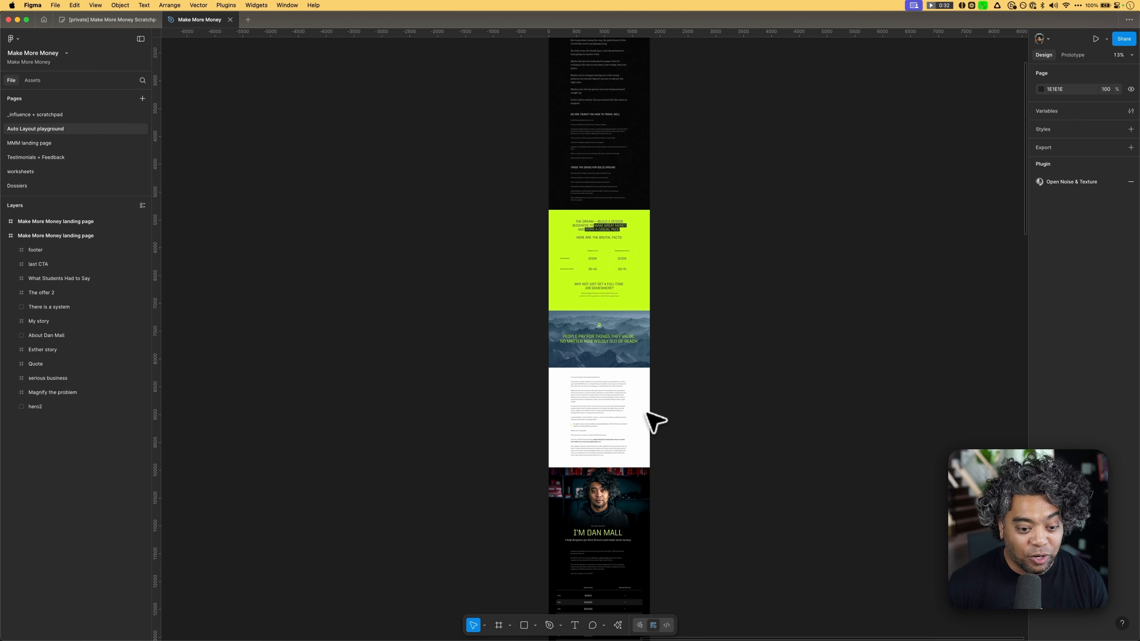
scroll(644, 418, "down", 13)
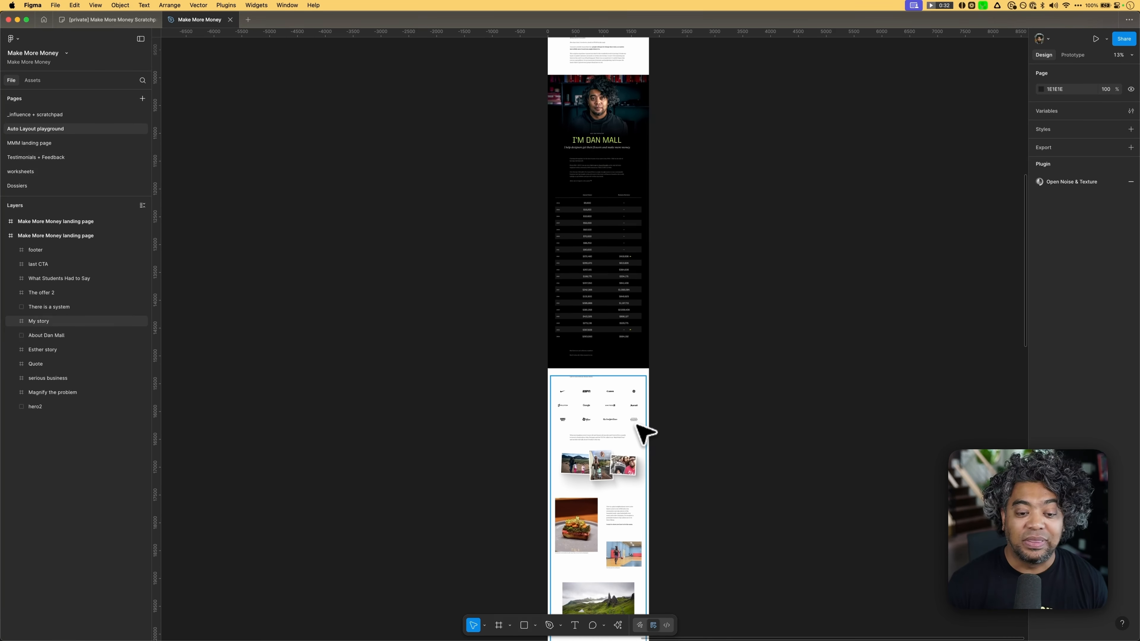
scroll(641, 428, "up", 20)
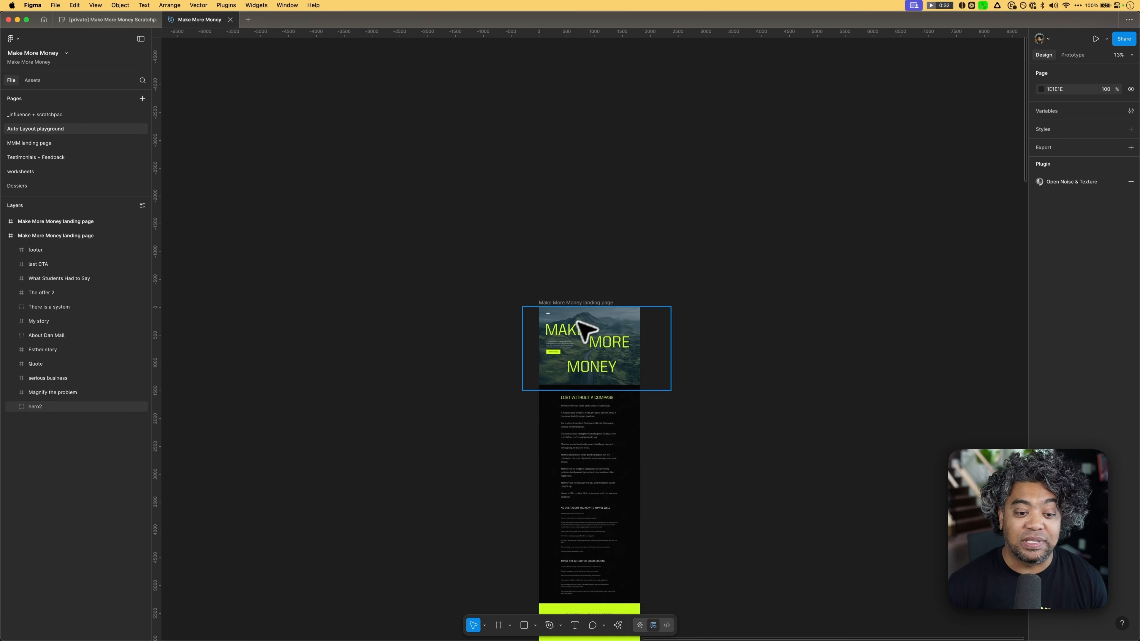
scroll(584, 330, "down", 2)
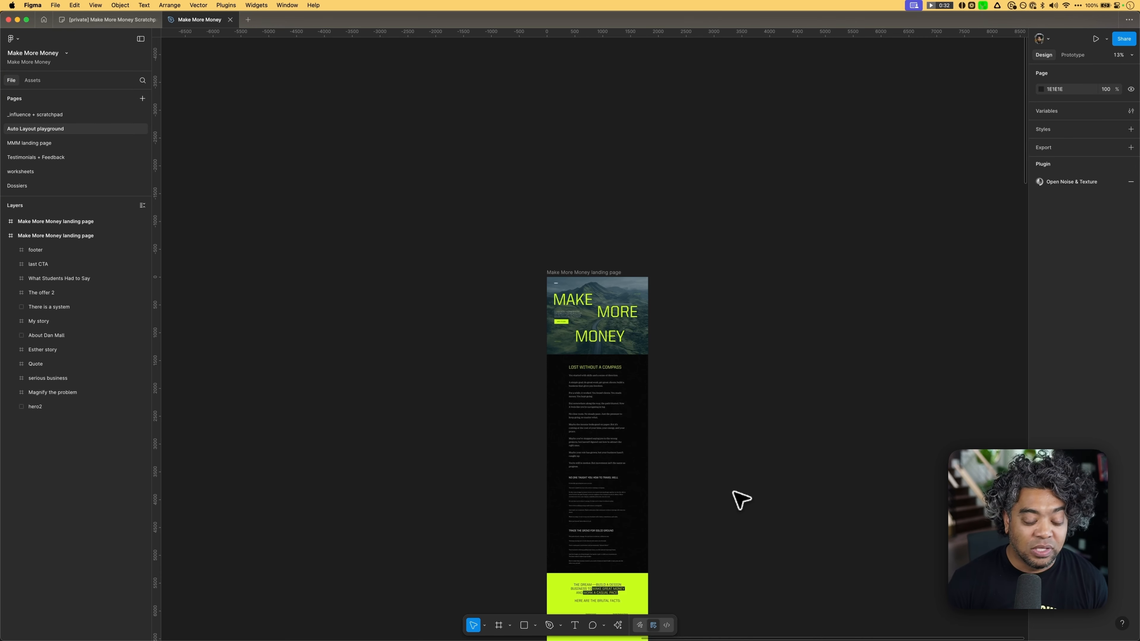
Step: Add auto layout to the text well intro frame that holds the "Lost without a compass" heading and its body text
key("=")
key("=")
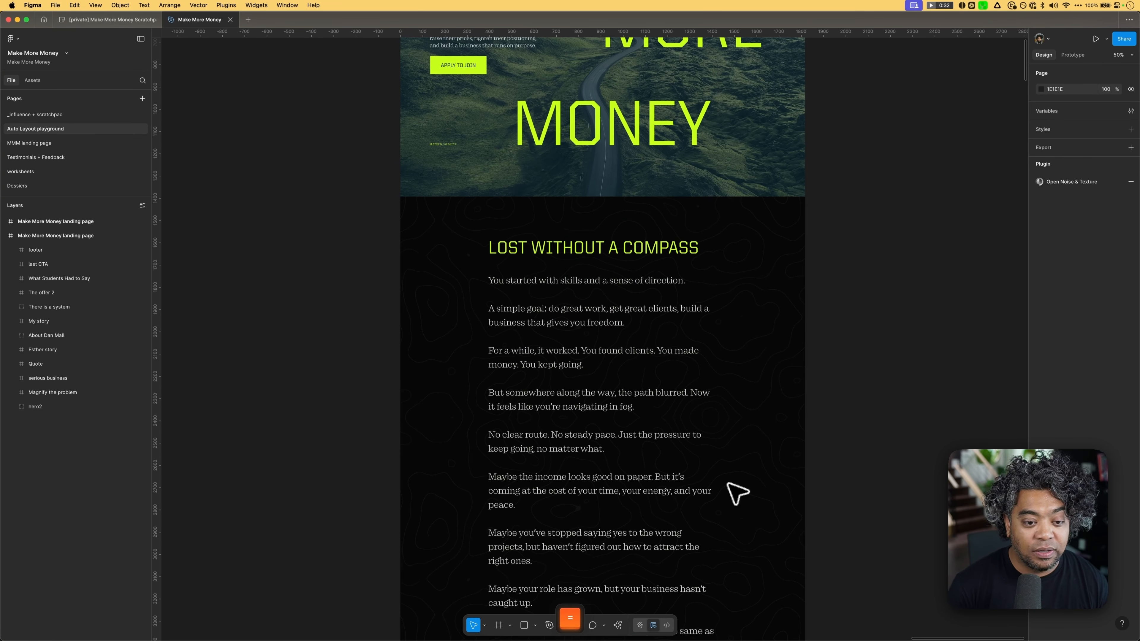
key("=")
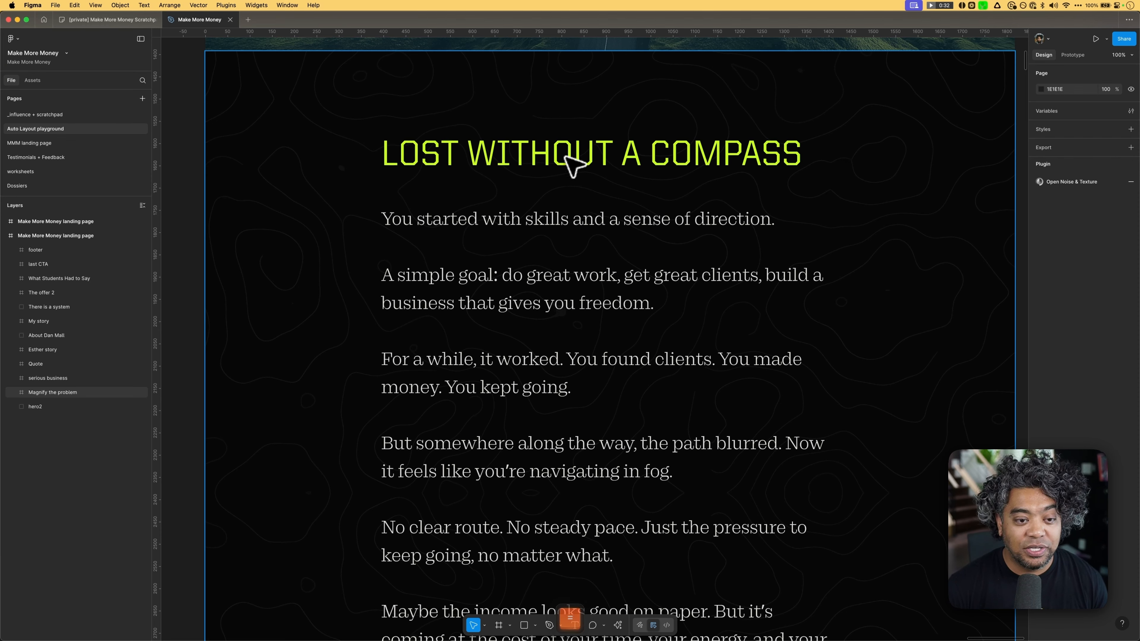
left_click(551, 156)
left_click(542, 160, "super")
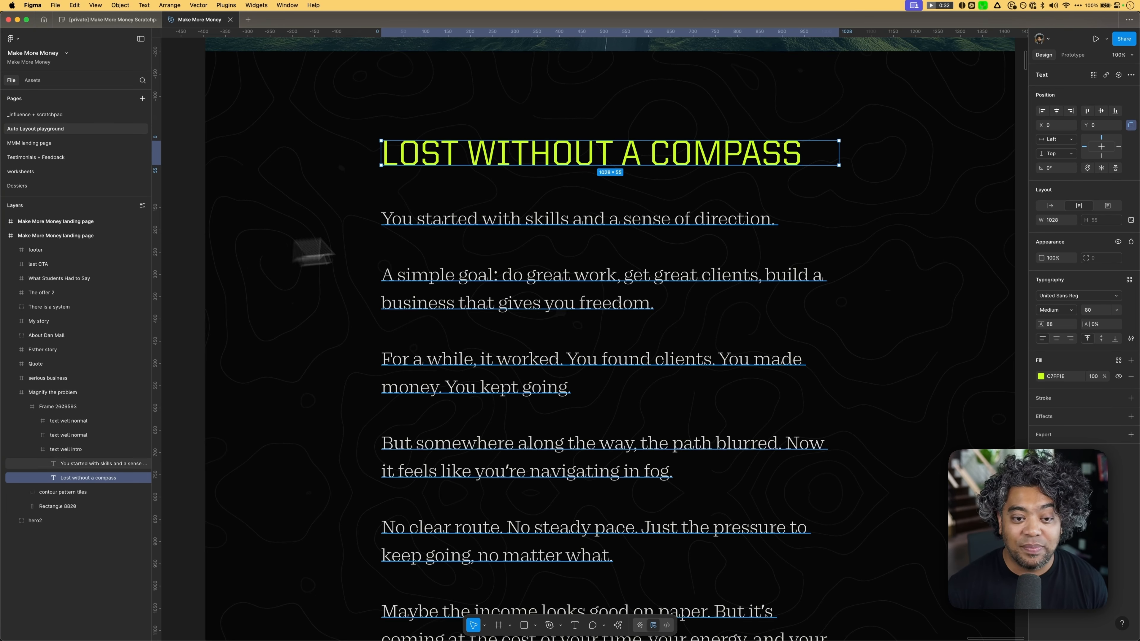
left_click(106, 450)
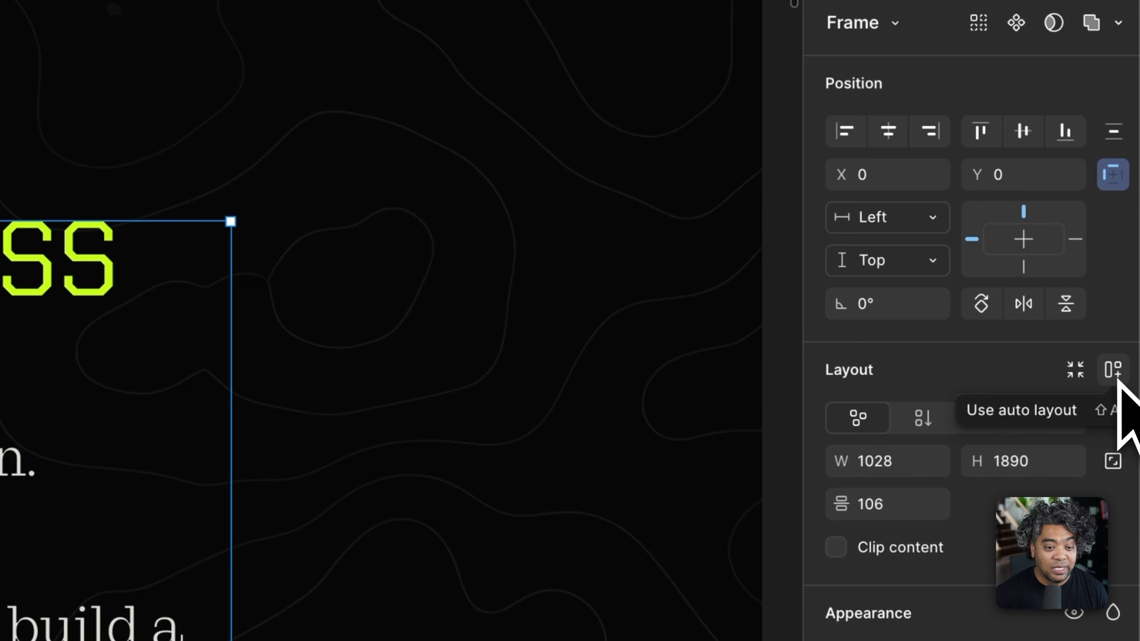
left_click(1115, 373)
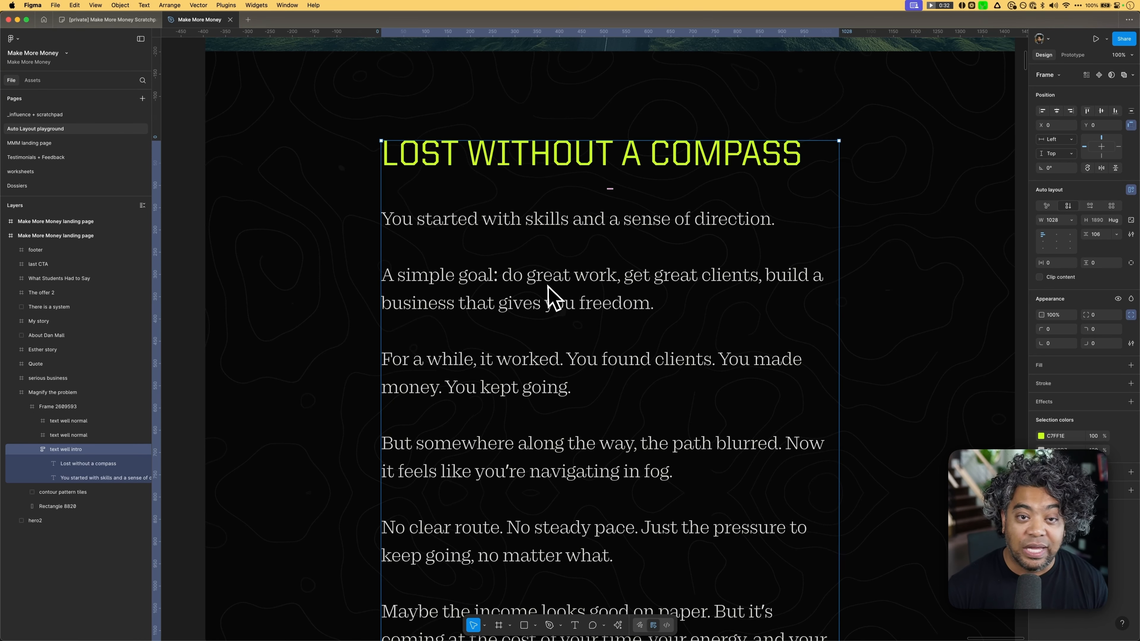
Step: Test the intro frame's auto layout by pasting three extra copies of the "Lost without a compass" text into the heading
left_click(508, 163)
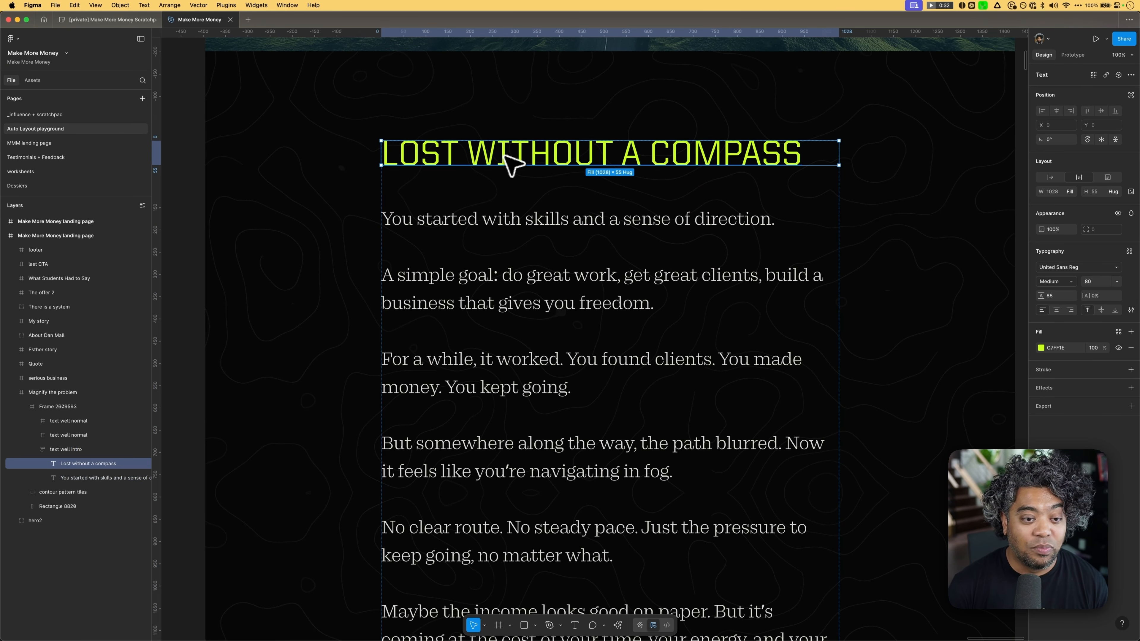
double_click(509, 163)
key("super+c")
key("Right")
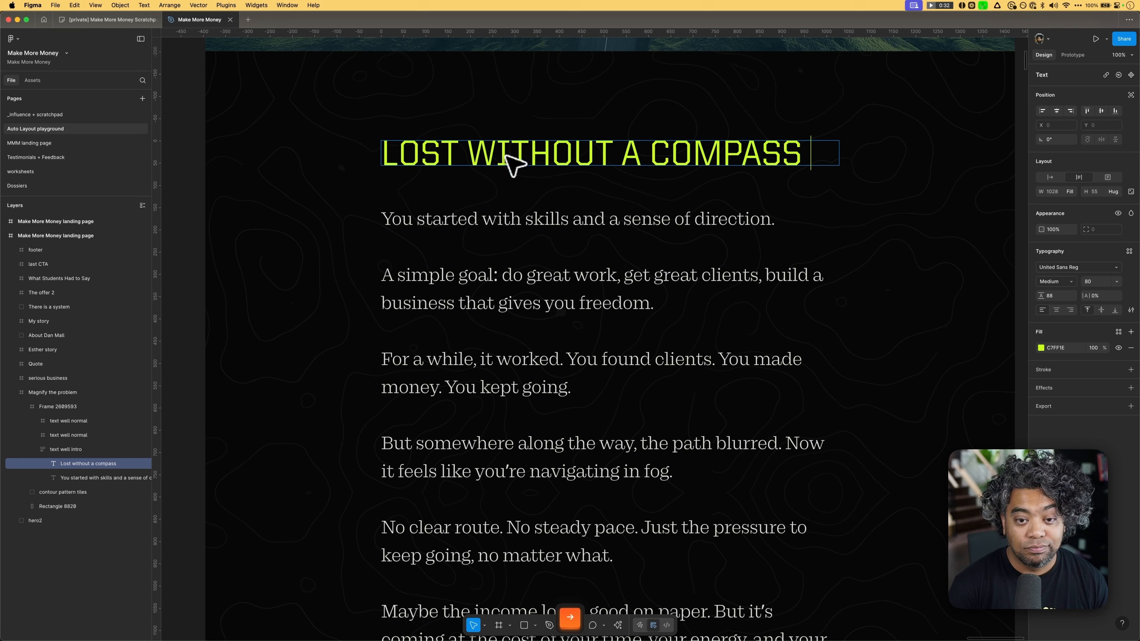
key("super+v")
key("super+v")
key("super+v")
key("Escape")
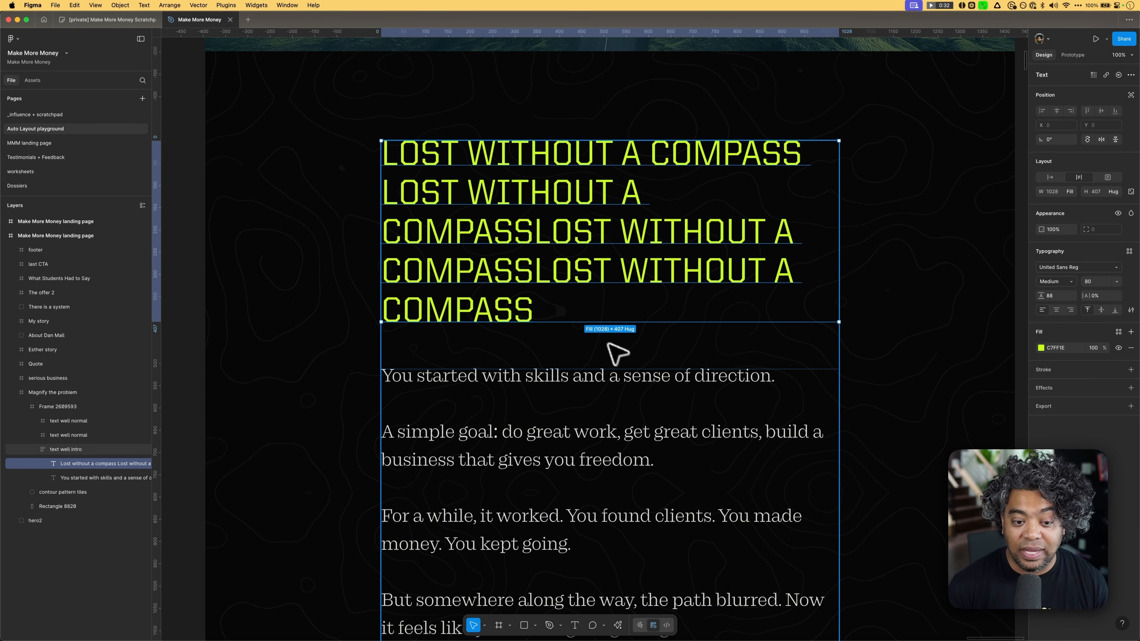
Step: Undo the pasted copies in the "Lost without a compass" heading and leave text editing
key("super+z")
key("super+z")
key("super+z")
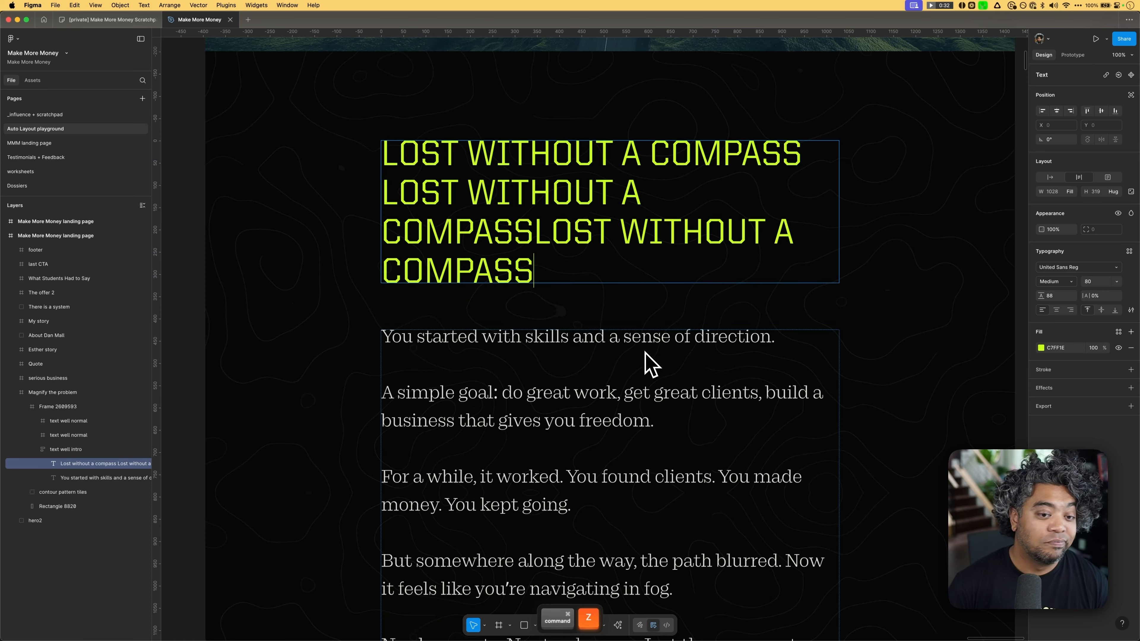
key("Escape")
Step: Add auto layout to both text well normal frames, "No one taught you how to travel well" and "Trade the grind for solid ground"
scroll(629, 362, "down", 15)
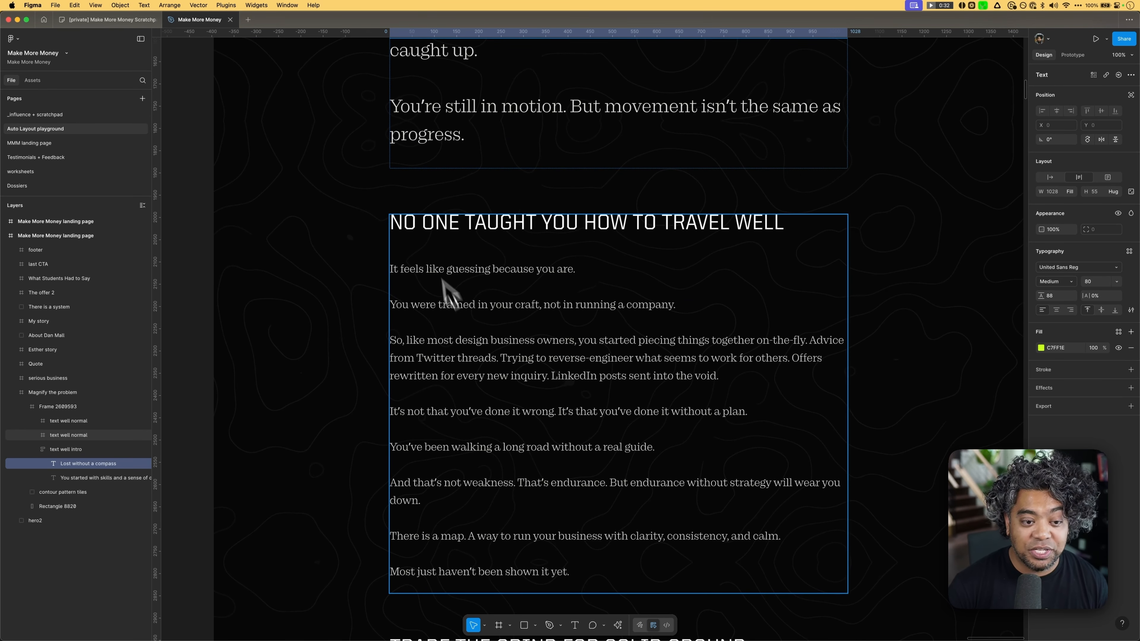
left_click(87, 438)
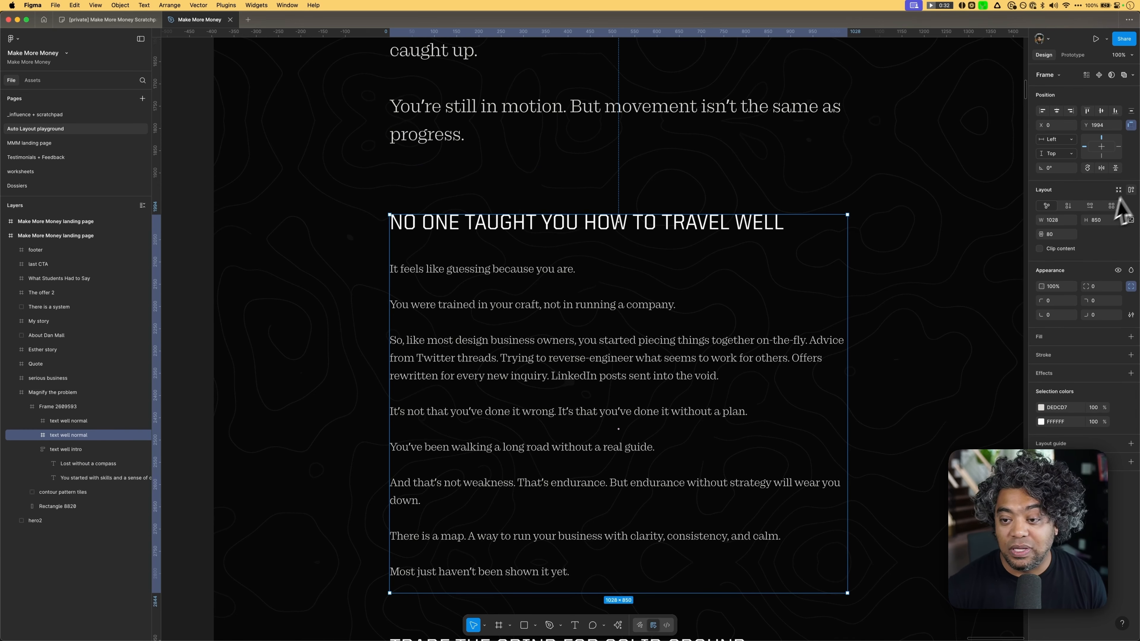
left_click(1129, 190)
scroll(568, 326, "down", 10)
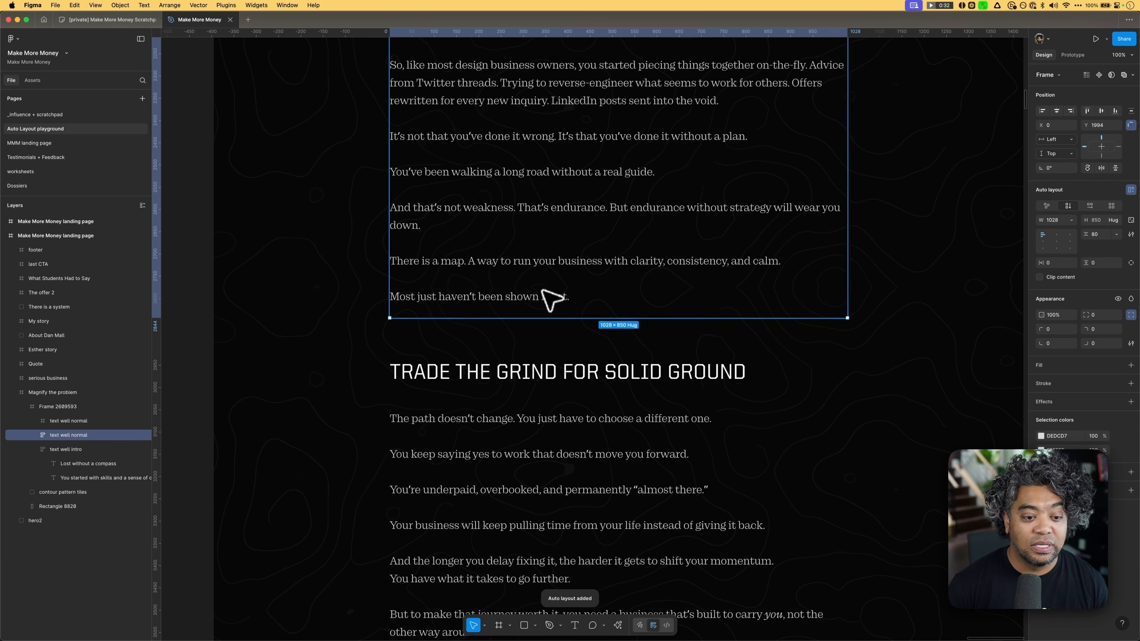
left_click(431, 337)
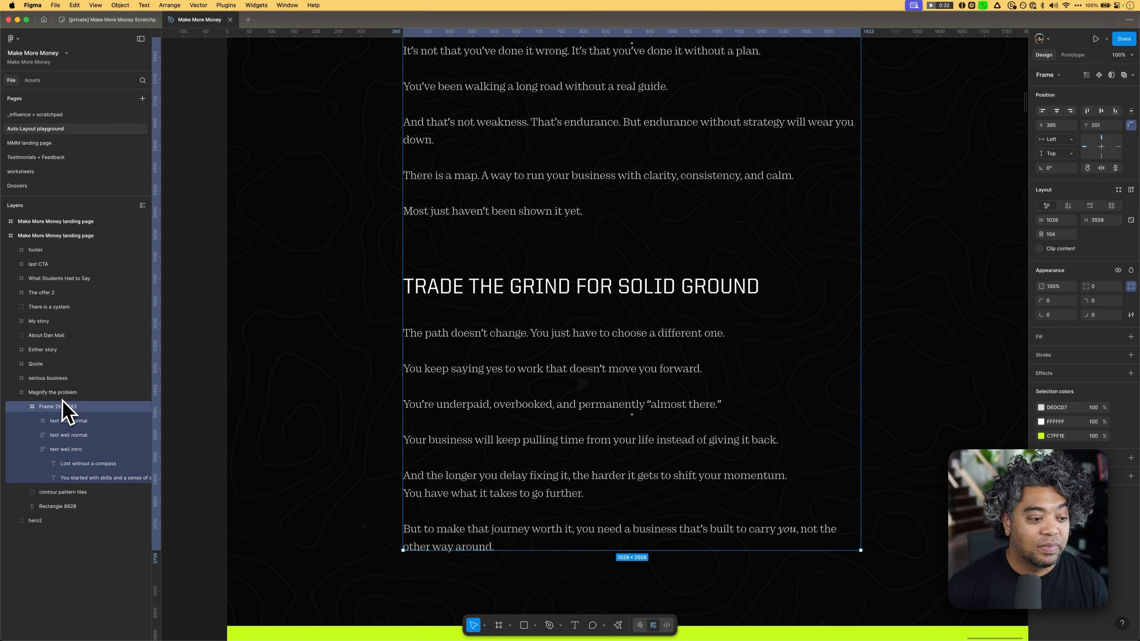
left_click(1130, 190)
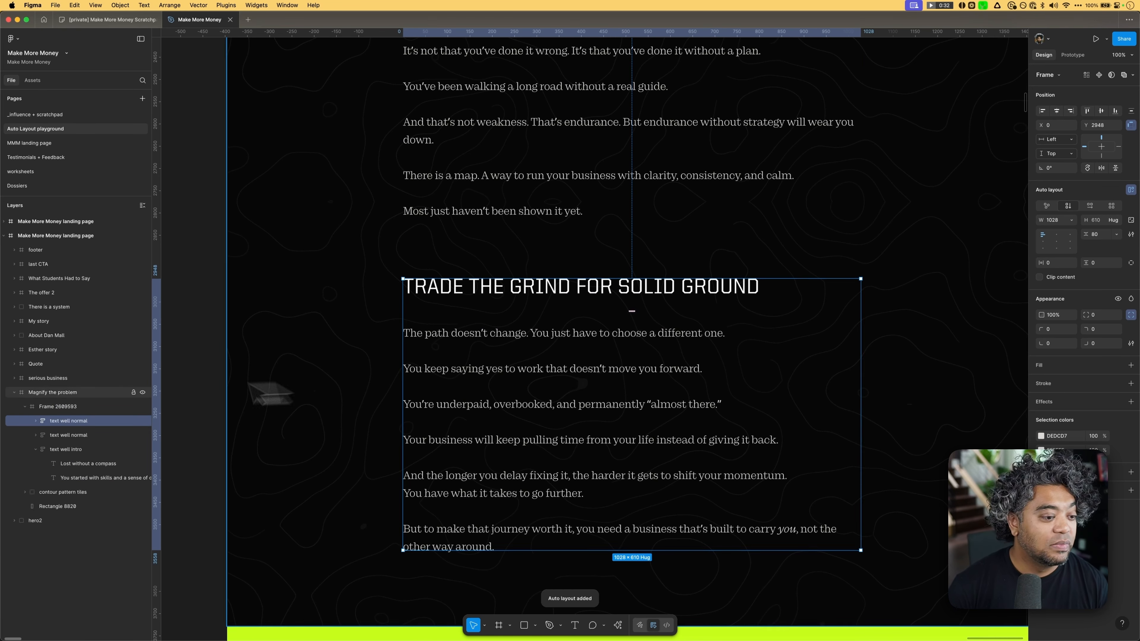
Step: Set the vertical gap of the text well intro frame's auto layout to 0
scroll(534, 331, "up", 20)
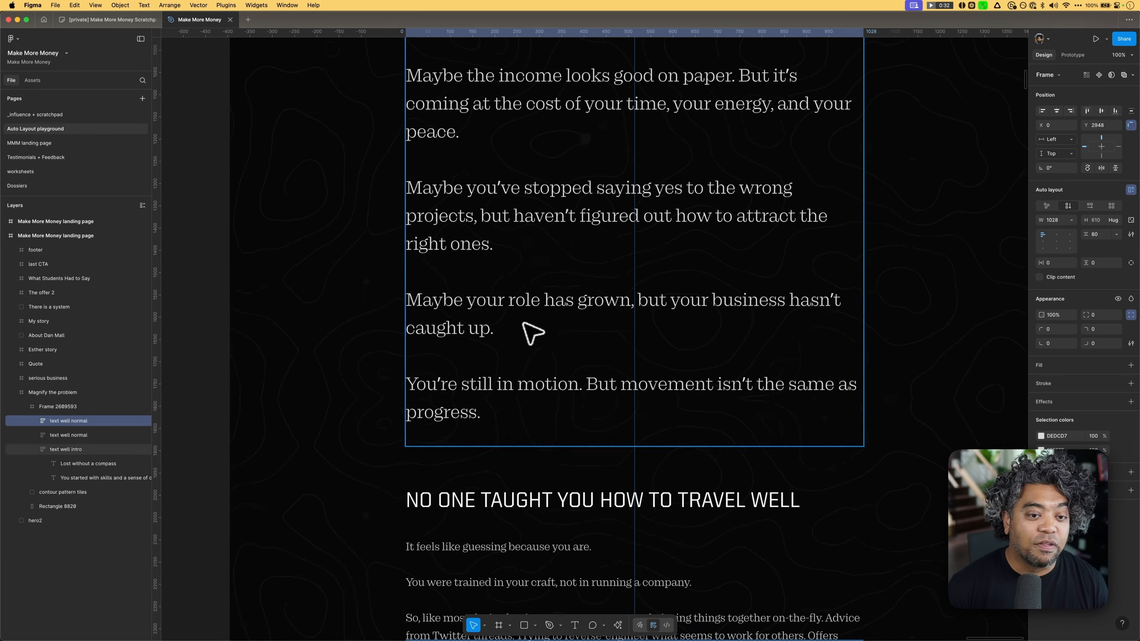
scroll(529, 332, "up", 9)
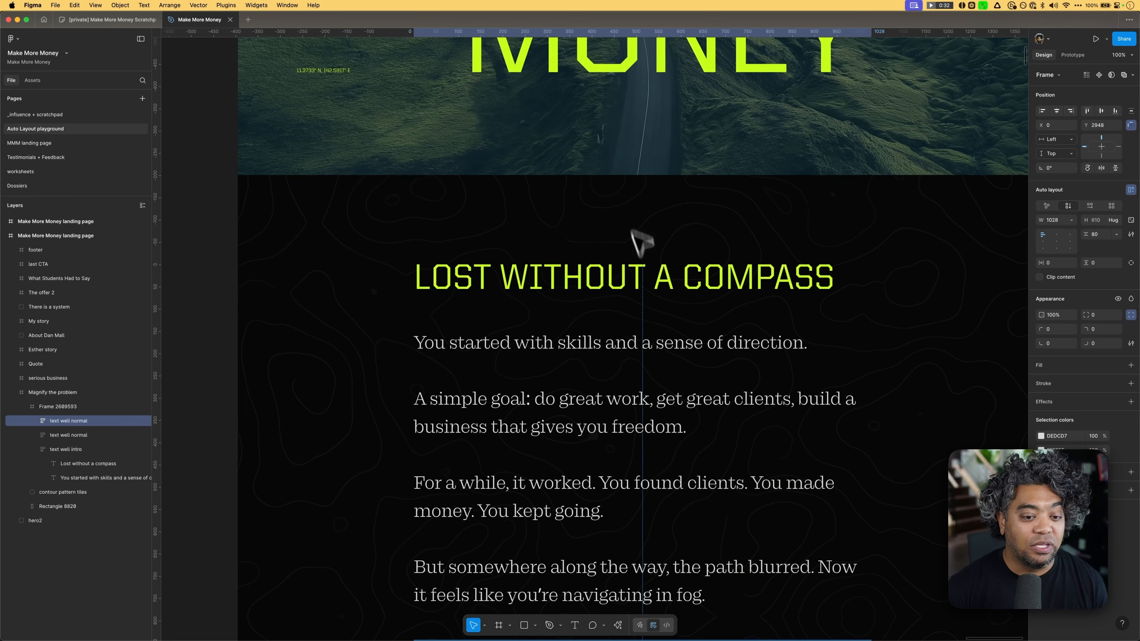
left_click(635, 318)
left_click(635, 318)
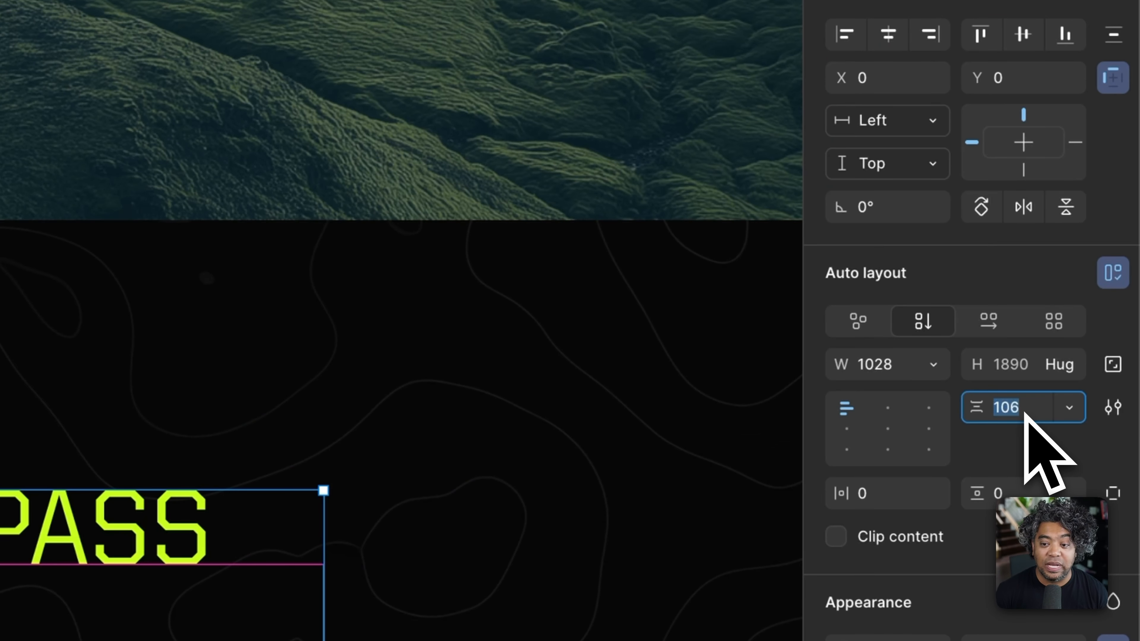
type("0")
key("Return")
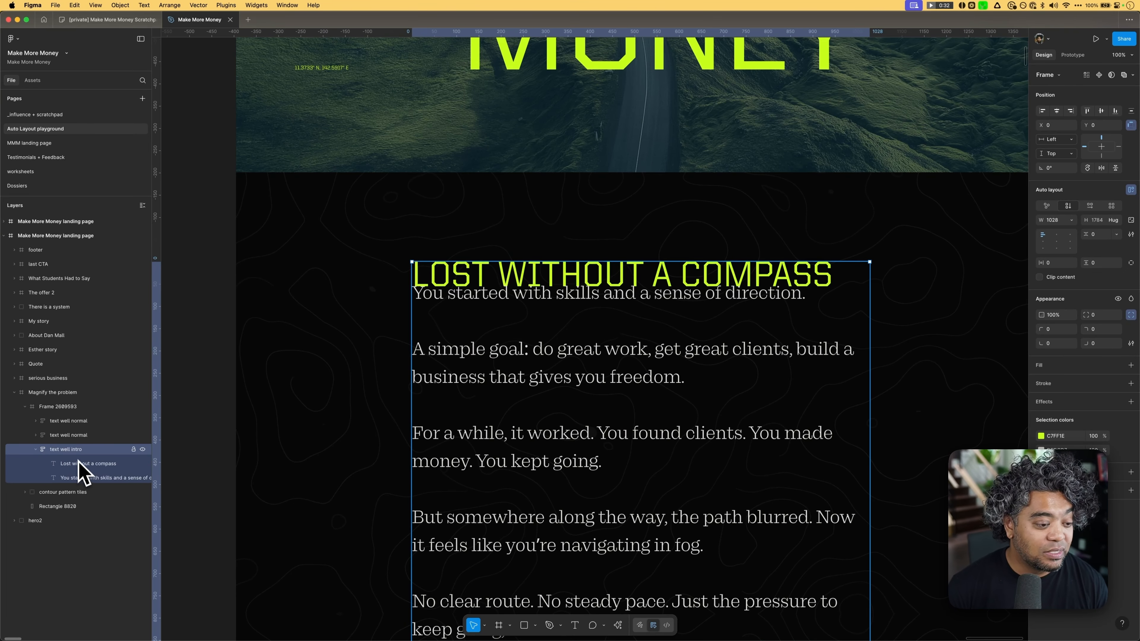
Step: Draw a spacer frame between the intro heading and body text, with its width filling the container and a height of 80
key("f")
left_click_drag(412, 286, 521, 301)
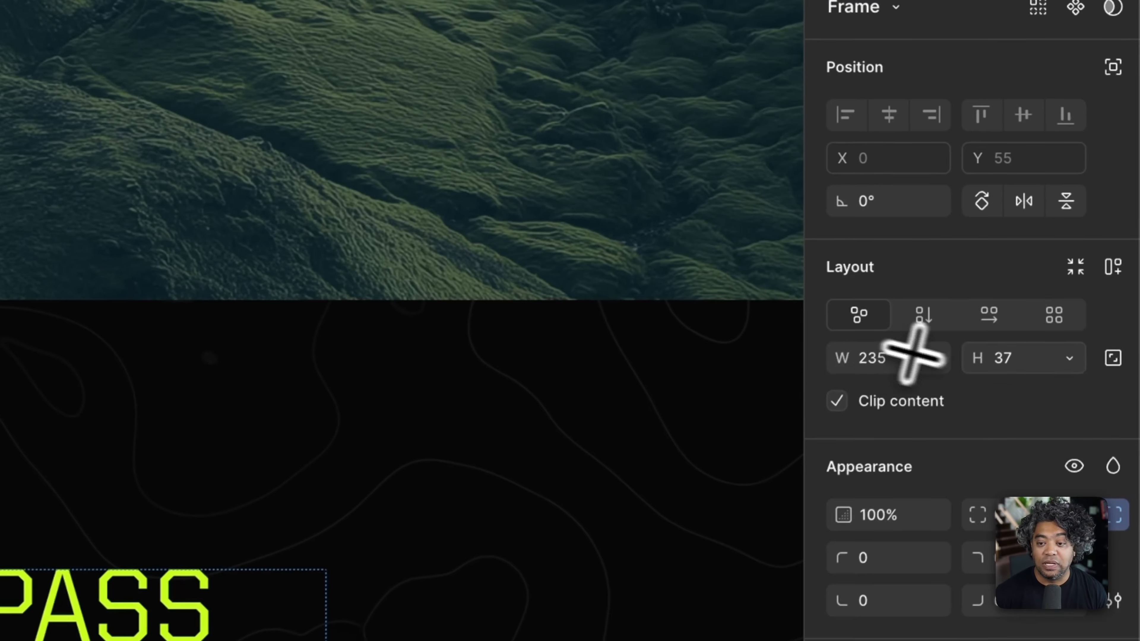
left_click(1070, 192)
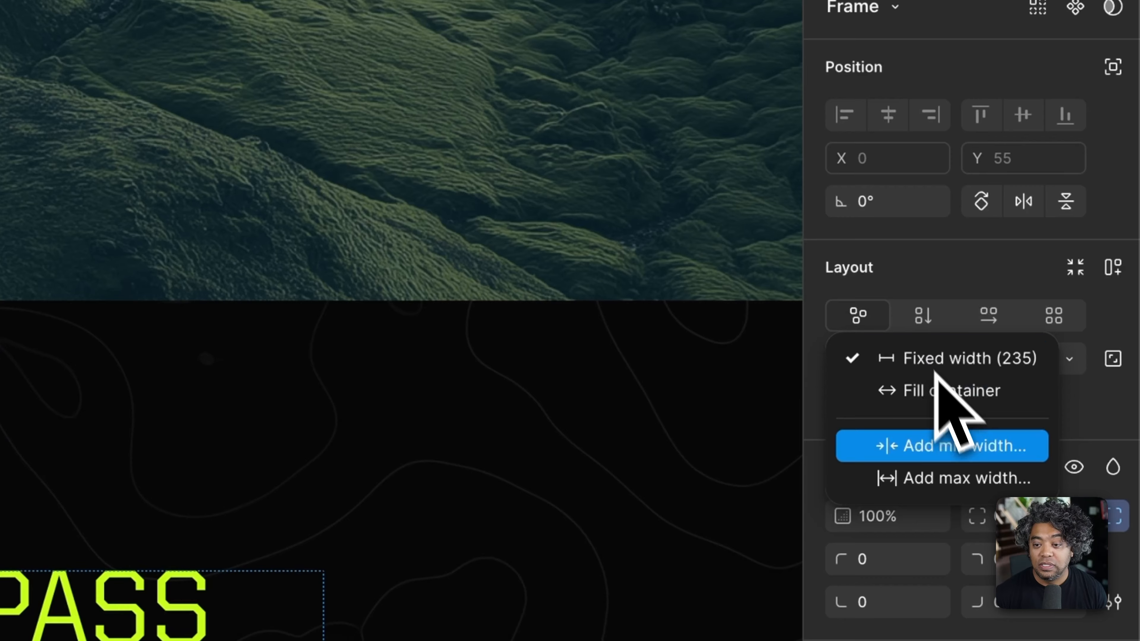
left_click(973, 392)
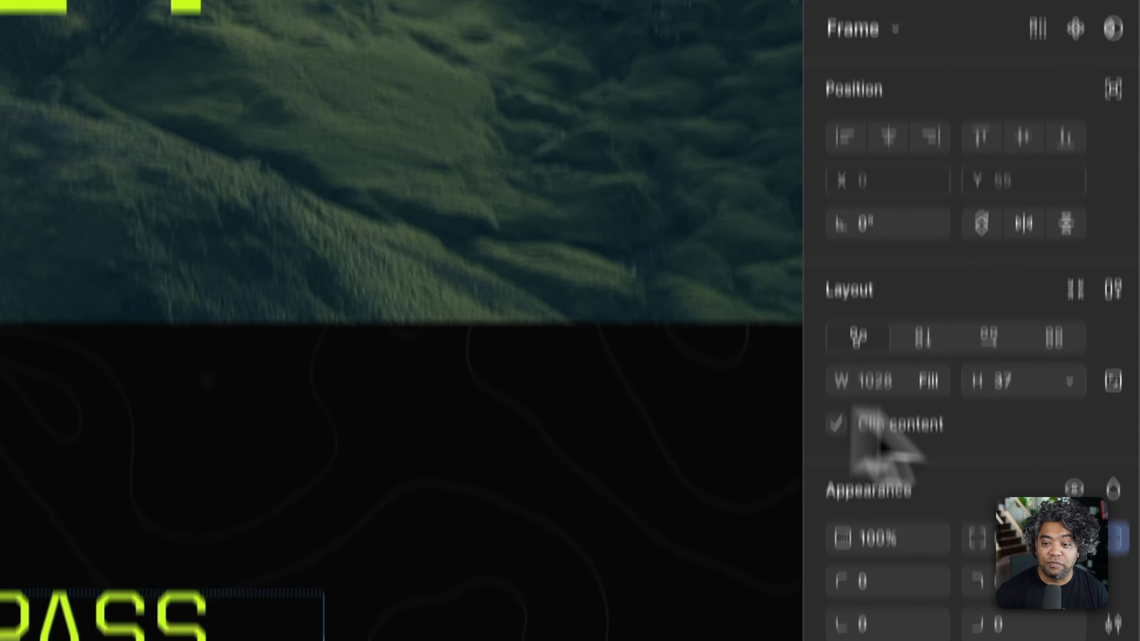
left_click(1023, 382)
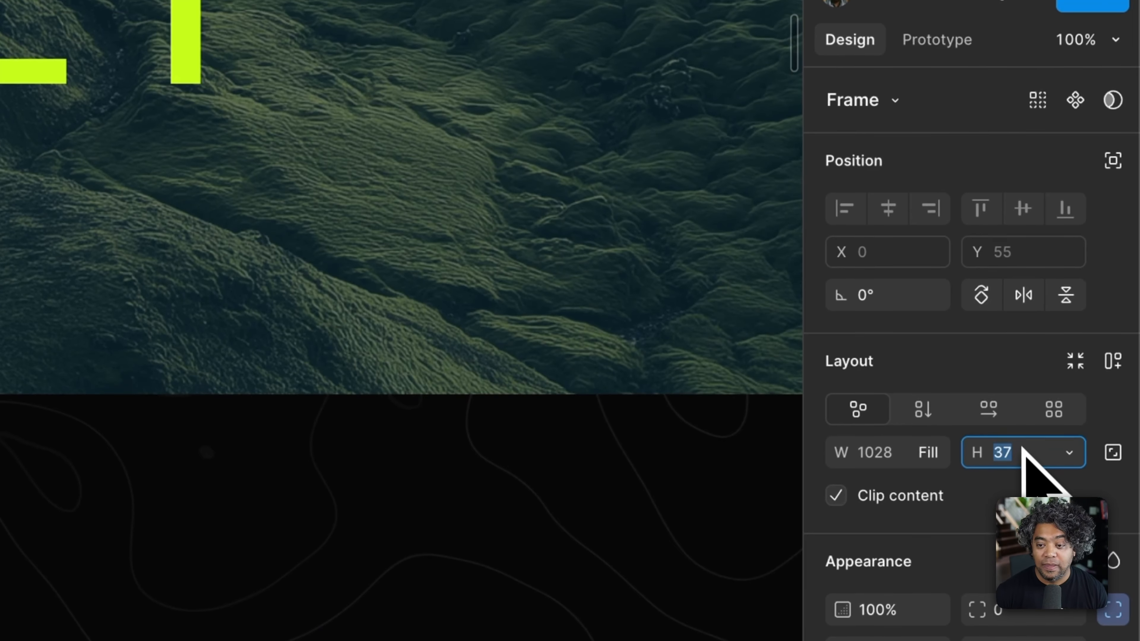
type("80")
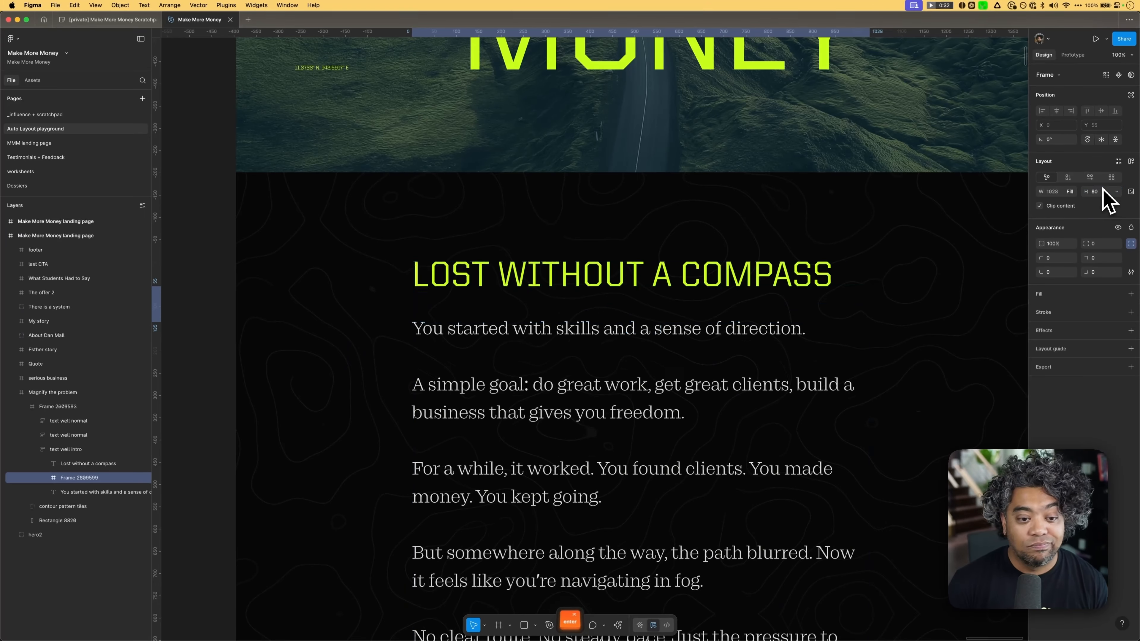
key("Return")
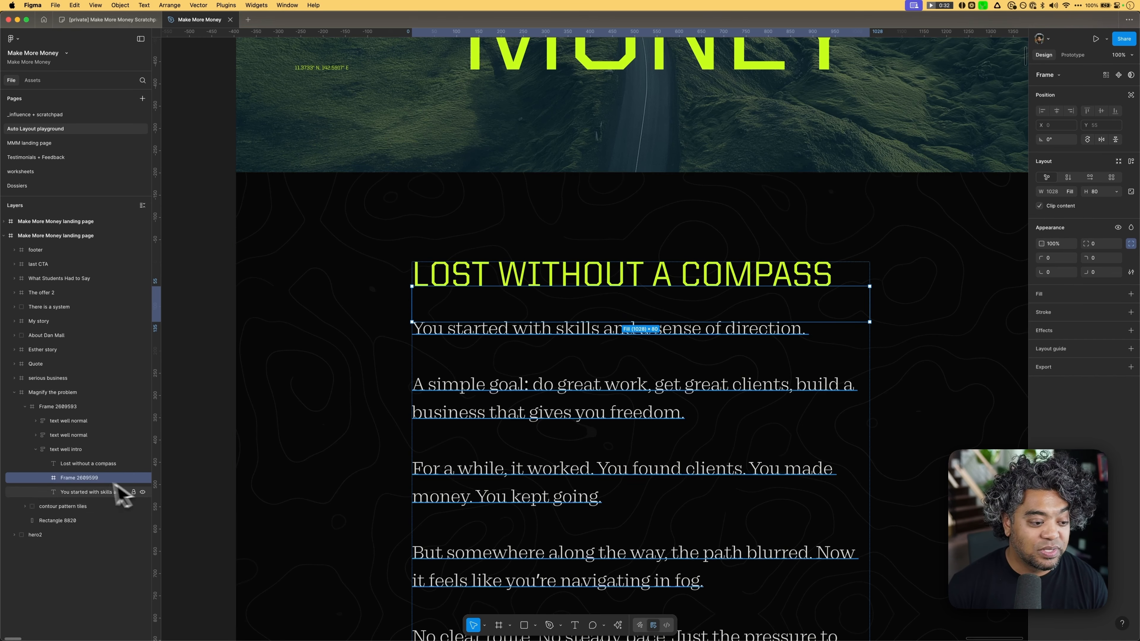
Step: Rename the new frame between the intro heading and body text as _spacer80
double_click(92, 477)
type("_spacer")
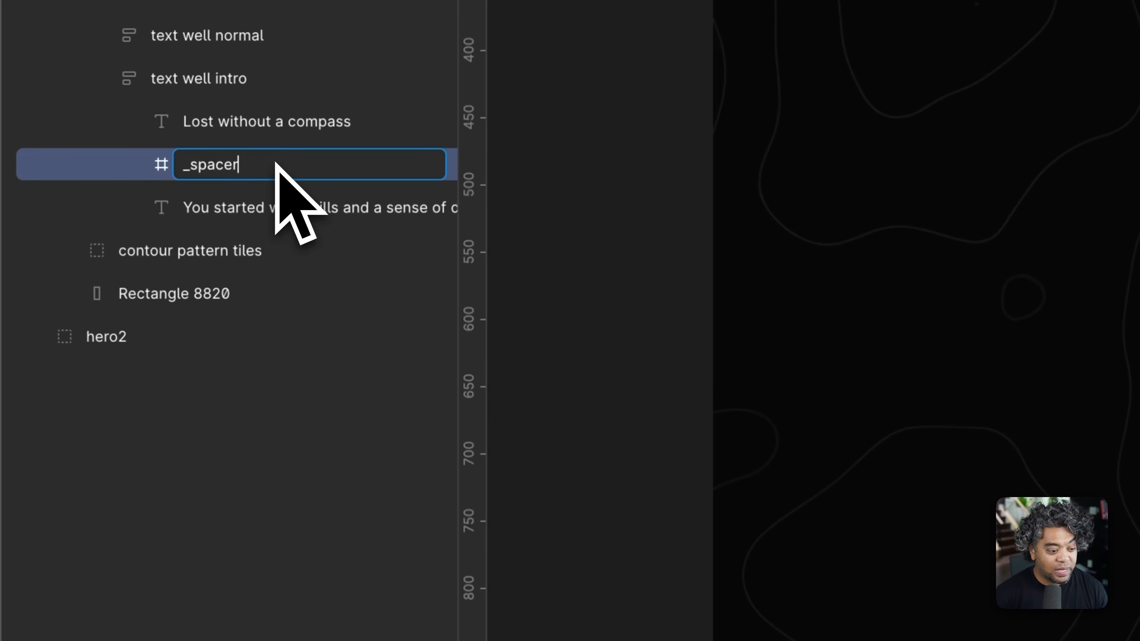
type("80.")
key("Return")
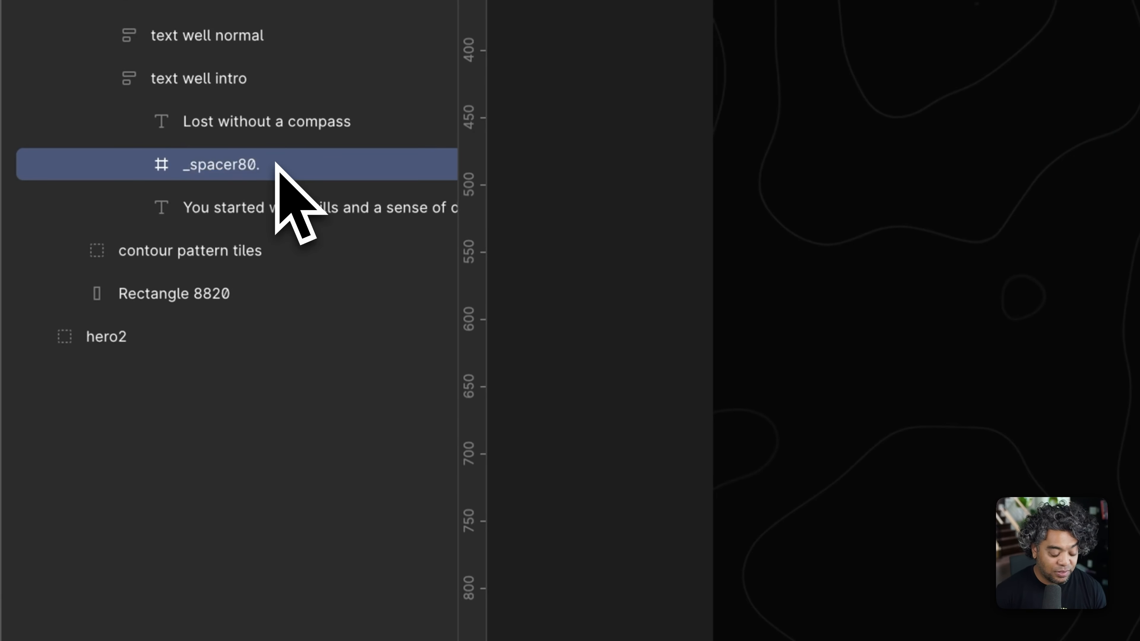
double_click(275, 164)
left_click(275, 164)
key("Return")
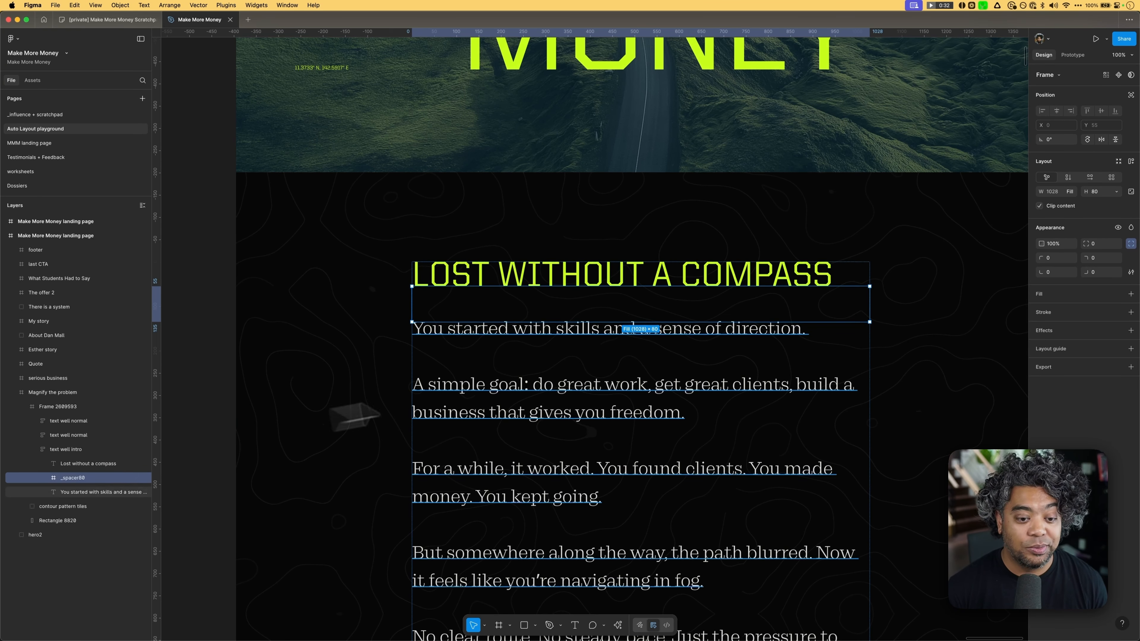
scroll(585, 372, "down", 15)
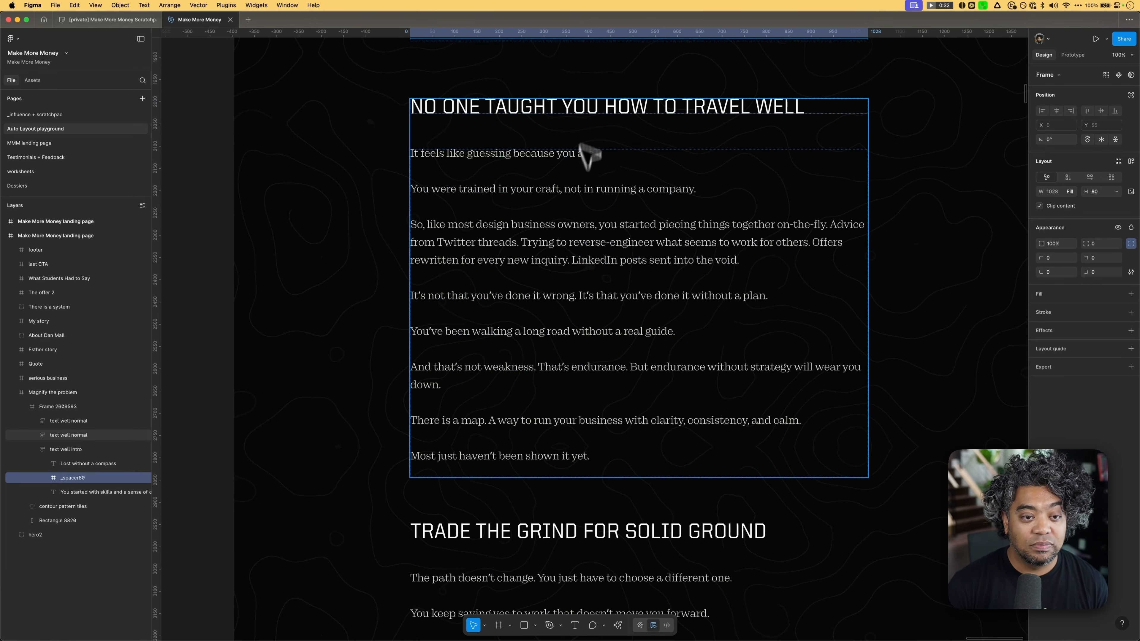
Step: Set the vertical gap of the "No one taught you how to travel well" text well's auto layout to 0
left_click(581, 114)
left_click(68, 449)
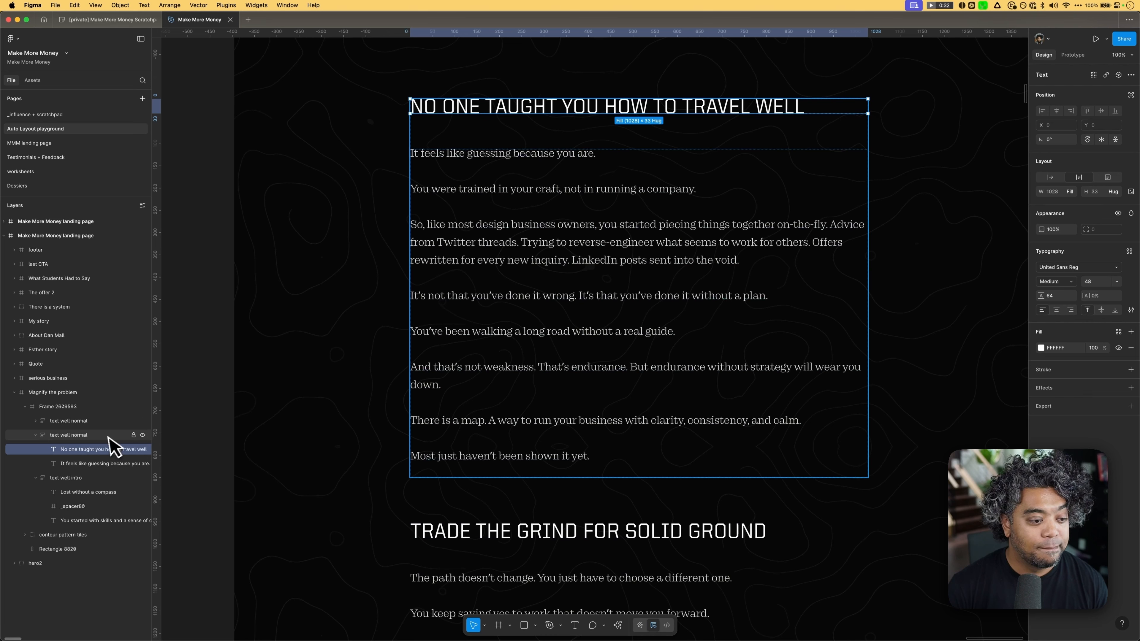
left_click(112, 434)
left_click(1097, 234)
type("0")
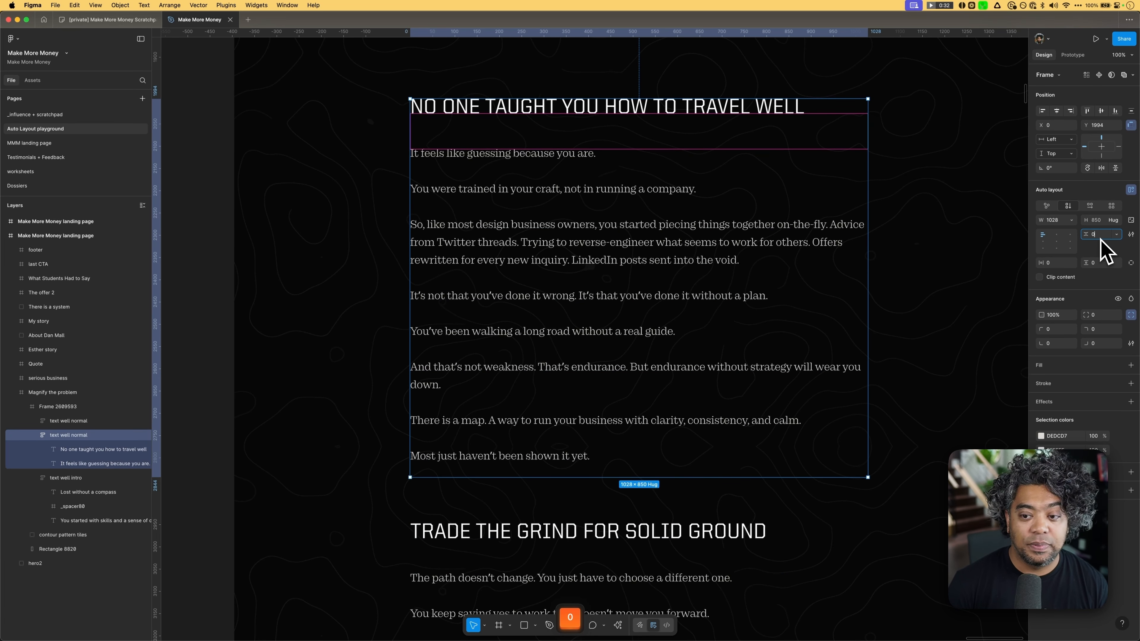
key("Return")
Step: Draw a spacer frame between the "No one taught you how to travel well" heading and its body text, filling the container's width with a height of 80
key("f")
left_click_drag(433, 112, 521, 120)
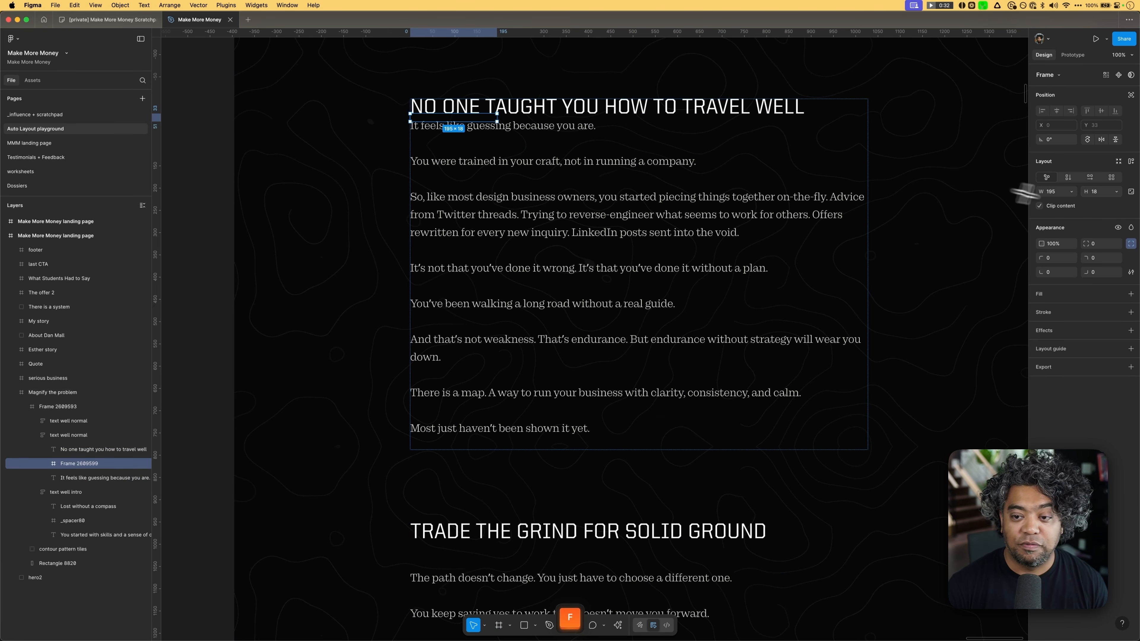
left_click(1074, 192)
left_click(1086, 219)
left_click(1103, 193)
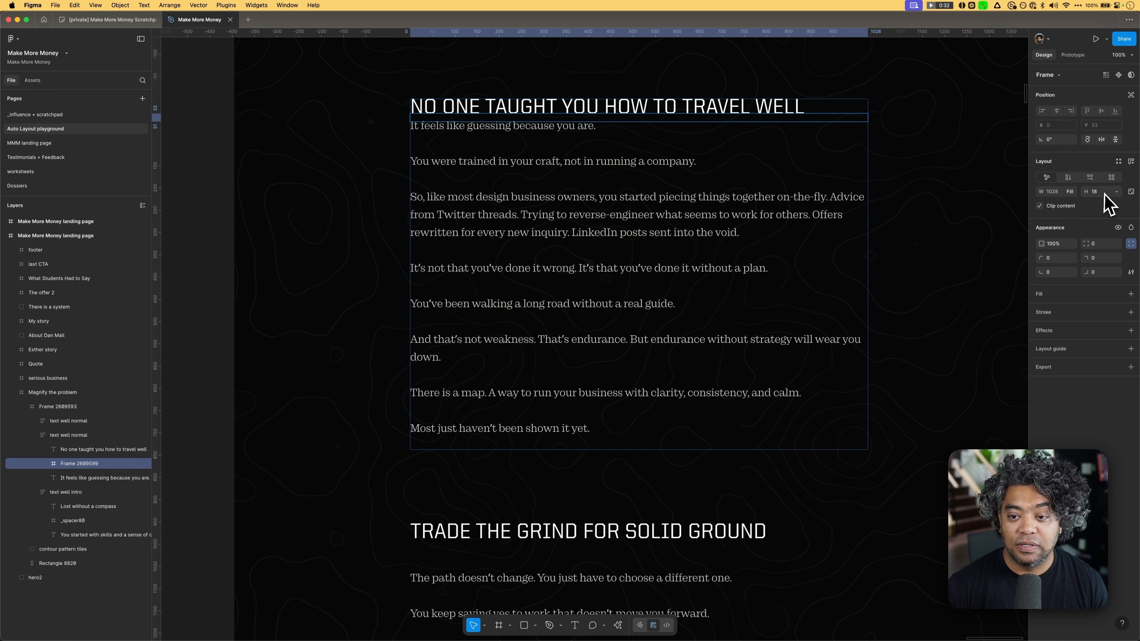
type("80")
key("Return")
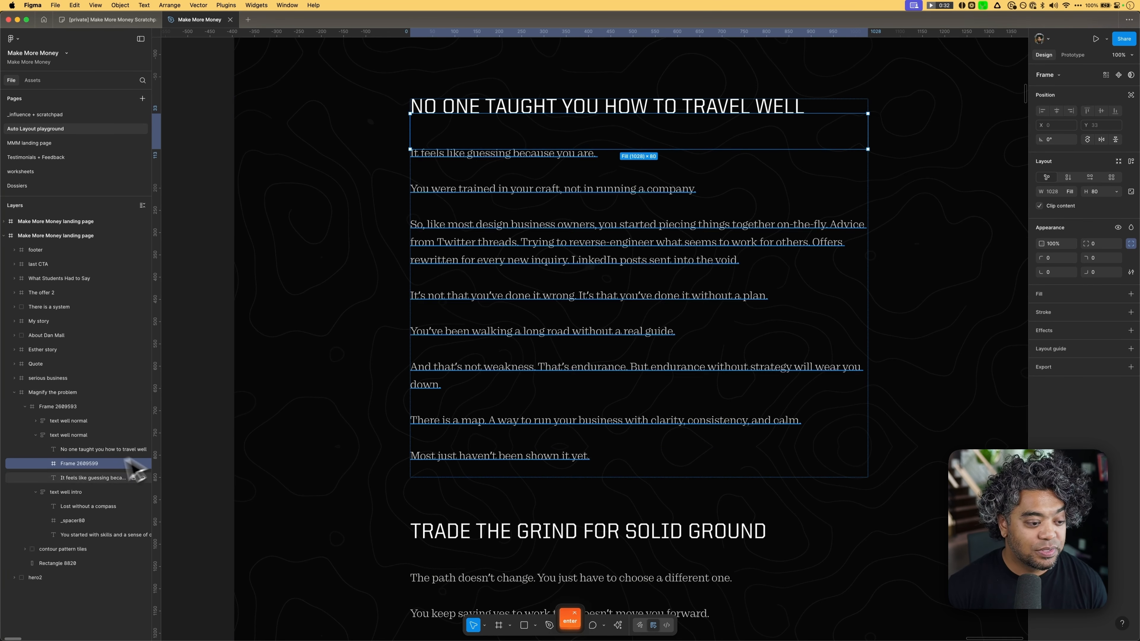
Step: Rename the new spacer frame under the "No one taught you how to travel well" heading as _spacer
double_click(87, 464)
type("_sp")
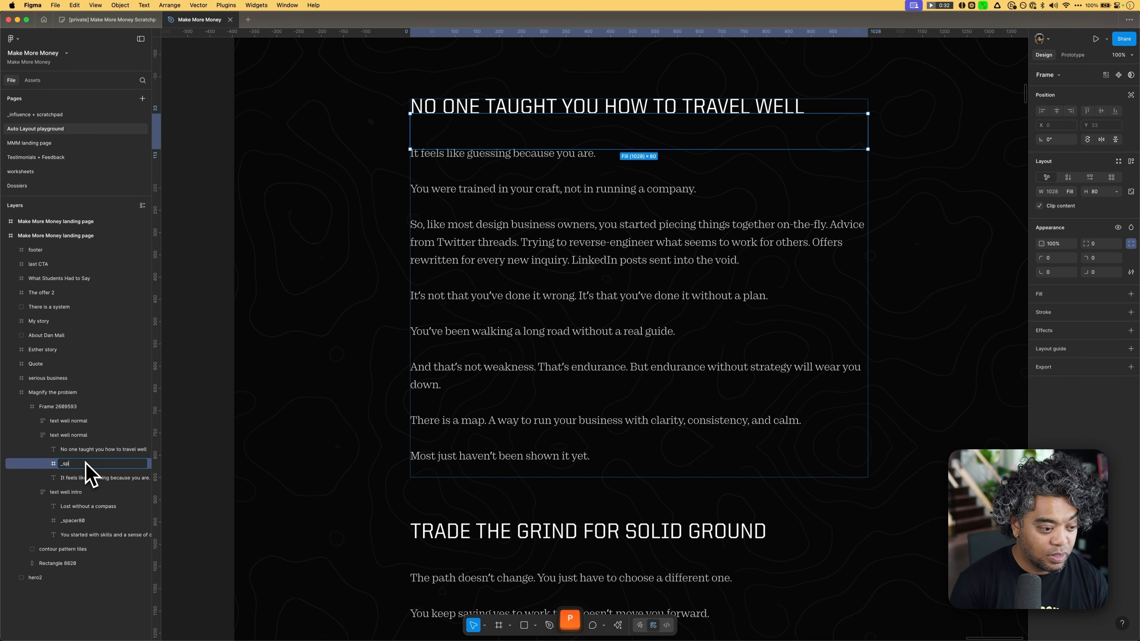
type("acer")
key("Return")
Step: Copy the intro's _spacer80 frame and set the "Trade the grind for solid ground" text well's vertical gap to 0
left_click(89, 521)
key("super+c")
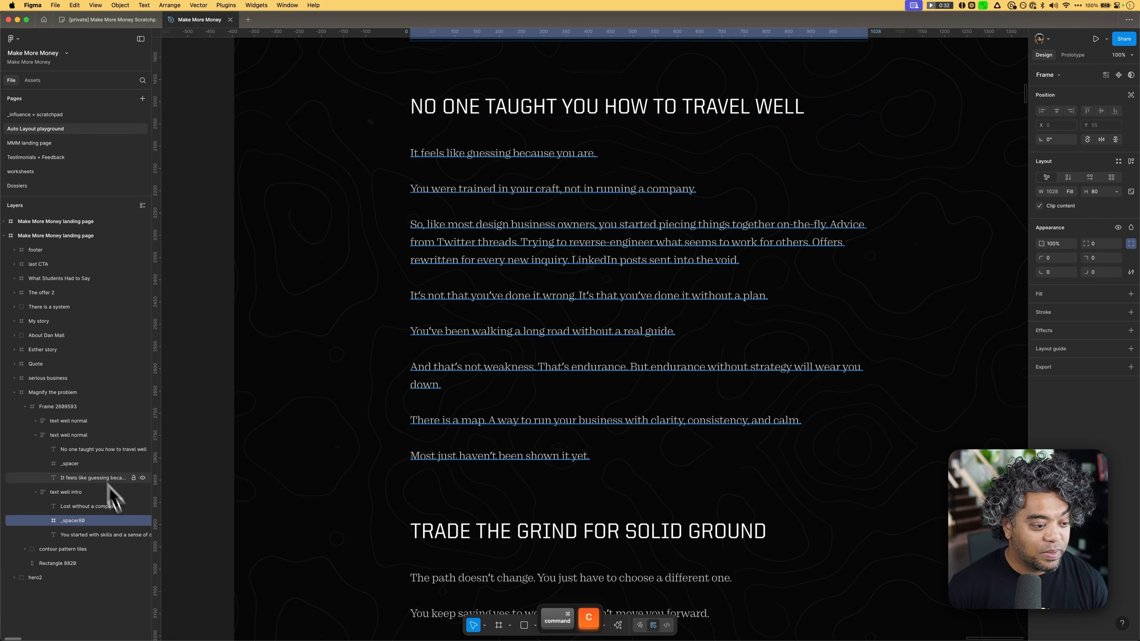
left_click(63, 422)
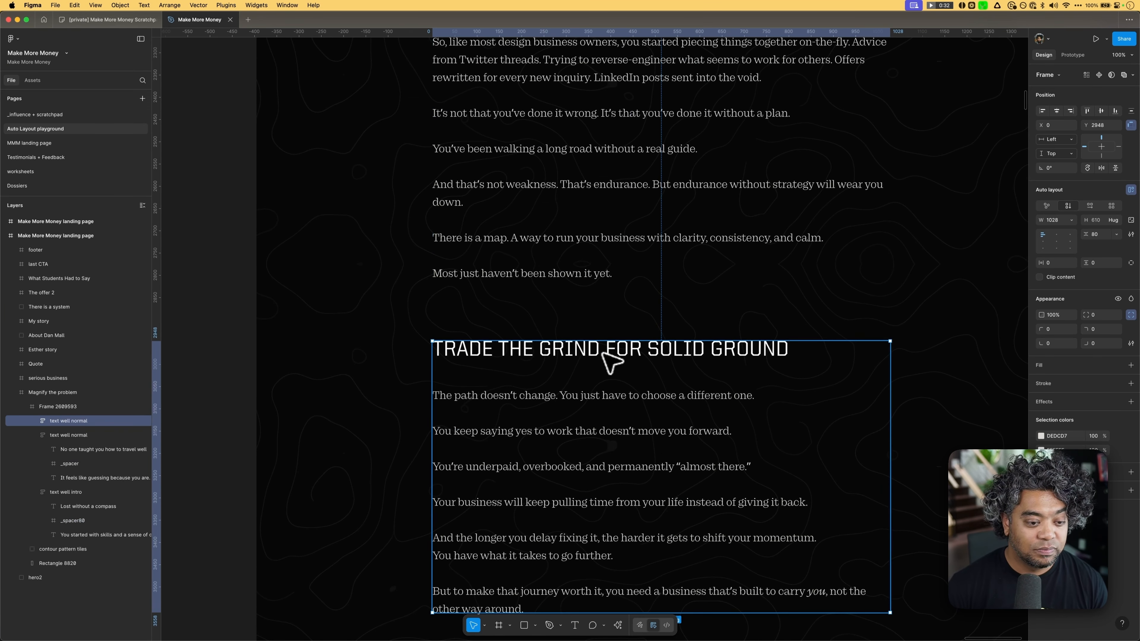
type("0")
key("Return")
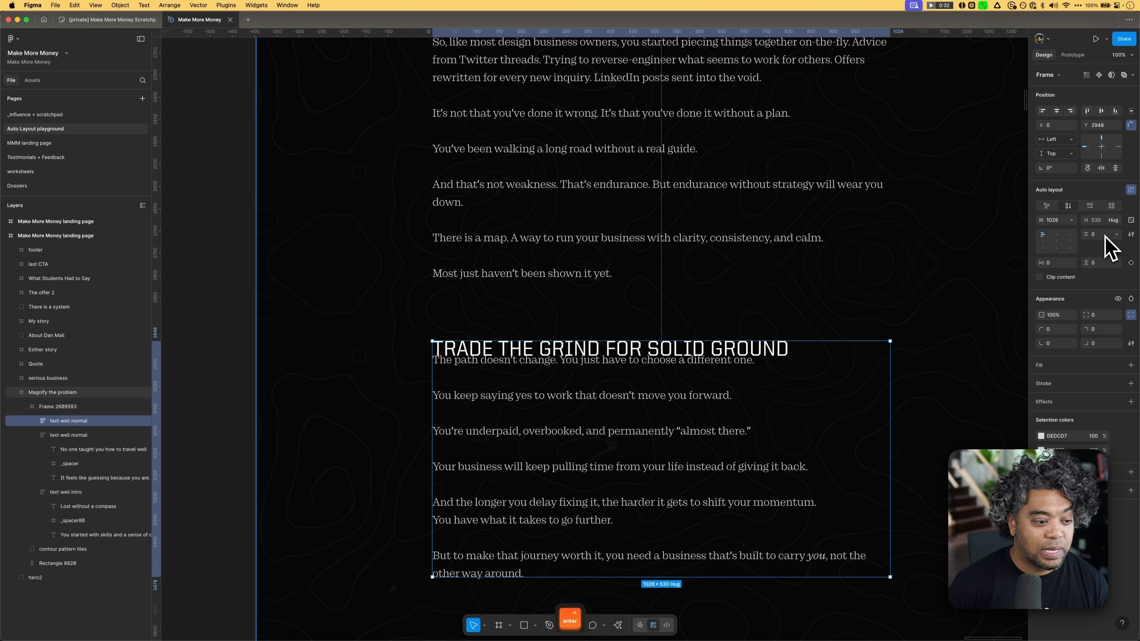
Step: Paste the copied _spacer80 frame between the "Trade the grind for solid ground" heading and its body text
left_click(36, 420)
left_click(81, 435)
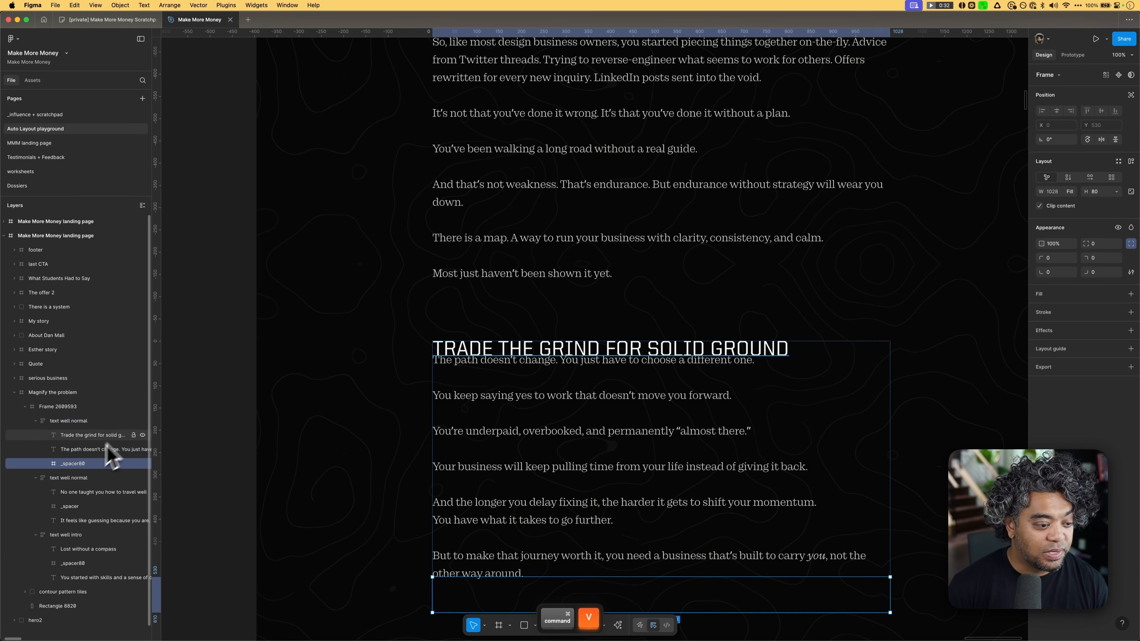
key("super+v")
left_click(237, 399)
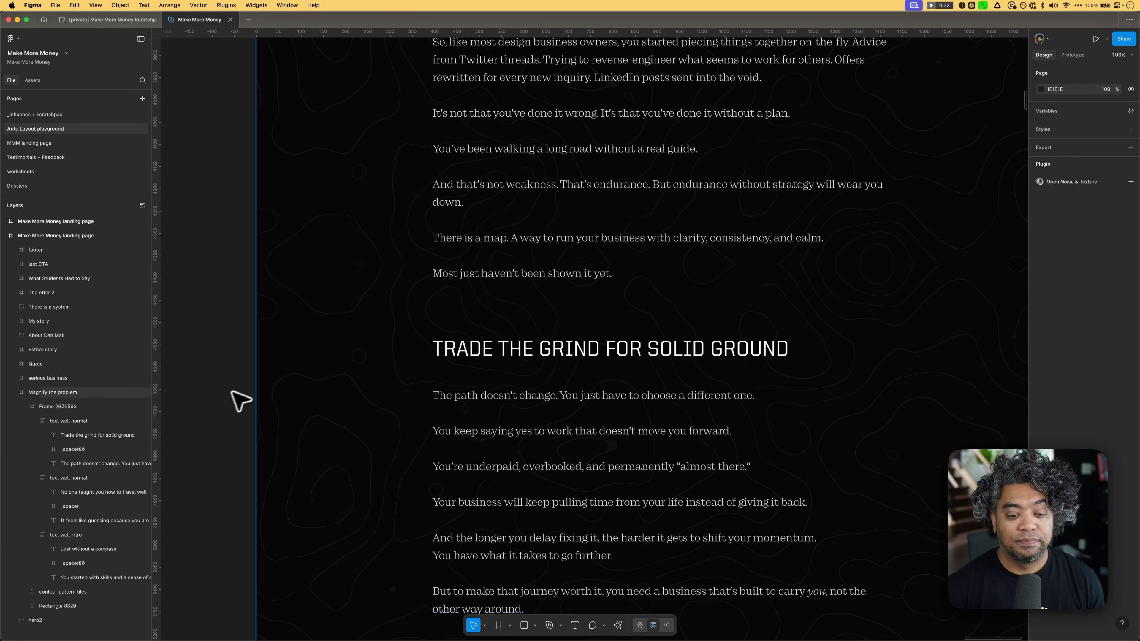
Step: Add auto layout to the frame holding the "Self-paced video course" heading and description in The offer 2 section
scroll(618, 246, "down", 3)
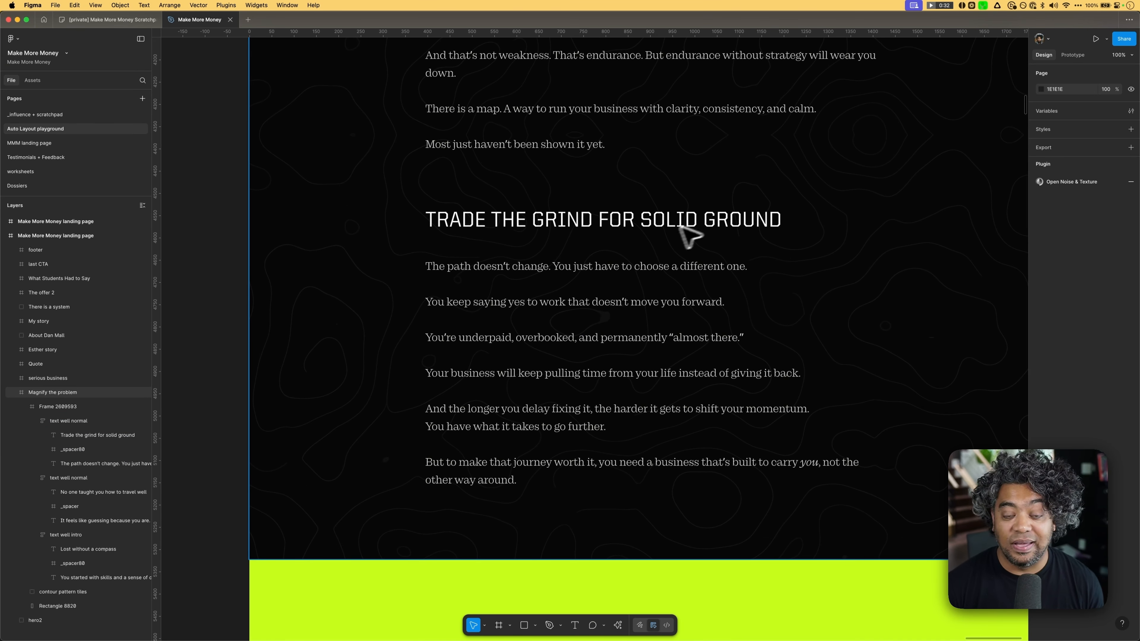
scroll(643, 298, "down", 15)
scroll(654, 299, "down", 20)
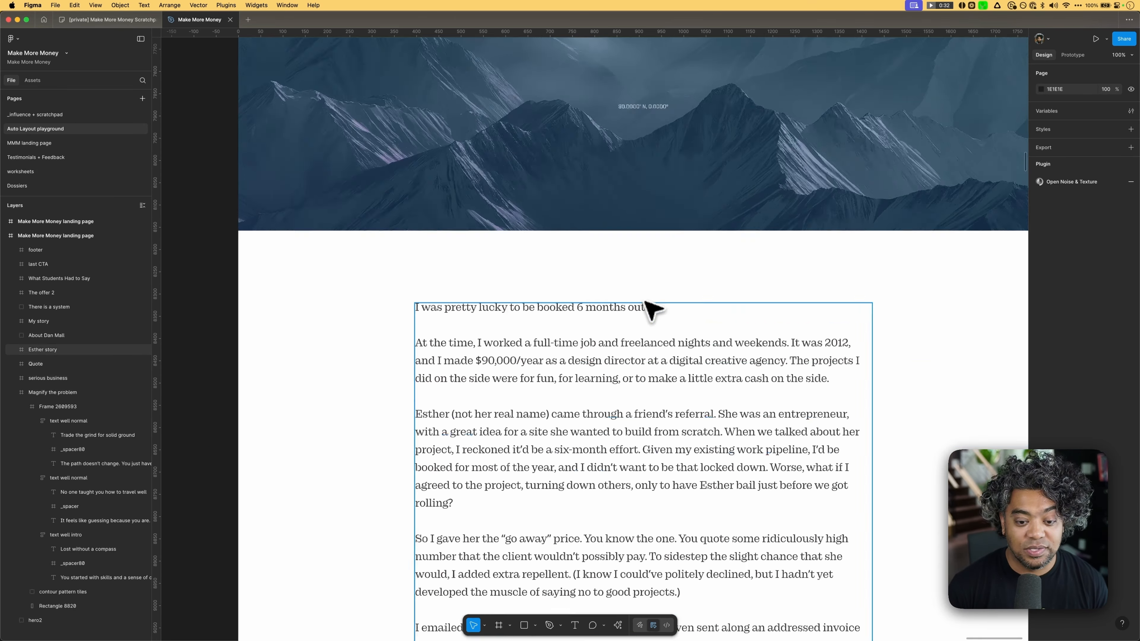
scroll(650, 303, "down", 20)
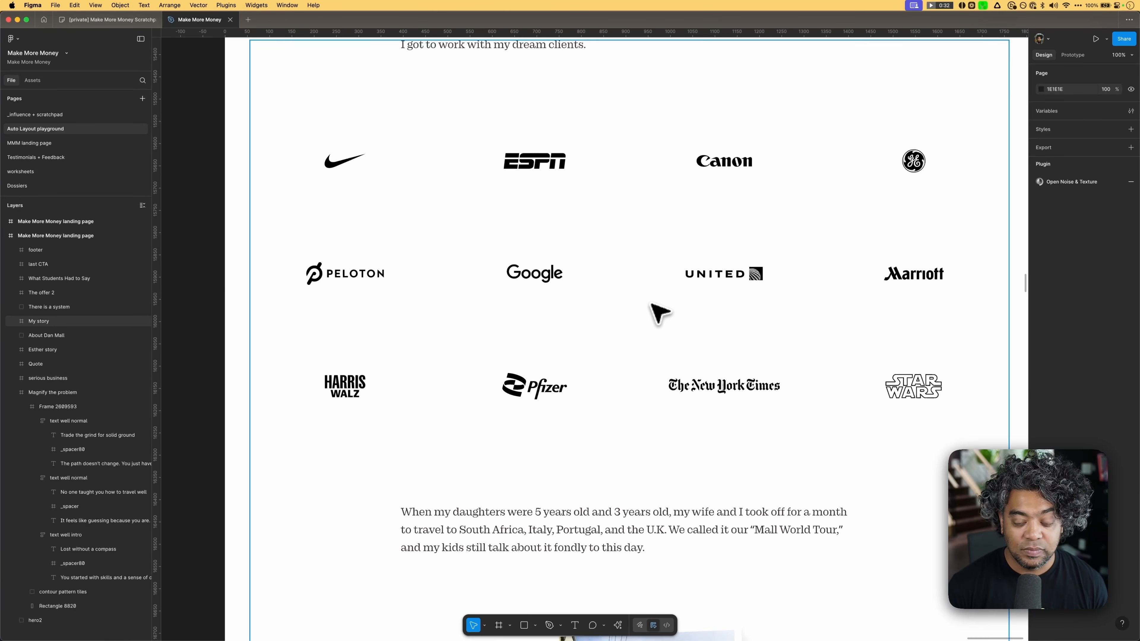
scroll(655, 304, "down", 20)
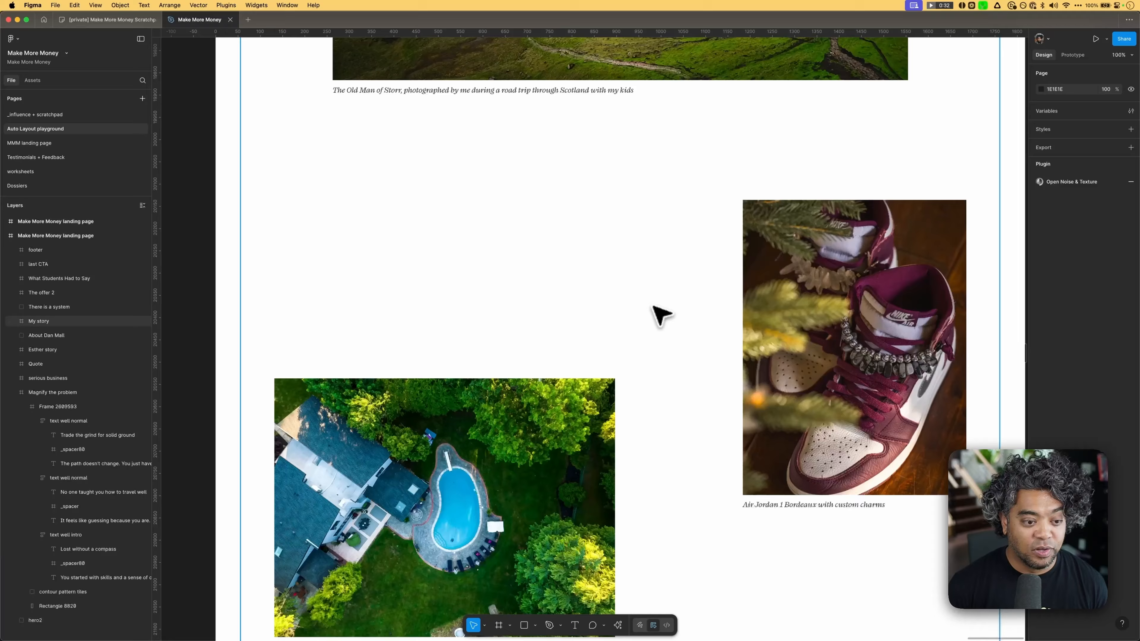
scroll(671, 296, "down", 2)
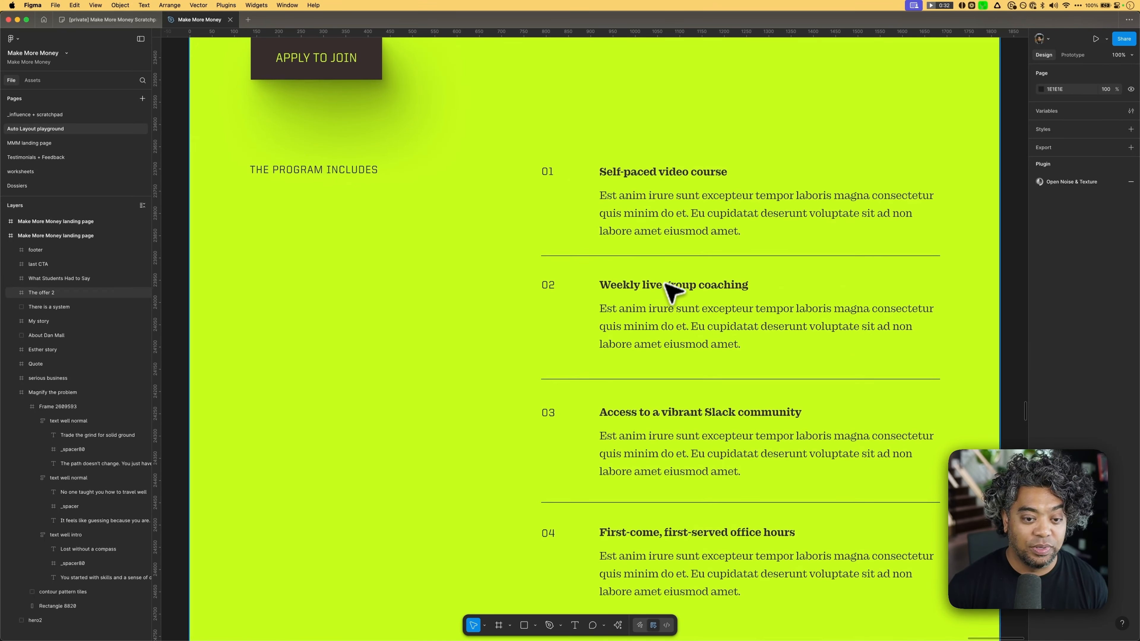
left_click(686, 222)
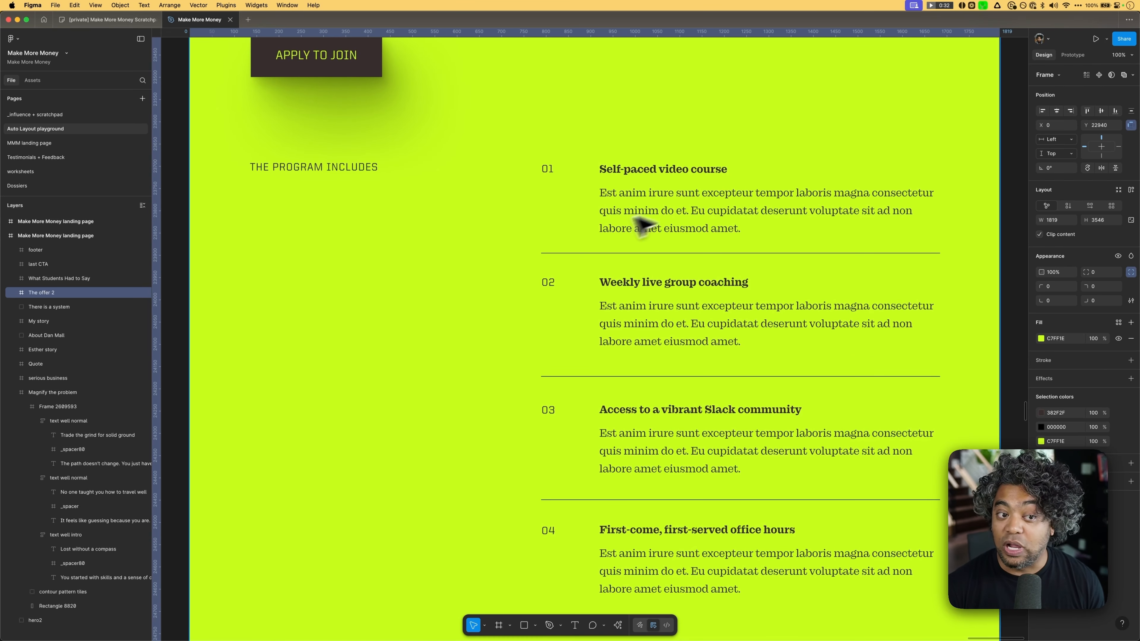
scroll(642, 225, "down", 3)
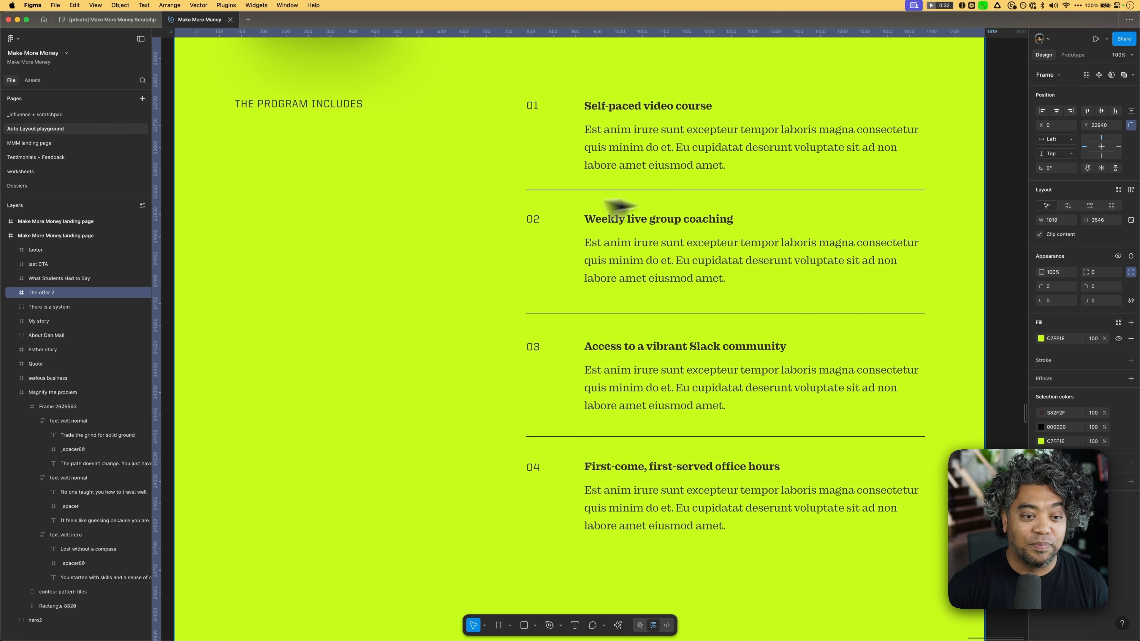
left_click(618, 156, "super")
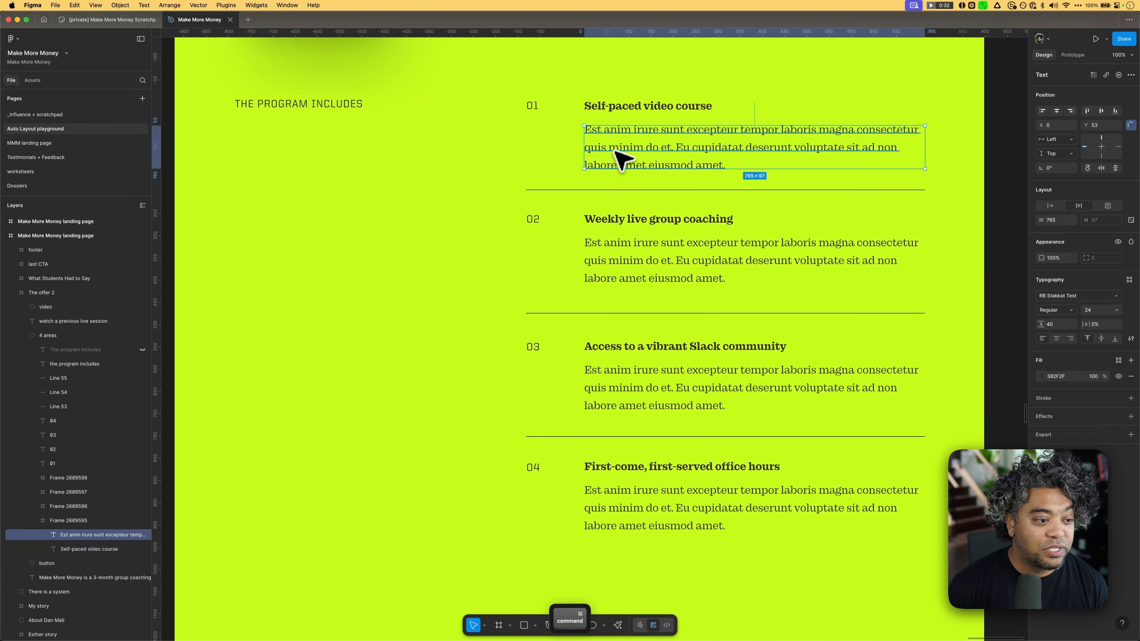
left_click(63, 521)
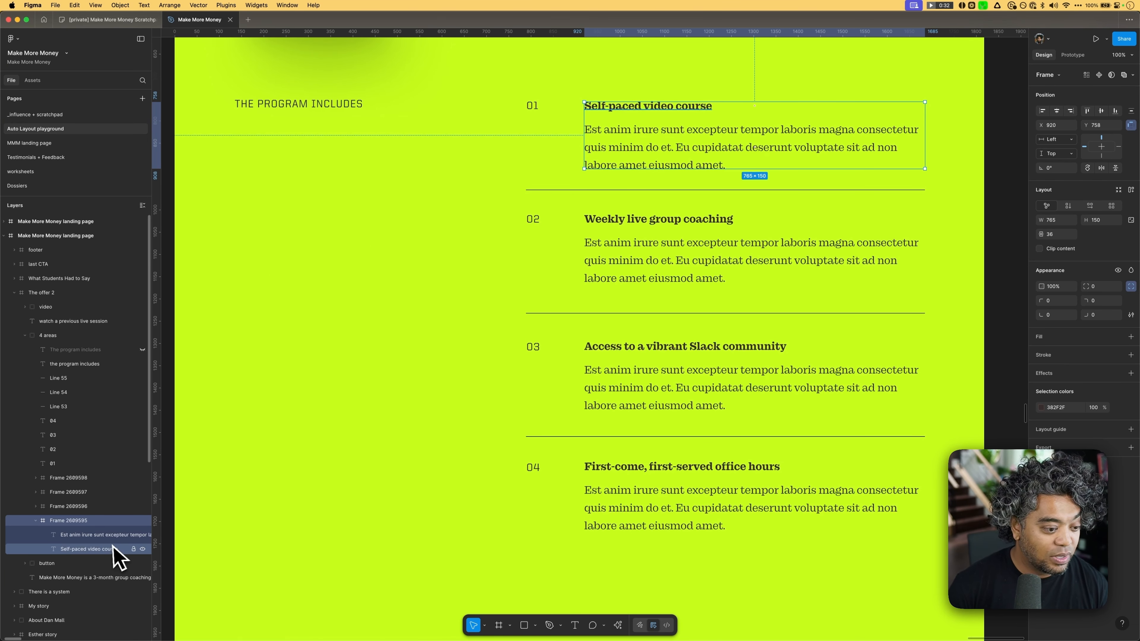
left_click(1130, 190)
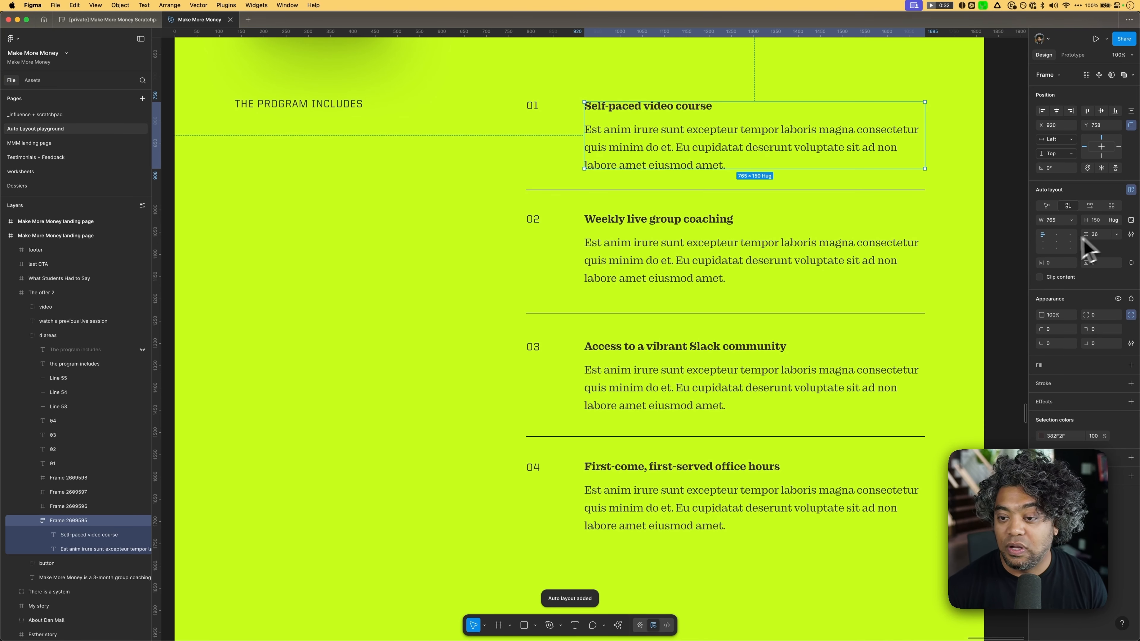
Step: Try a vertical gap of 30 in the "Self-paced video course" frame's auto layout, and set it to 0
left_click(1095, 234)
type("30")
key("Return")
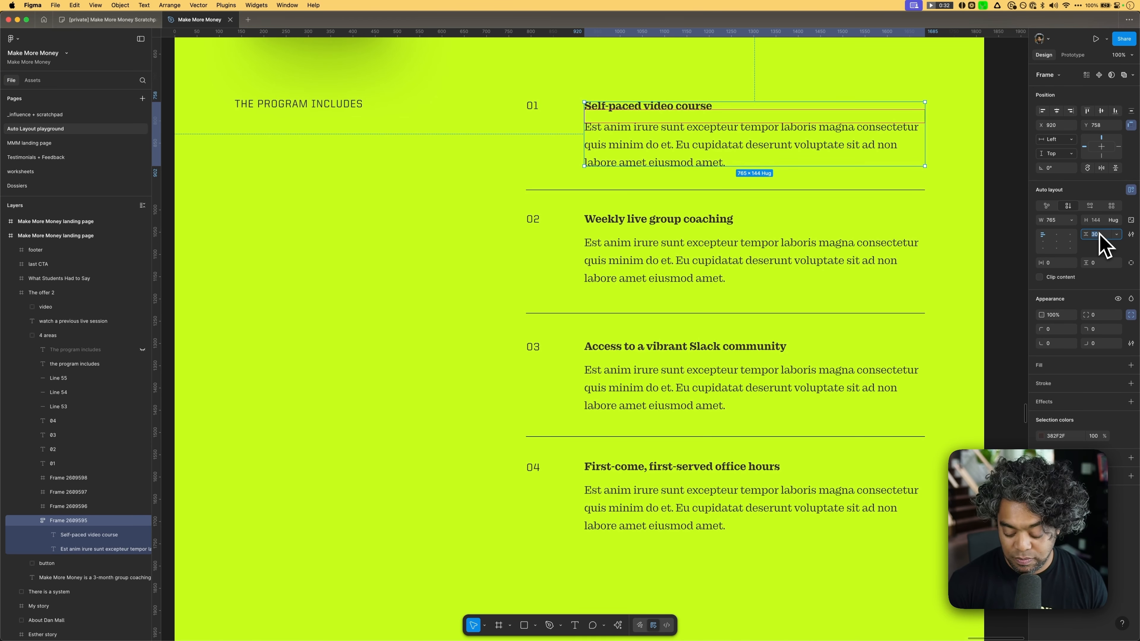
Step: Draw a spacer frame between the "Self-paced video course" heading and description, with its width filling the container and a height of 40
key("f")
left_click_drag(602, 116, 648, 123)
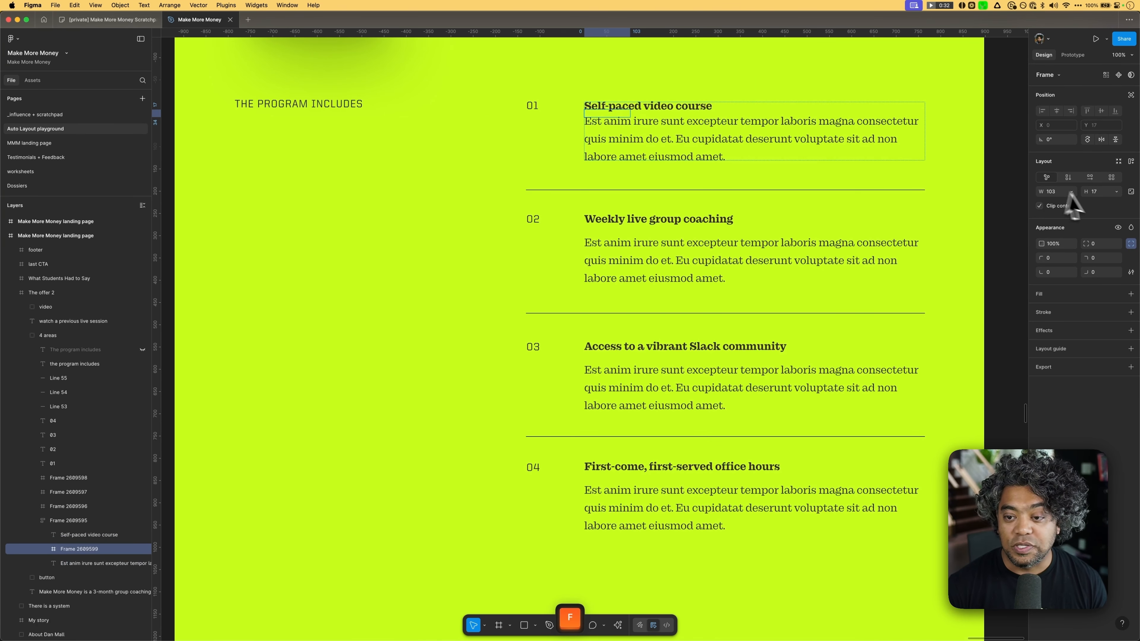
left_click(1083, 201)
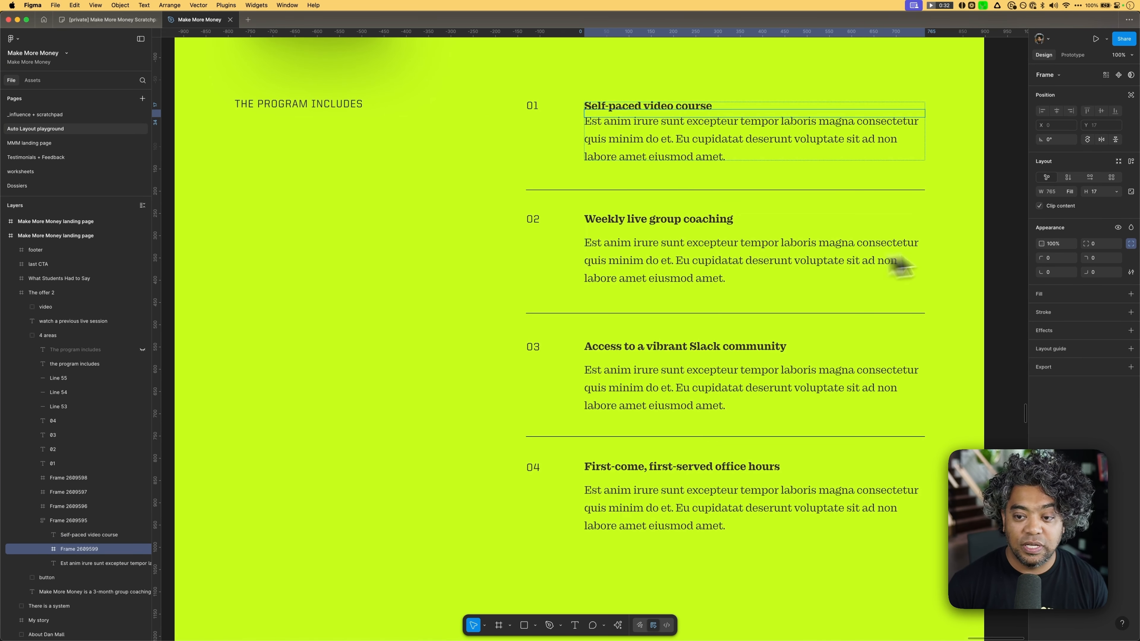
left_click(1100, 194)
type("40")
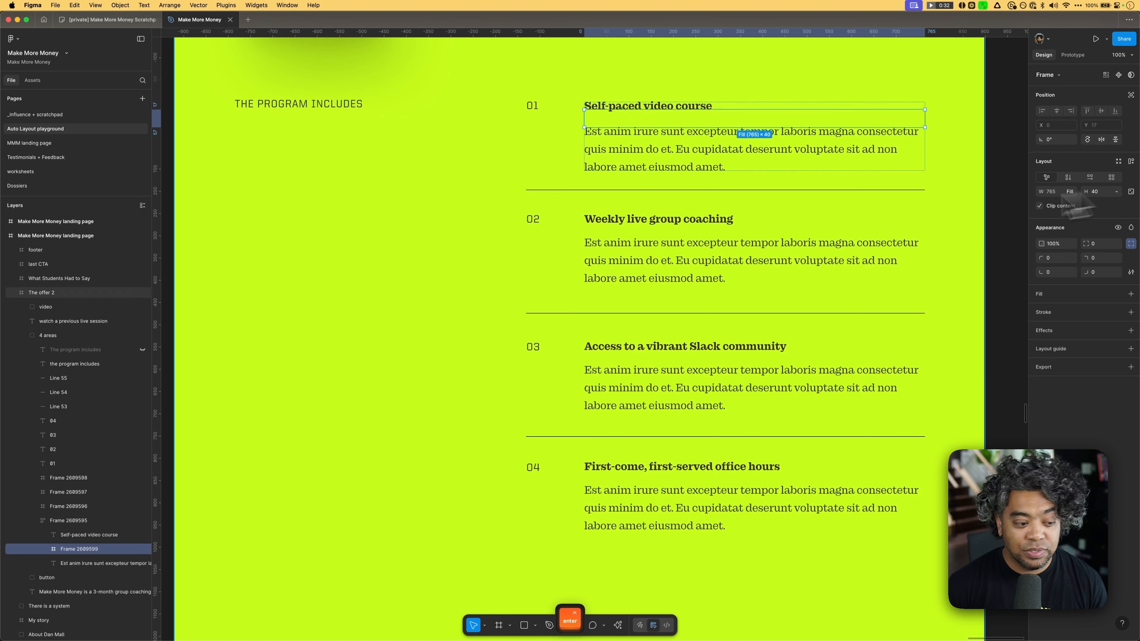
key("Return")
Step: Rename the new spacer frame as _spacer40 and place a duplicate of it below the "Self-paced video course" description
double_click(85, 548)
type("_spacer40")
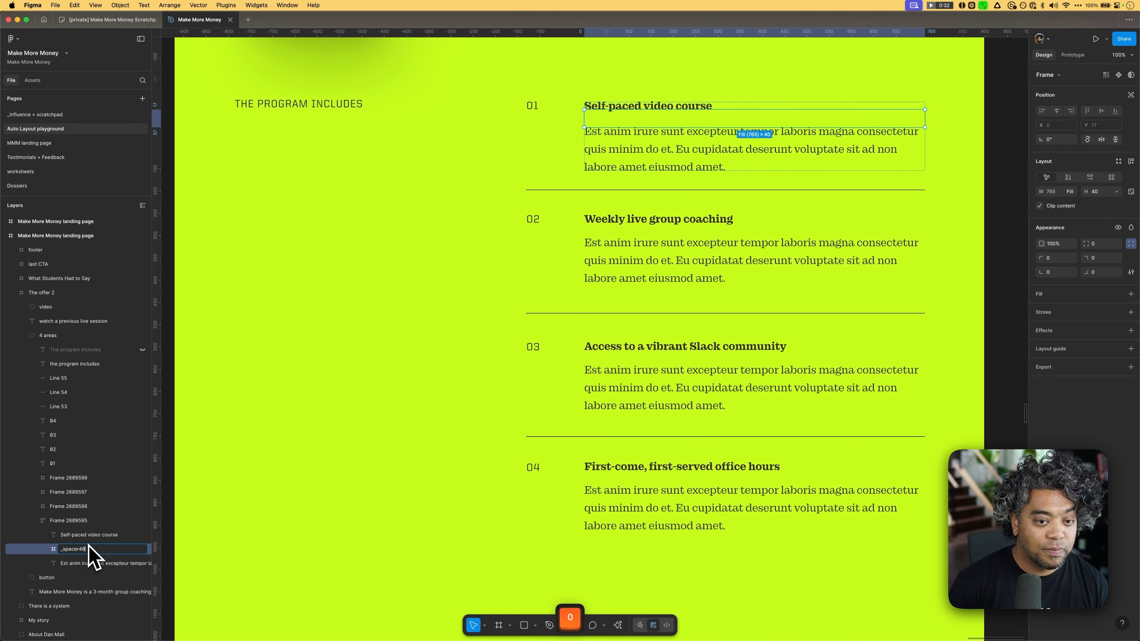
key("super+d")
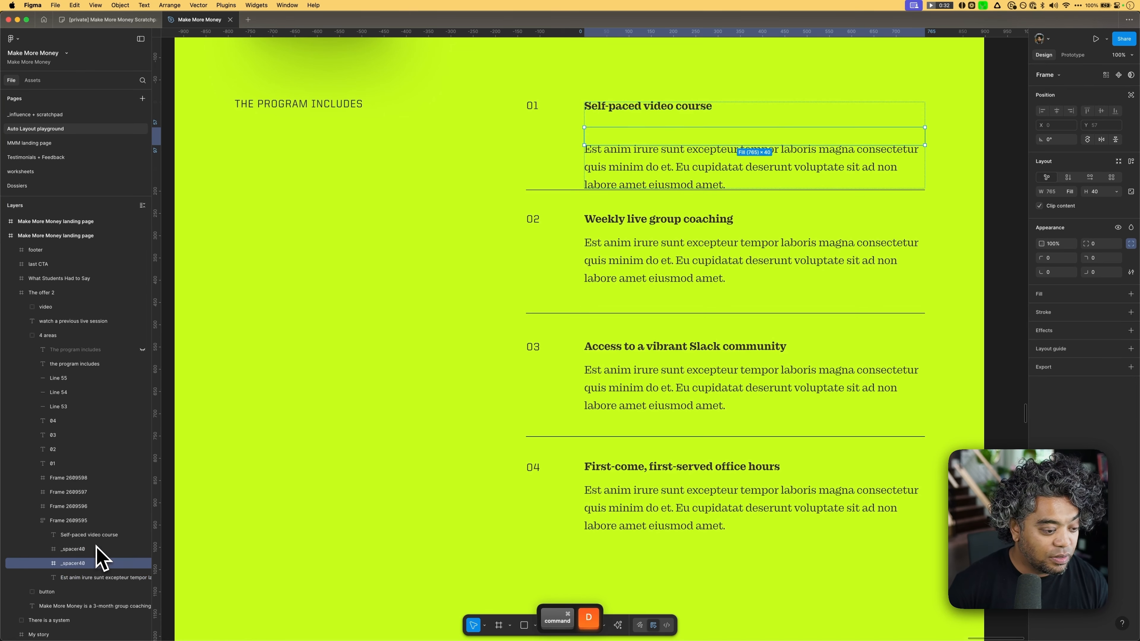
left_click_drag(77, 569, 83, 585)
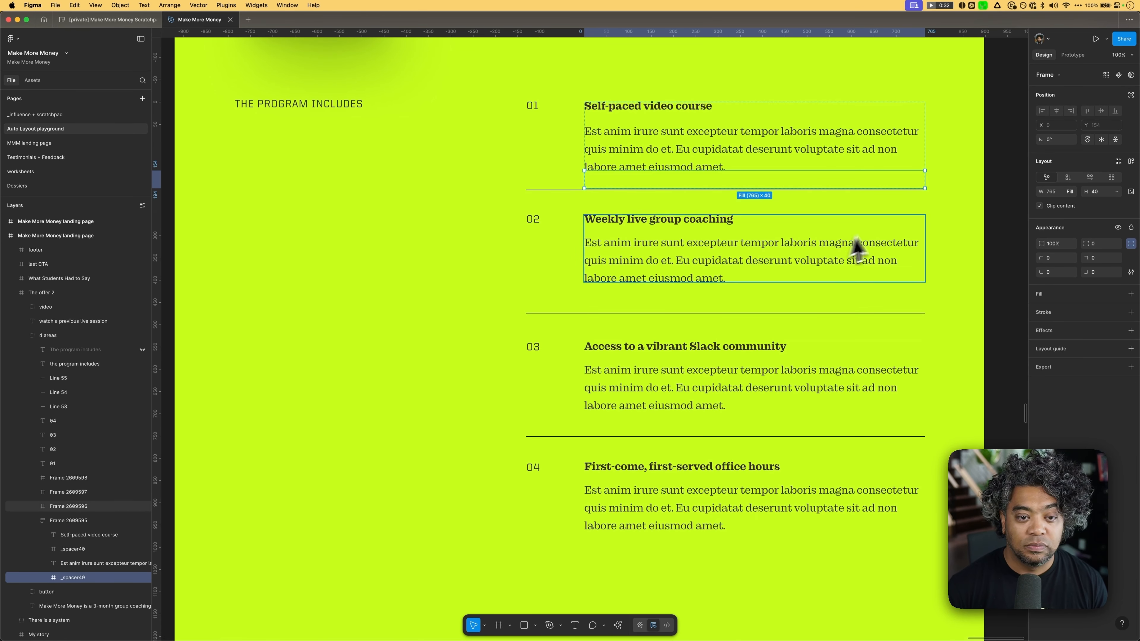
Step: Move the divider line under item 01 into the "Self-paced video course" frame, below the last spacer, with its width filling the container
left_click(565, 190)
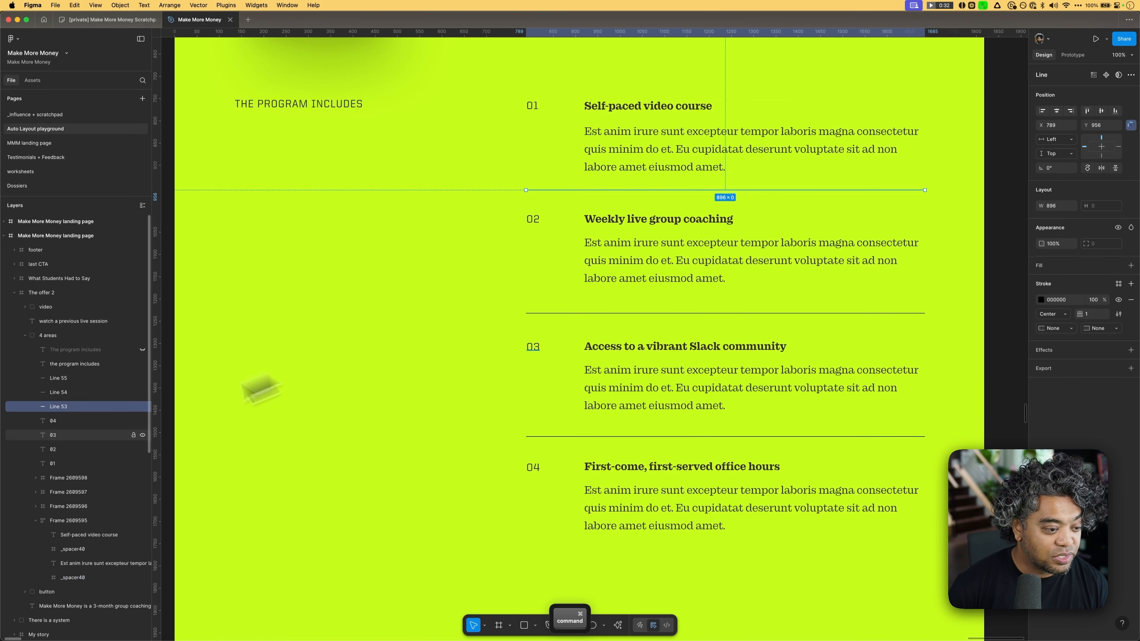
left_click_drag(58, 411, 75, 556)
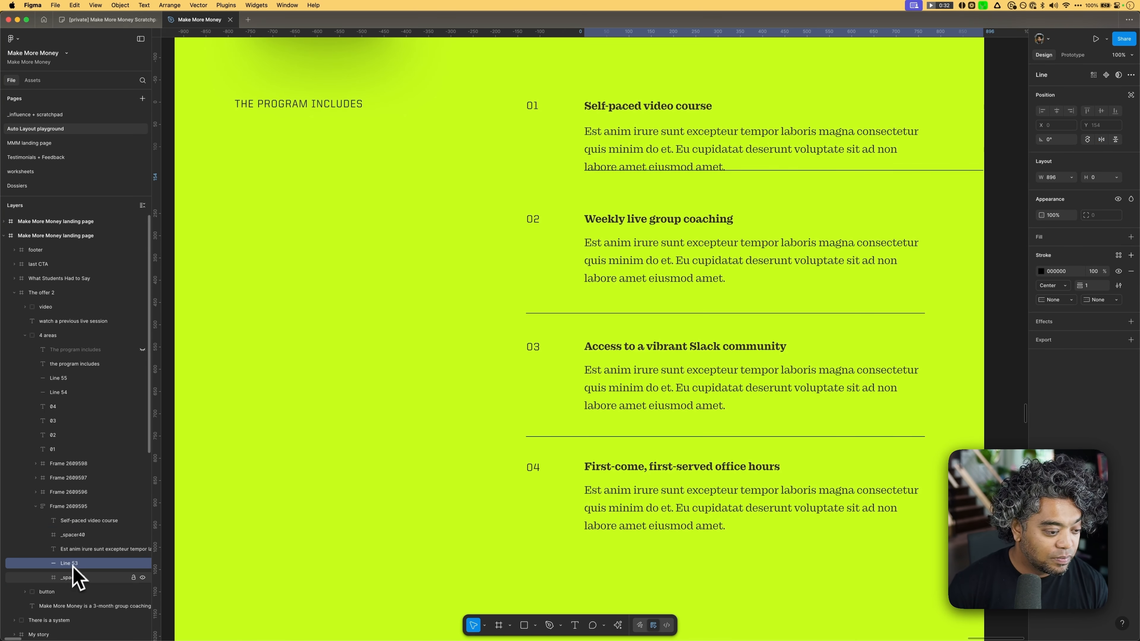
key("Down")
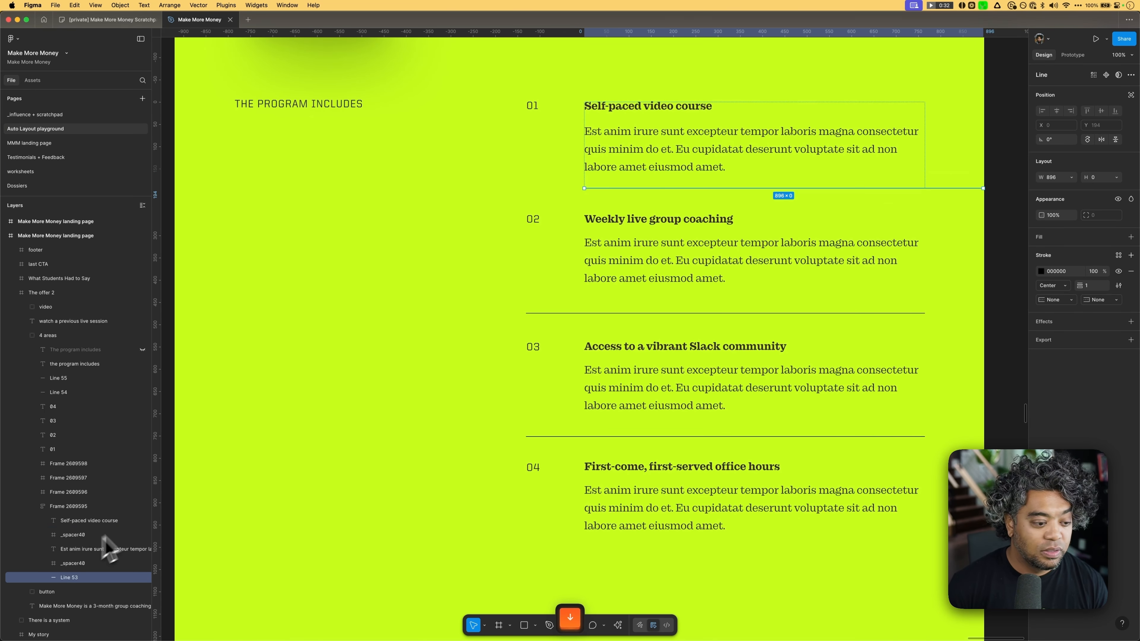
left_click(85, 565)
left_click(90, 578)
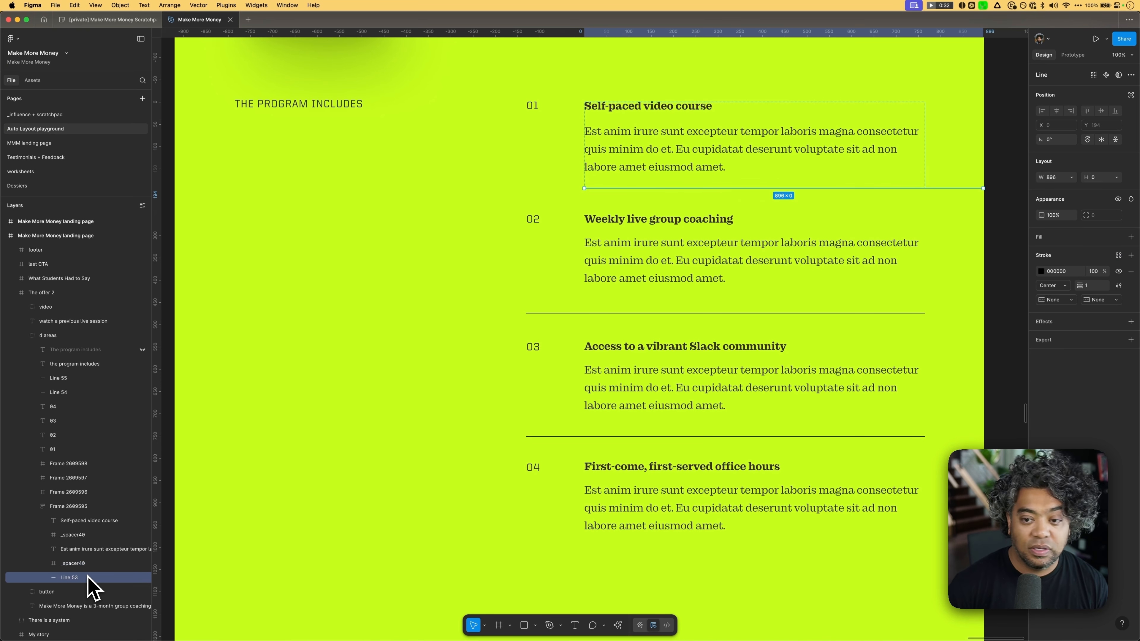
left_click(1083, 191)
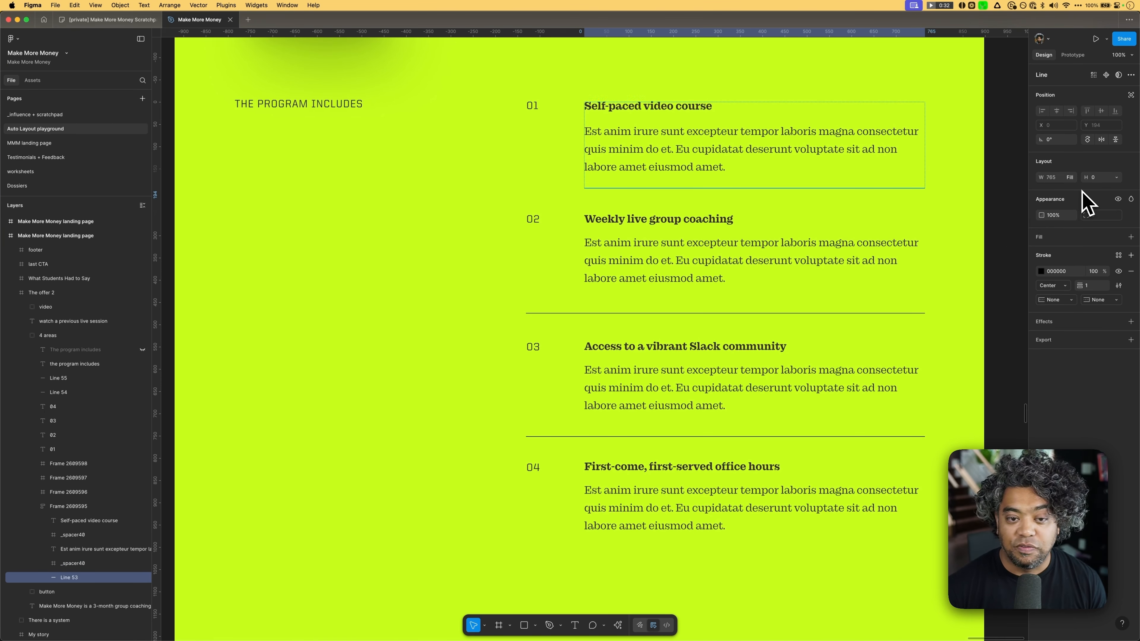
Step: Wrap the number 01 and the "Self-paced video course" frame together in a new auto layout frame
left_click(78, 522)
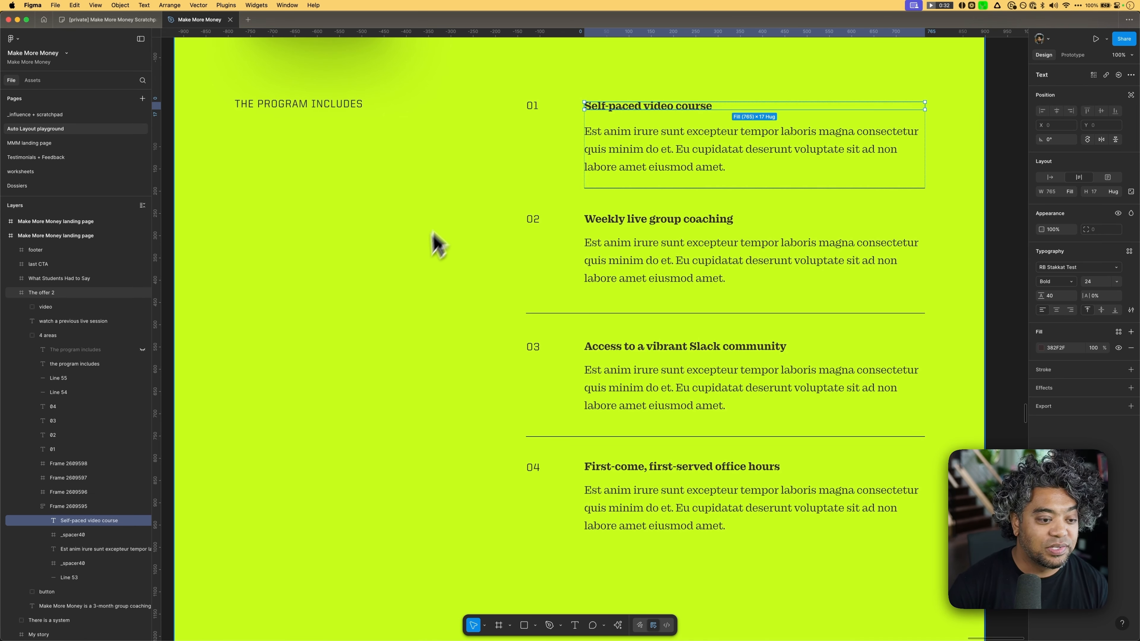
left_click_drag(53, 453, 76, 501)
left_click(80, 506, "shift")
key("shift+a")
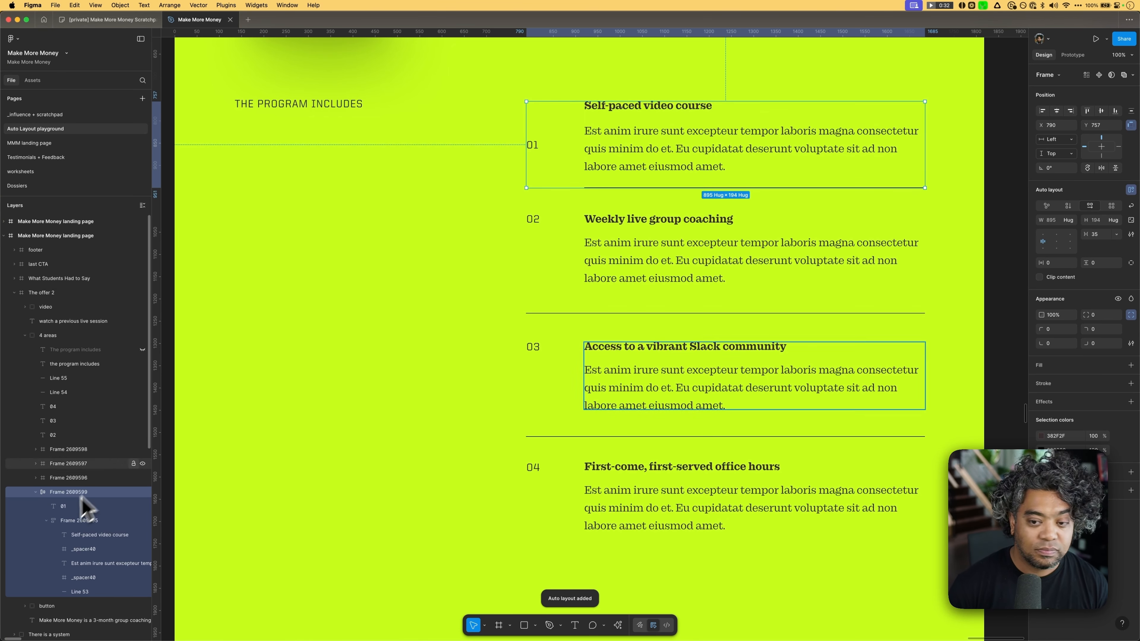
Step: Align the contents of the item 01 row to the top left and set its horizontal gap to 0
left_click(1043, 234)
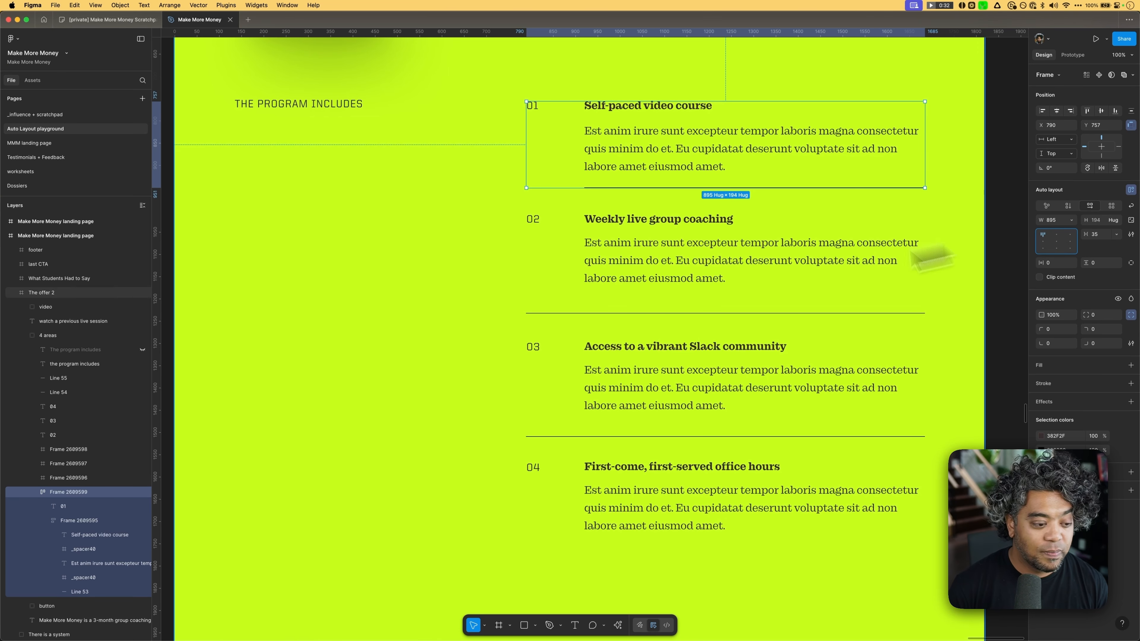
left_click(47, 521)
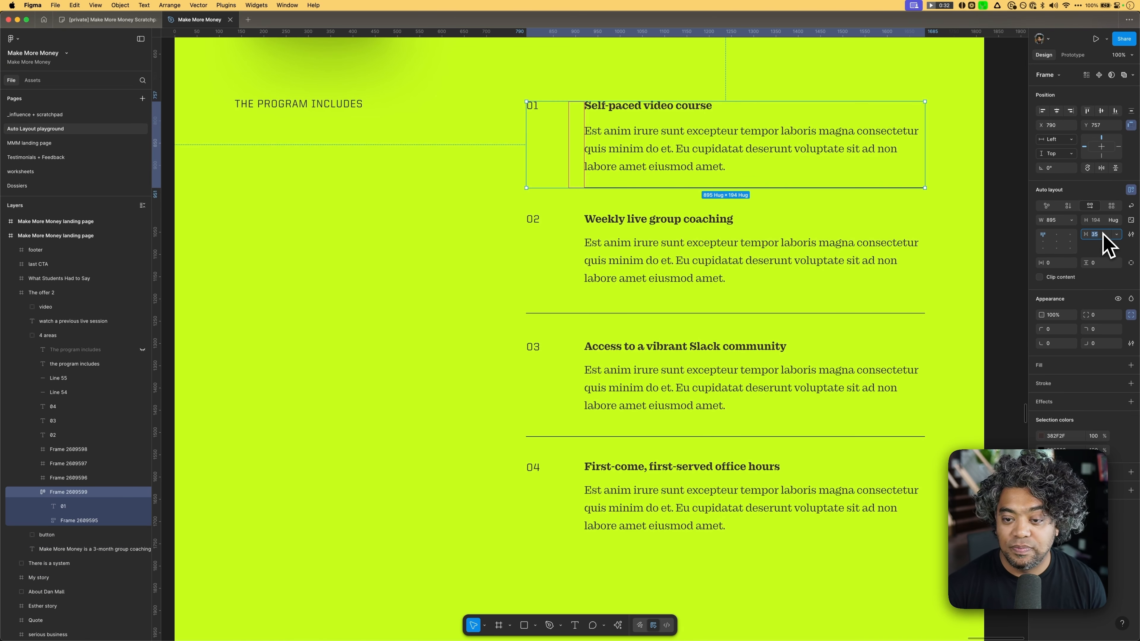
left_click(1103, 234)
type("0")
key("Return")
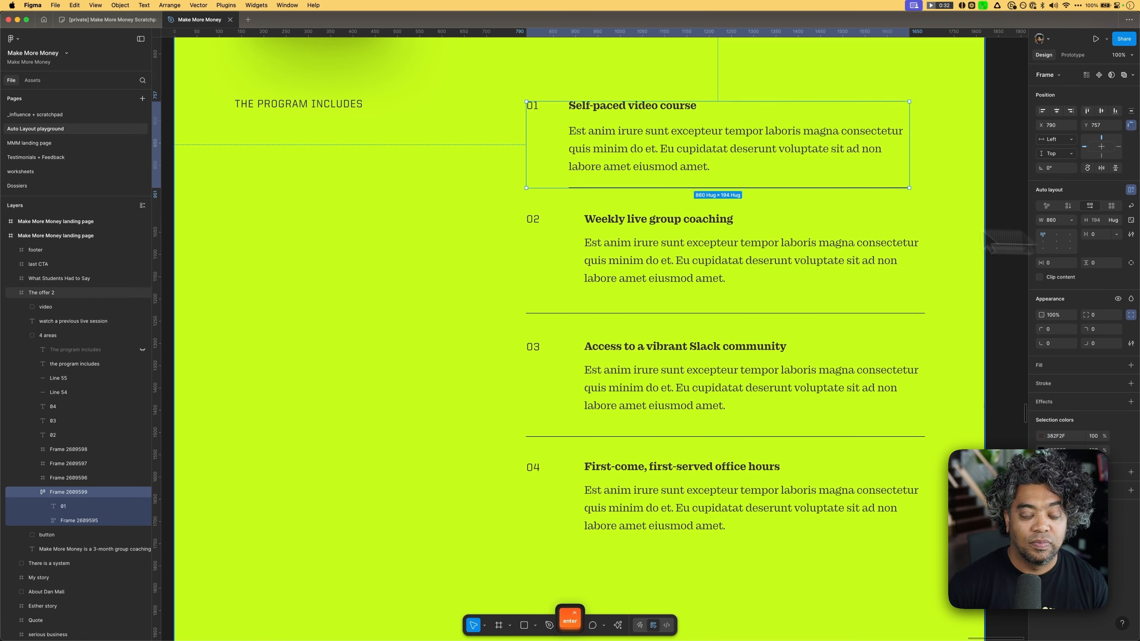
Step: Set the number 01 text to auto width so its box hugs the digits
left_click(75, 507)
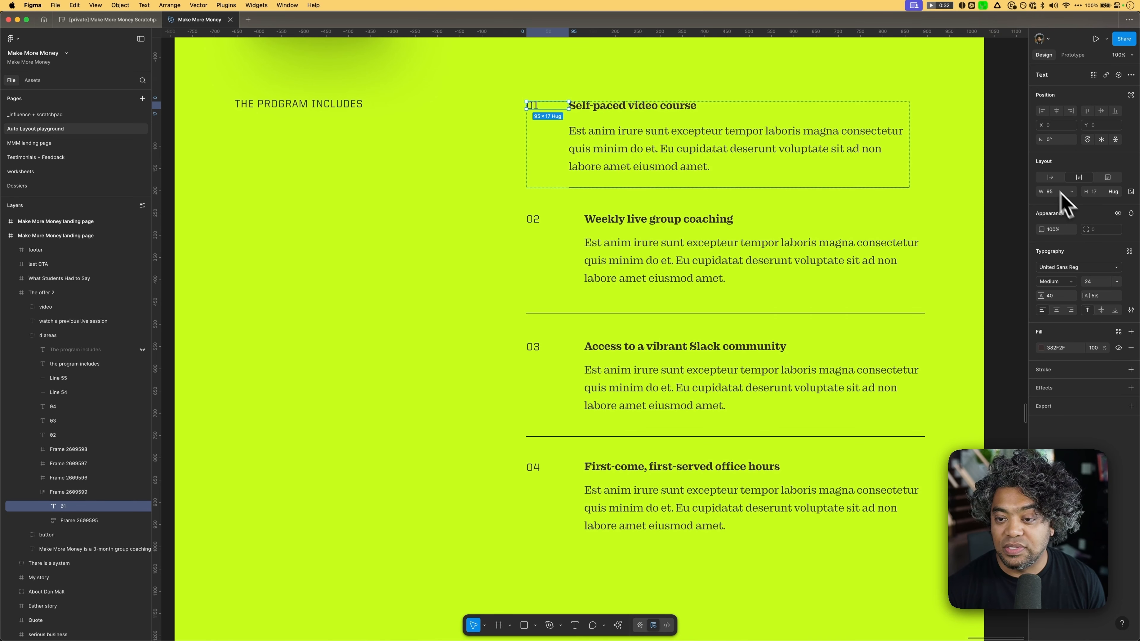
left_click(1049, 177)
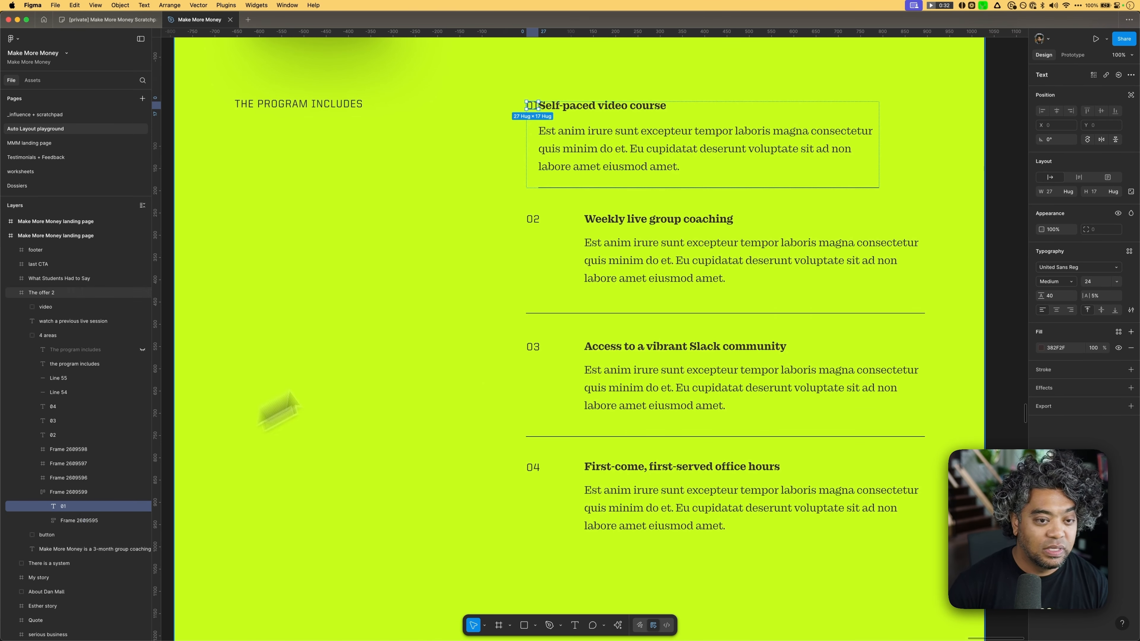
key("f")
left_click(537, 103)
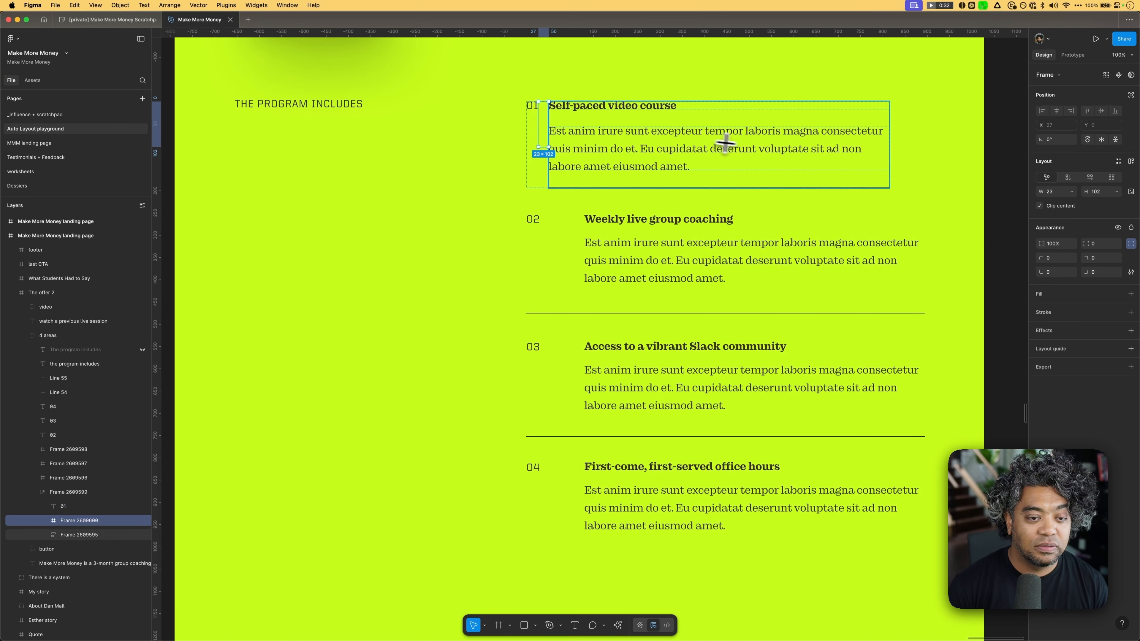
key("super+z")
Step: Set the item 01 row's horizontal gap to Auto and widen the row to 895
left_click(87, 492)
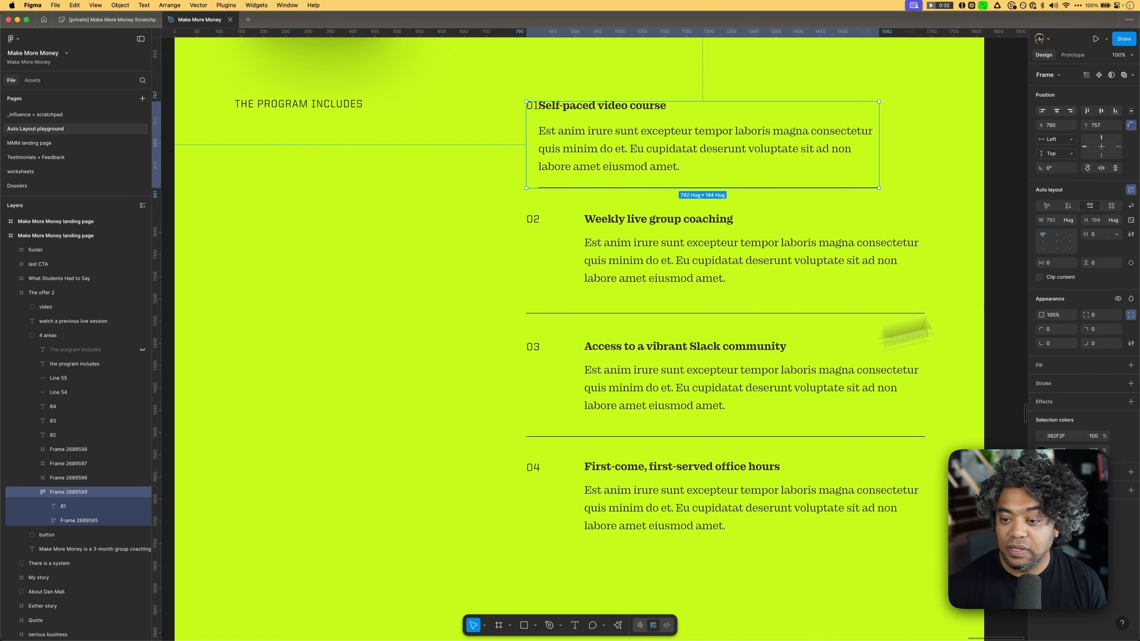
left_click(1116, 234)
left_click(1110, 244)
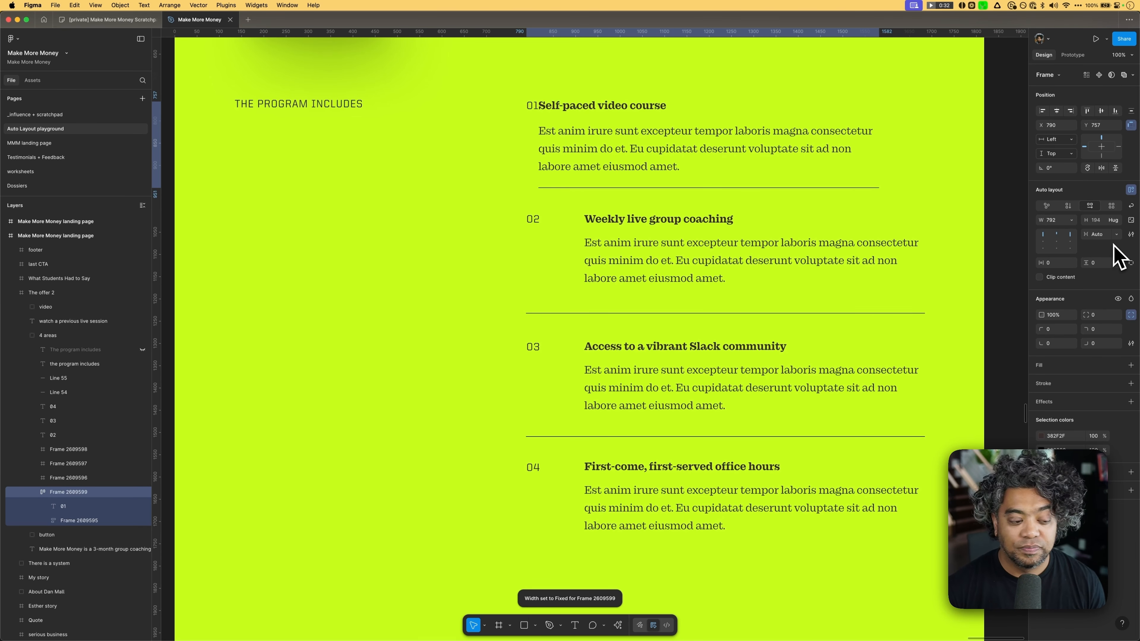
left_click(887, 152)
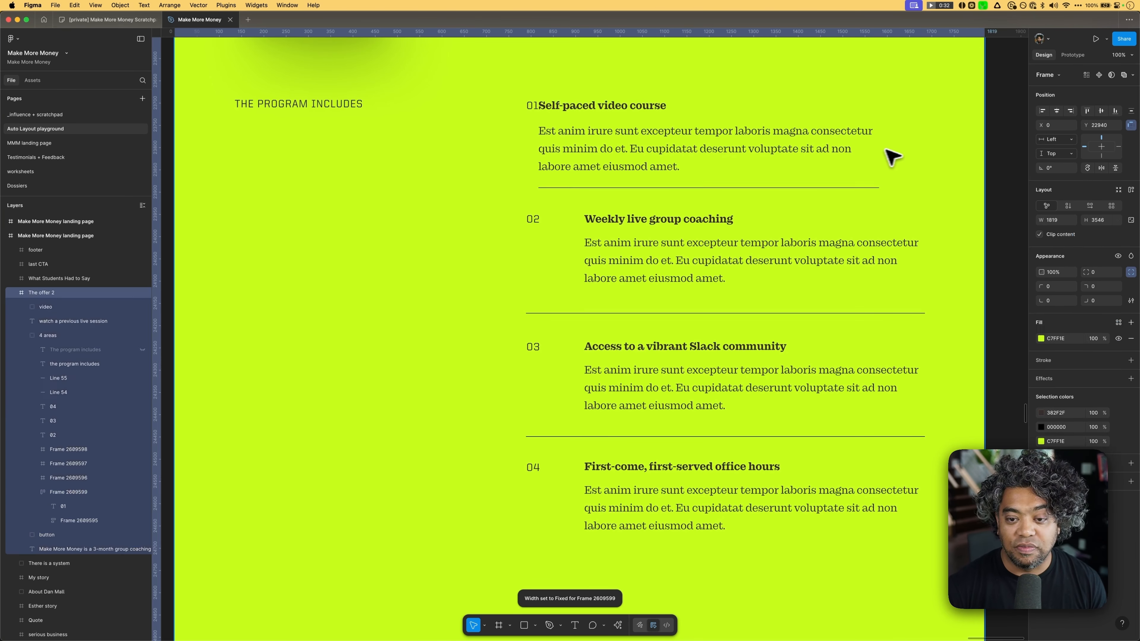
left_click_drag(884, 149, 924, 151)
key("super+z")
left_click(999, 183)
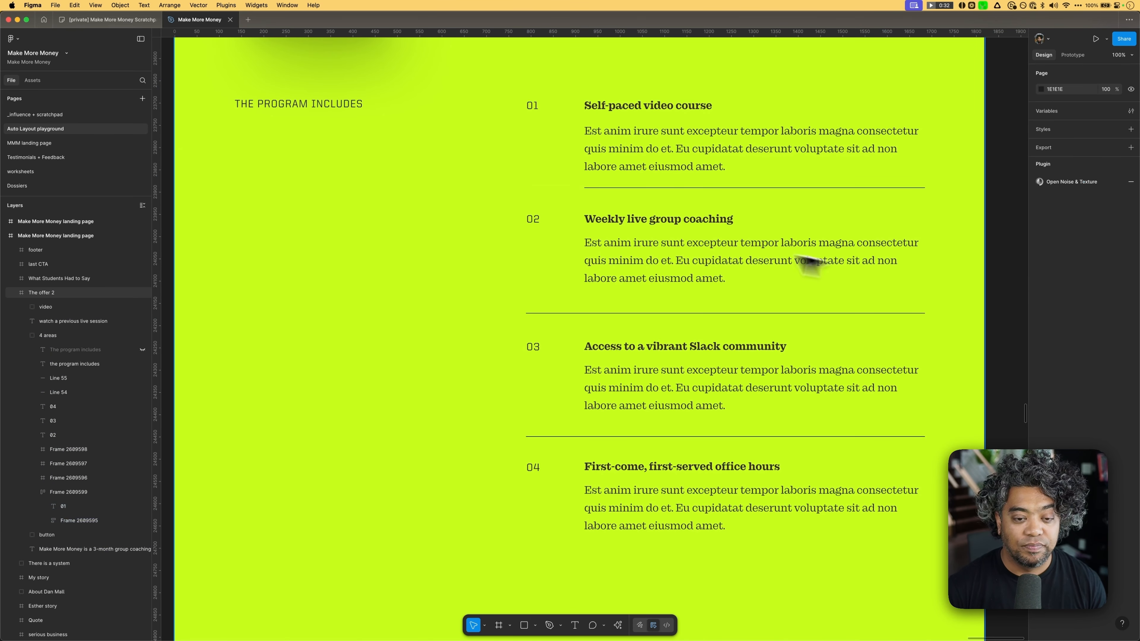
left_click(681, 198)
Step: Wrap the item 01 row in a new vertical auto layout frame with a gap of 0
left_click(79, 492)
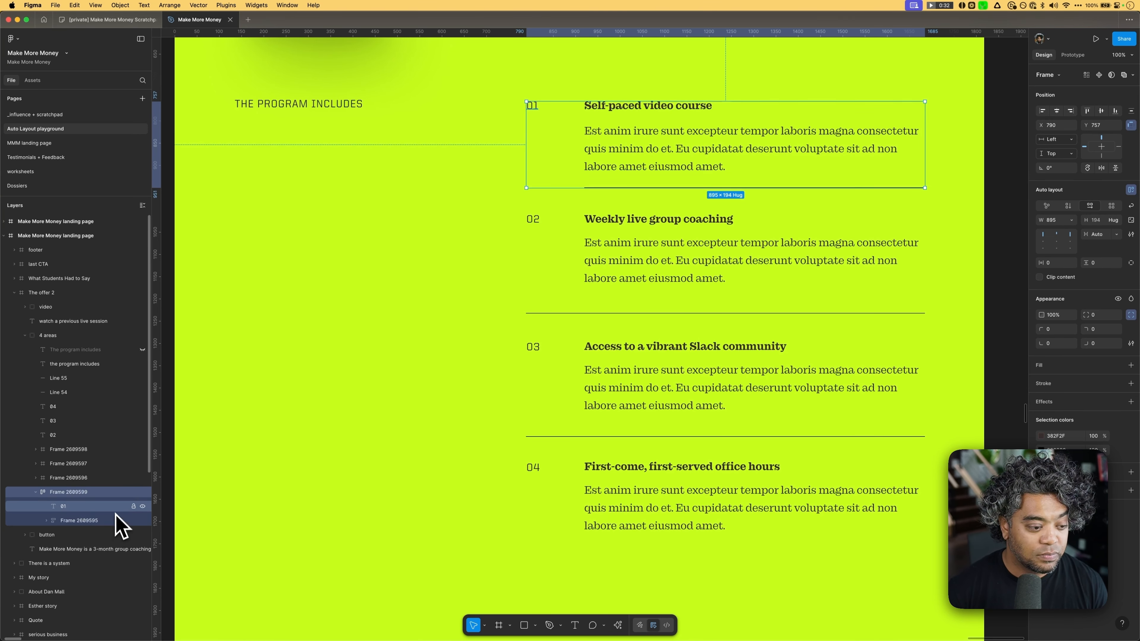
key("shift+a")
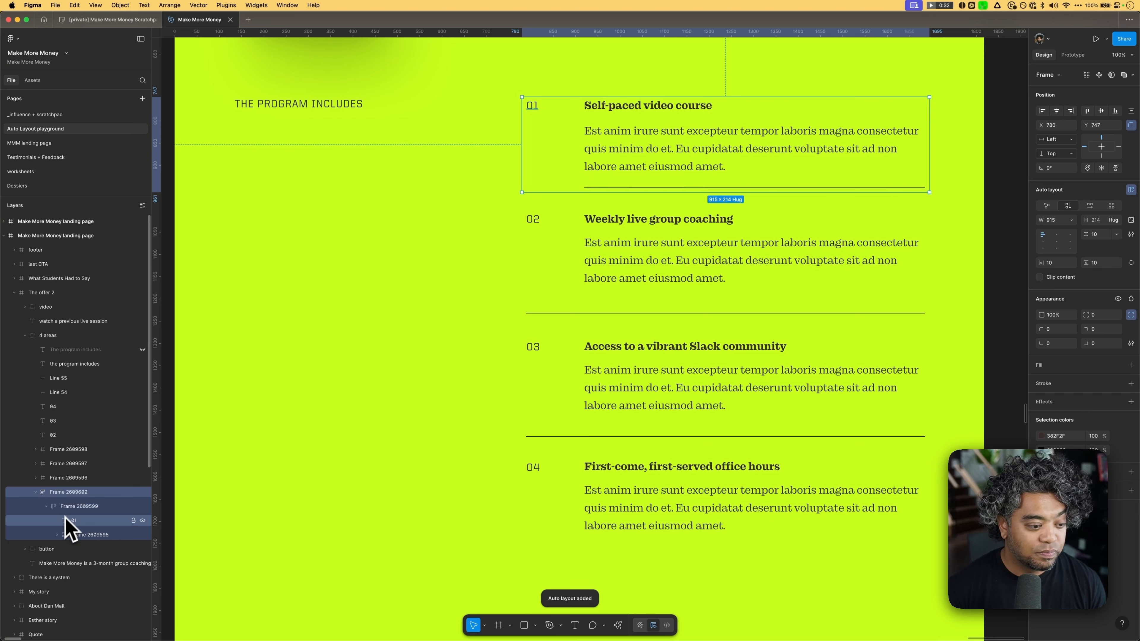
left_click(58, 534)
left_click(58, 535)
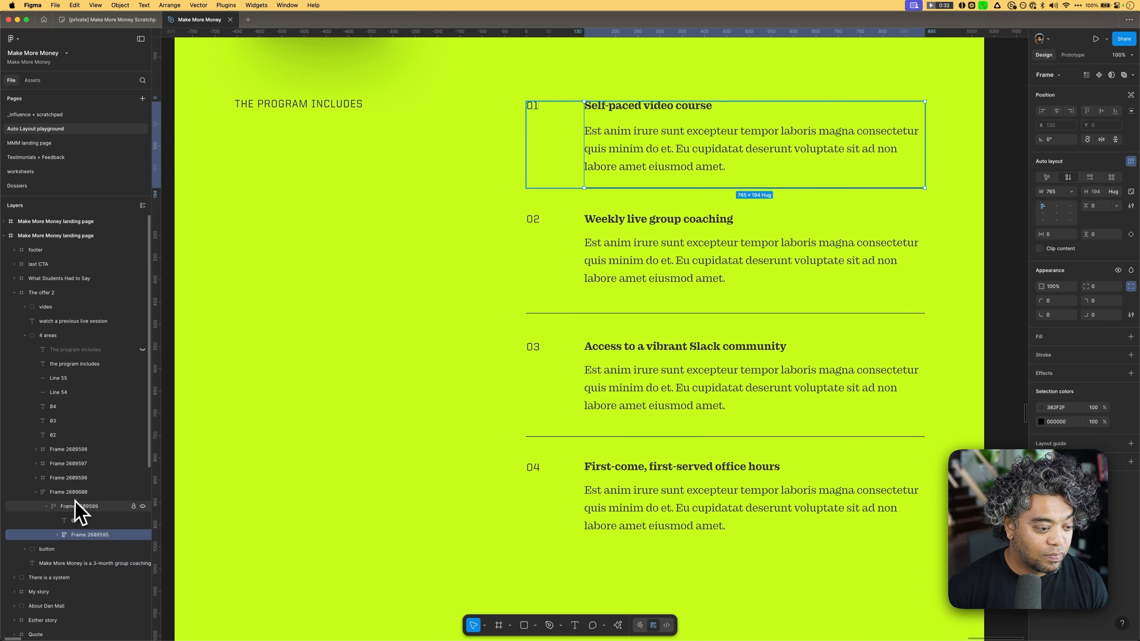
left_click(78, 492)
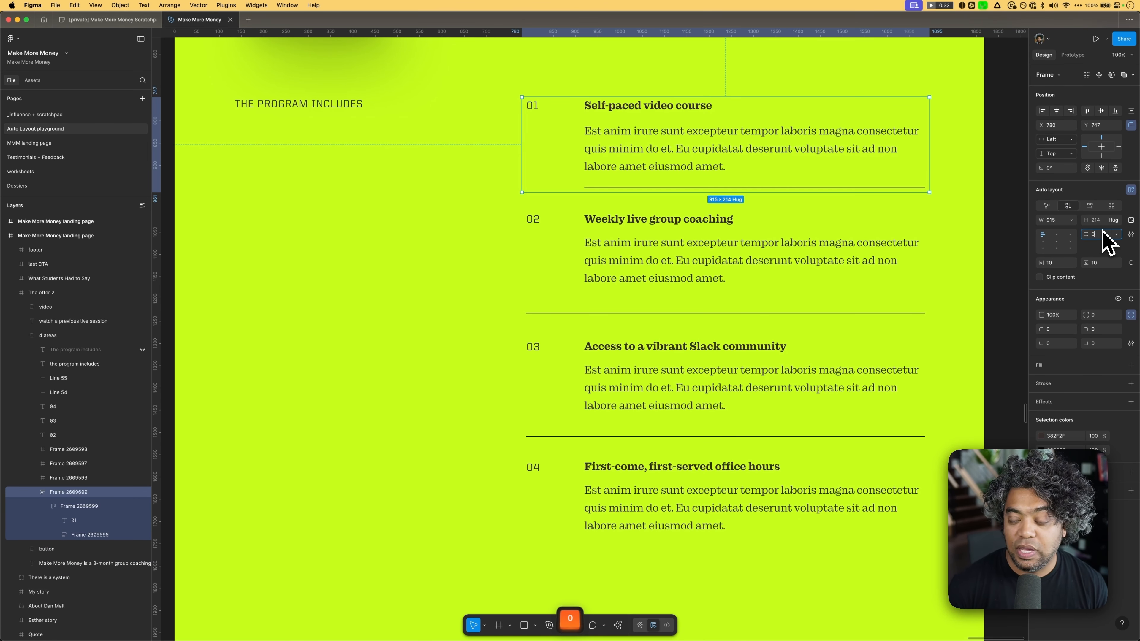
Step: Move the divider Line 53 out of the "Self-paced video course" frame into the new outer frame, directly below the item 01 row
left_click(61, 535)
left_click_drag(98, 605, 59, 503)
left_click(47, 521)
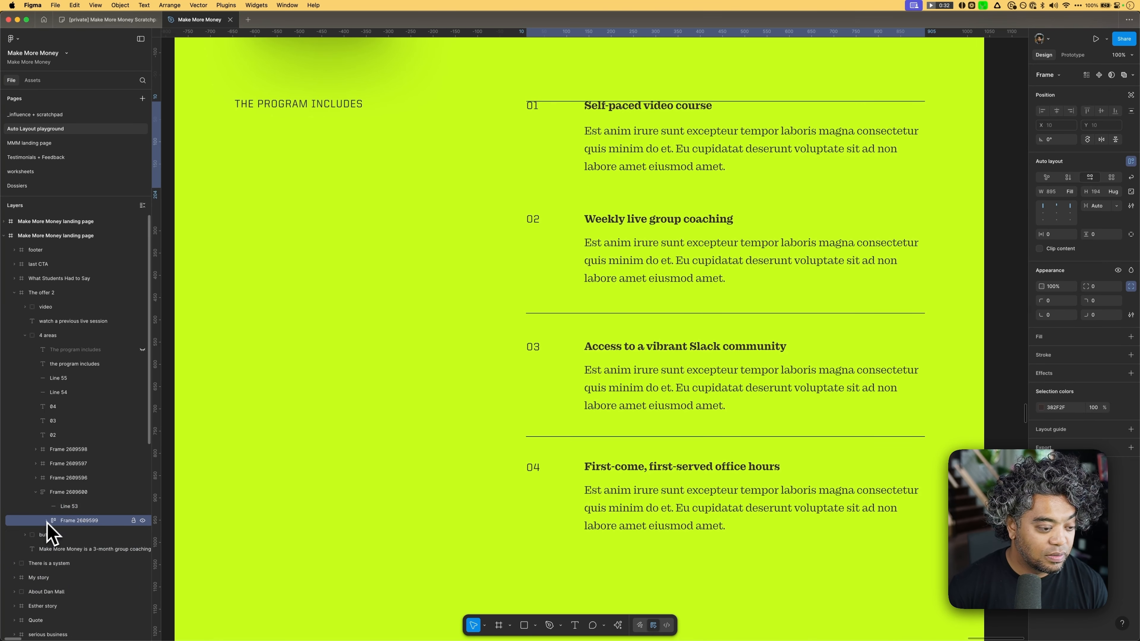
left_click(92, 506)
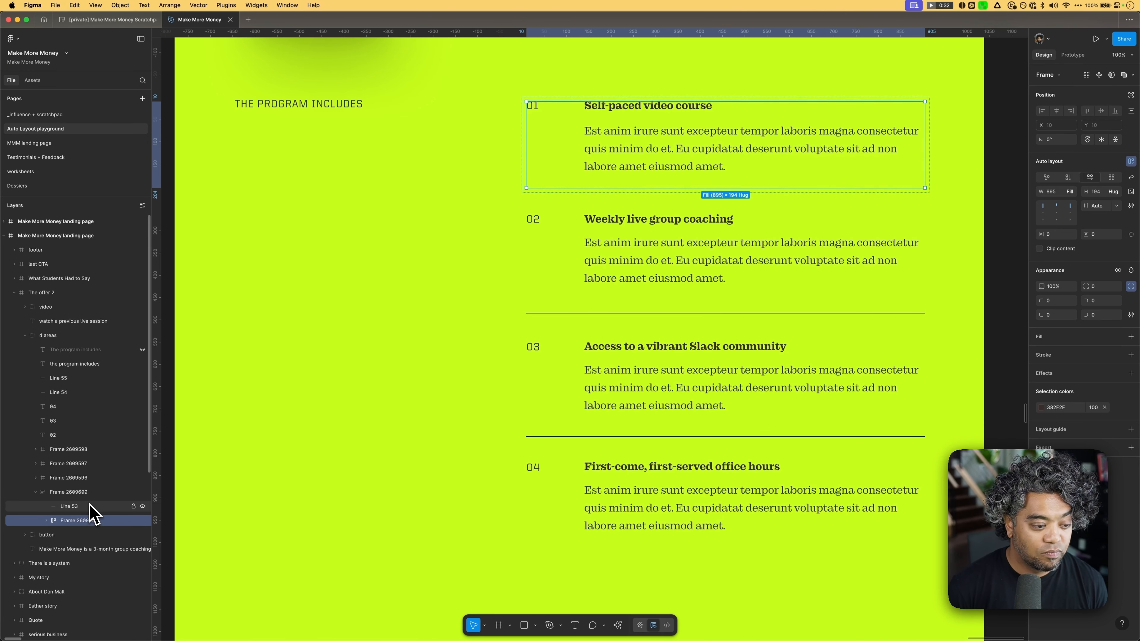
key("Down")
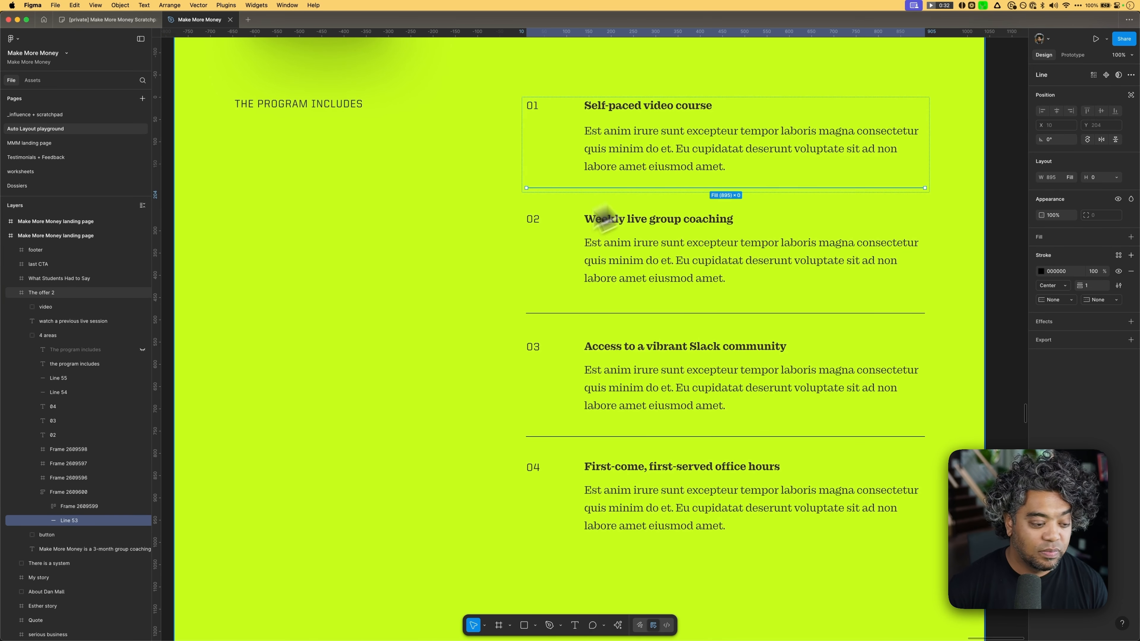
Step: Duplicate the last _spacer40, place the copy between the item 01 row and its divider line, and set its height to 40
left_click(46, 506)
scroll(66, 519, "down", 2)
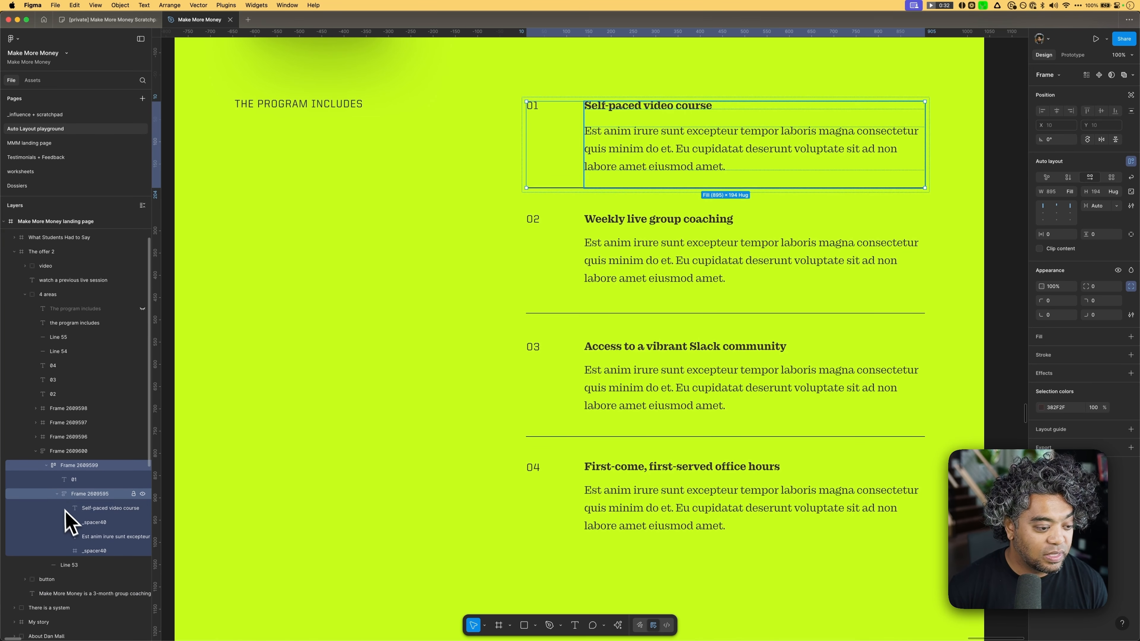
left_click(96, 550)
key("cmd+d")
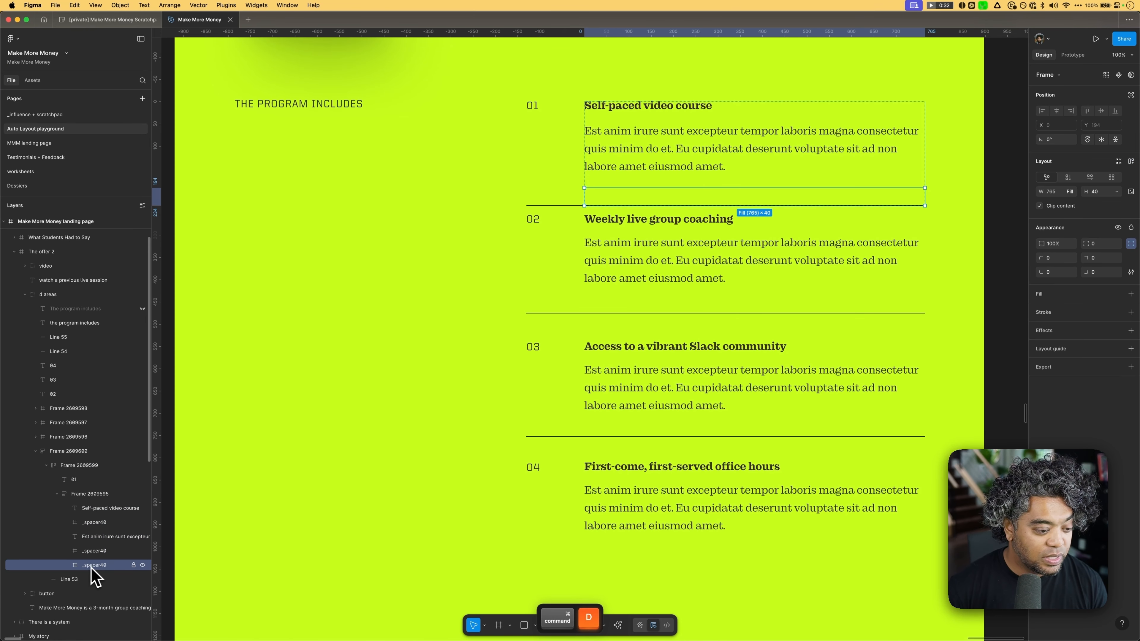
left_click_drag(91, 567, 81, 498)
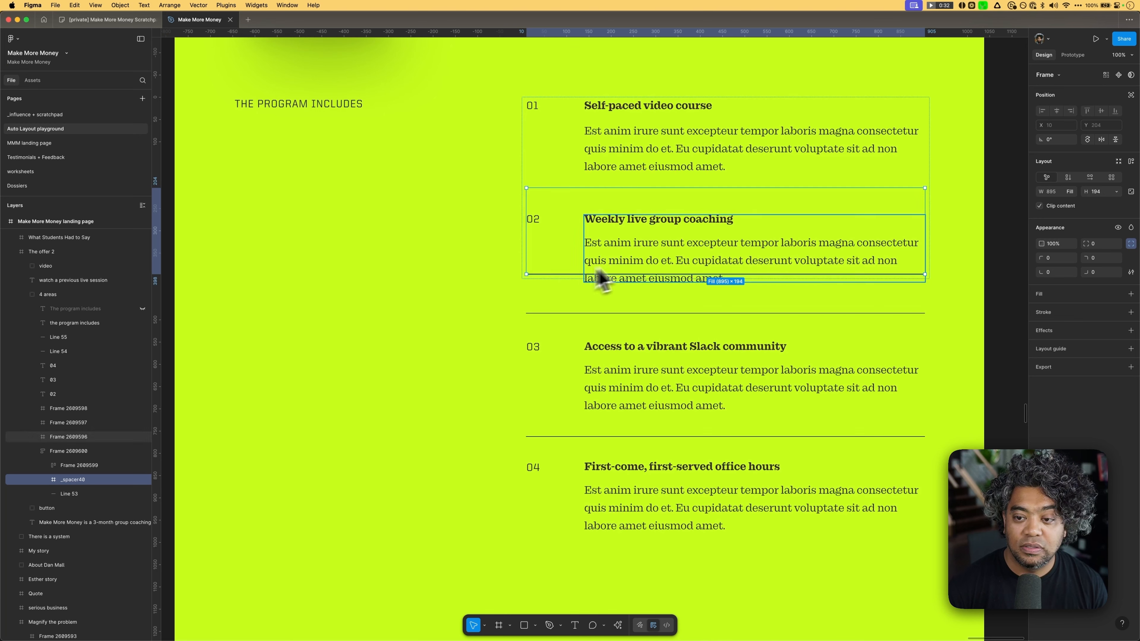
type("40")
key("Return")
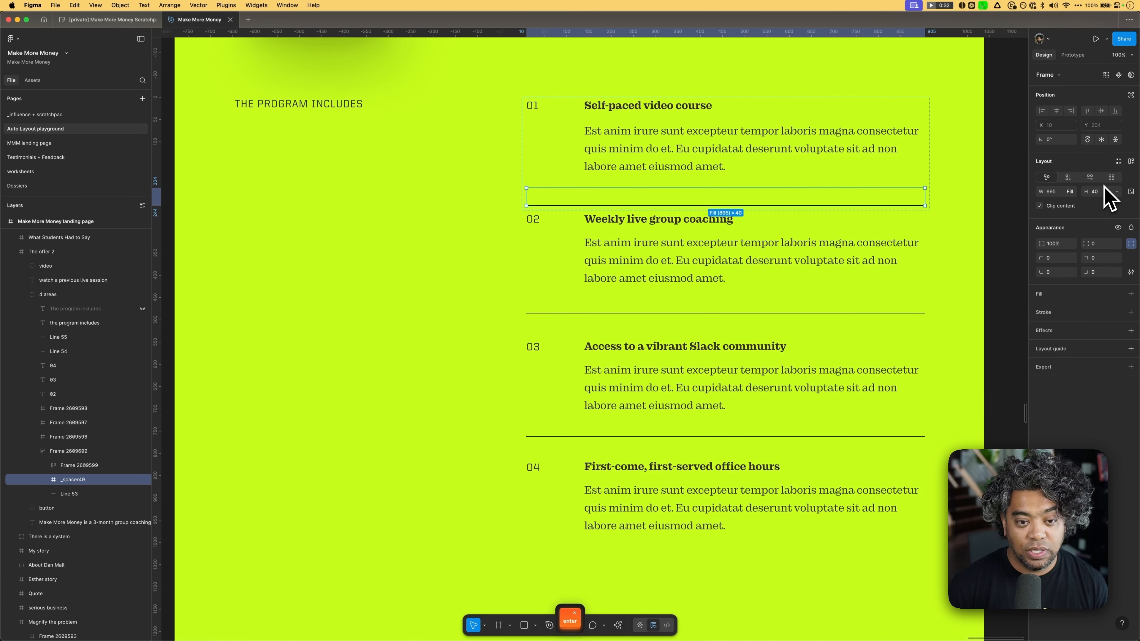
left_click(469, 266)
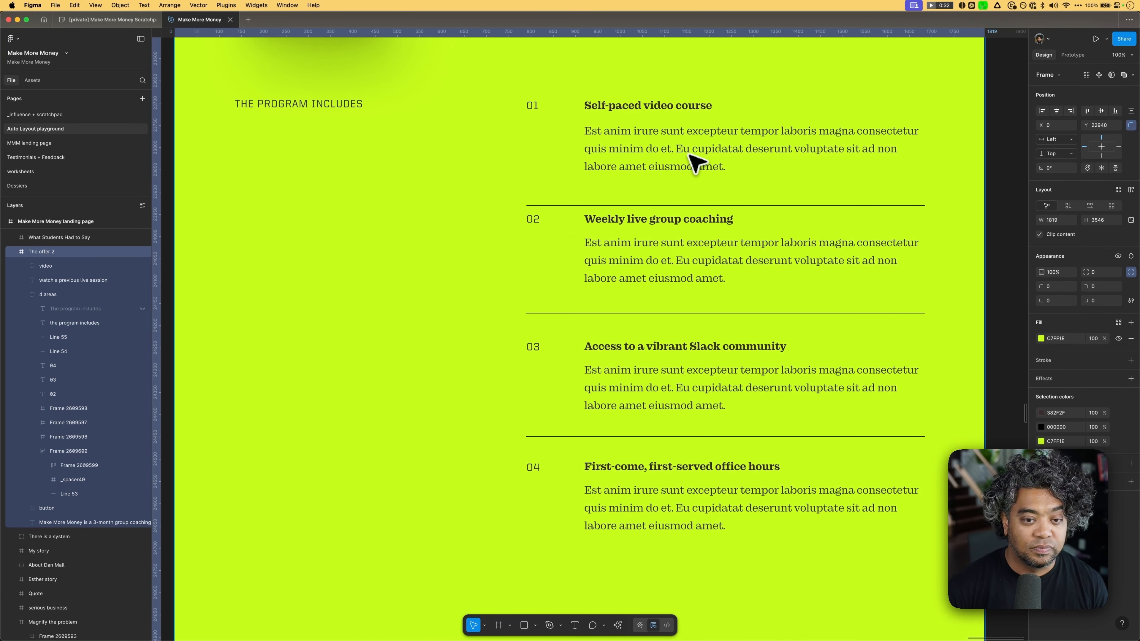
Step: Examine the spacing of item 01 and its divider against the other items in the program list
scroll(701, 167, "up", 3)
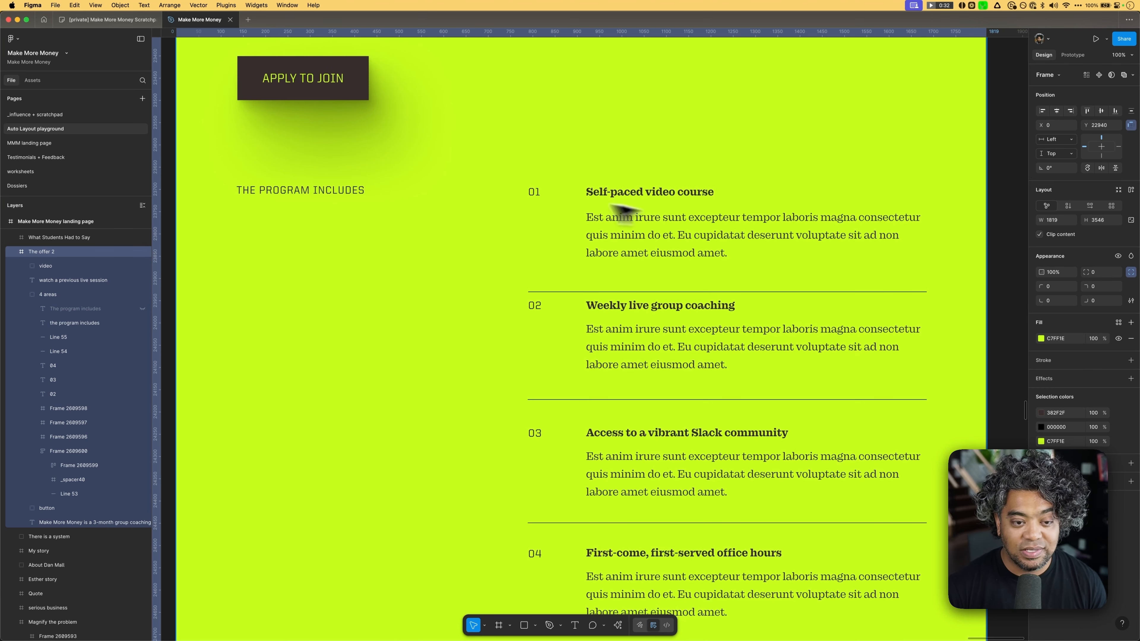
left_click_drag(520, 175, 761, 249)
key("super+z")
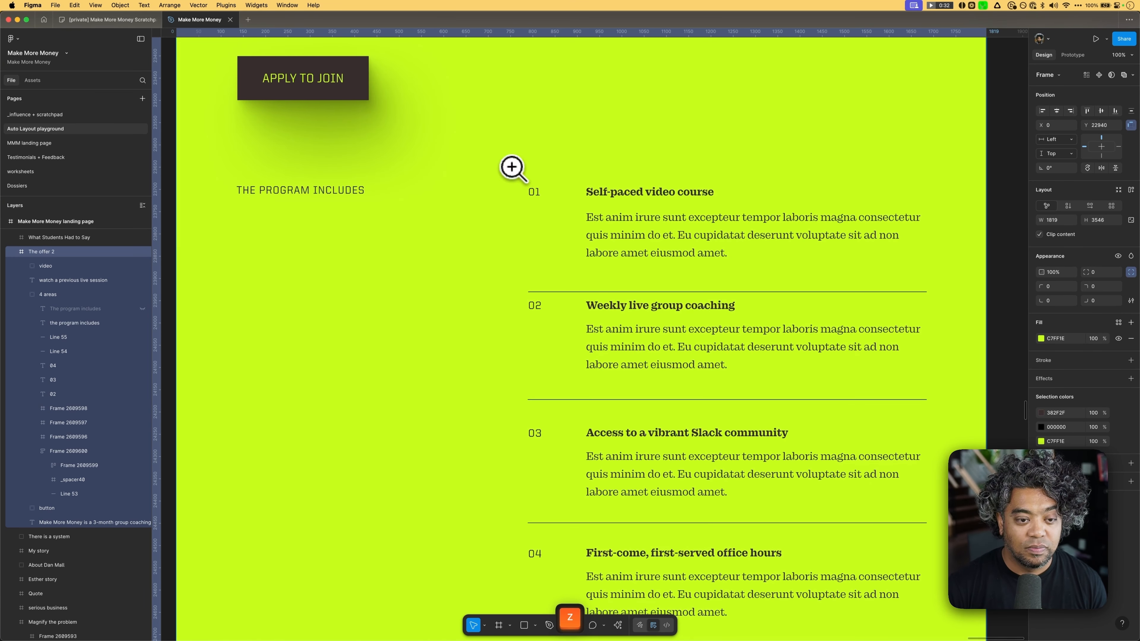
left_click_drag(512, 169, 937, 294)
key("shift+0")
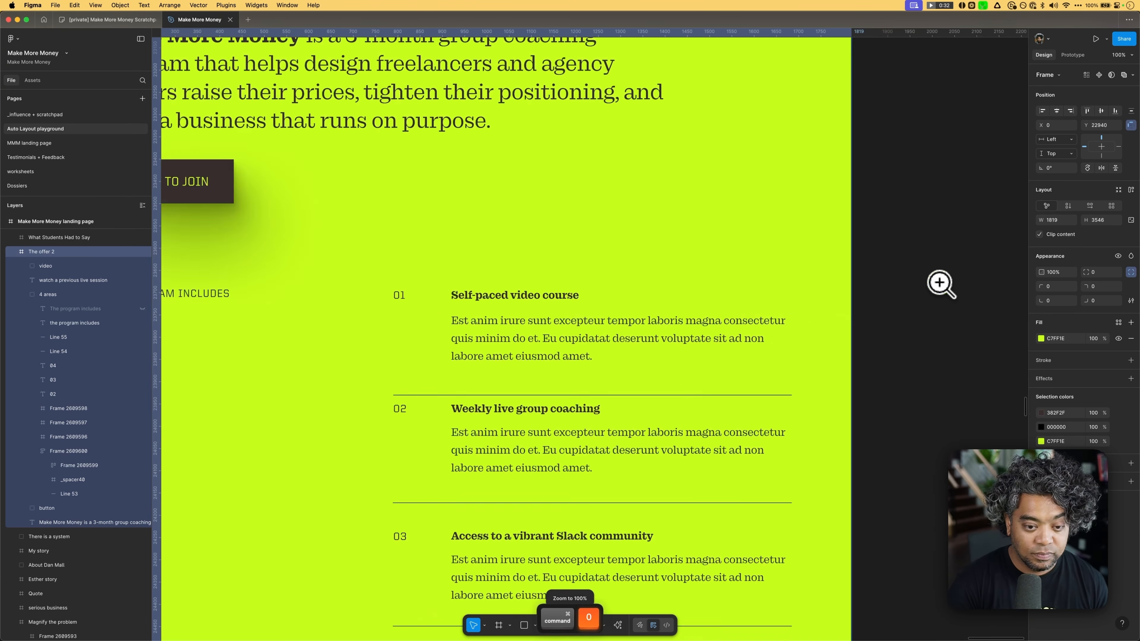
key("-")
key("=")
scroll(940, 284, "down", 2)
scroll(805, 254, "down", 3)
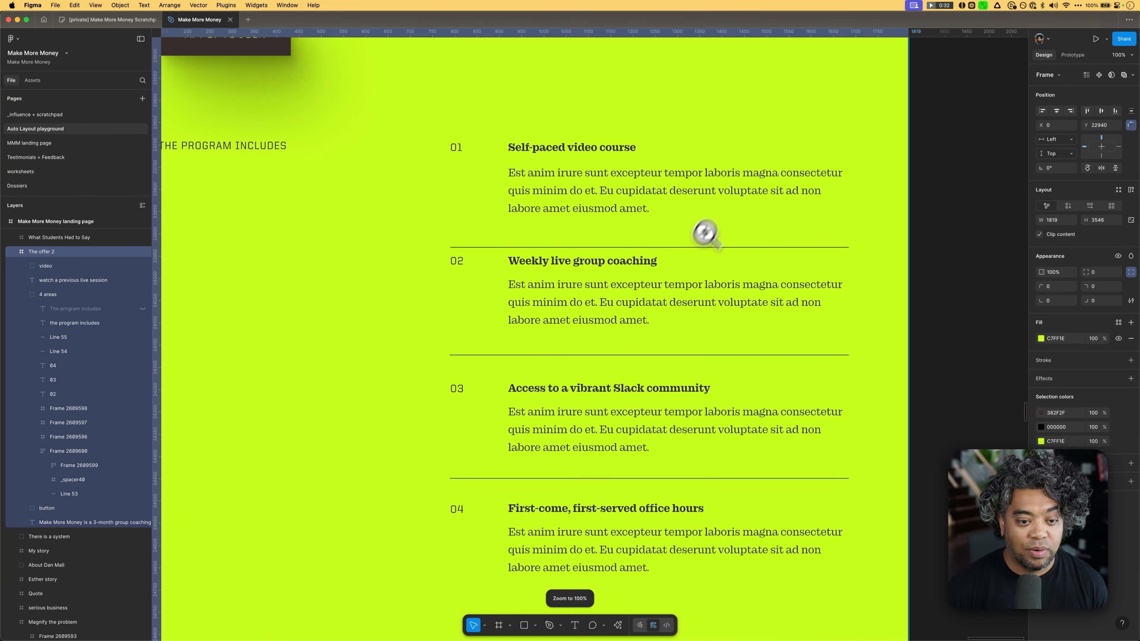
Step: Hide the original heading and description frames of items 02, 03 and 04
left_click(37, 451)
left_click(74, 451)
scroll(819, 313, "left", 3)
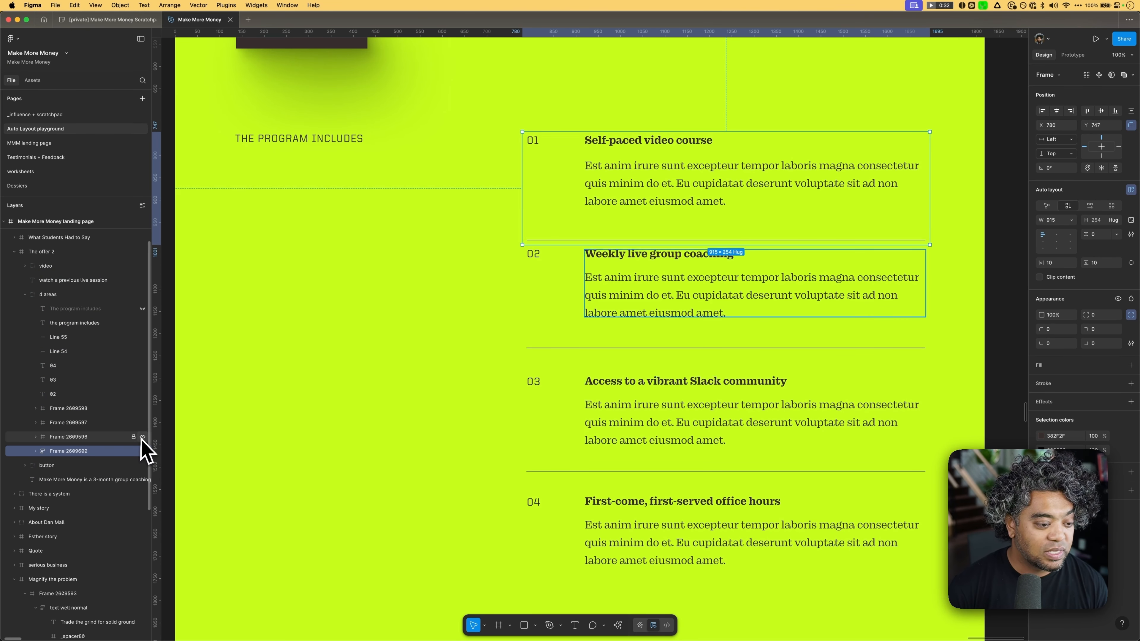
left_click(142, 436)
left_click(142, 423)
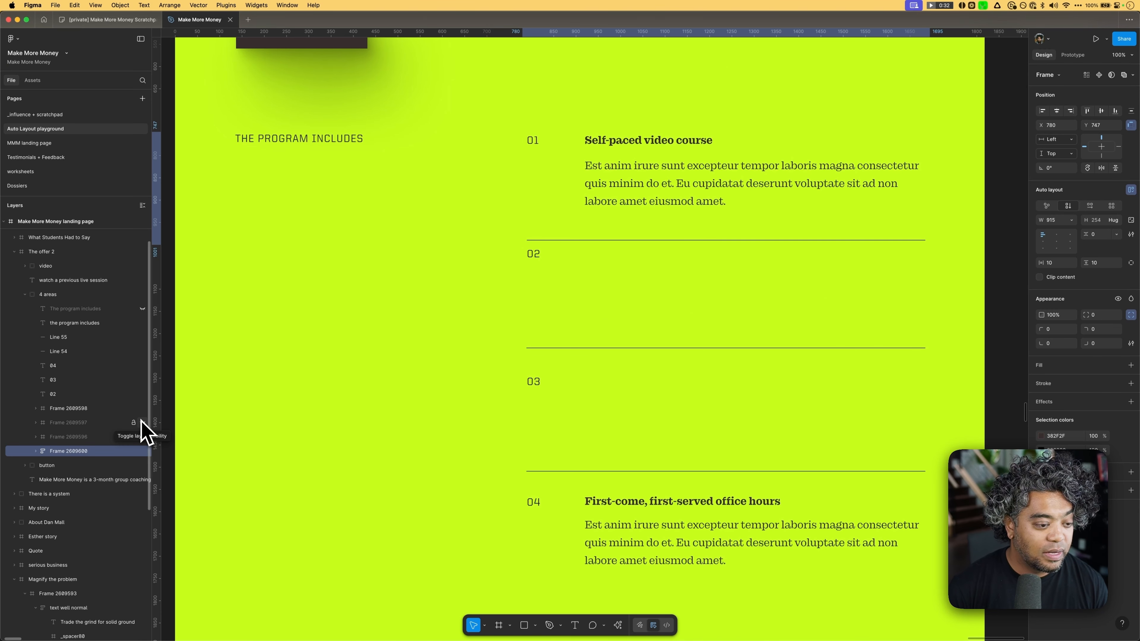
left_click(143, 408)
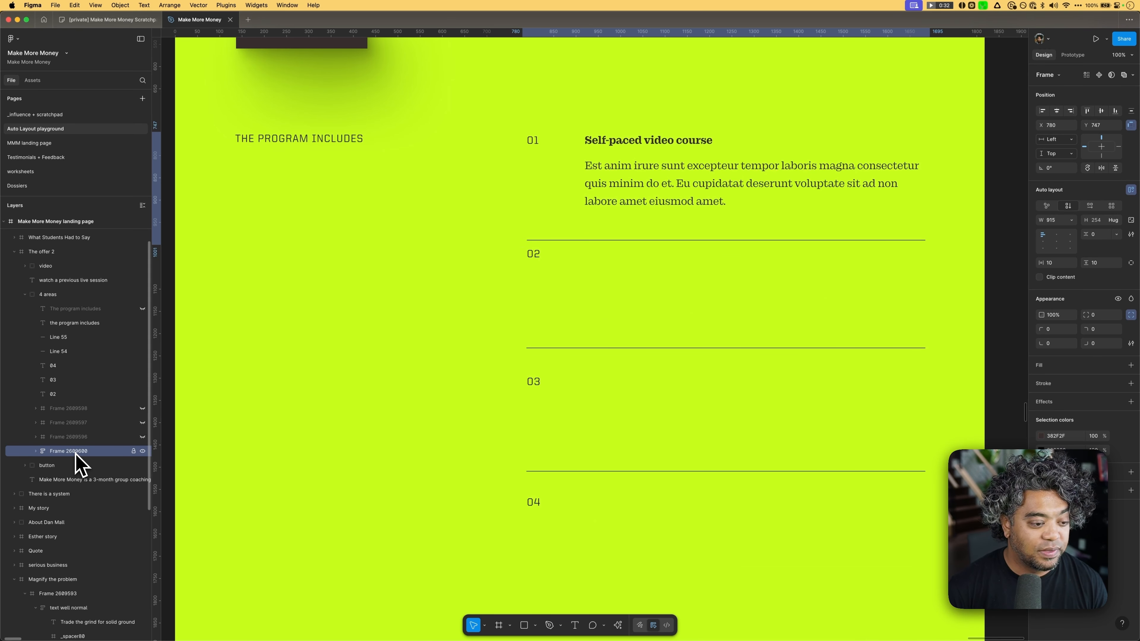
Step: Hide the remaining divider lines, Line 54 and Line 55, and the numbers 02, 03 and 04
left_click(79, 394)
left_click(79, 340, "shift")
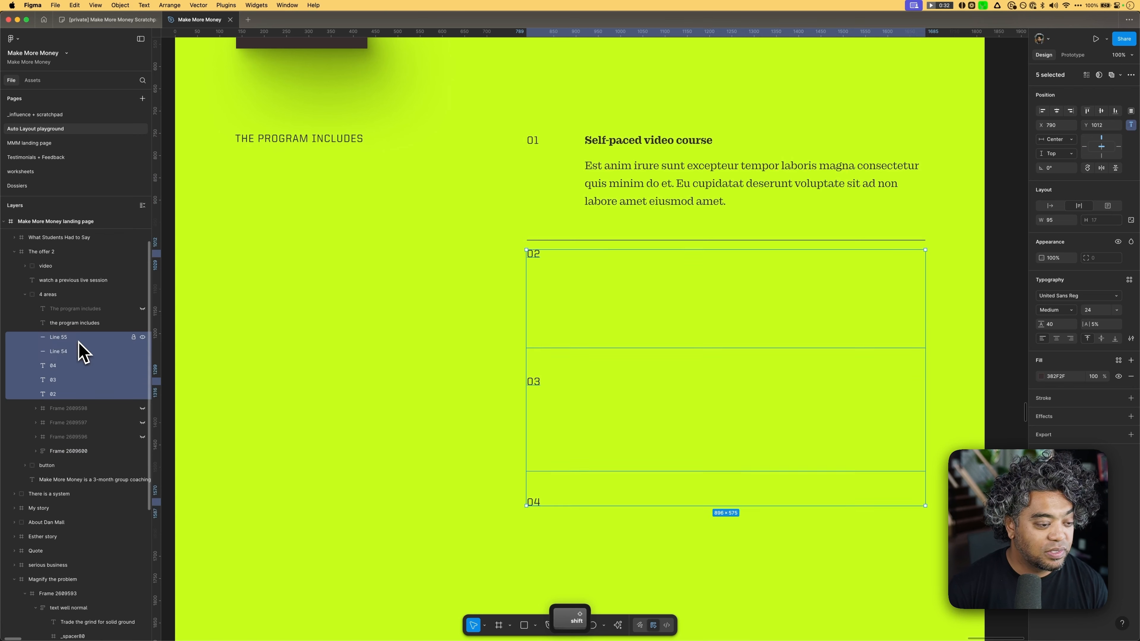
left_click(143, 336)
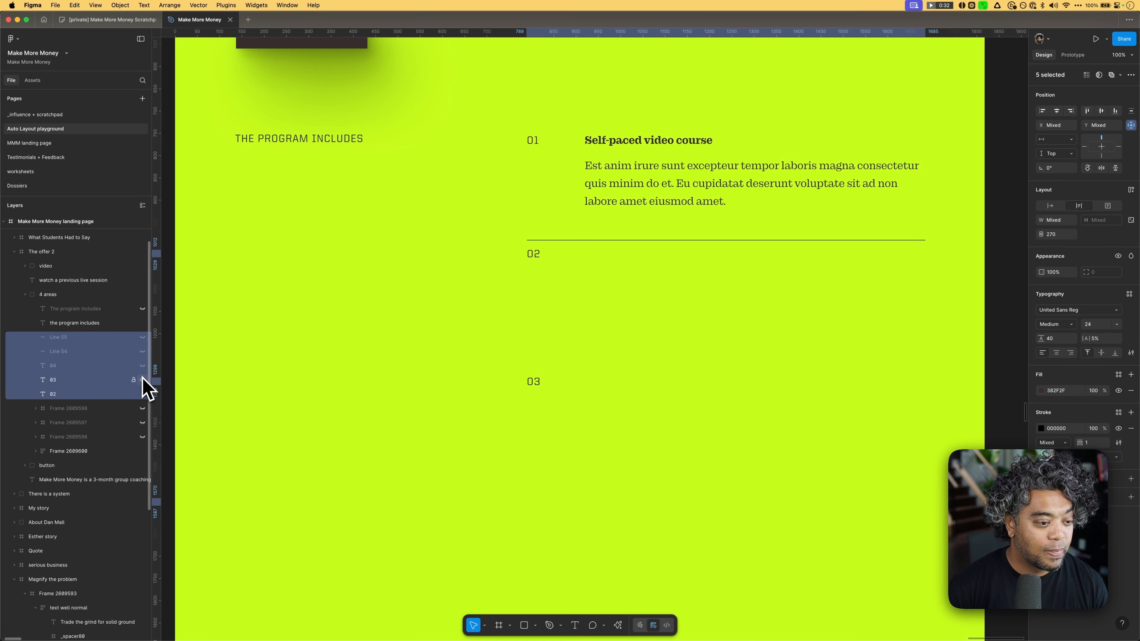
left_click(142, 394)
Step: Duplicate the outer item 01 frame three times to make four list items
left_click(86, 451)
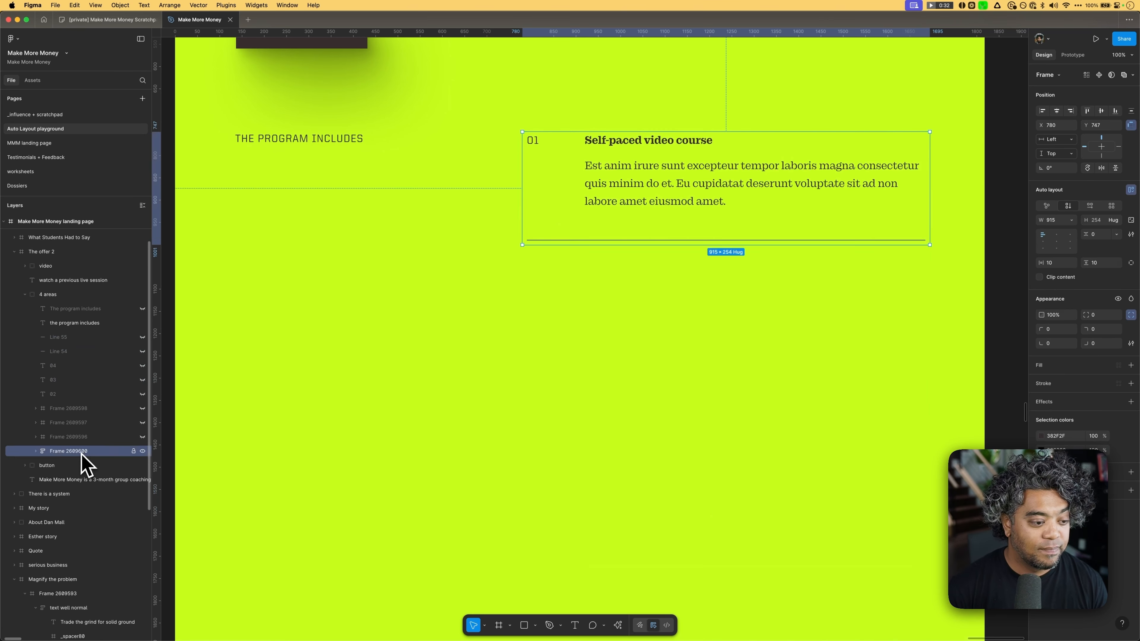
key("super+d")
key("super+d")
key("super+d")
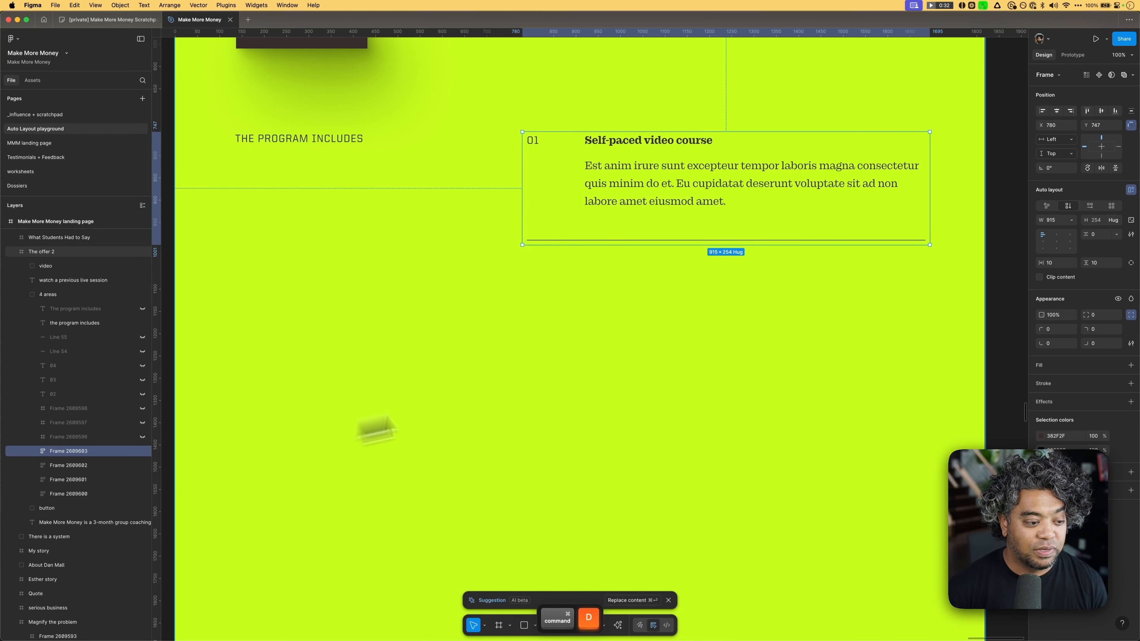
Step: Wrap the four duplicated item frames in one vertical auto layout frame and expand it to show its items
scroll(759, 208, "down", 1)
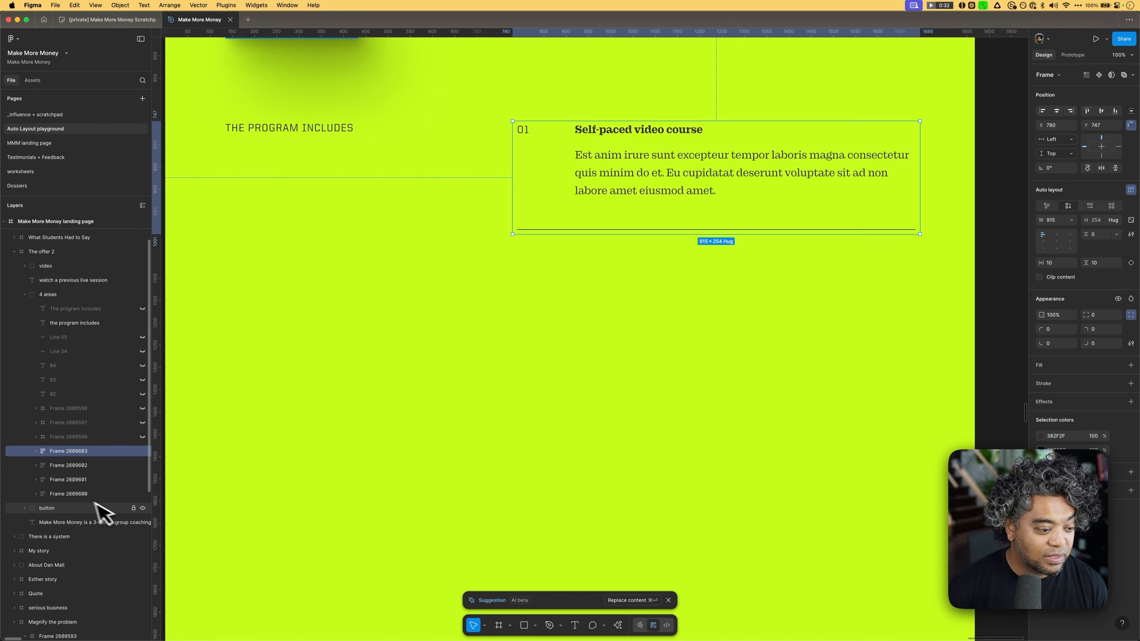
left_click(68, 493, "shift")
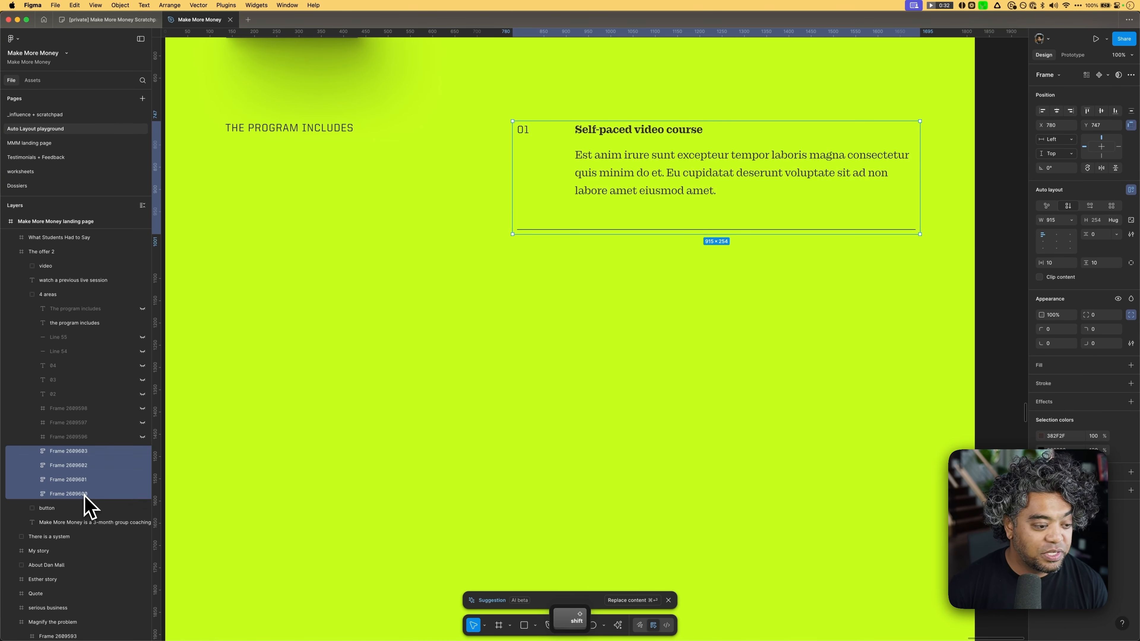
left_click(1130, 190)
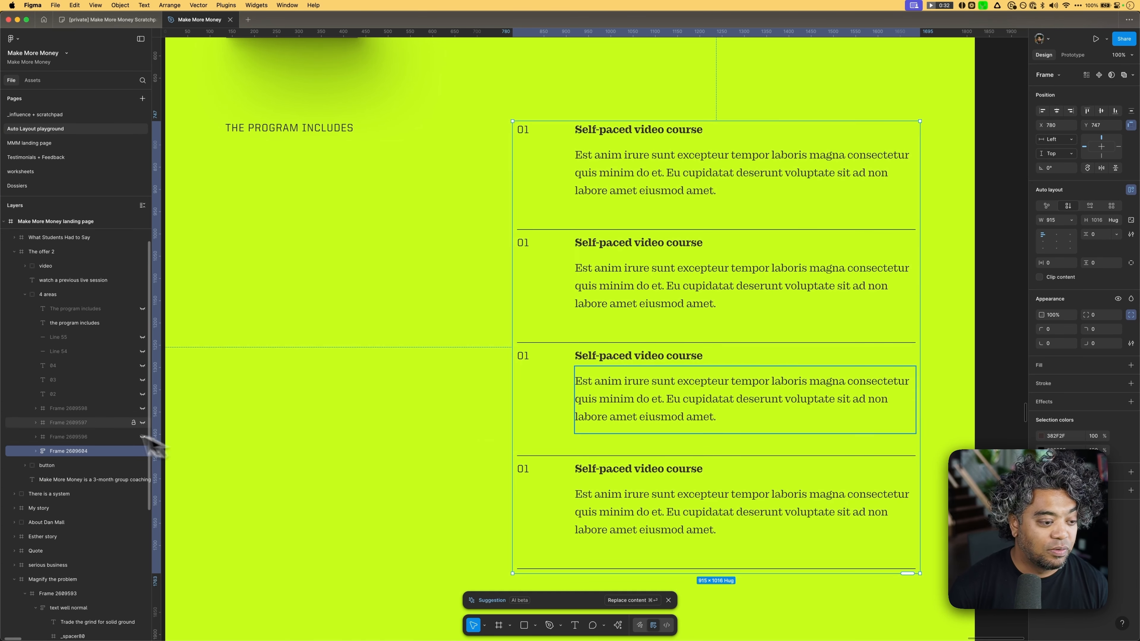
left_click(35, 451)
left_click(94, 463)
key("Escape")
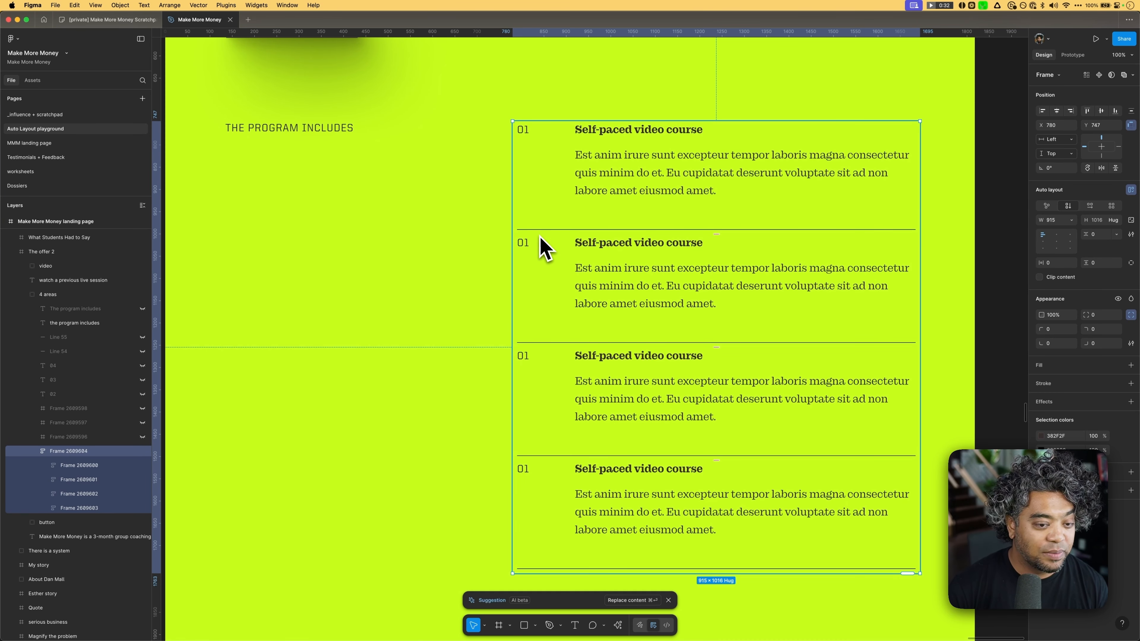
Step: Draw a spacer frame below the first item's divider, with its width set to fill and its height to 80
key("f")
left_click_drag(517, 229, 565, 238)
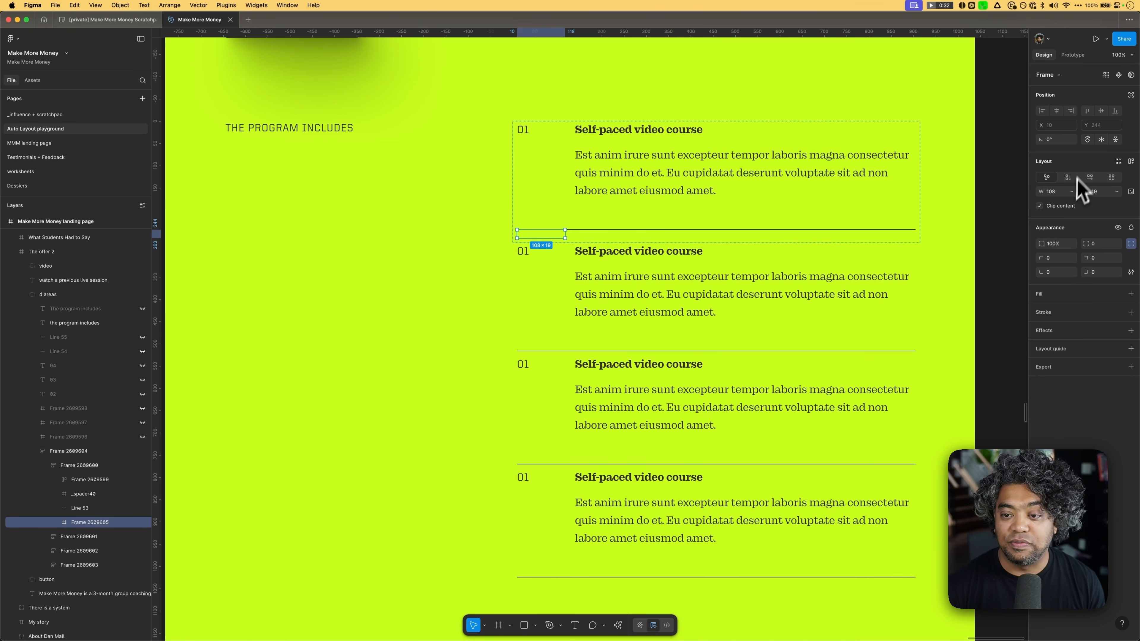
left_click(1071, 192)
left_click(1090, 222)
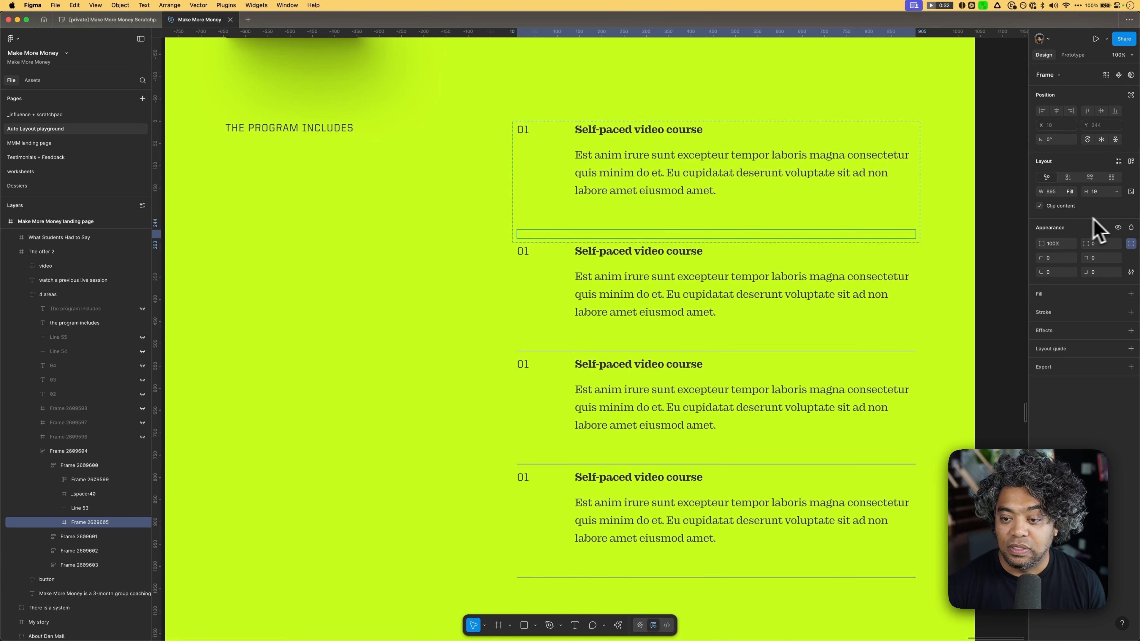
type("80")
key("Return")
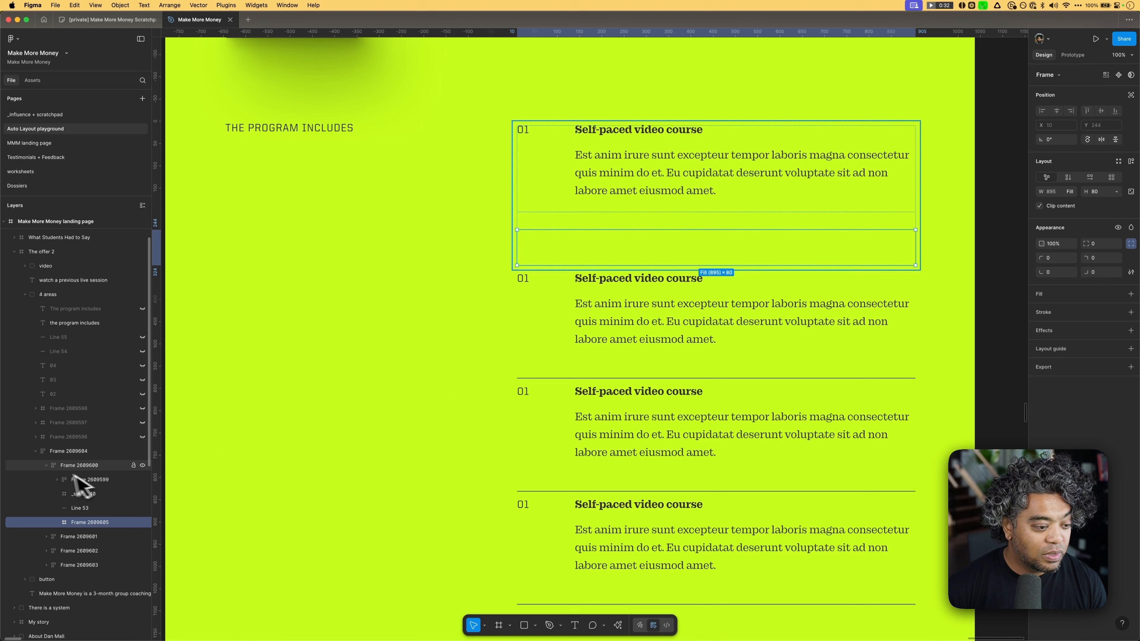
Step: Move the spacer frame out of the first item into the parent list frame and rename it _spacer
left_click_drag(78, 467, 77, 470)
left_click(51, 480)
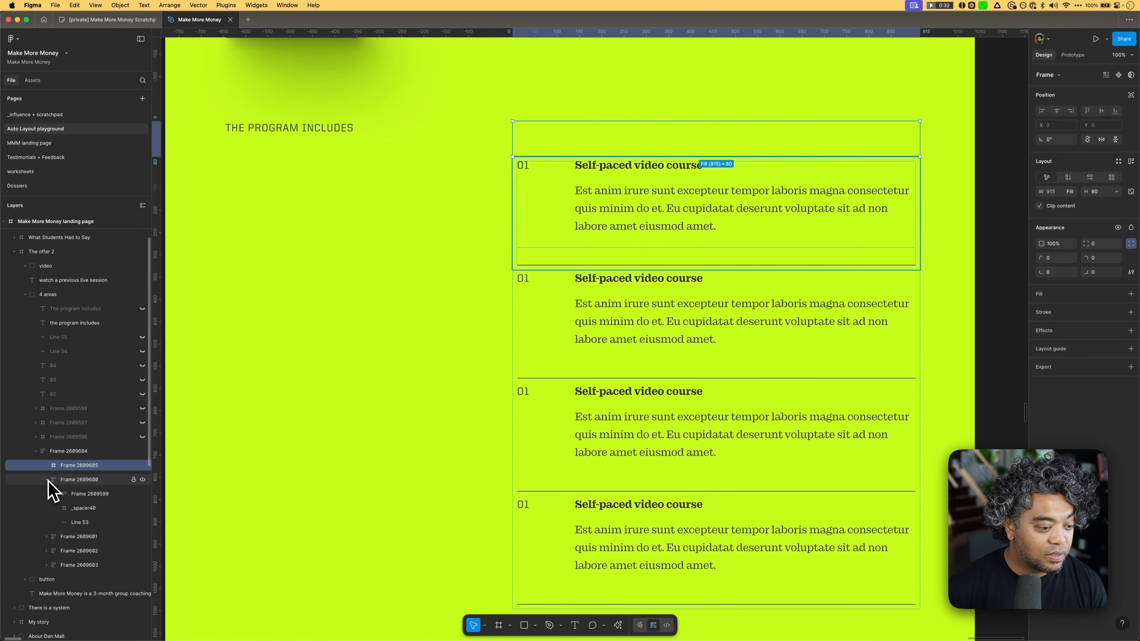
left_click(70, 467)
double_click(70, 467)
type("_")
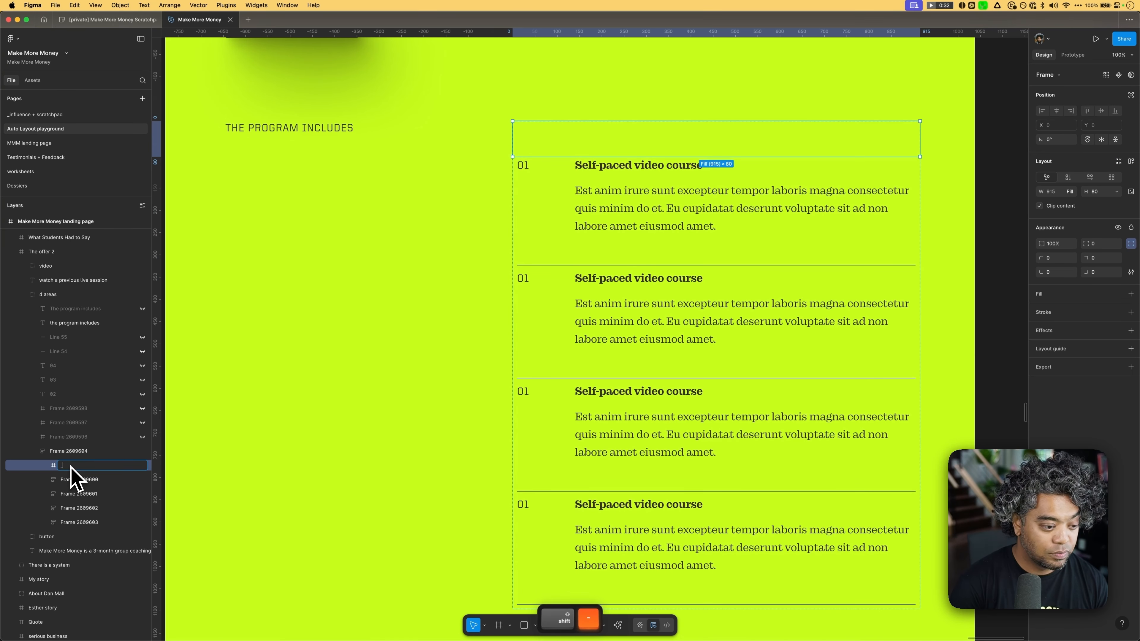
type("spacer")
key("Return")
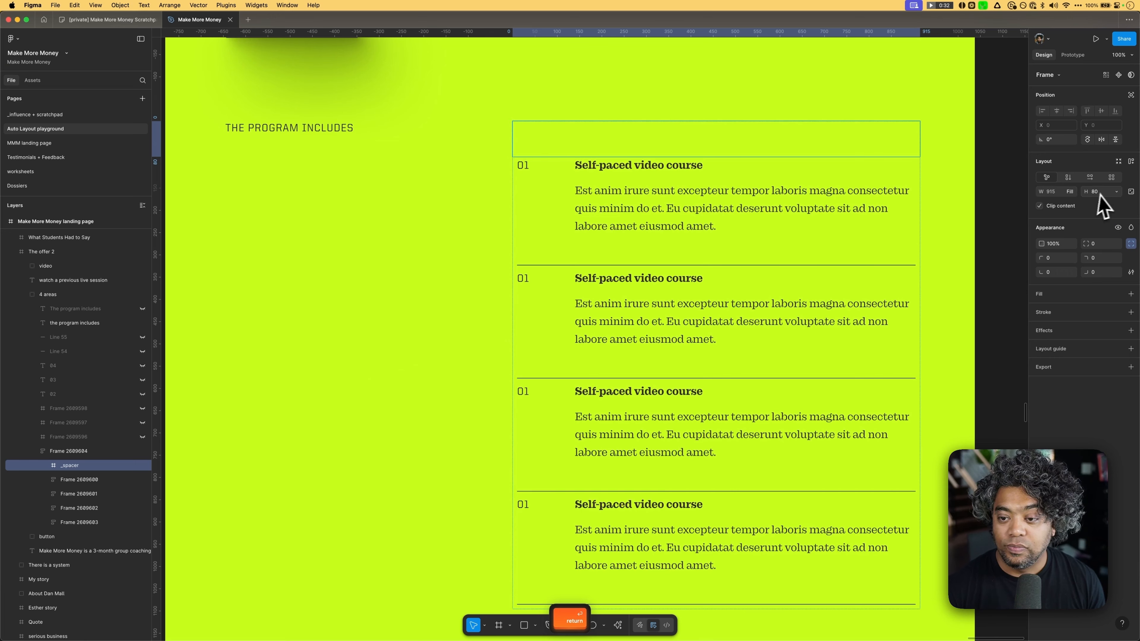
Step: Set the _spacer height to 40 and place one copy between each pair of adjacent list items
key("Return")
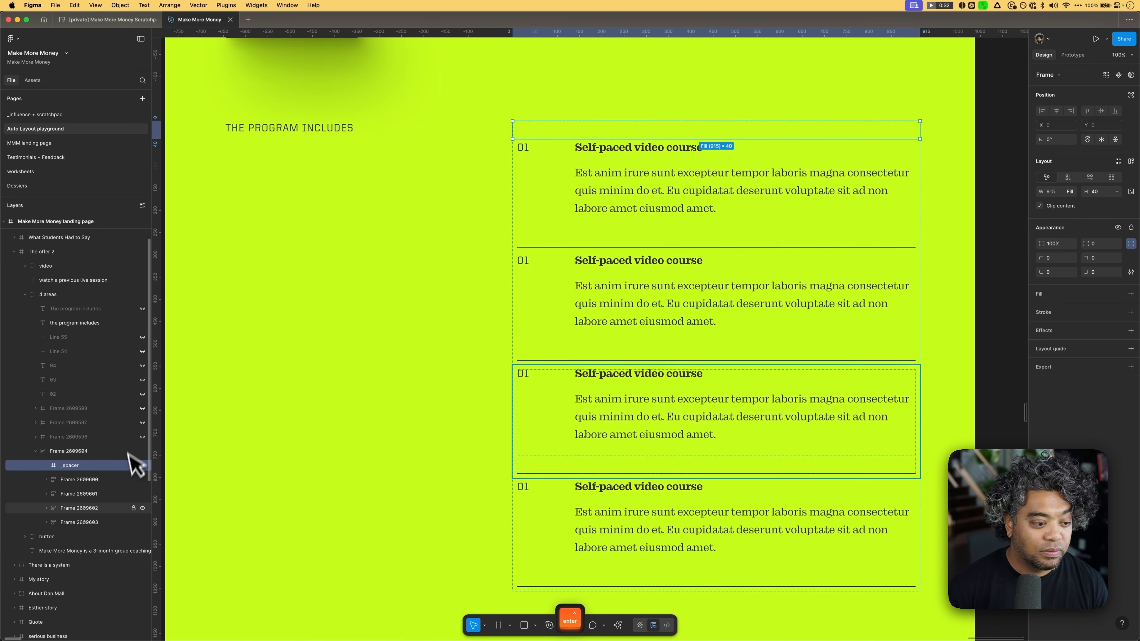
key("super+z")
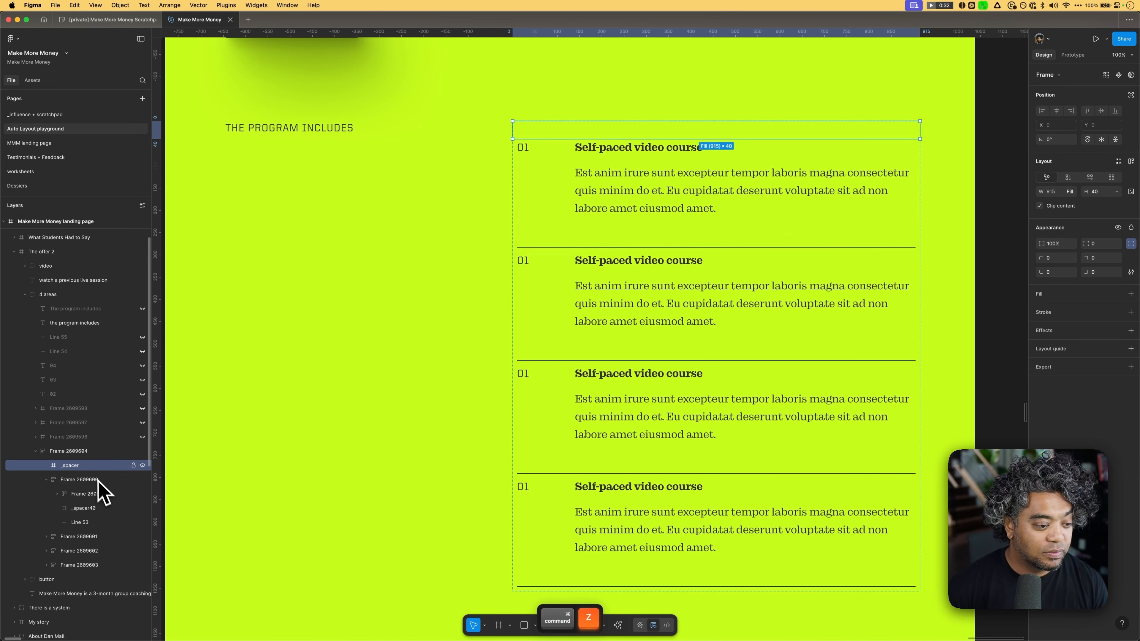
left_click(63, 479)
left_click_drag(69, 466, 89, 527)
key("super+d")
key("super+d")
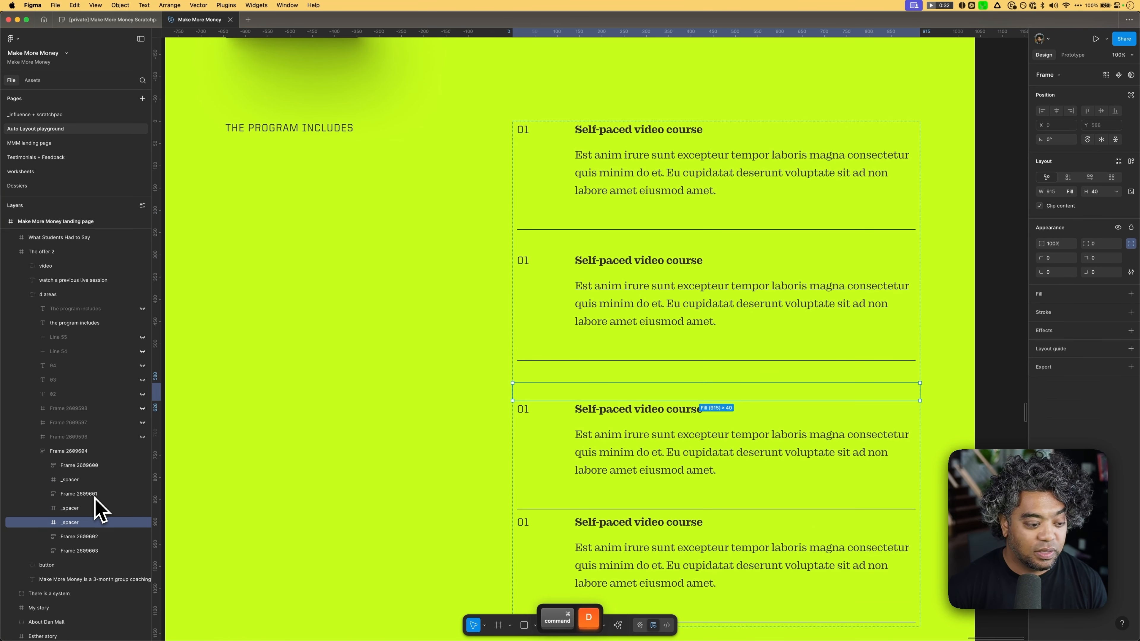
key("Down")
left_click(956, 380)
scroll(949, 391, "up", 1)
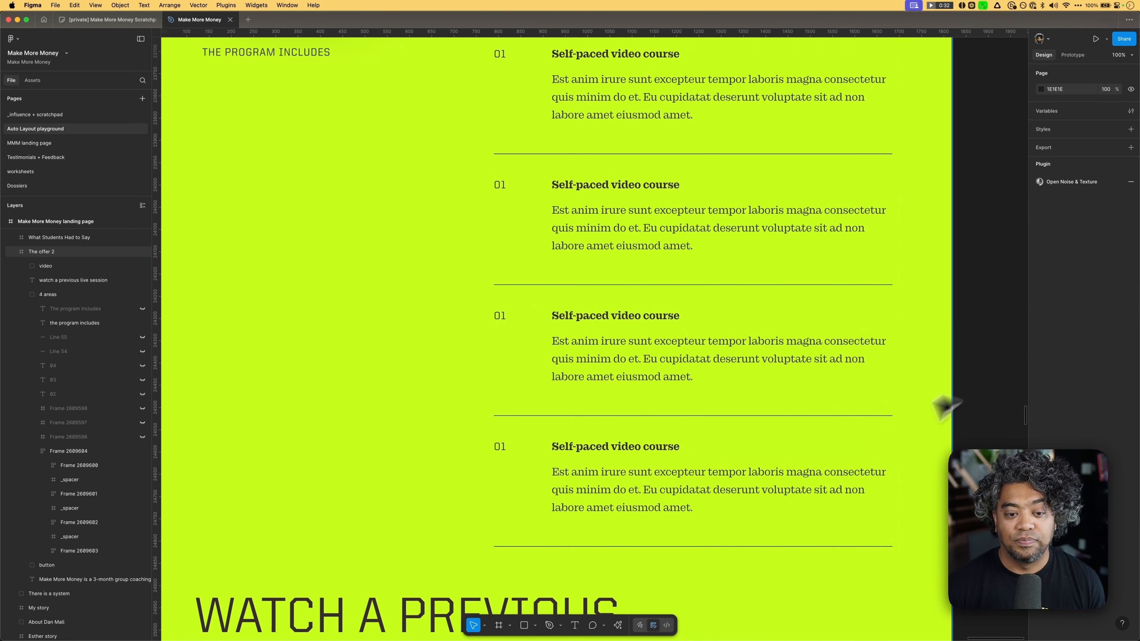
scroll(664, 314, "up", 2)
scroll(599, 359, "up", 1)
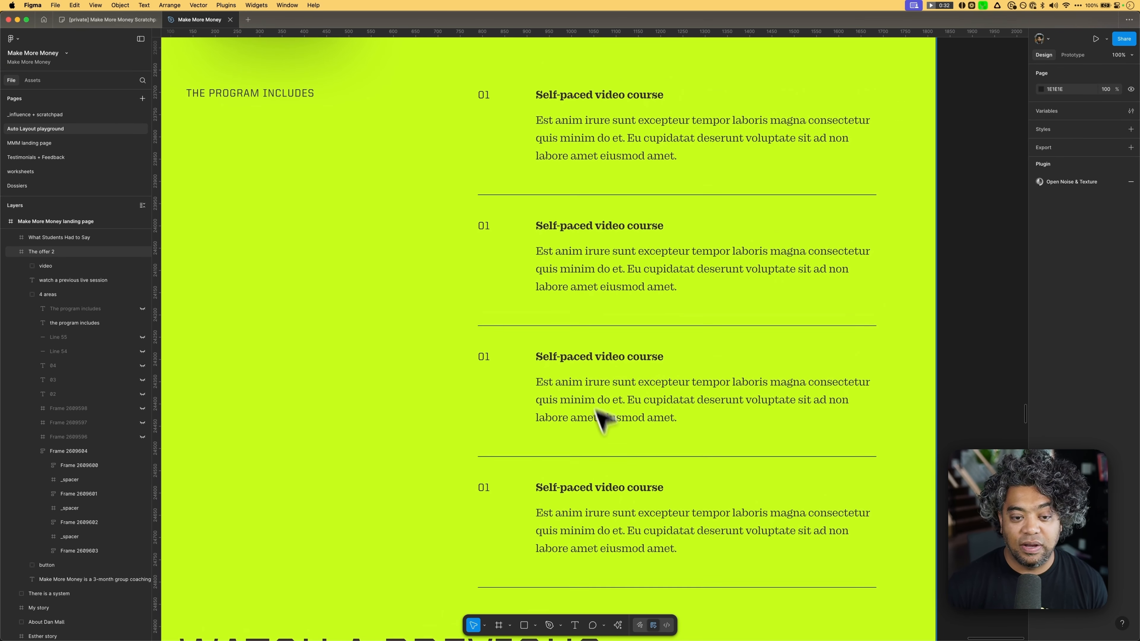
Step: Paste repeated copies of "Self-paced video course" into the second item's heading until it wraps over several lines
double_click(619, 226)
key("super+a")
key("super+c")
key("super+v")
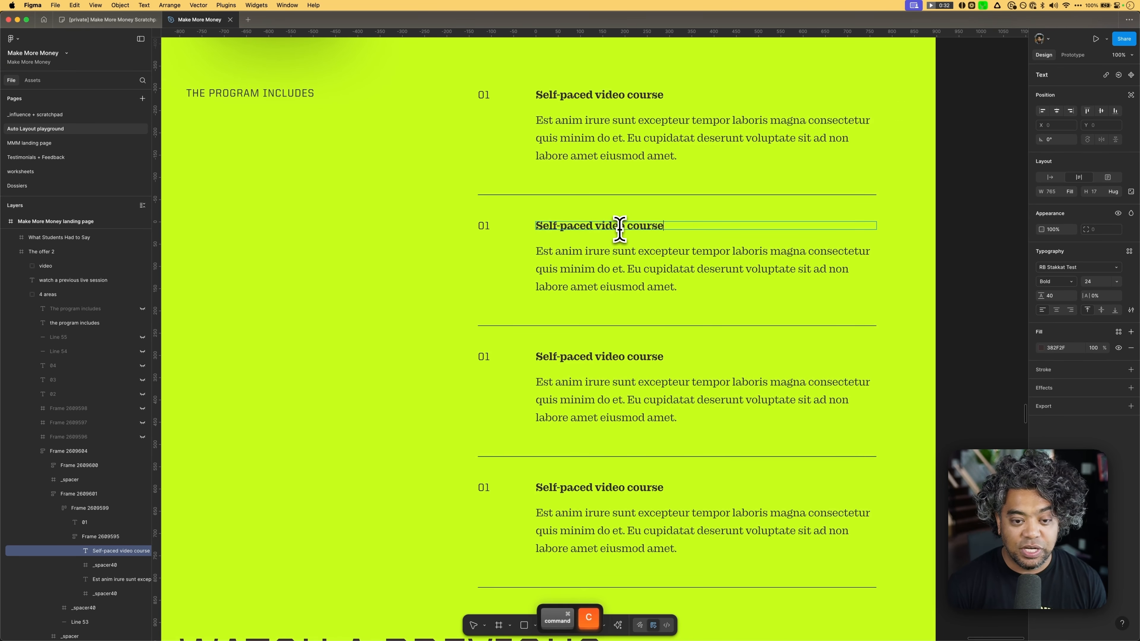
key("super+v")
key("super+v")
key("super+v")
key("super+v")
key("super+v")
key("super+v")
key("super+v")
key("super+v")
key("super+v")
key("super+v")
key("super+v")
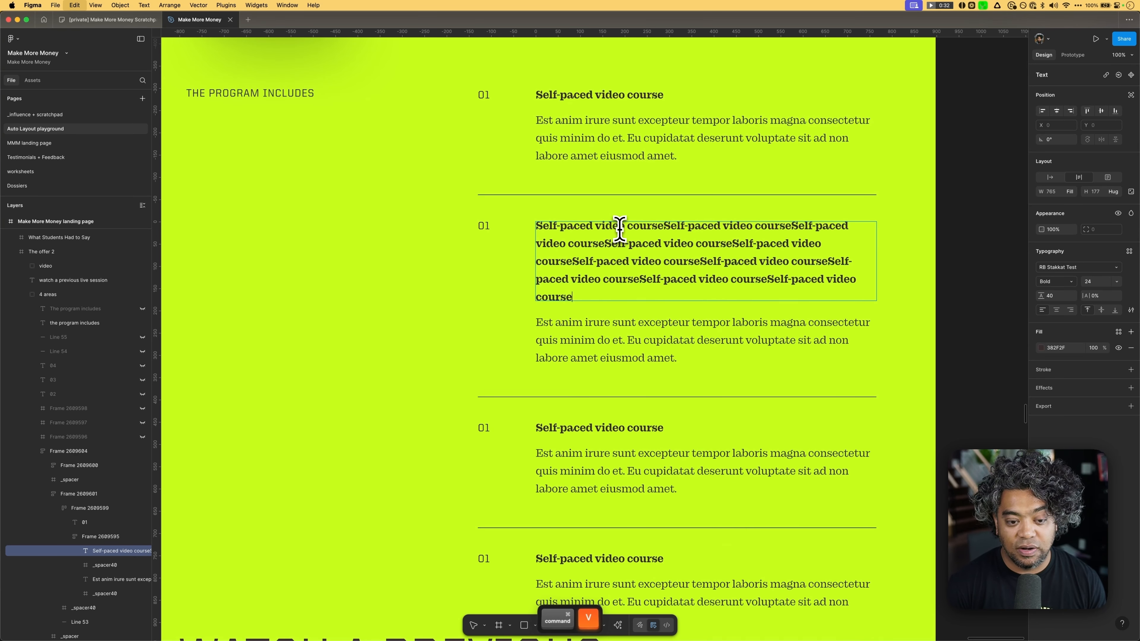
key("Escape")
scroll(729, 516, "up", 1)
scroll(729, 516, "left", 1)
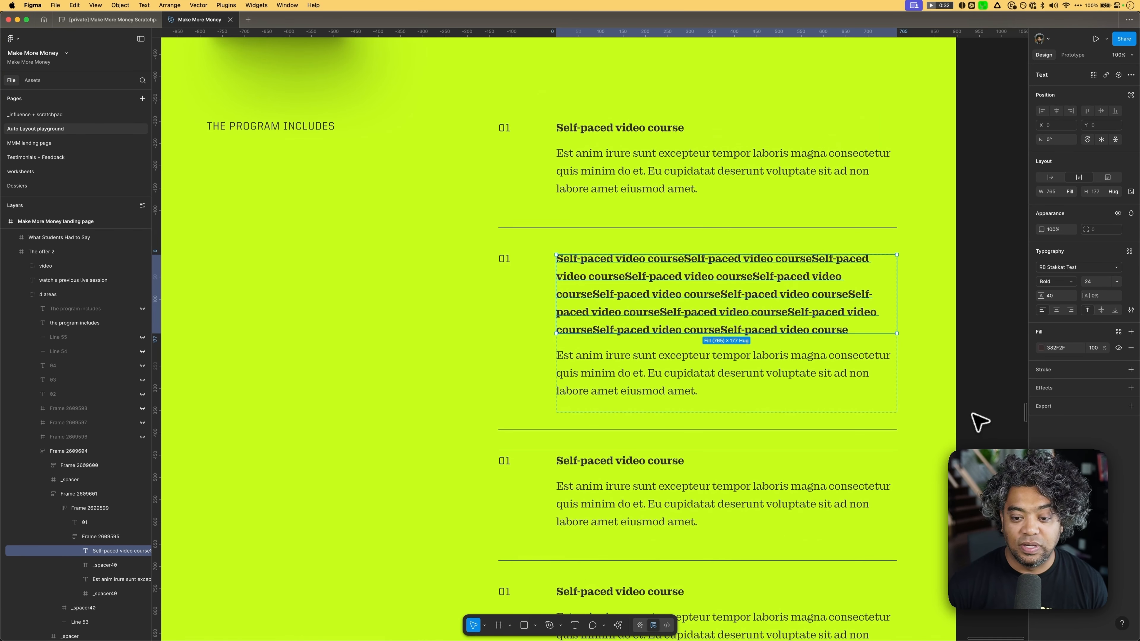
left_click(979, 420)
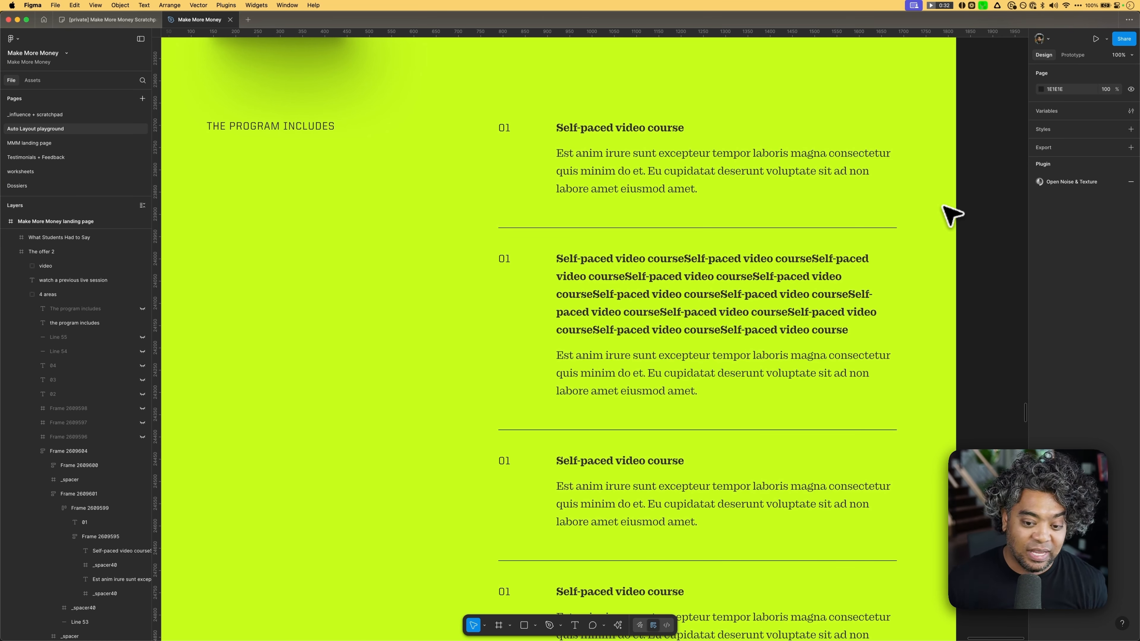
Step: Examine the other copy of the landing page, from its hero to the "Lost without a compass" text section
key("minus")
key("minus")
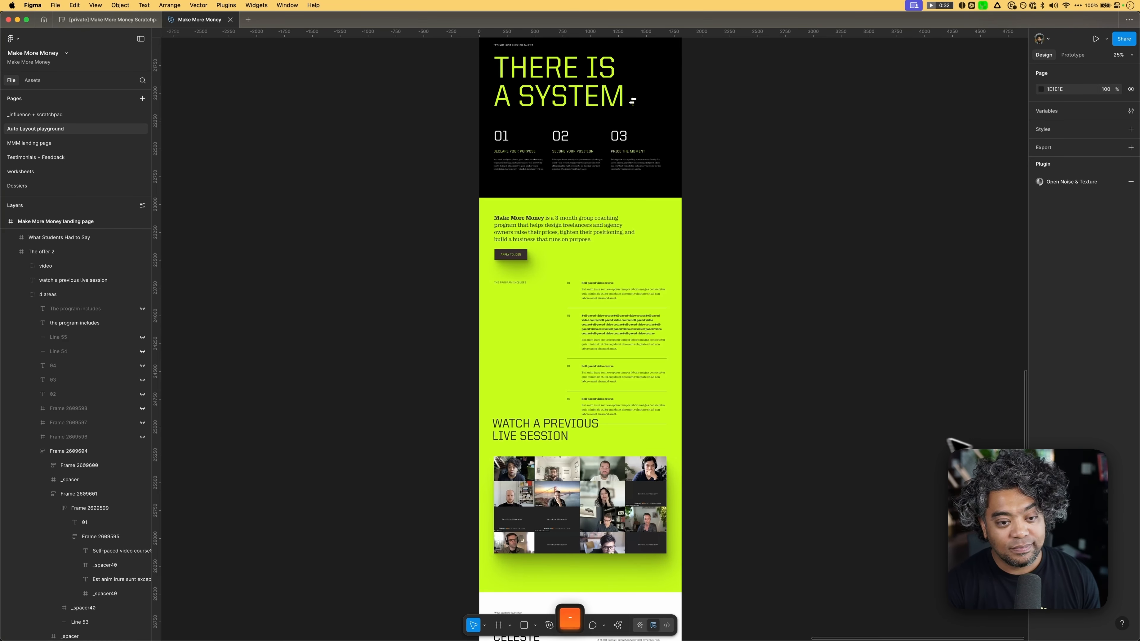
scroll(955, 445, "left", 10)
key("minus")
key("minus")
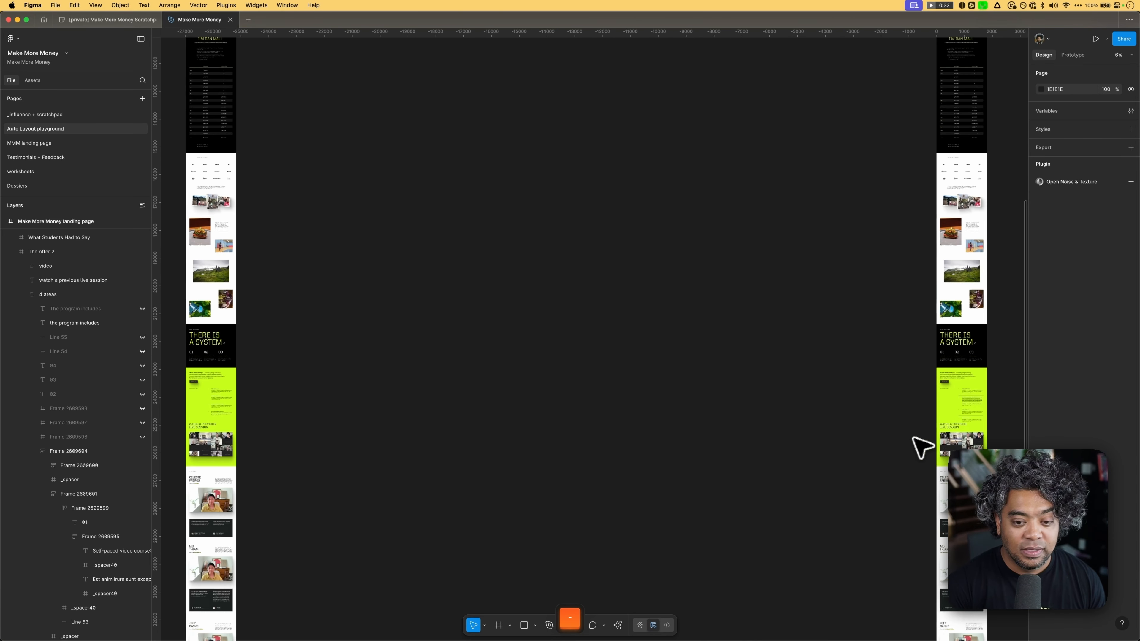
key("minus")
scroll(623, 199, "left", 5)
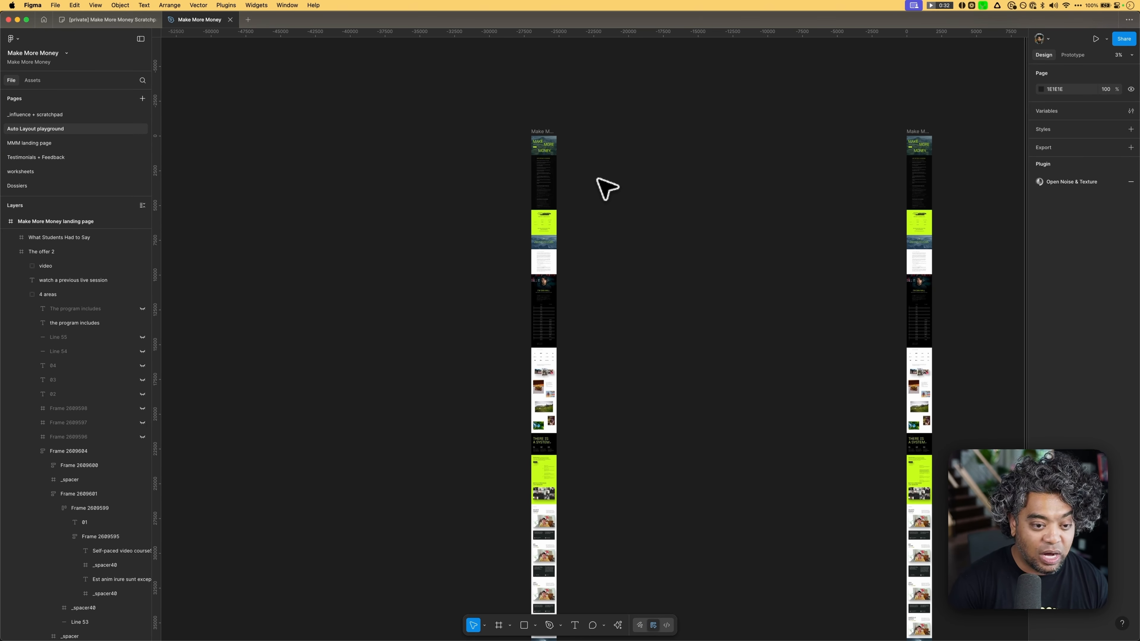
key("equal")
key("equal")
scroll(607, 188, "up", 3)
key("equal")
key("equal")
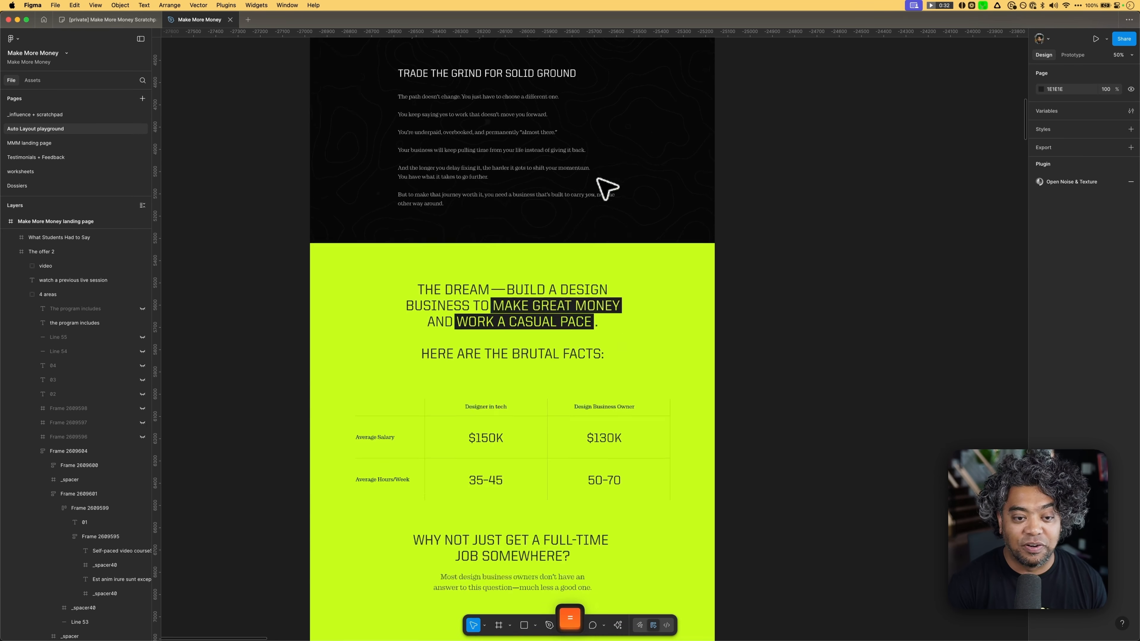
scroll(607, 188, "up", 15)
scroll(607, 189, "left", 2)
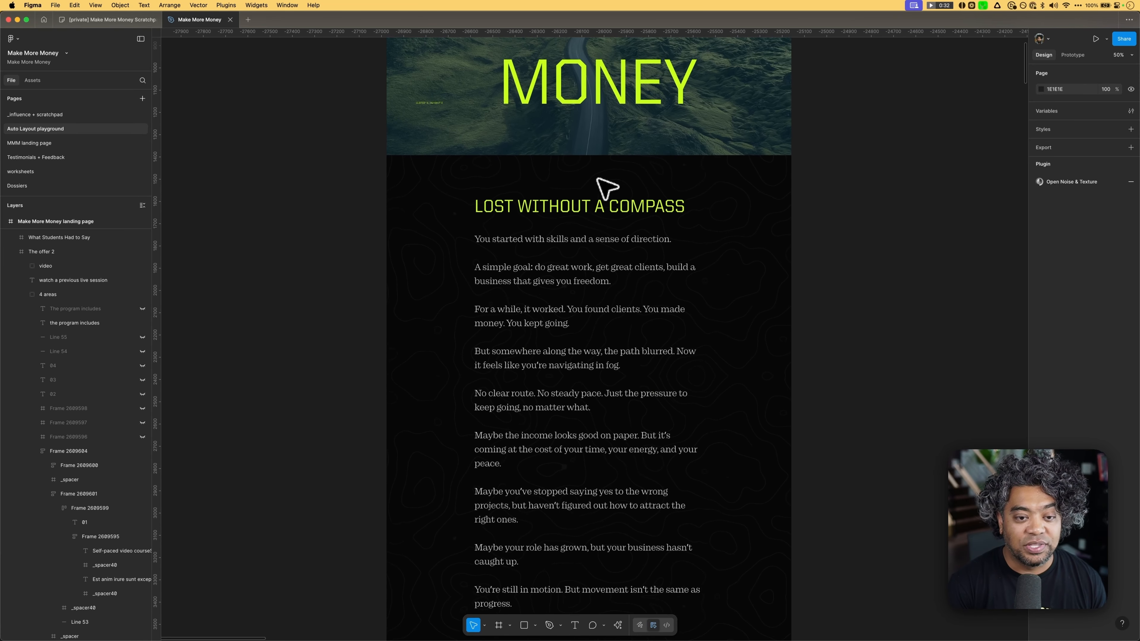
scroll(607, 188, "up", 4)
scroll(606, 188, "down", 4)
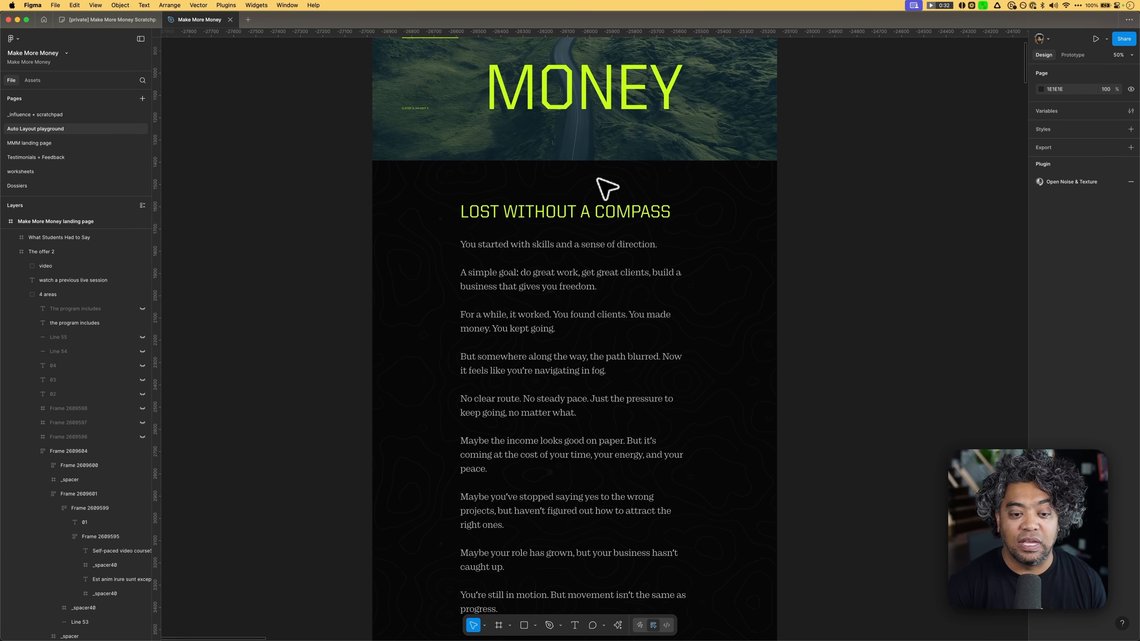
scroll(606, 188, "down", 5)
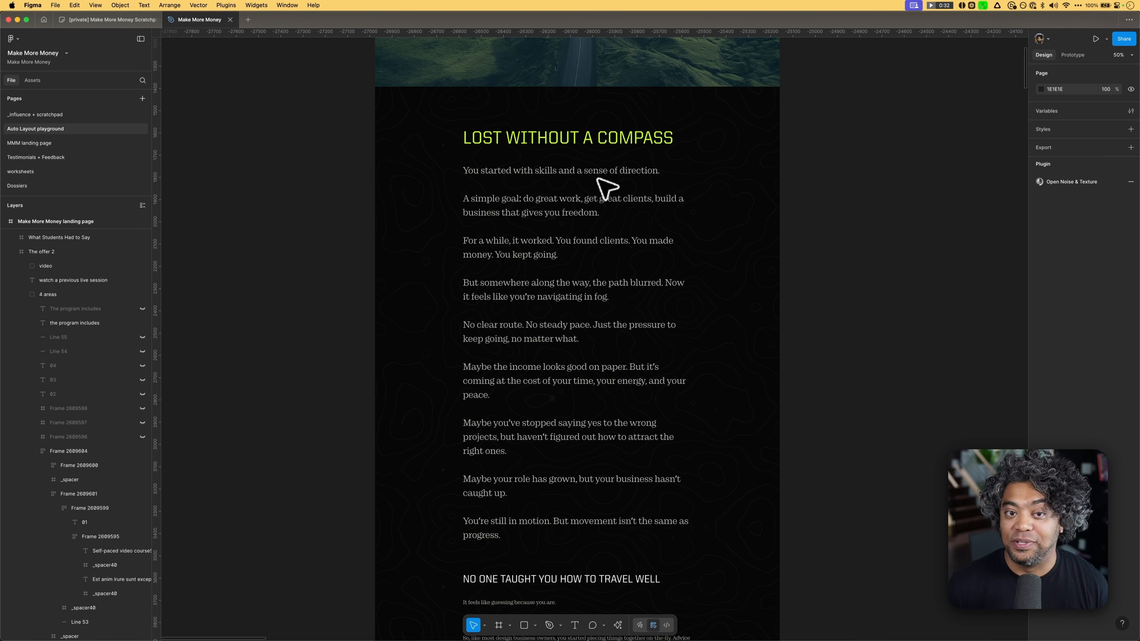
Step: Switch to the untitled Framer project and set the Desktop breakpoint's fill to black, 000000
key("super+Tab")
left_click(479, 331)
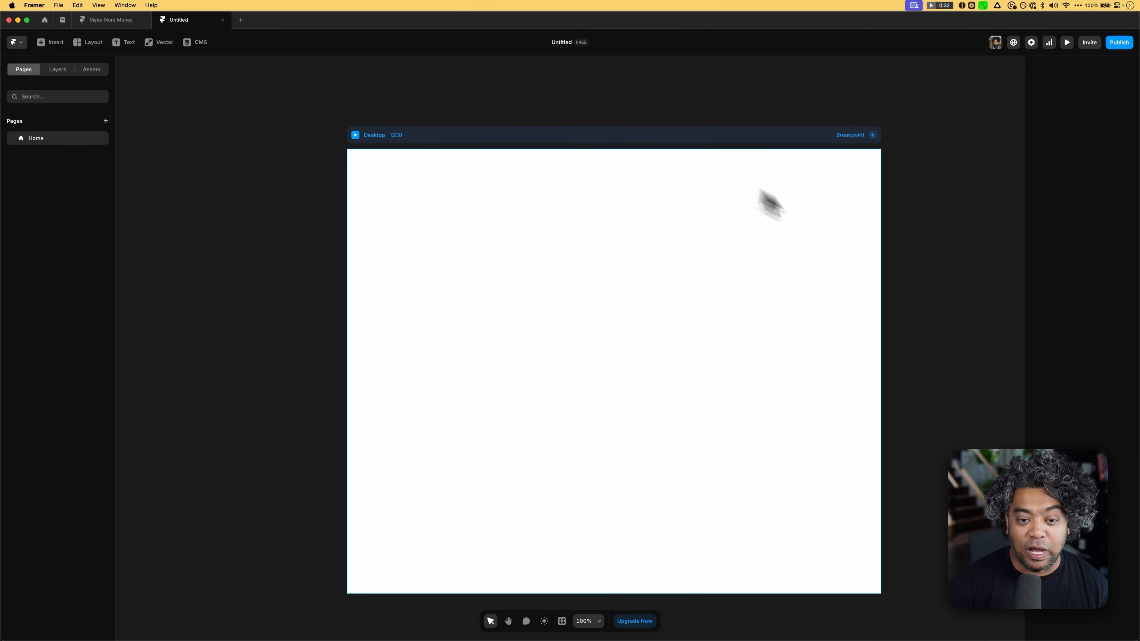
scroll(798, 264, "right", 1)
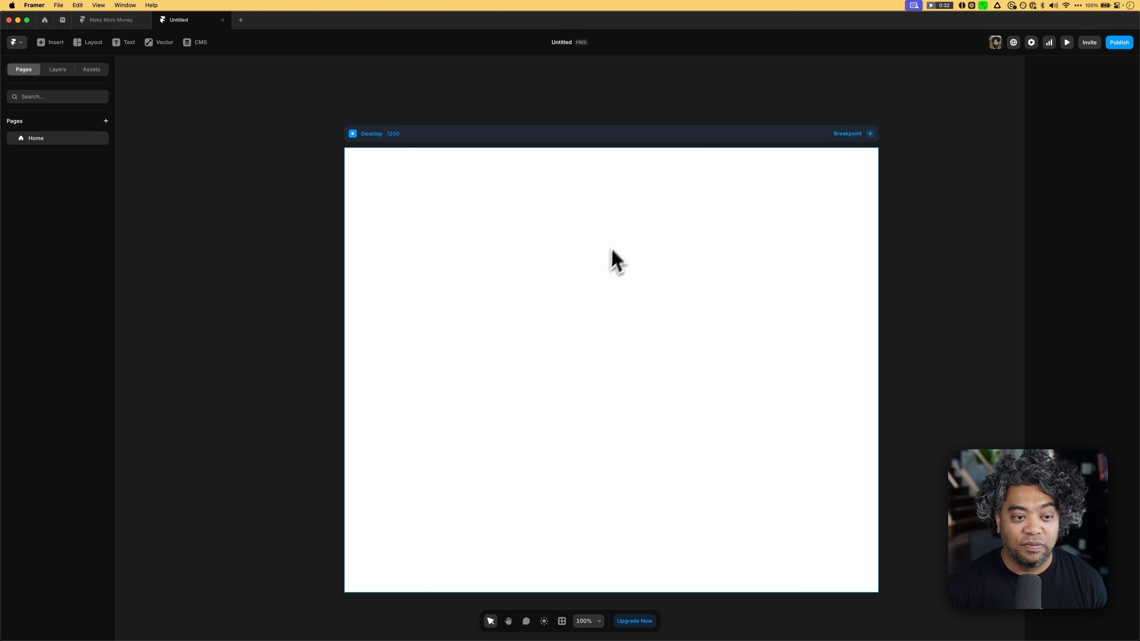
left_click(480, 133)
left_click(1080, 332)
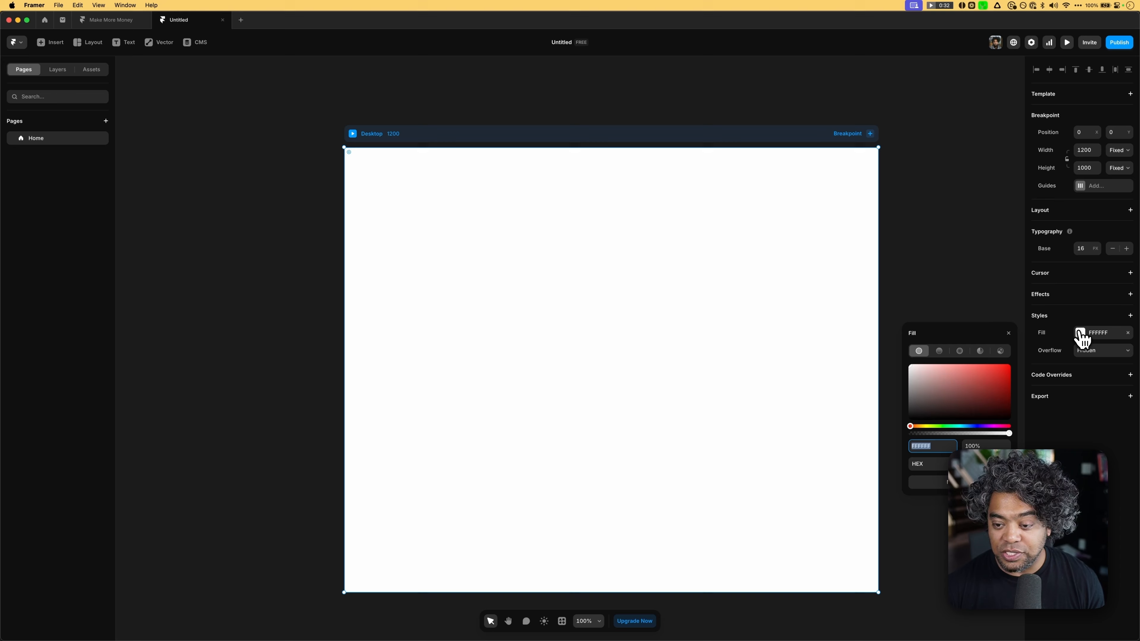
left_click_drag(949, 402, 914, 419)
left_click(920, 270)
key("space")
mouse_move(902, 266)
left_mouse_down()
mouse_move(885, 230)
mouse_move(888, 253)
left_mouse_up()
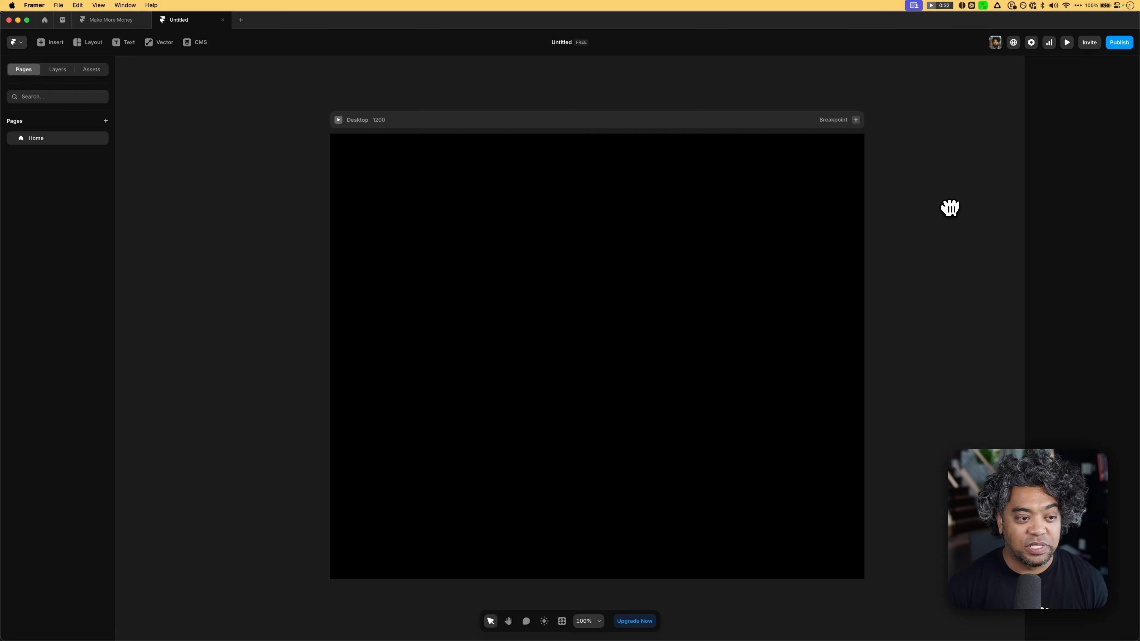
Step: Draw a frame about 1093 by 380 in the upper part of the Desktop breakpoint and show the layer list
key("super+Tab")
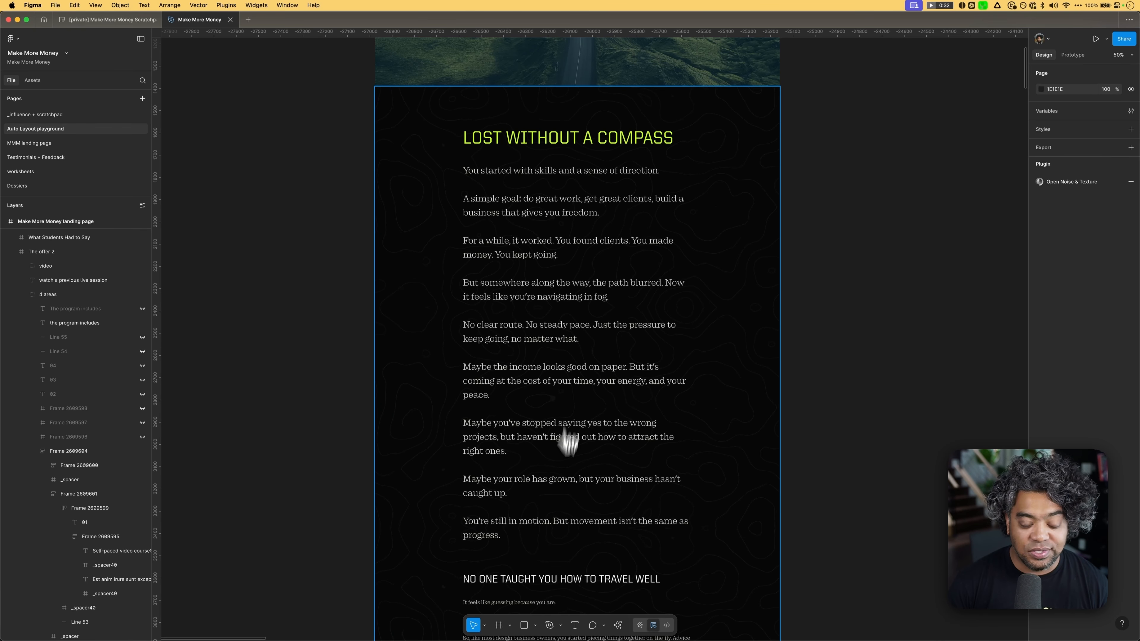
key("super+Tab")
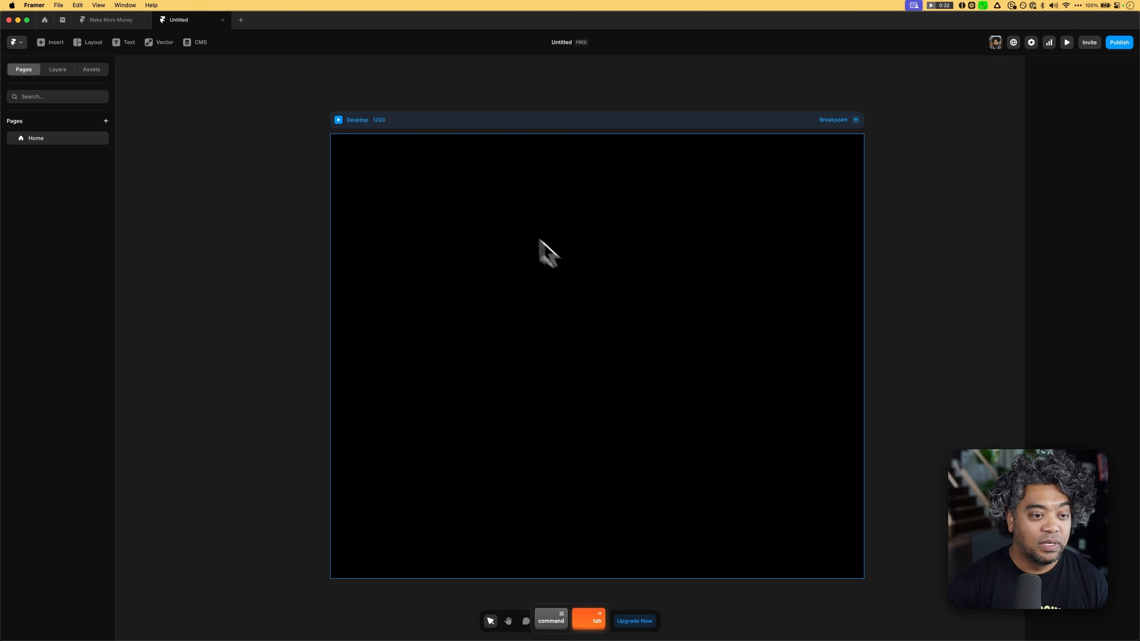
left_click(534, 208)
key("f")
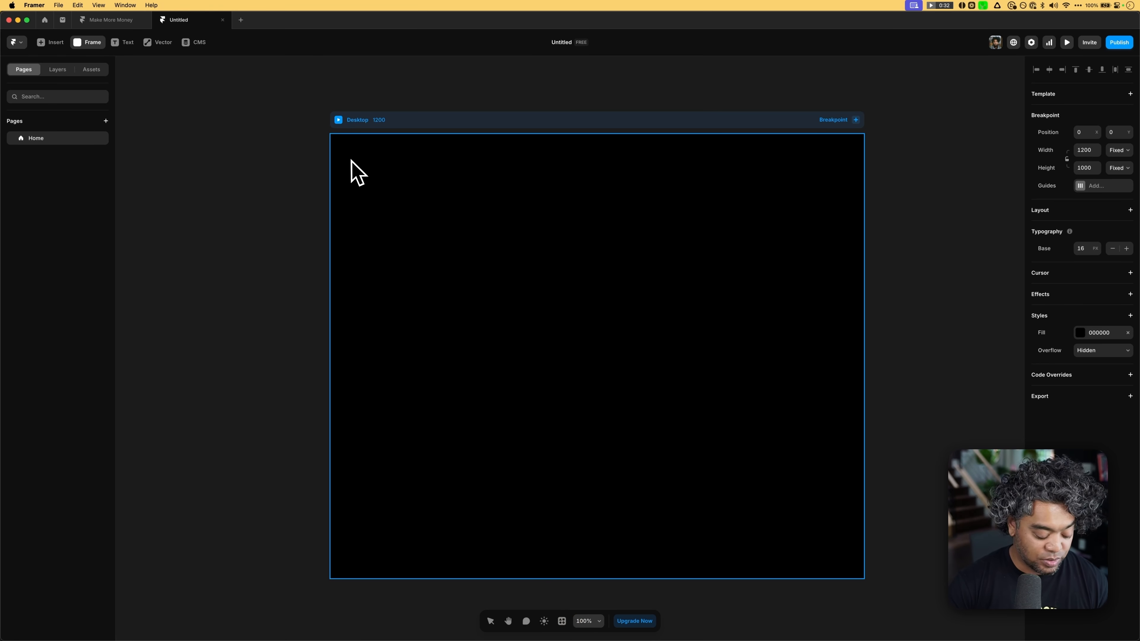
mouse_move(348, 155)
left_mouse_down()
mouse_move(786, 320)
mouse_move(835, 324)
left_mouse_up()
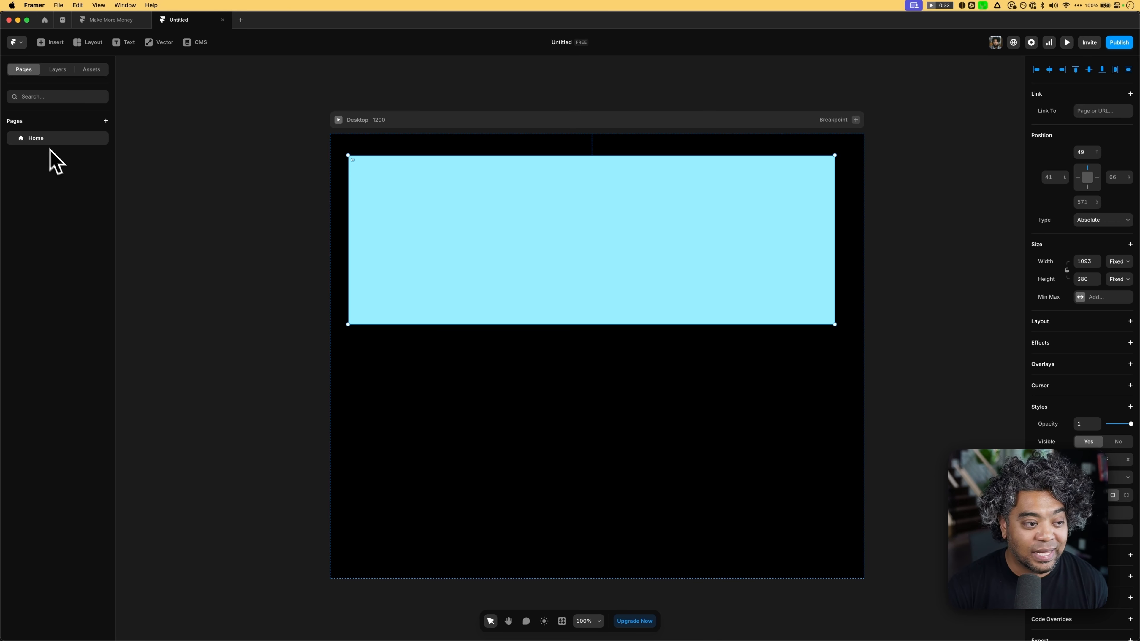
left_click(57, 69)
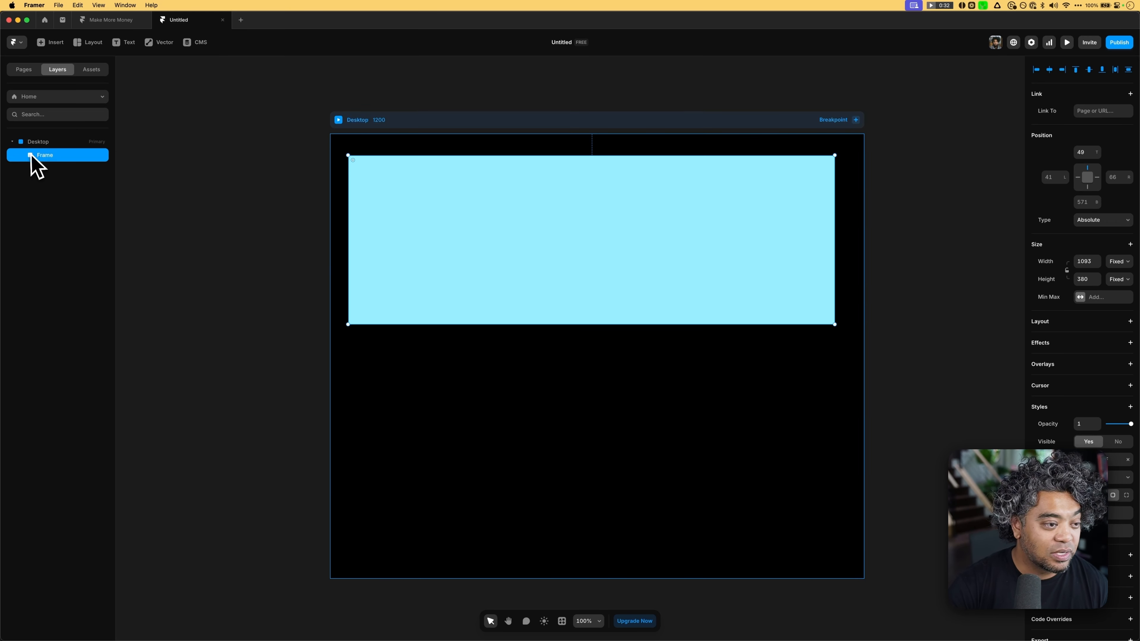
Step: Apply a vertical stack layout to the Desktop breakpoint and set the light blue frame's width to Fill
left_click(40, 142)
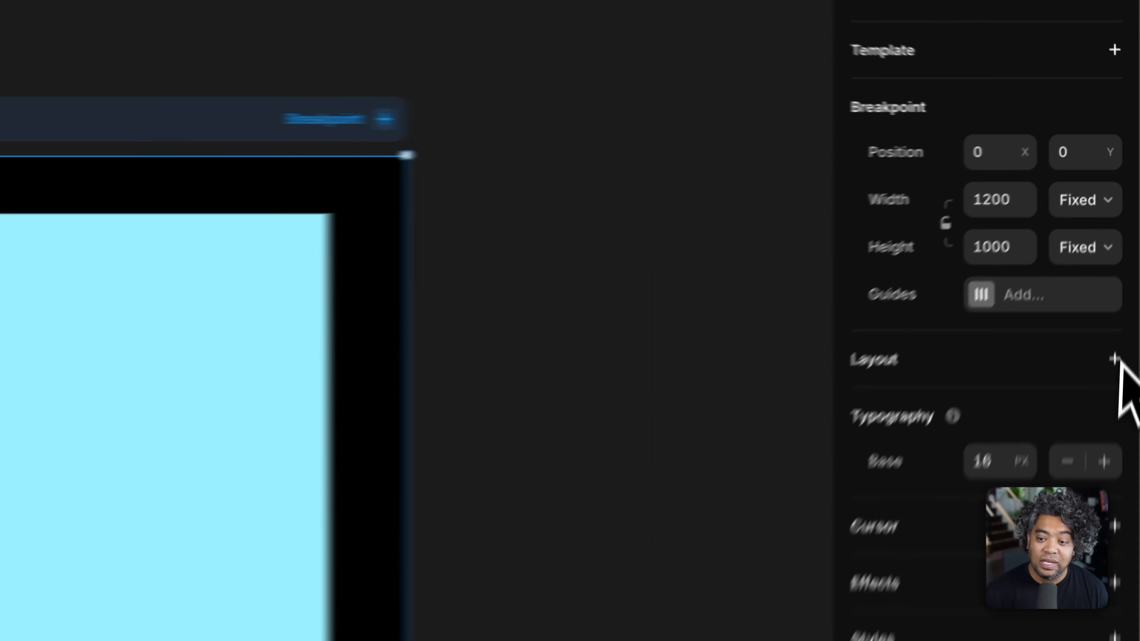
left_click(1129, 210)
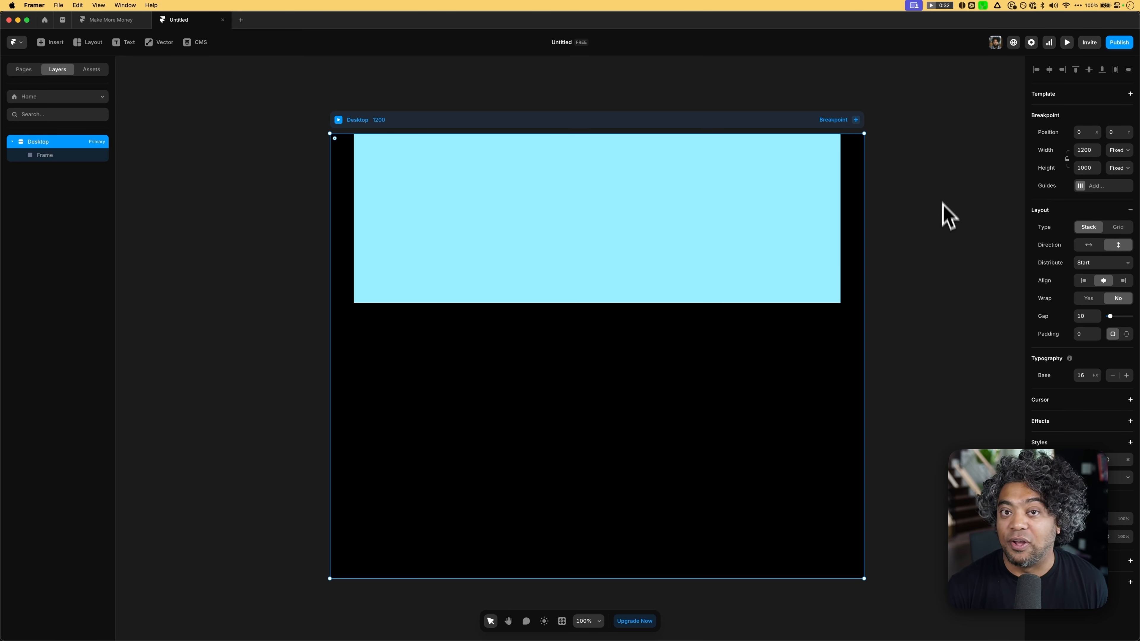
left_click(961, 242)
left_click(722, 254)
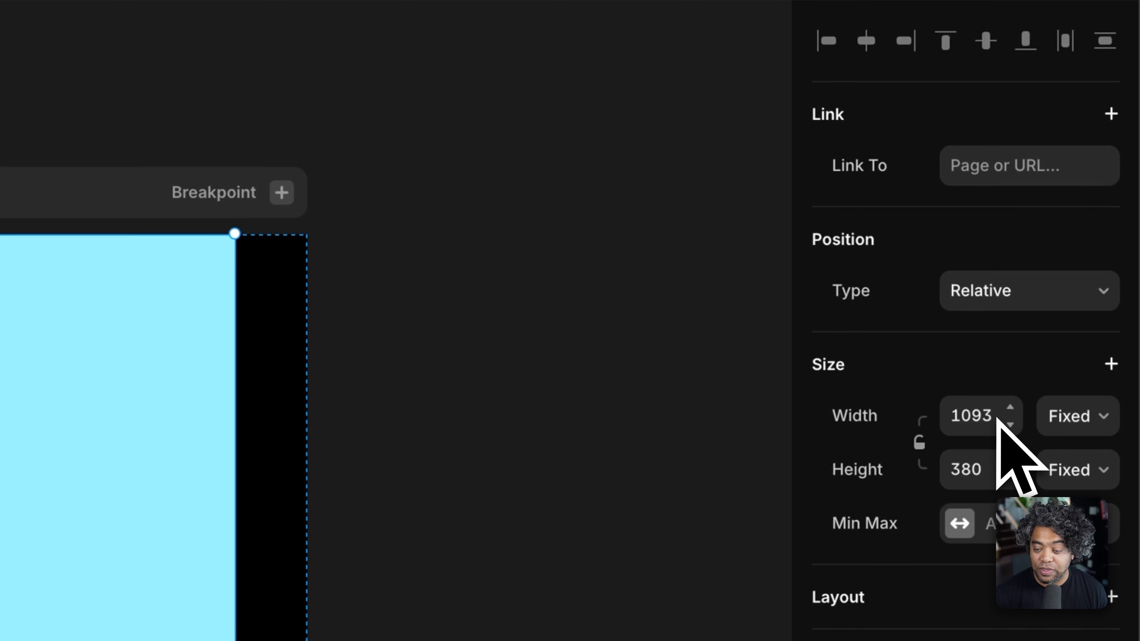
left_click(1082, 422)
left_click(1067, 473)
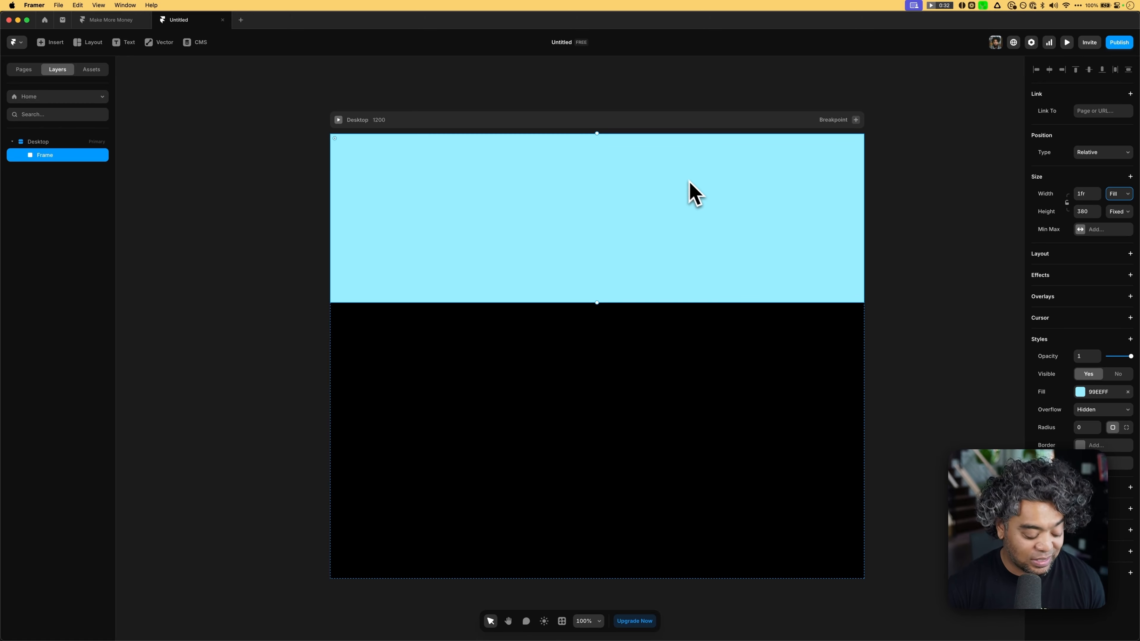
Step: Switch to Figma and add auto layout to the text well intro frame holding the "Lost without a compass" text
key("super+Tab")
left_click(564, 139)
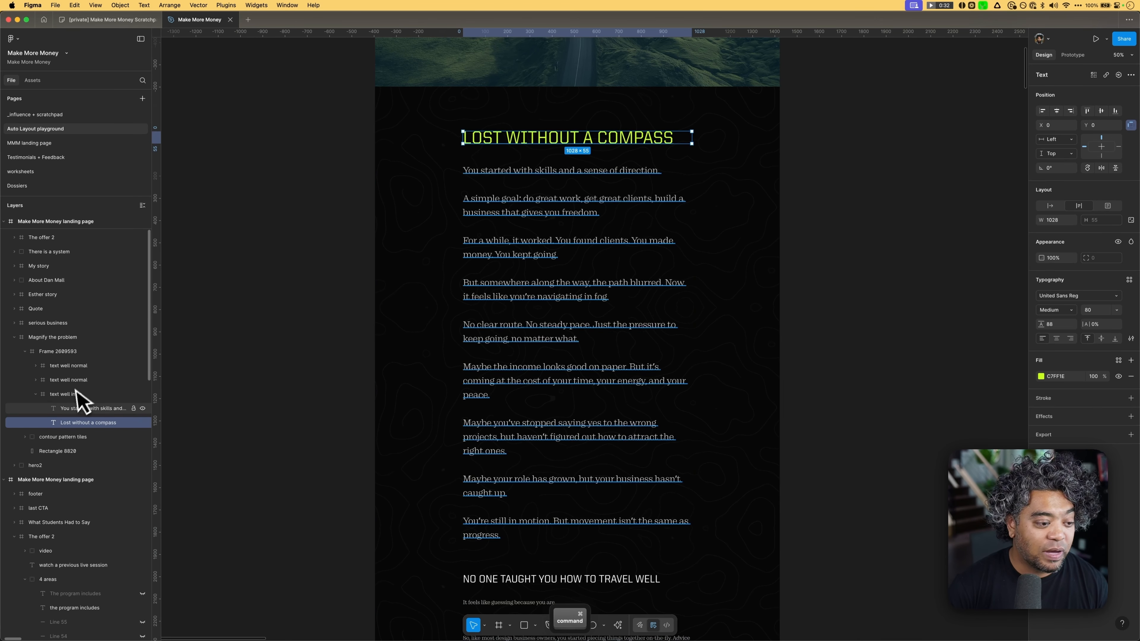
key("shift+a")
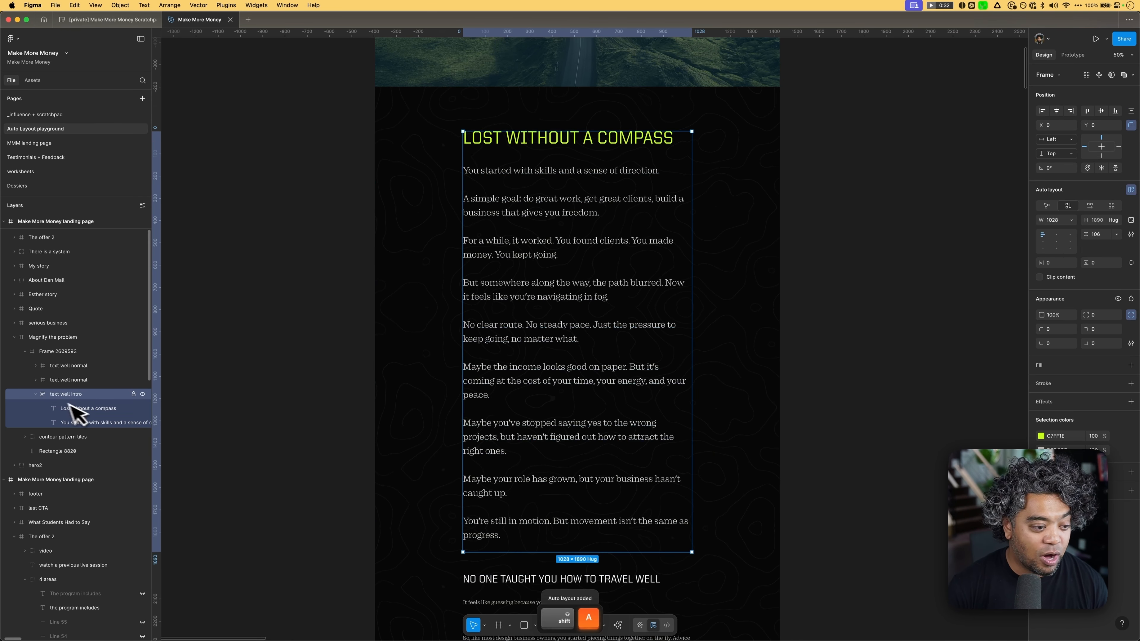
left_click(1071, 220)
key("Escape")
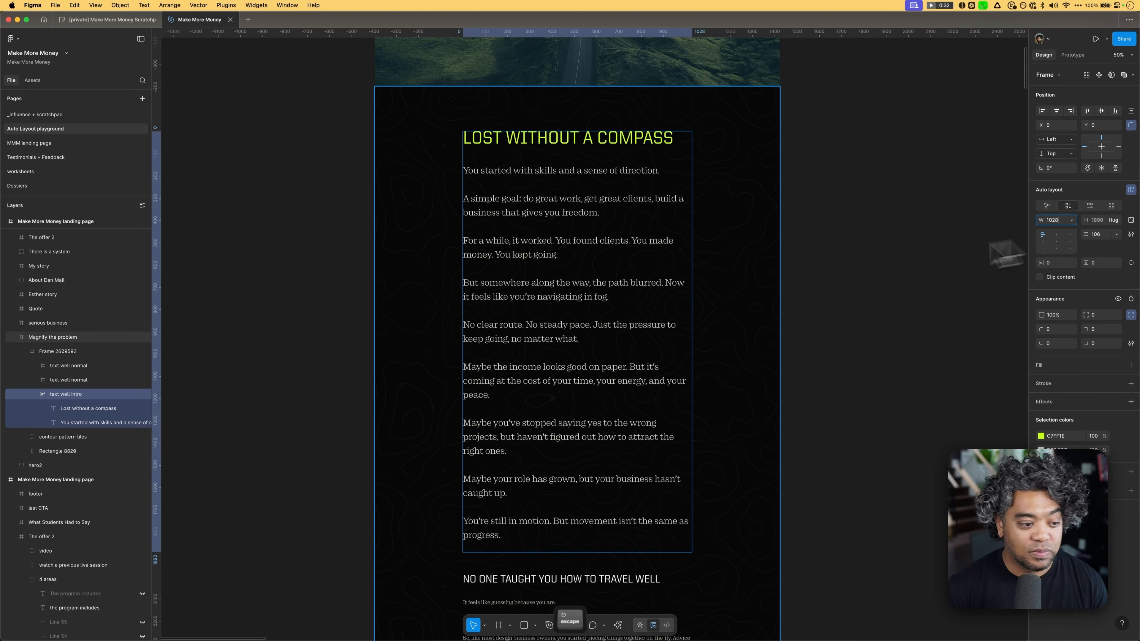
Step: Check the width sizing options of the "Lost without a compass" heading
left_click(120, 409)
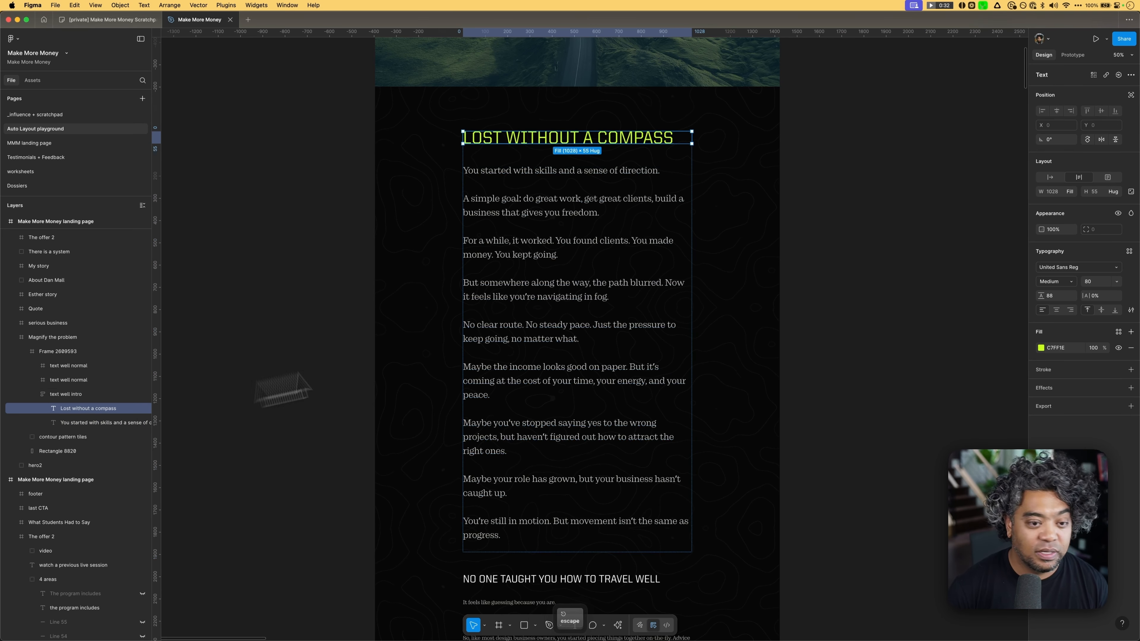
left_click(1071, 191)
left_click(1075, 210)
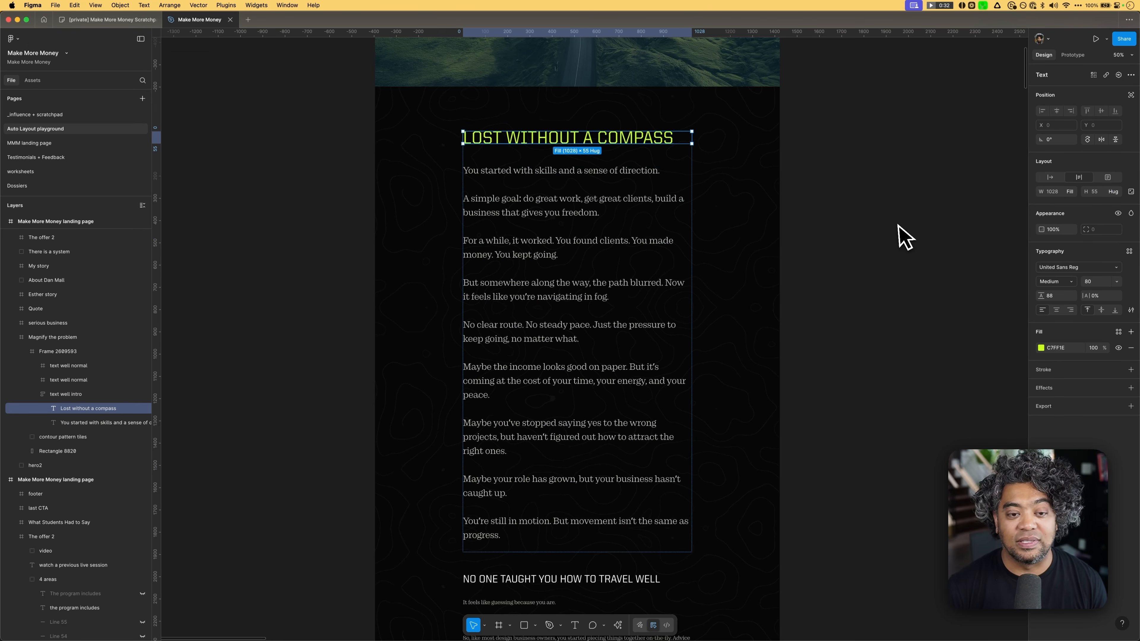
Step: Switch to Framer, draw a text box about 176 by 116 with filler text in the blue frame, and apply a stack layout to that frame
key("super+Tab")
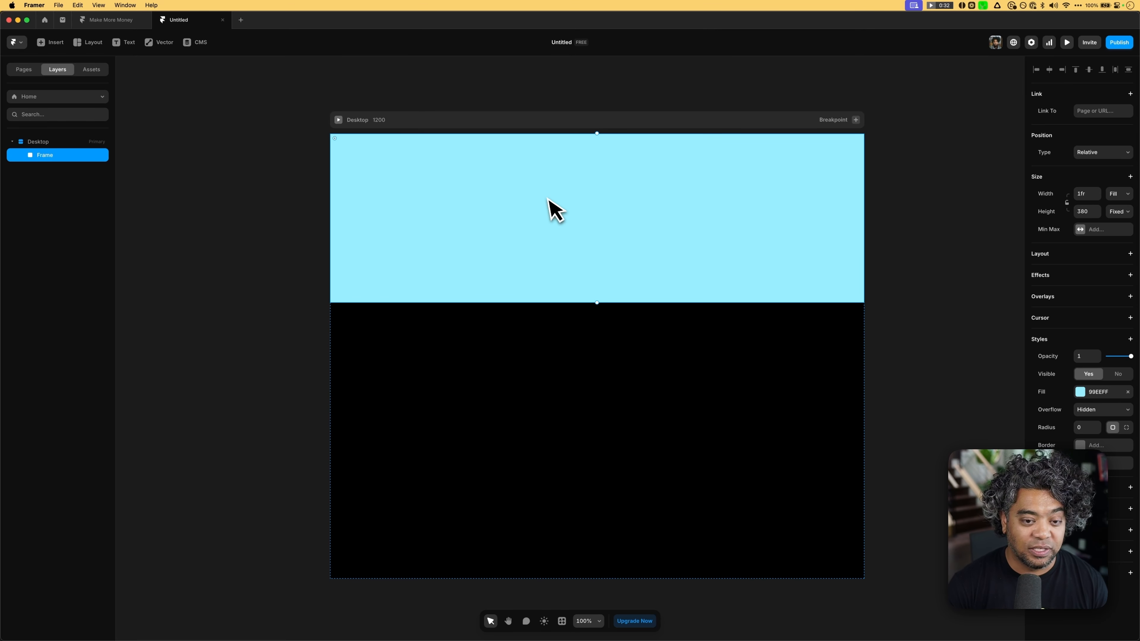
key("t")
left_click_drag(399, 171, 478, 223)
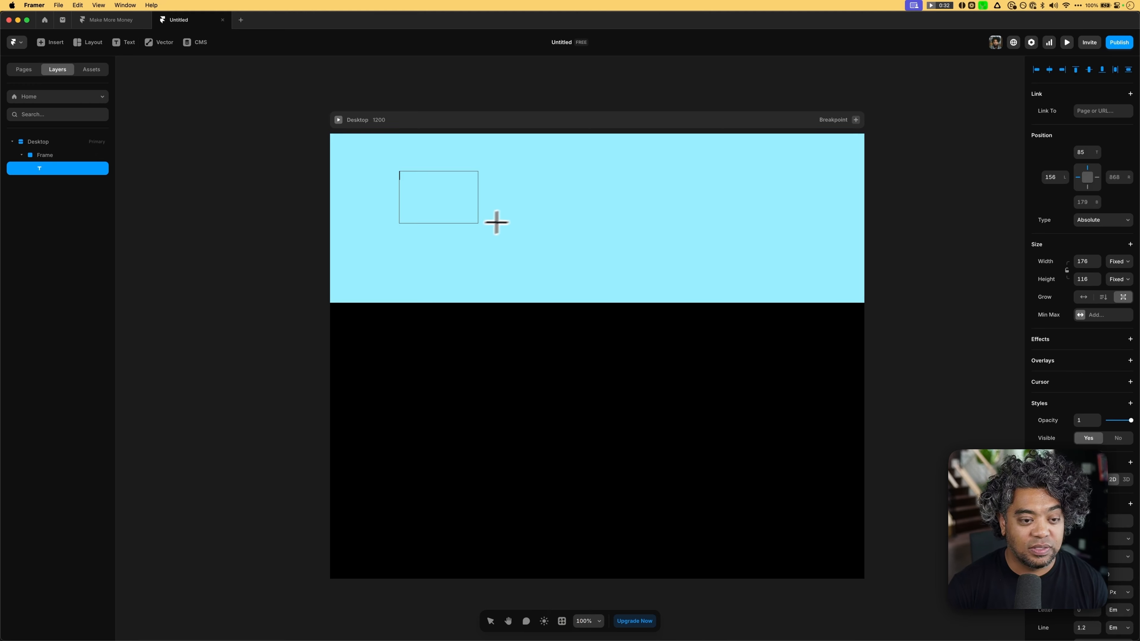
type("asdfasdfasdfasd")
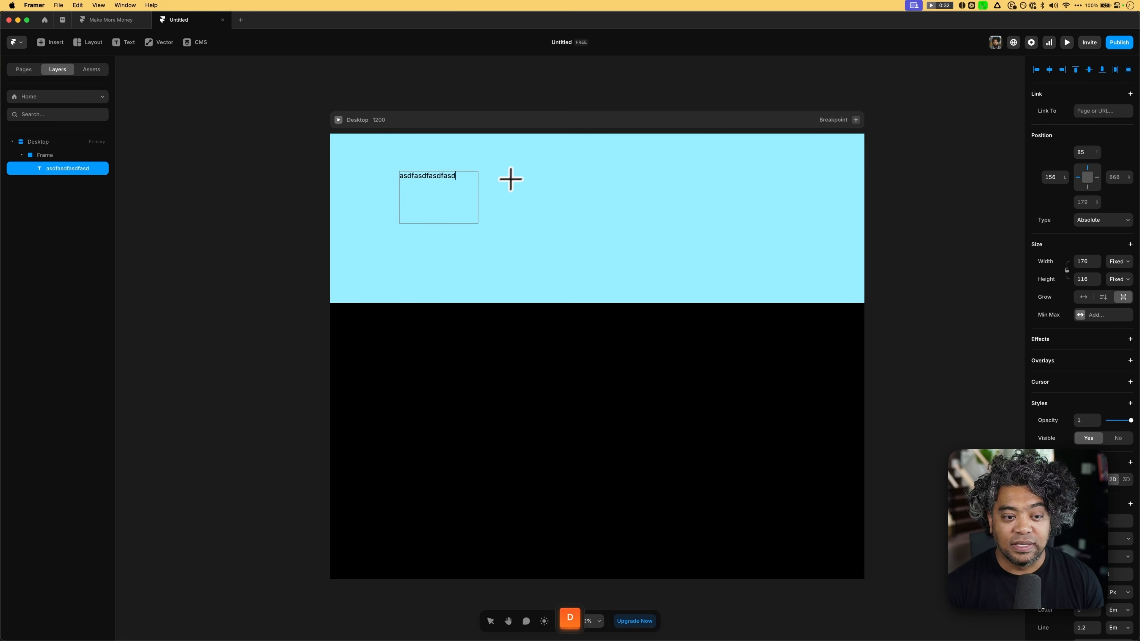
key("Escape")
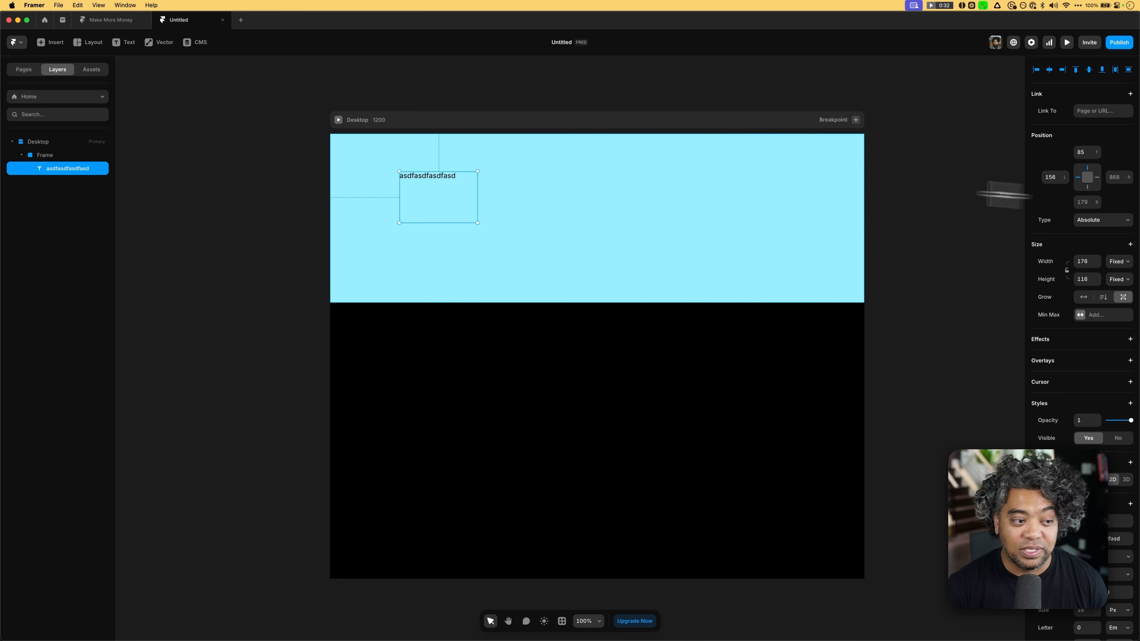
left_click(73, 157)
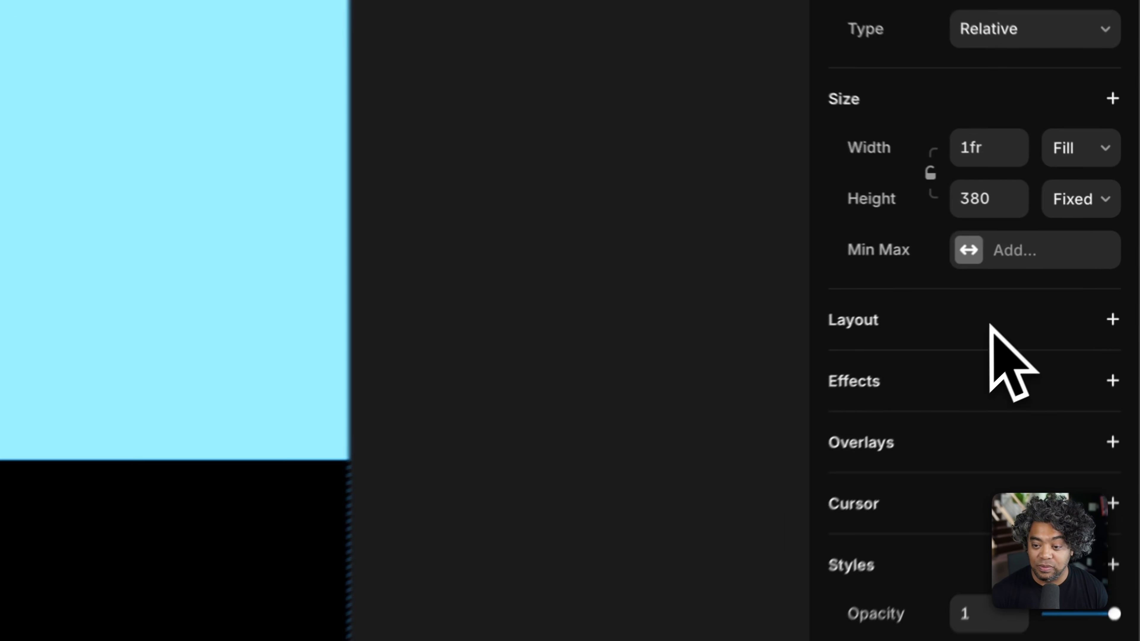
left_click(1130, 254)
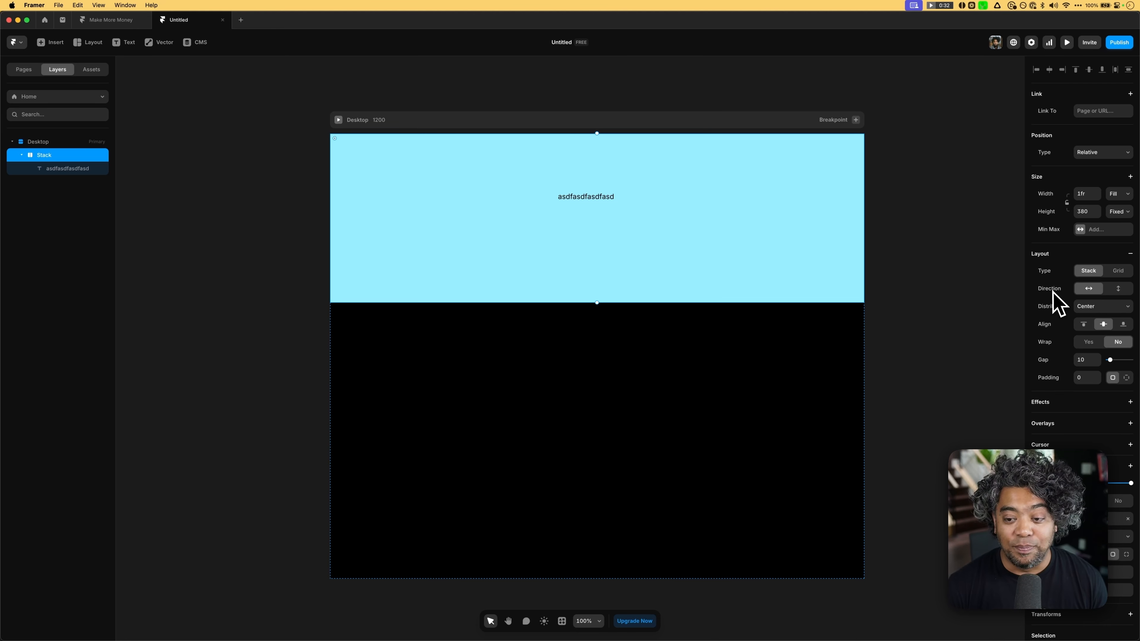
Step: Compare the text well intro frame's auto layout settings in Figma with the blue stack in Framer
key("super+Tab")
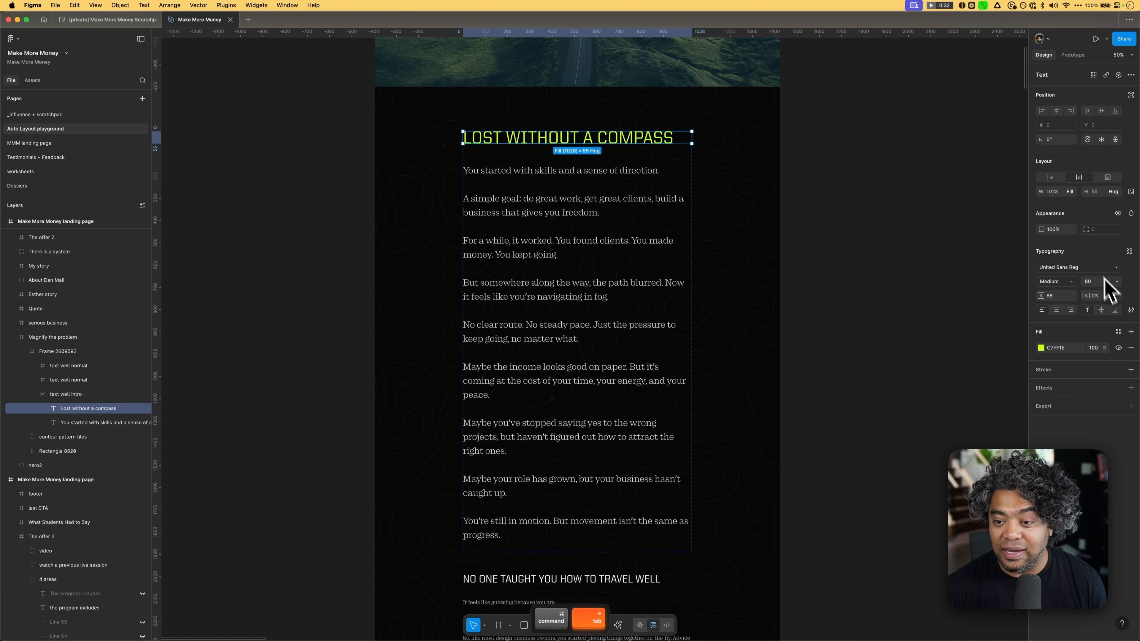
left_click(76, 395)
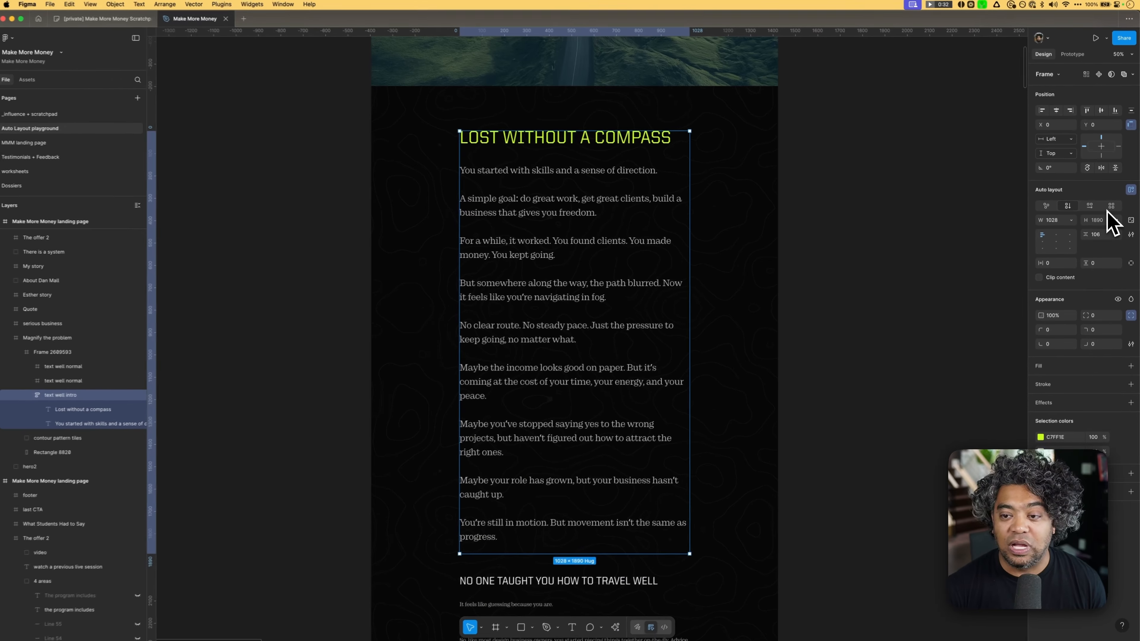
key("super+Tab")
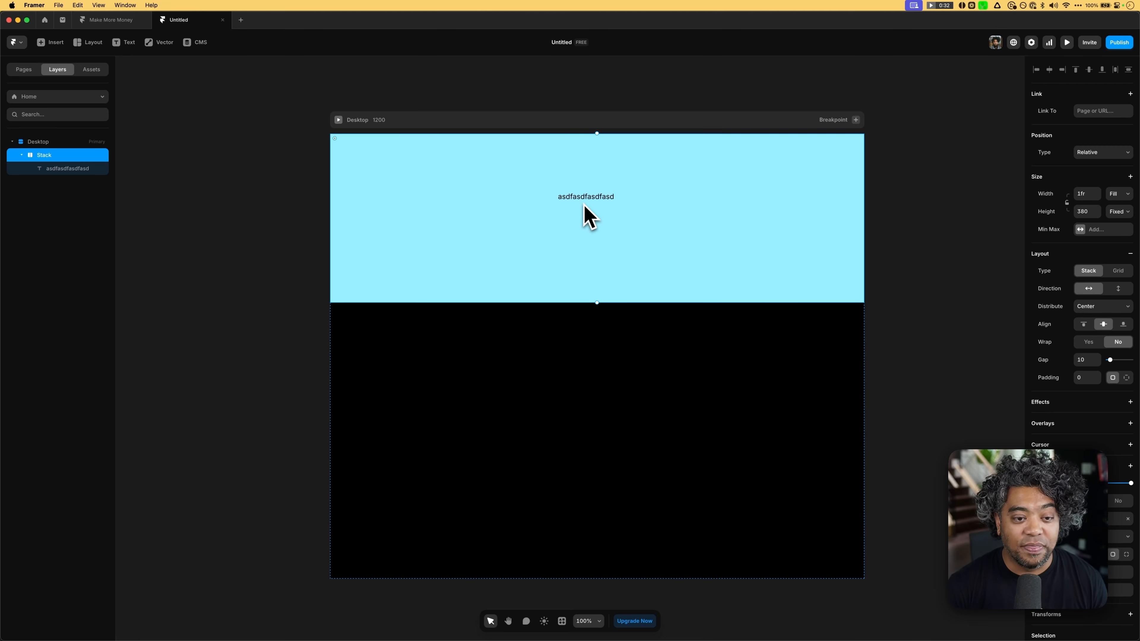
key("super+Tab")
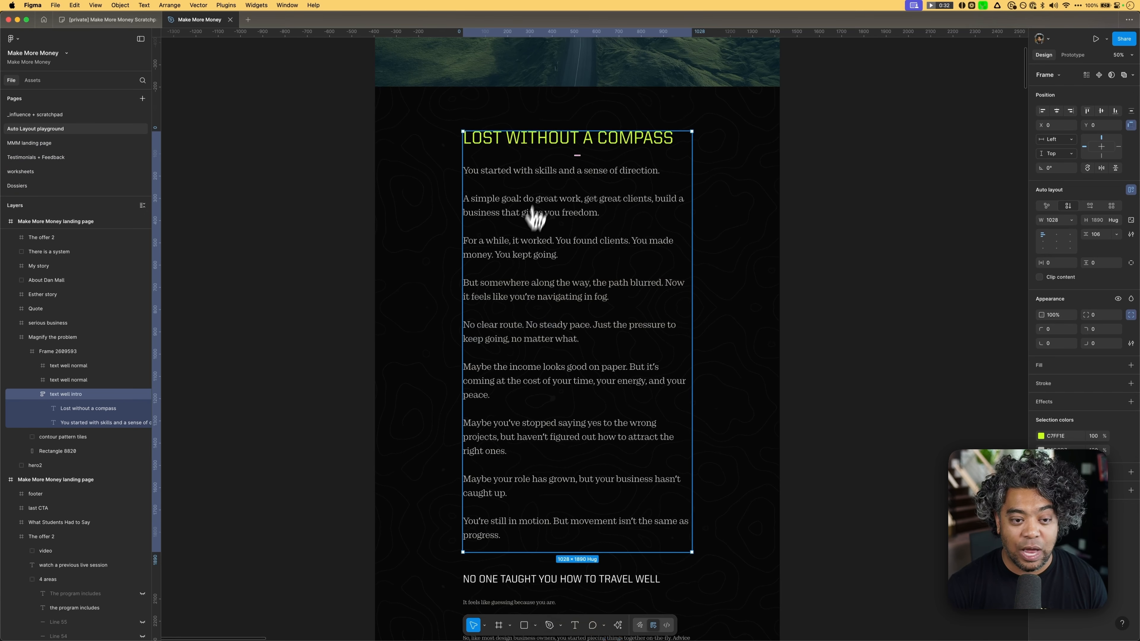
key("super+Tab")
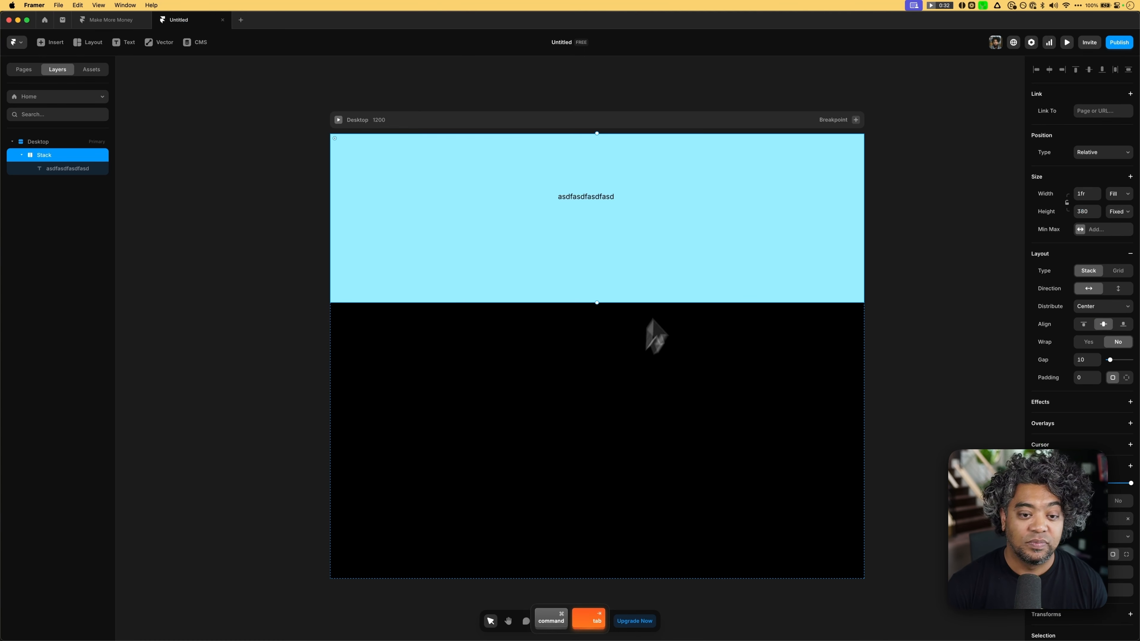
Step: Replace the filler text in the blue stack with "Lost without a compass"
left_click(583, 200, "super")
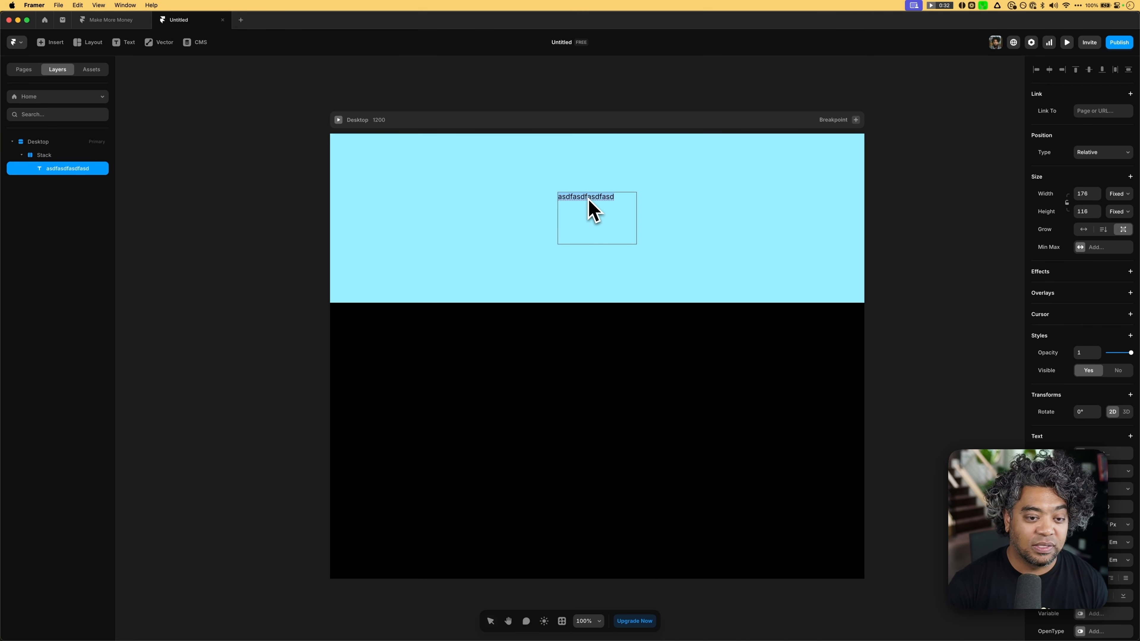
type("Lost in the")
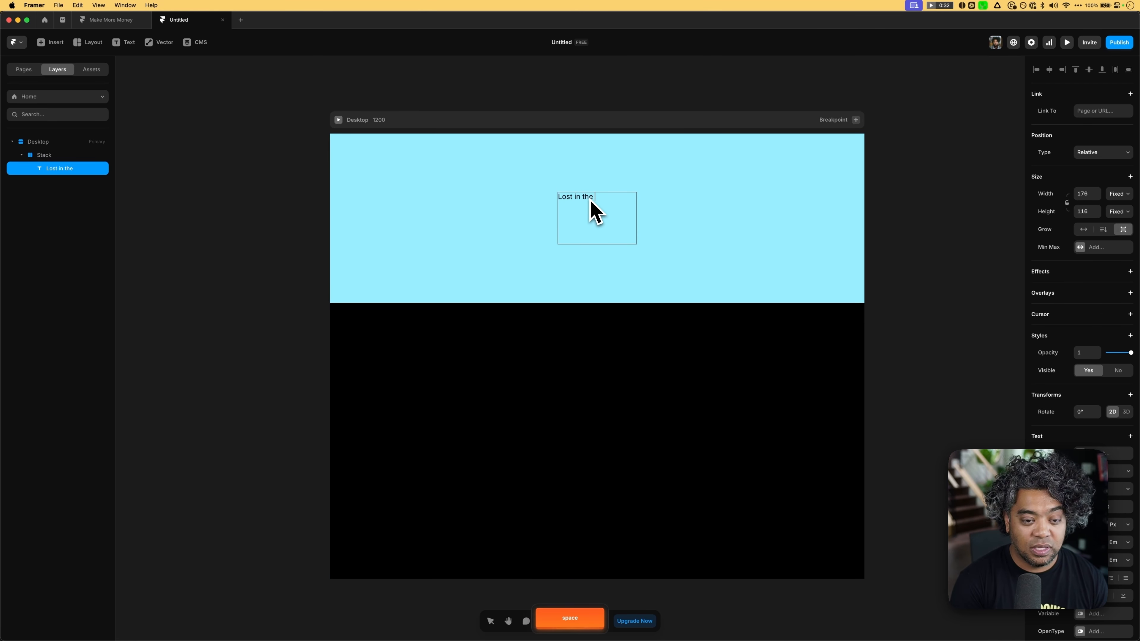
key("super+Tab")
key("super+Tab")
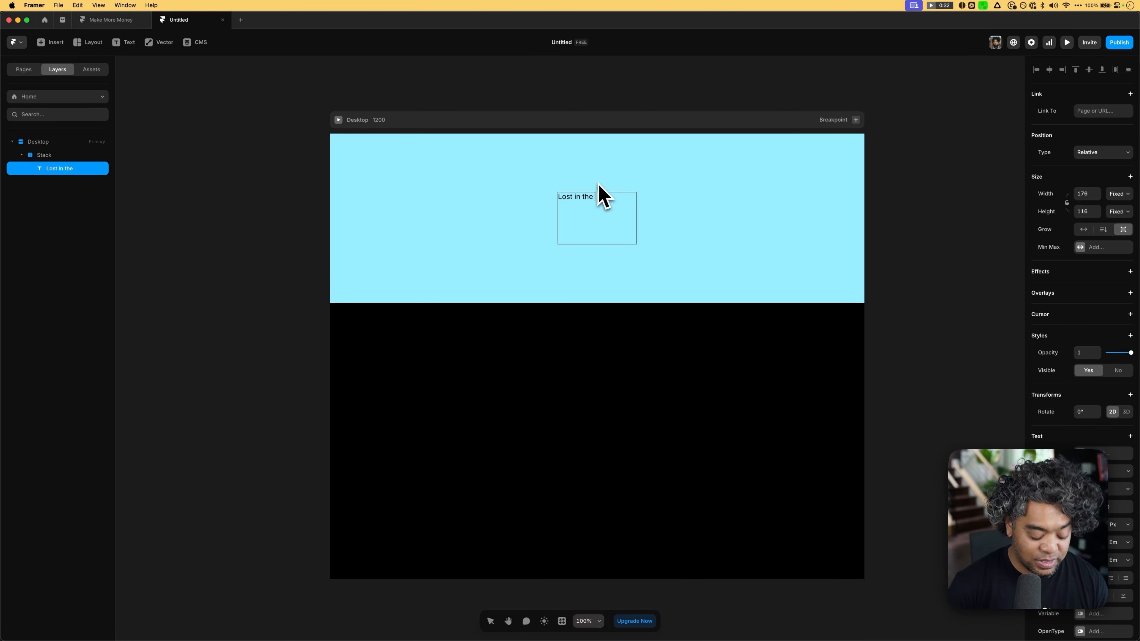
key("alt+BackSpace")
key("alt+BackSpace")
type("wi")
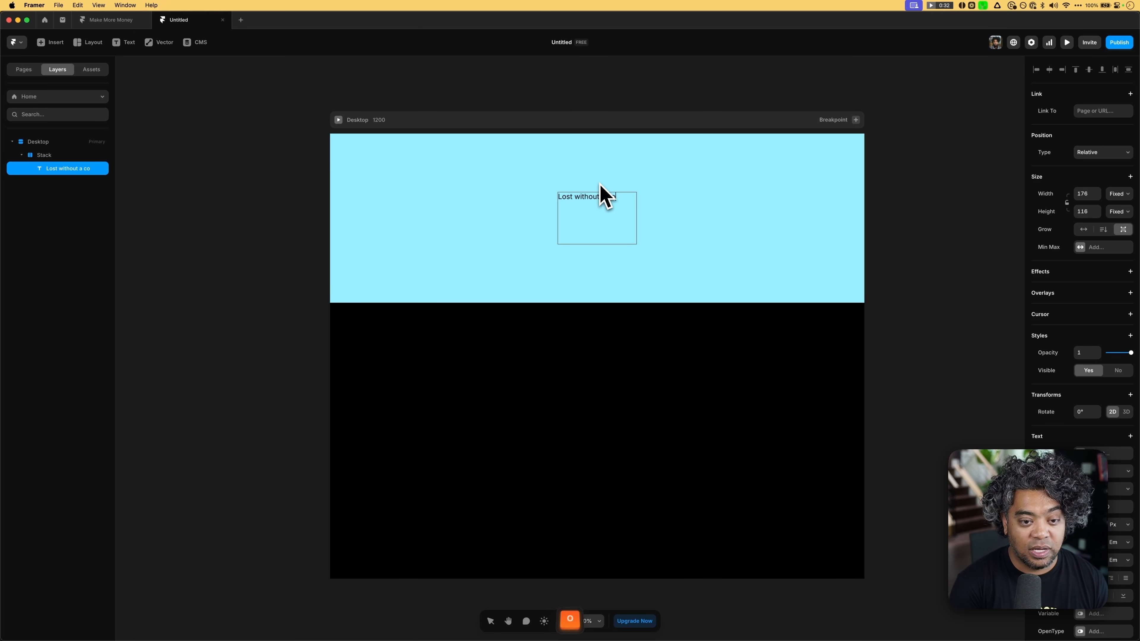
key("Escape")
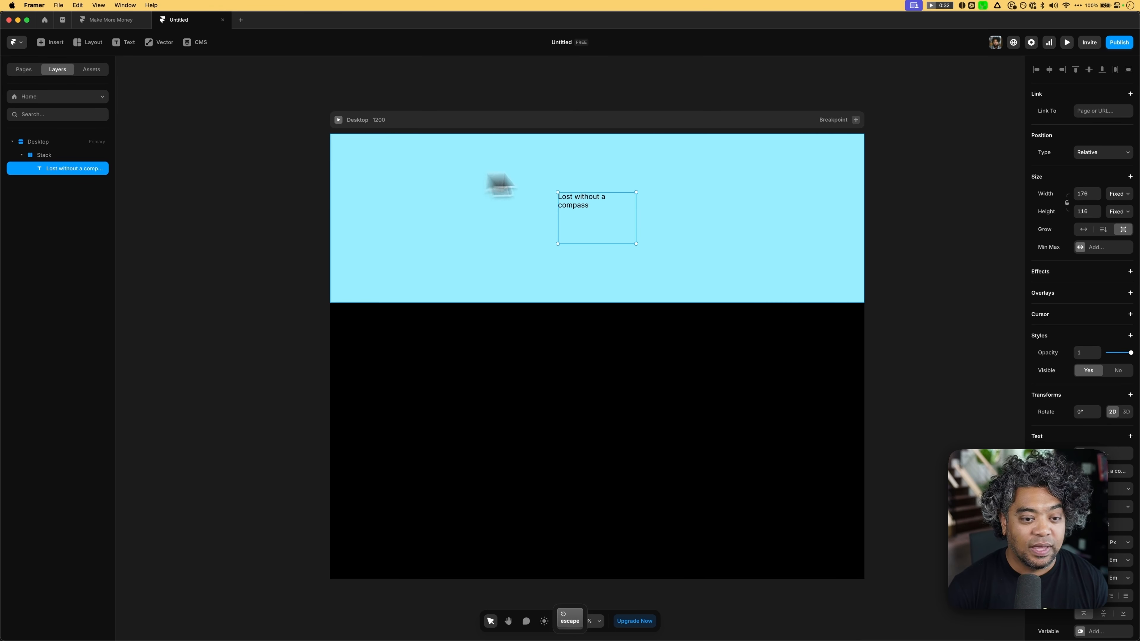
Step: Duplicate the "Lost without a compass" text layer and set the stack's direction to vertical
key("super+d")
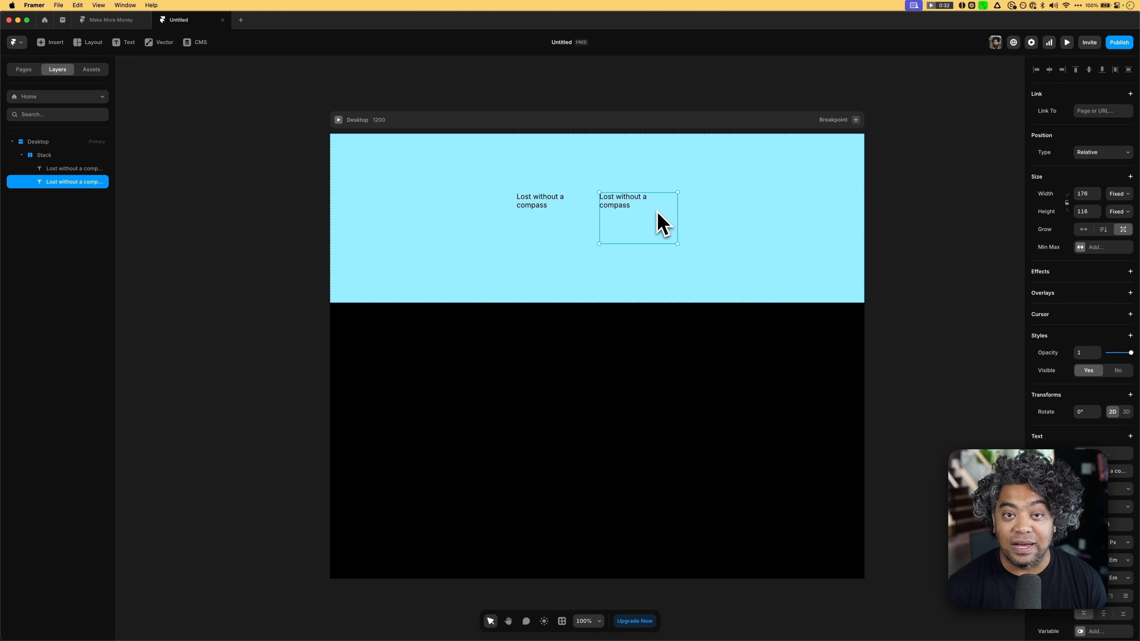
left_click(70, 158)
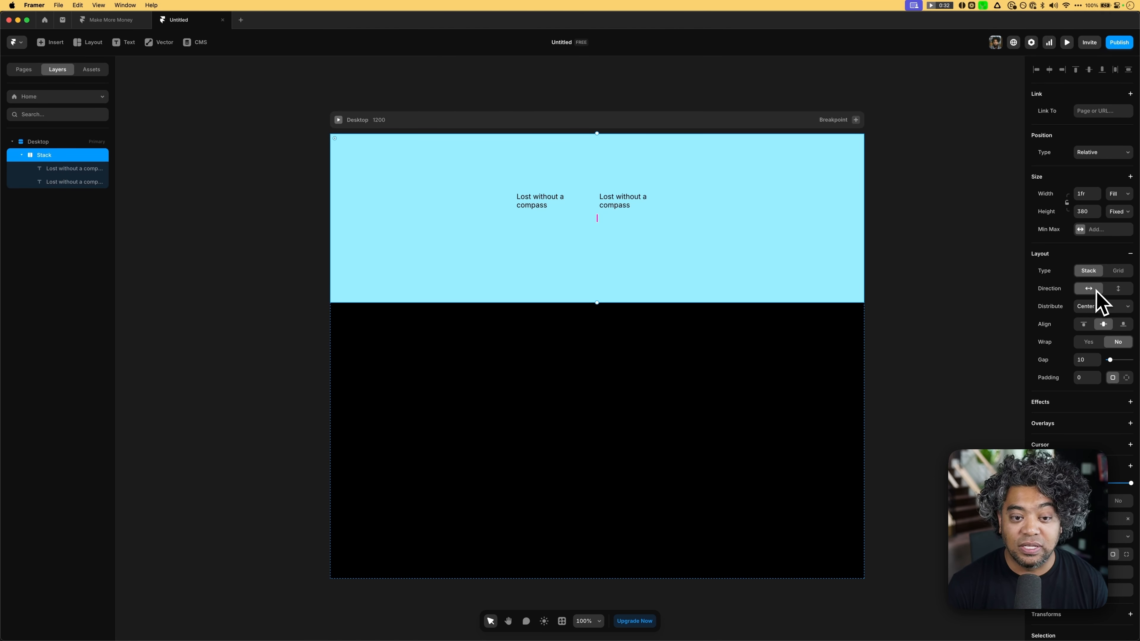
left_click(1118, 289)
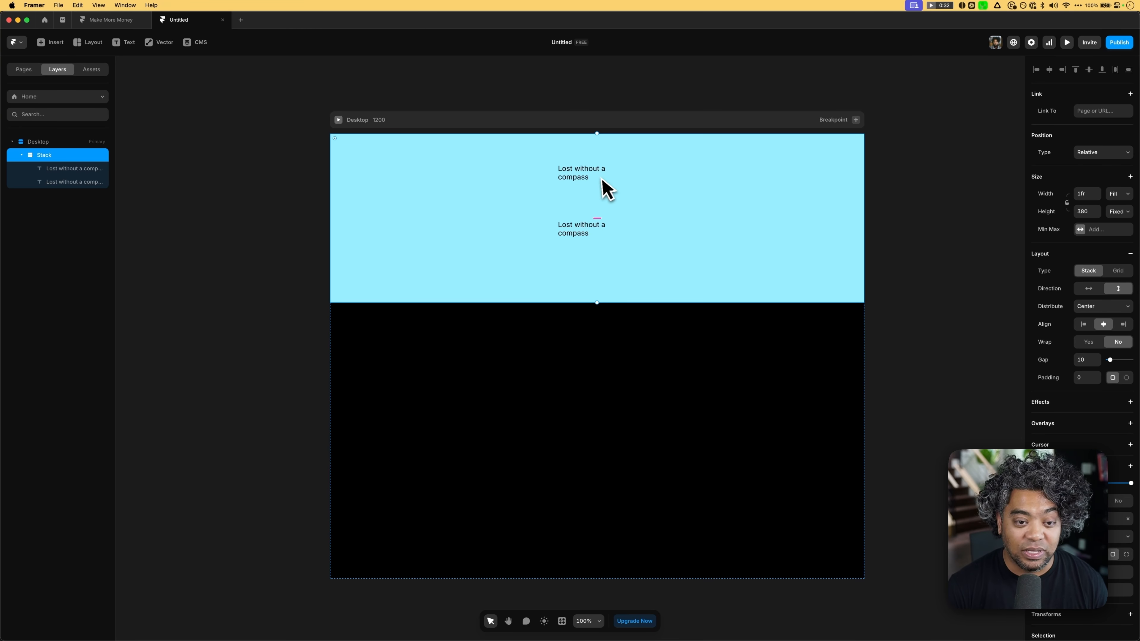
Step: Set the width of both "Lost without a compass" text layers to Fill
left_click(82, 170)
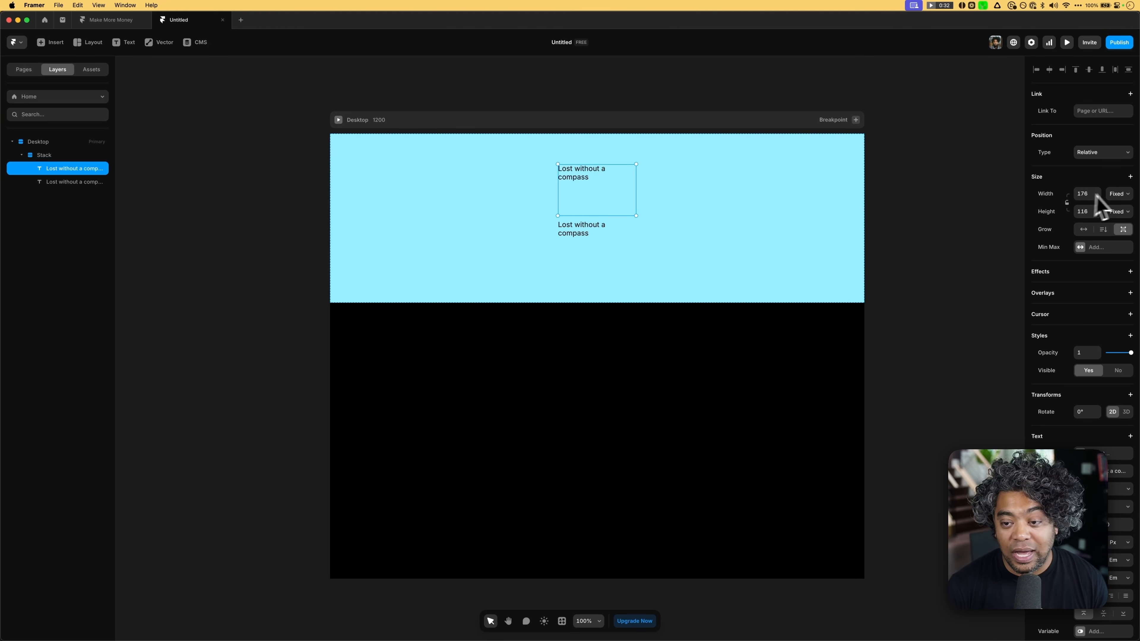
left_click(1117, 193)
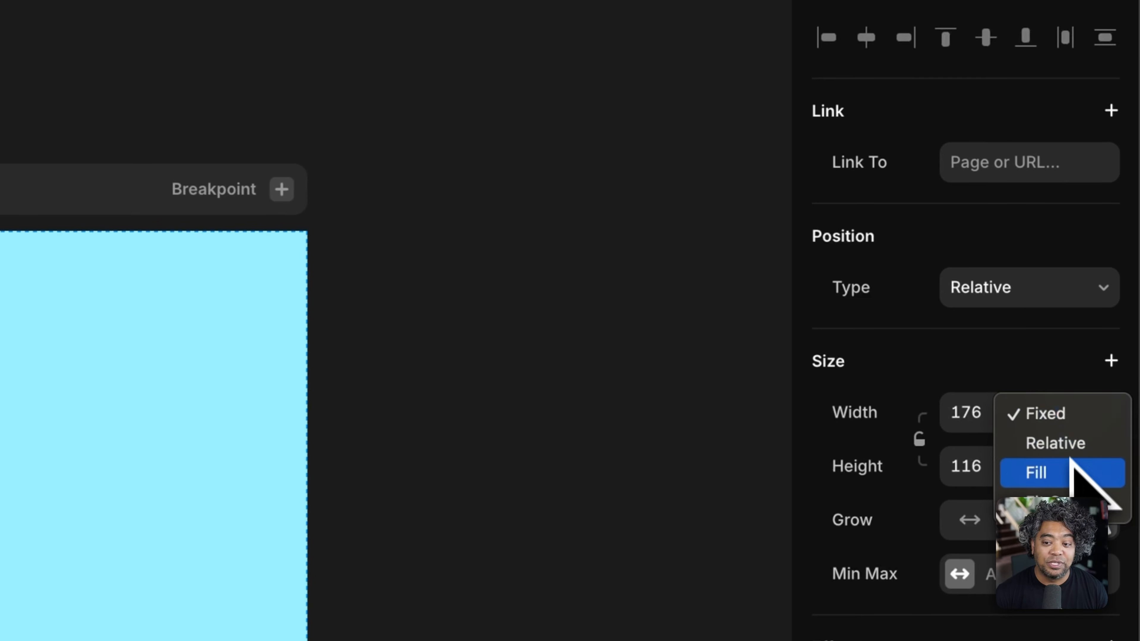
left_click(1072, 462)
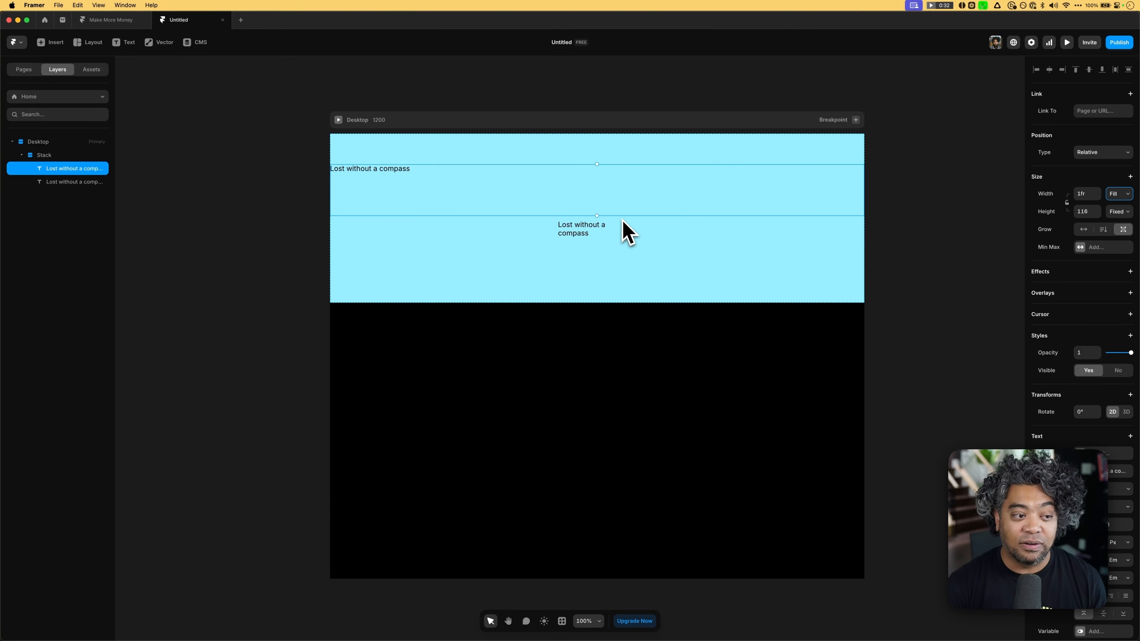
left_click(570, 231)
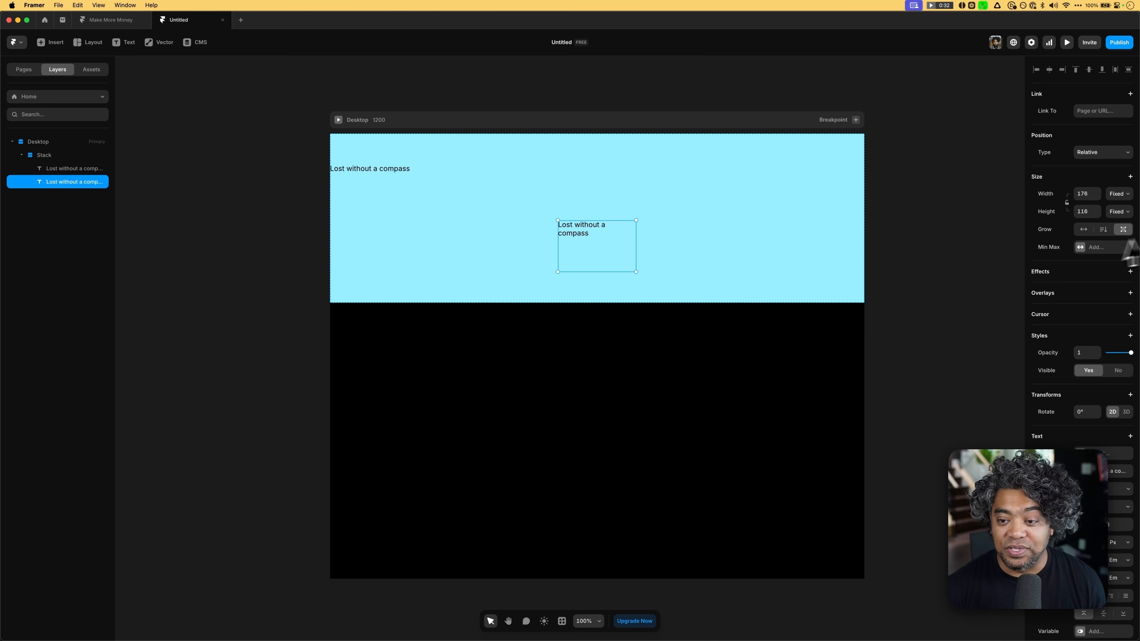
left_click(1118, 194)
left_click(1115, 220)
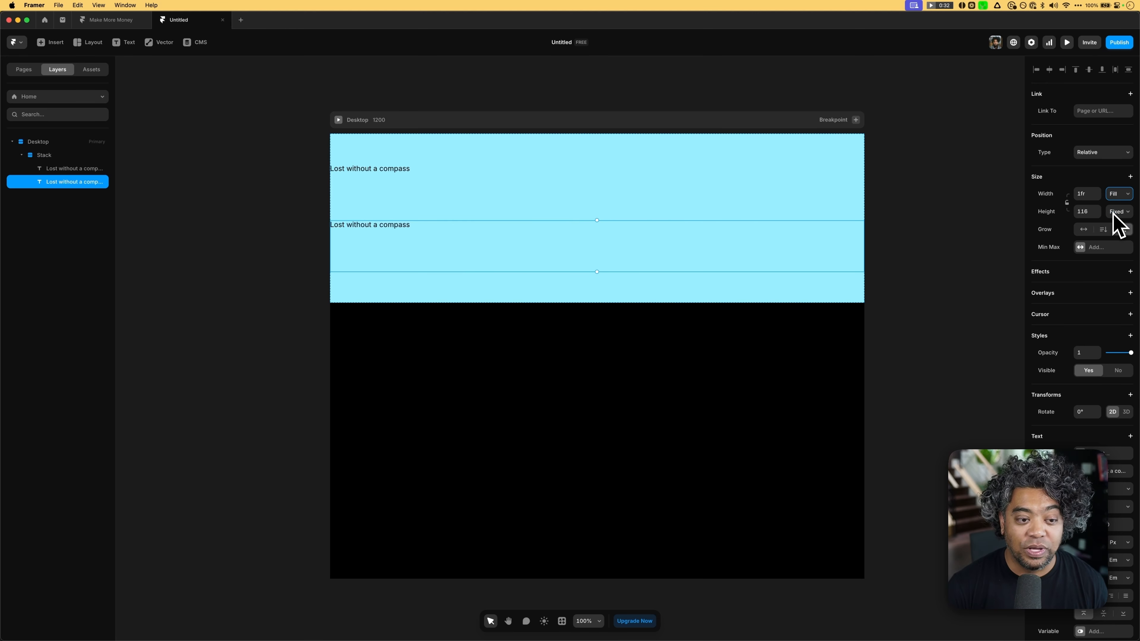
Step: Copy the body text beginning "You started with skills and a sense of direction" from the Figma design and return to Framer
key("super+Tab")
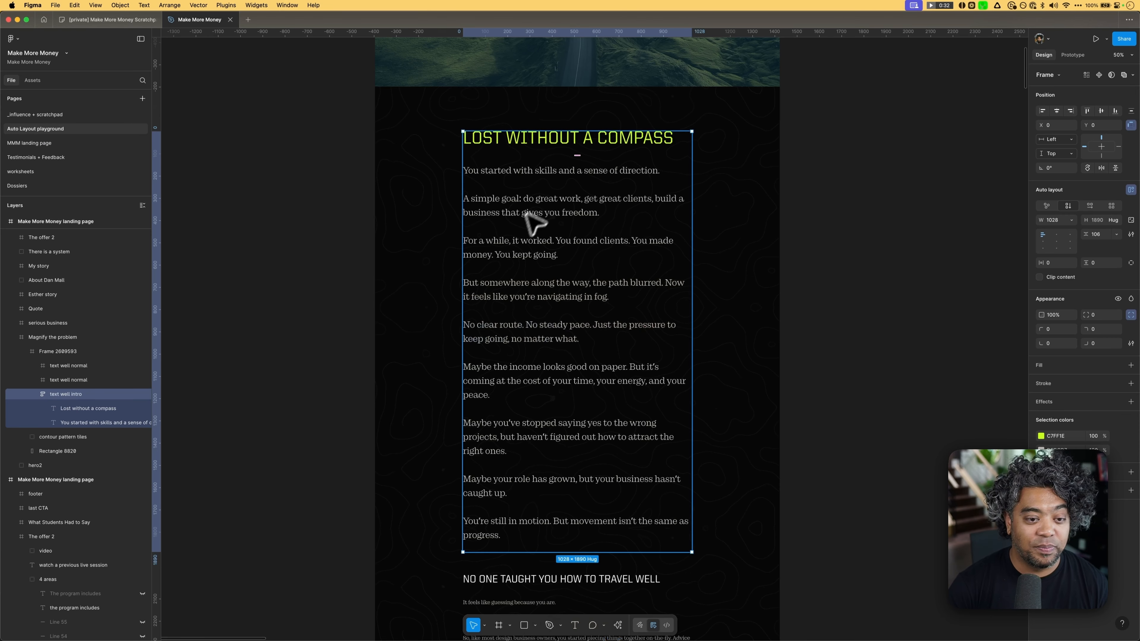
left_click(544, 208)
key("super+Tab")
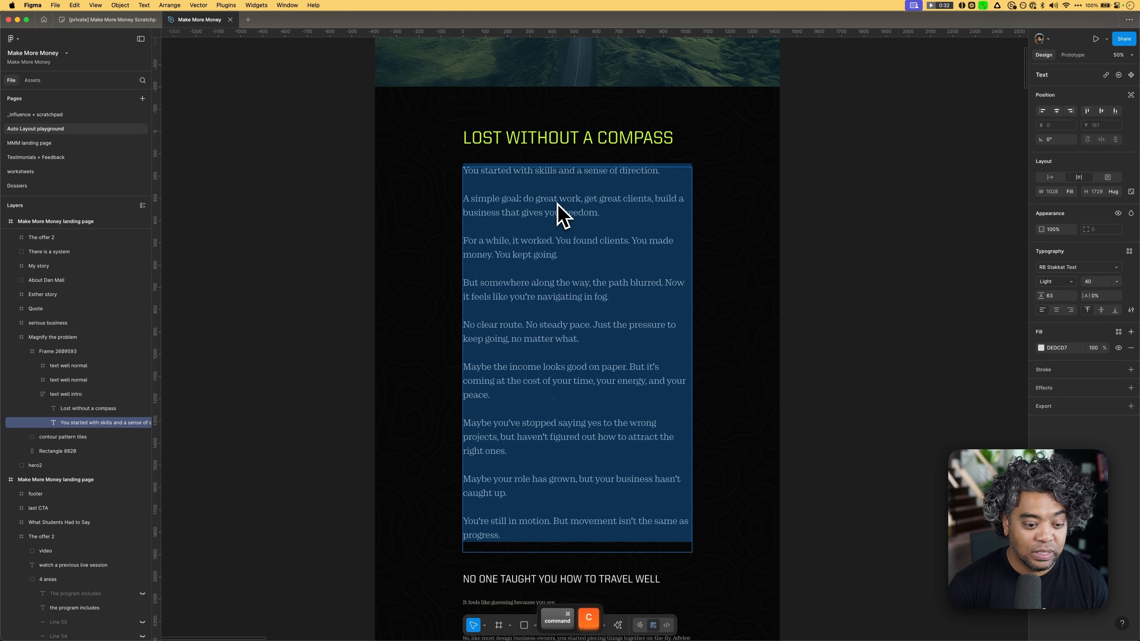
Step: Replace the second "Lost without a compass" text with the copied body text beginning "You started with skills and a sense of direction"
double_click(387, 228)
key("super+a")
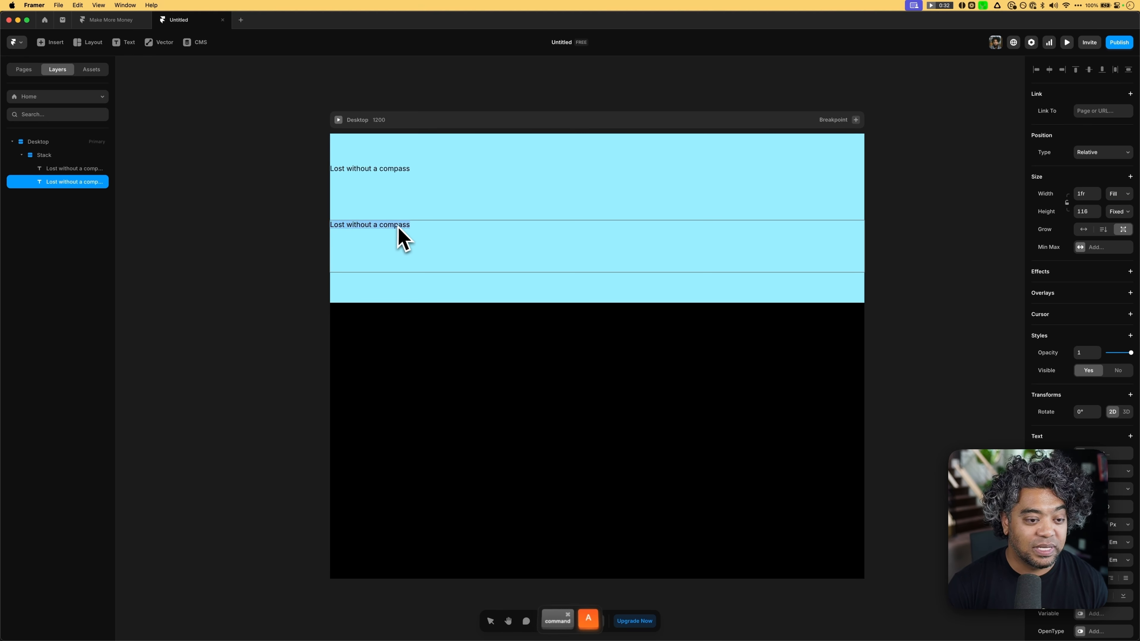
key("super+v")
key("super+a")
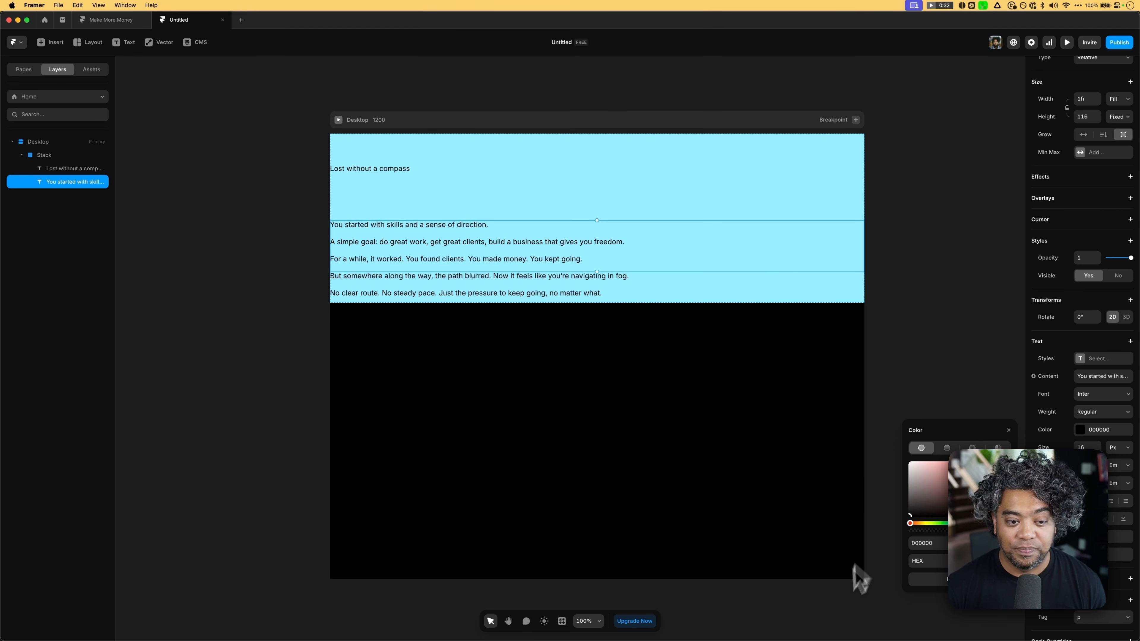
left_click(953, 287)
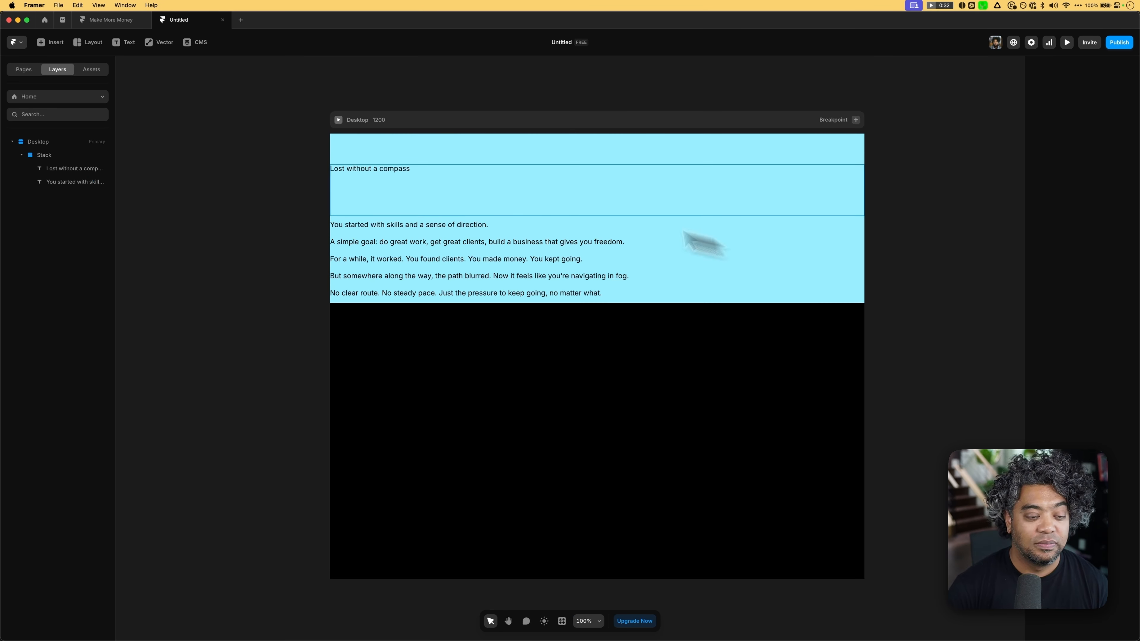
left_click(413, 233)
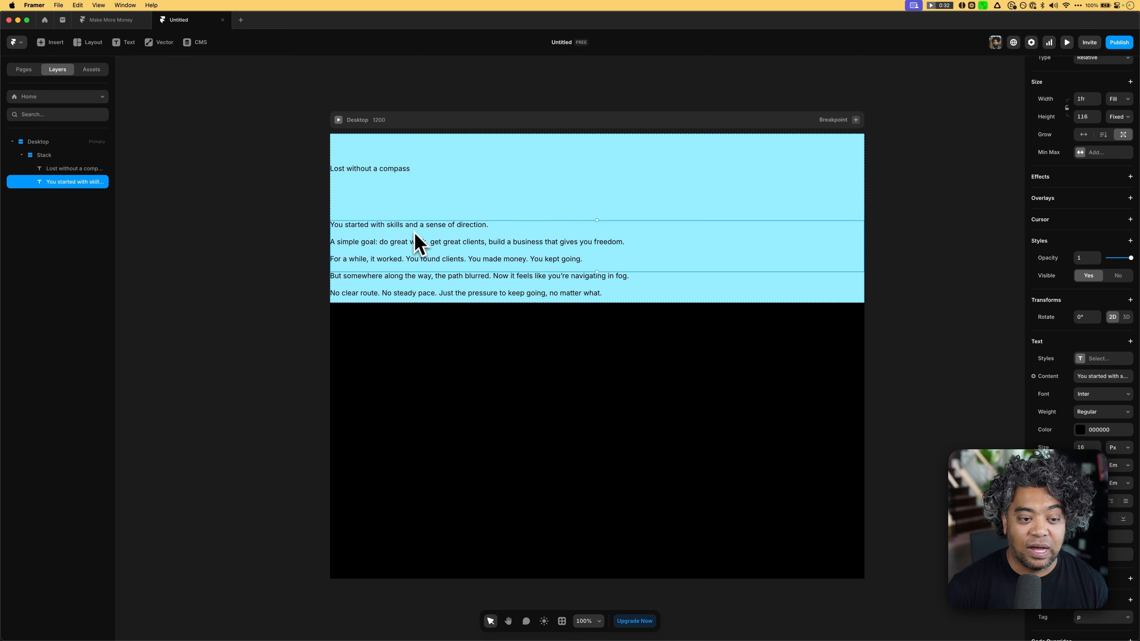
Step: Set the height of the "Lost without a compass" heading text to Fit Content
left_click(388, 181)
left_click(1119, 212)
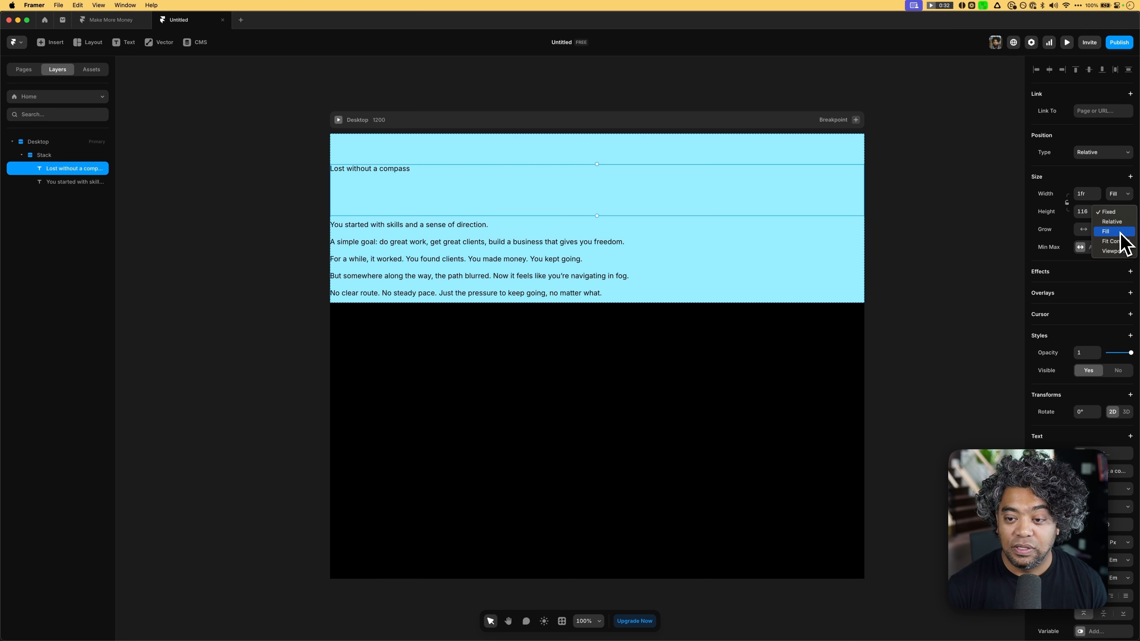
left_click(1112, 231)
left_click(1121, 212)
left_click(1125, 224)
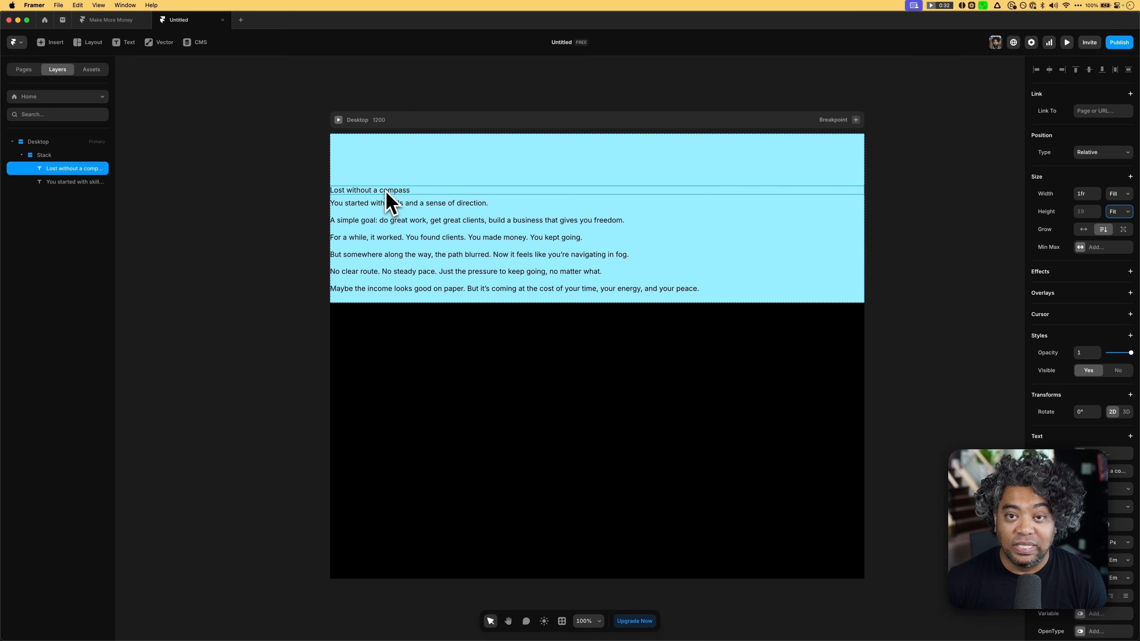
Step: Set the height of the body text layer below the heading to Fit Content
left_click(480, 223)
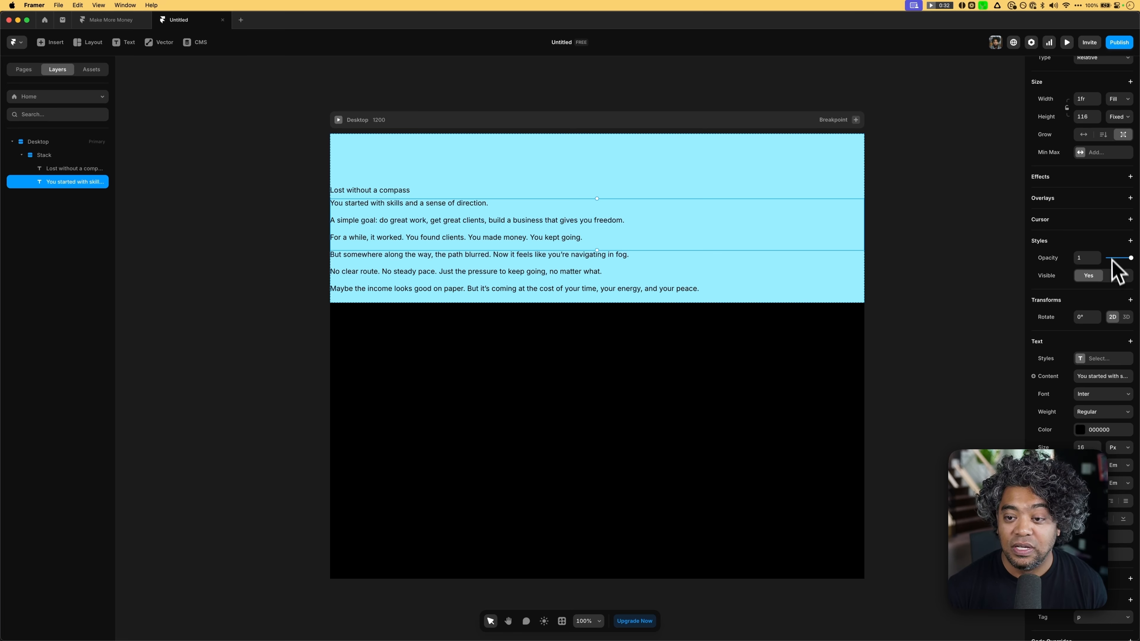
scroll(1112, 202, "up", 1)
left_click(1117, 134)
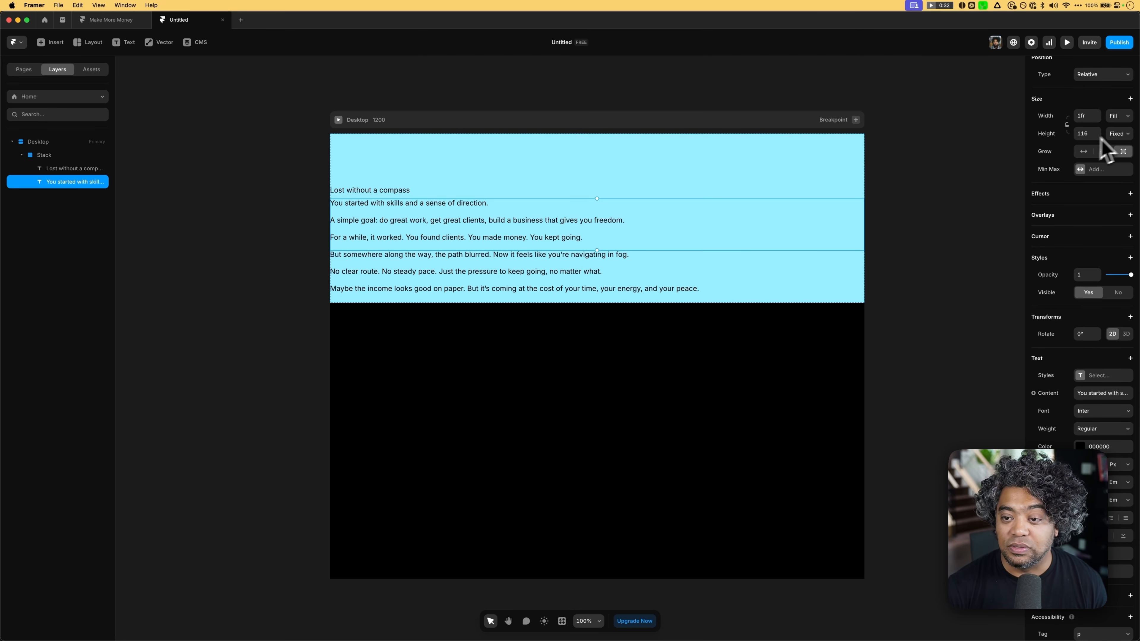
left_click(1115, 164)
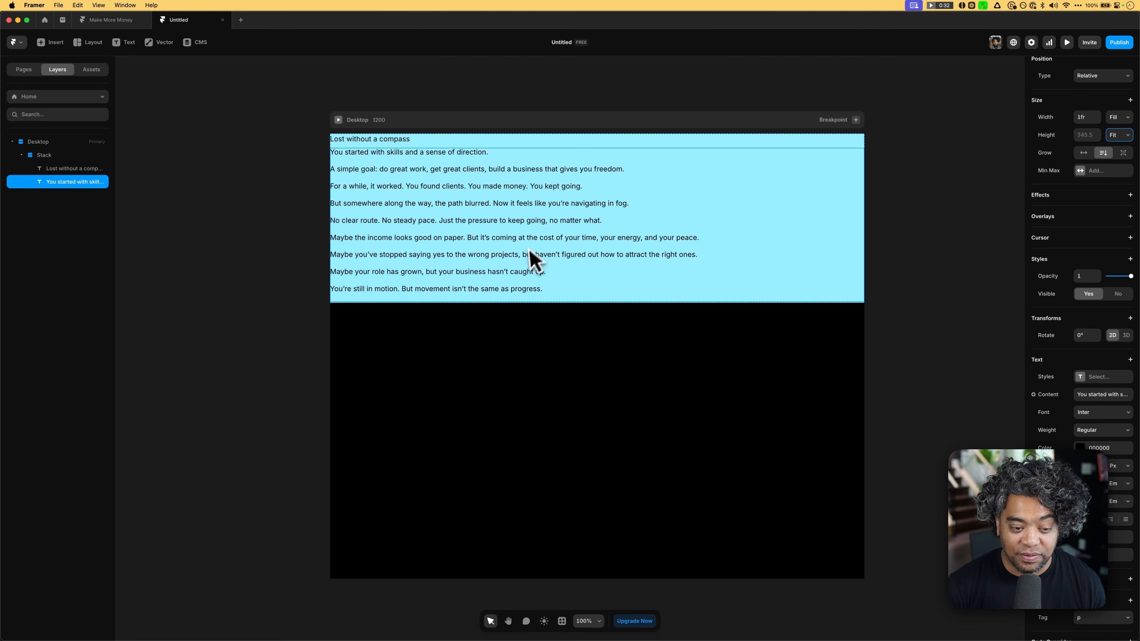
Step: Set the height of the blue stack holding both text layers to Fit Content
left_click(45, 155)
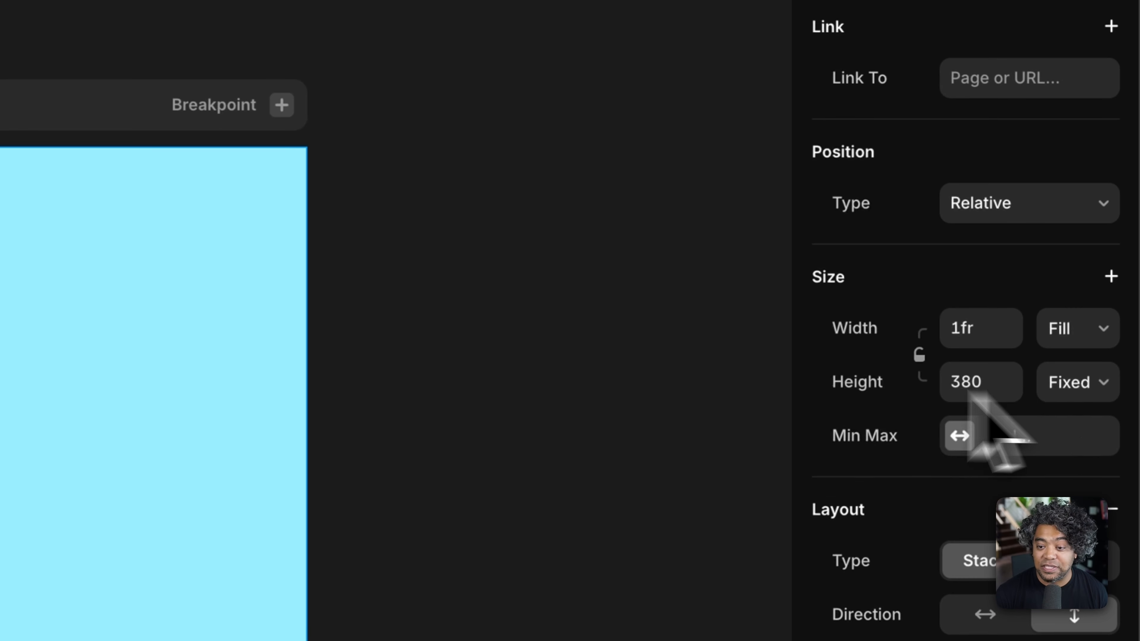
left_click(1119, 211)
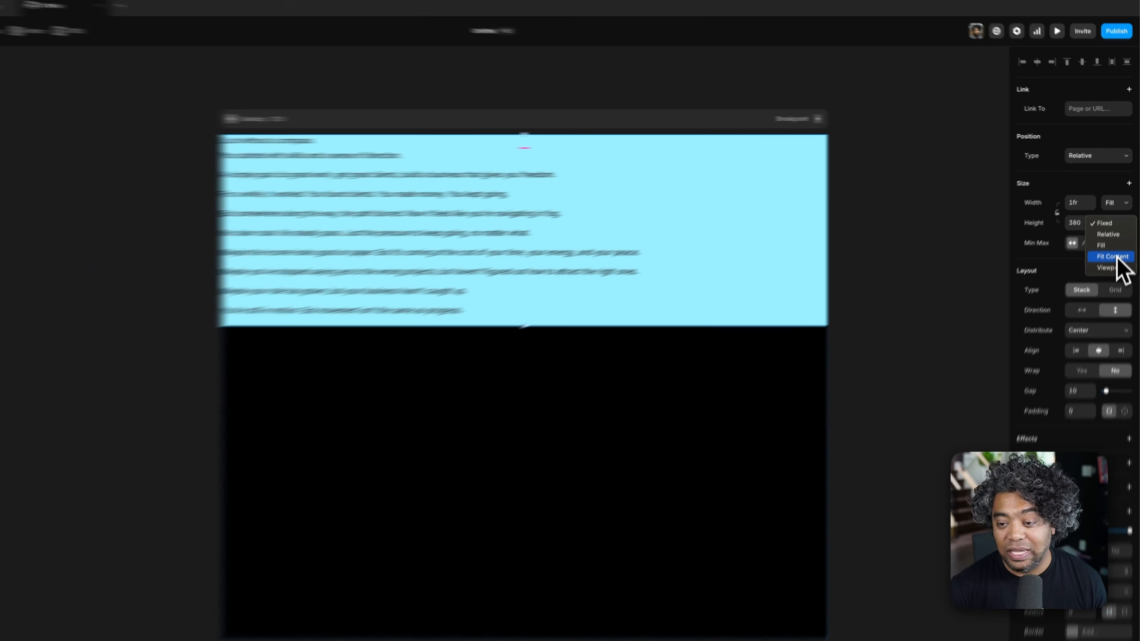
left_click(1099, 471)
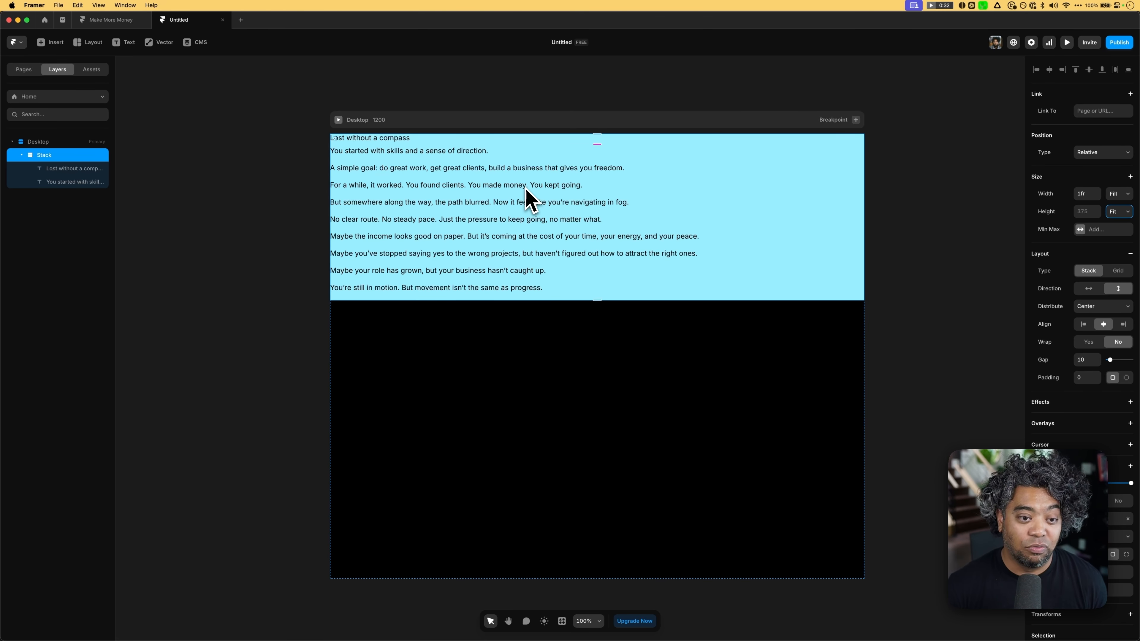
Step: Duplicate all the body paragraphs within the same text layer by pasting a copy after the last line
left_click(499, 289)
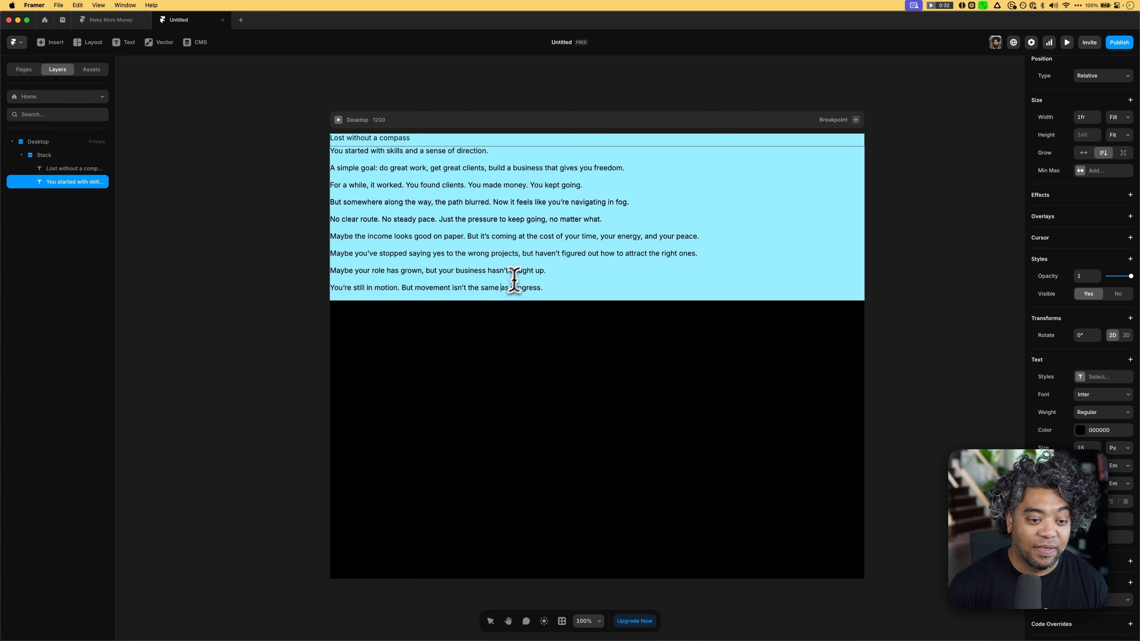
key("super+a")
key("super+c")
key("Right")
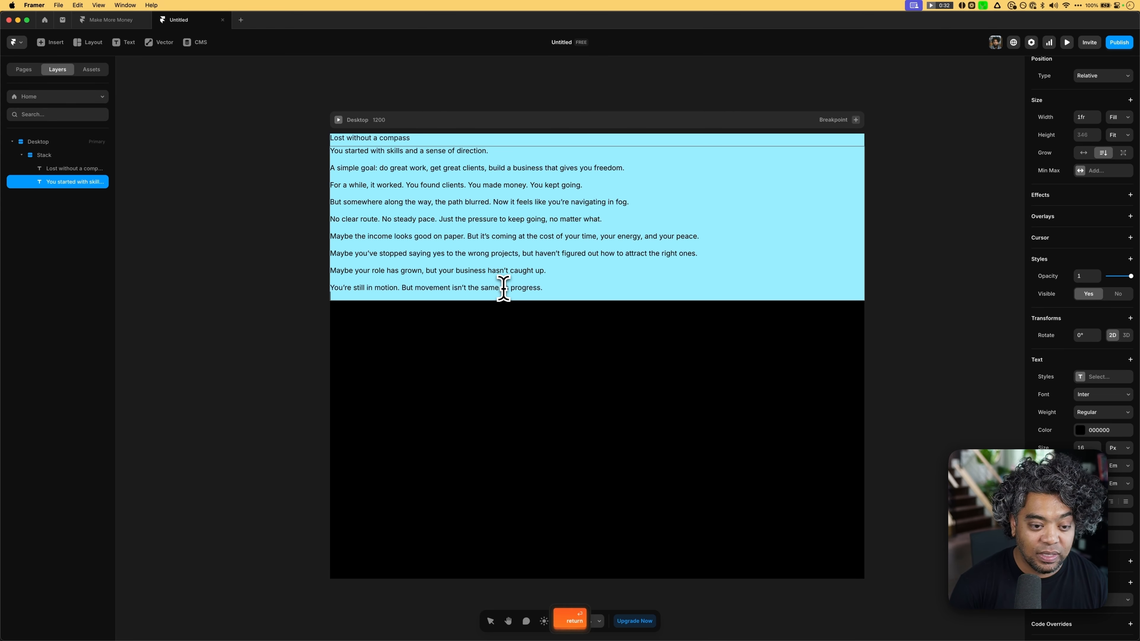
key("super+v")
key("Escape")
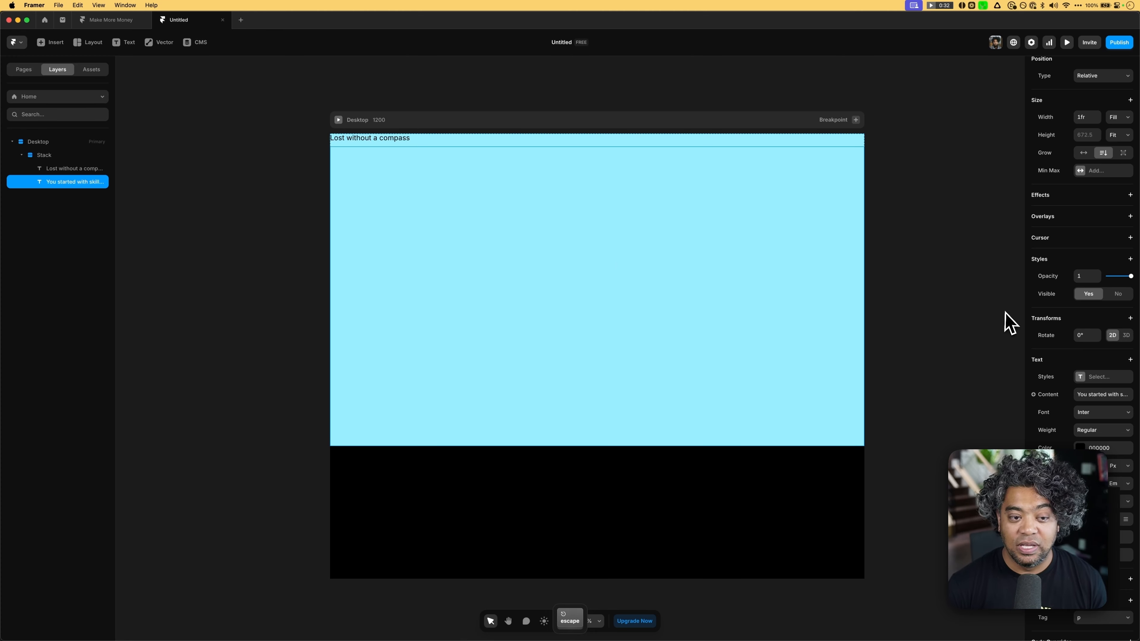
left_click(191, 185)
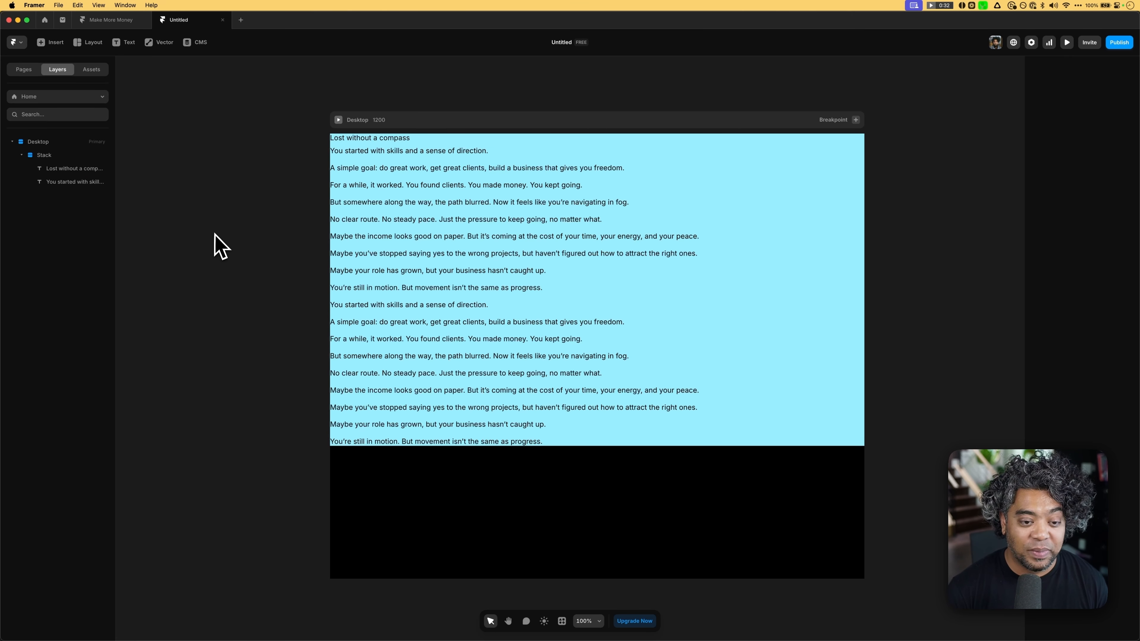
Step: Switch to Figma to examine the "Lost without a compass" section's heading and body text, and return to Framer
key("super+Tab")
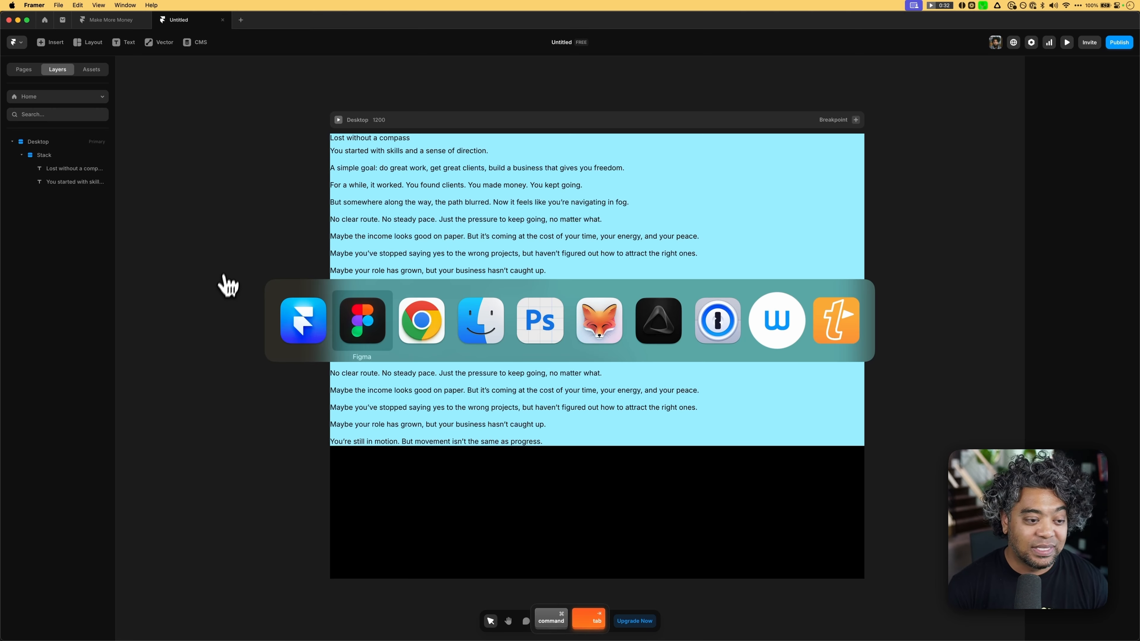
left_click(357, 318)
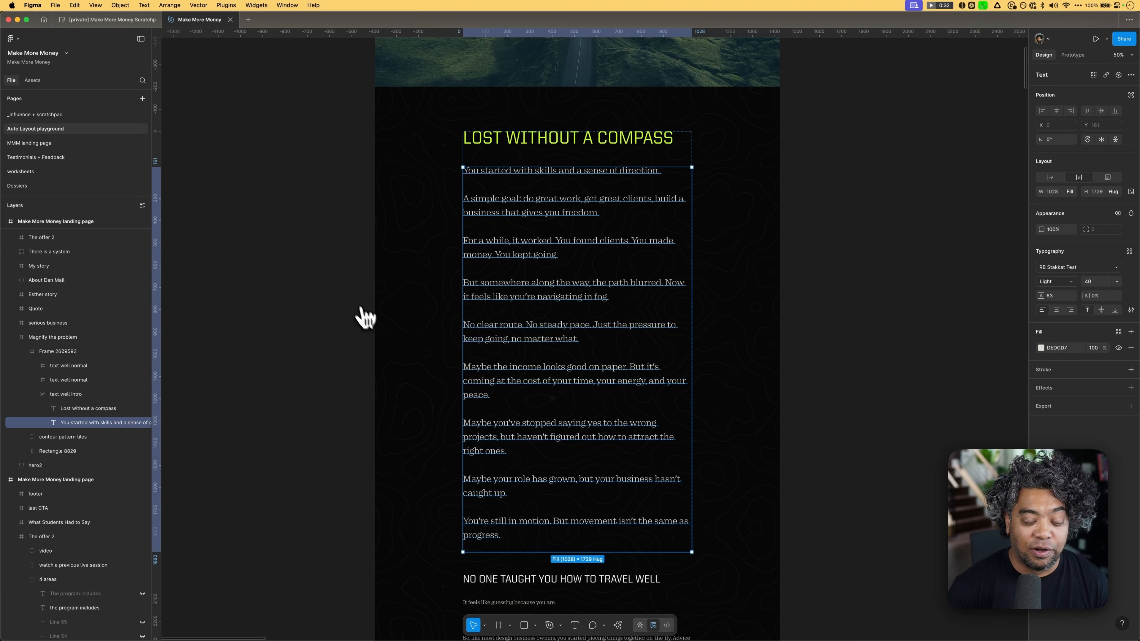
left_click(839, 211)
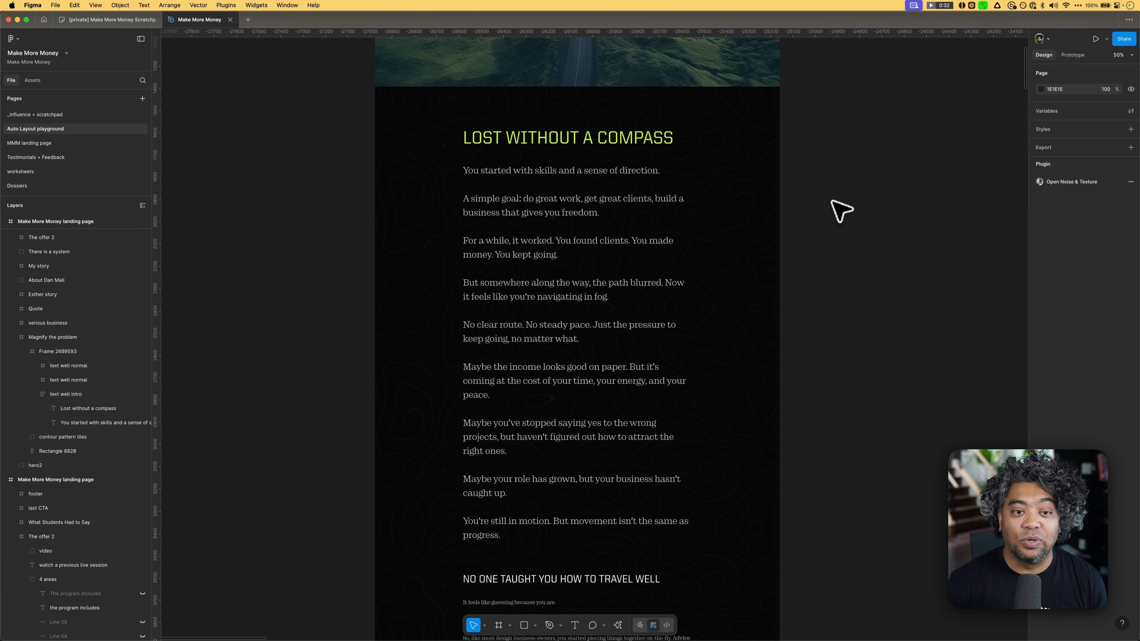
left_click(709, 180)
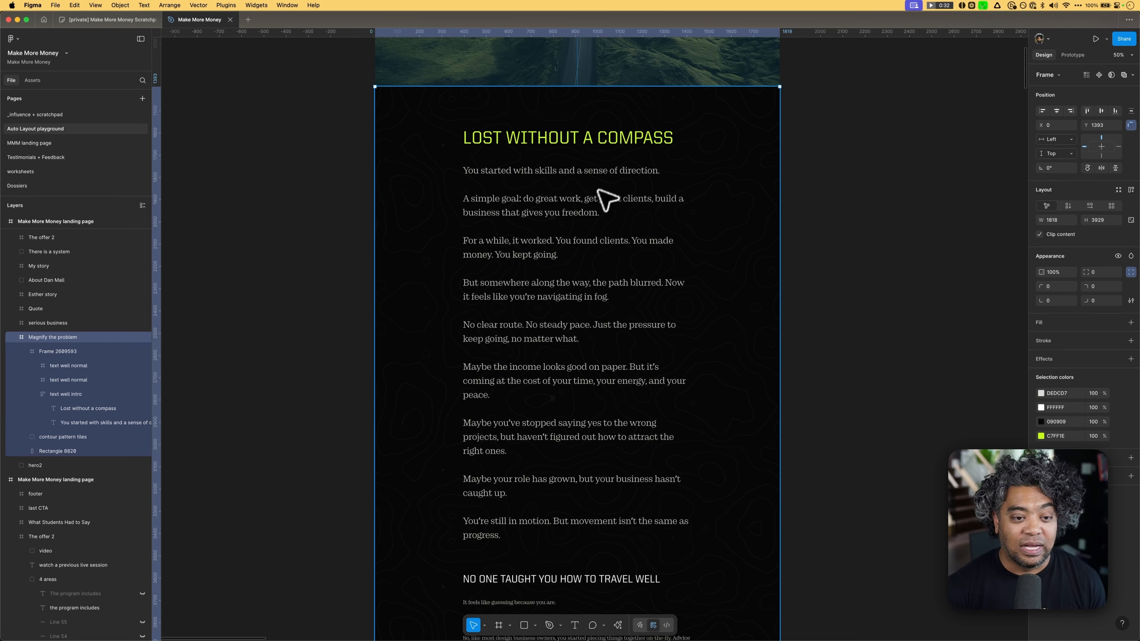
key("super+Tab")
left_click(362, 320)
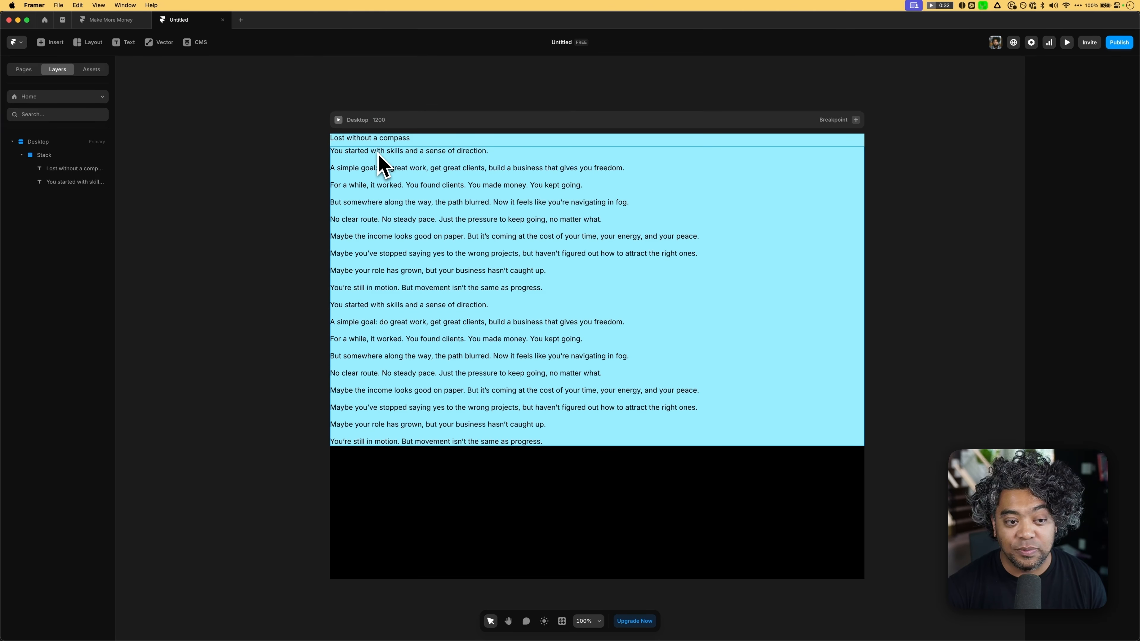
Step: Set the font size of the "Lost without a compass" heading to 40 px
left_click(387, 139)
scroll(1110, 466, "down", 3)
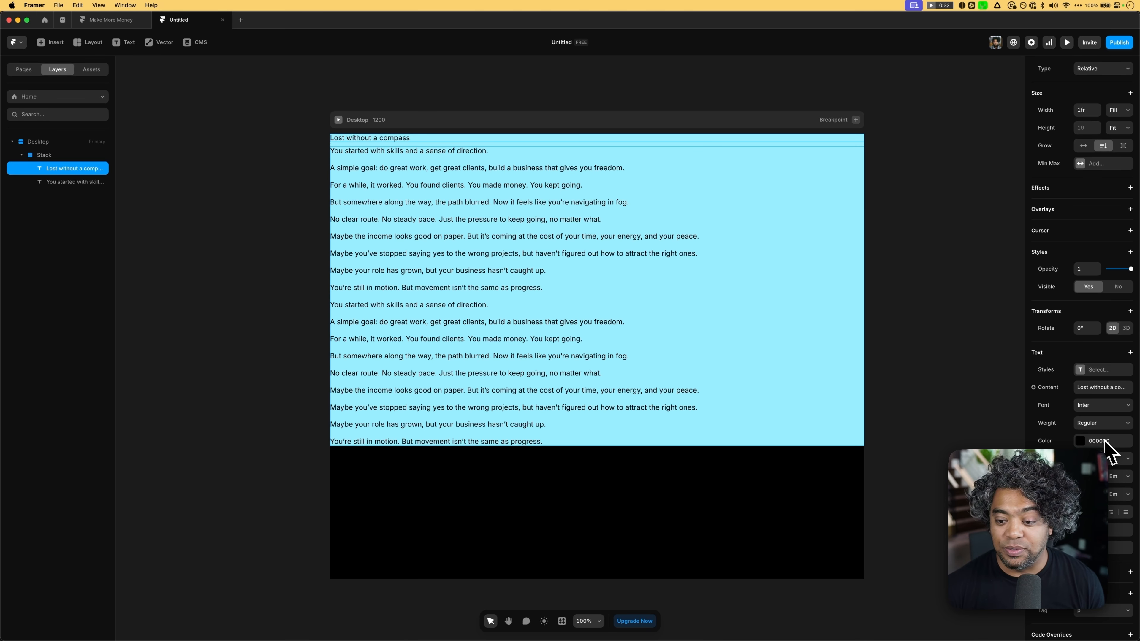
left_click(1091, 460)
type("40")
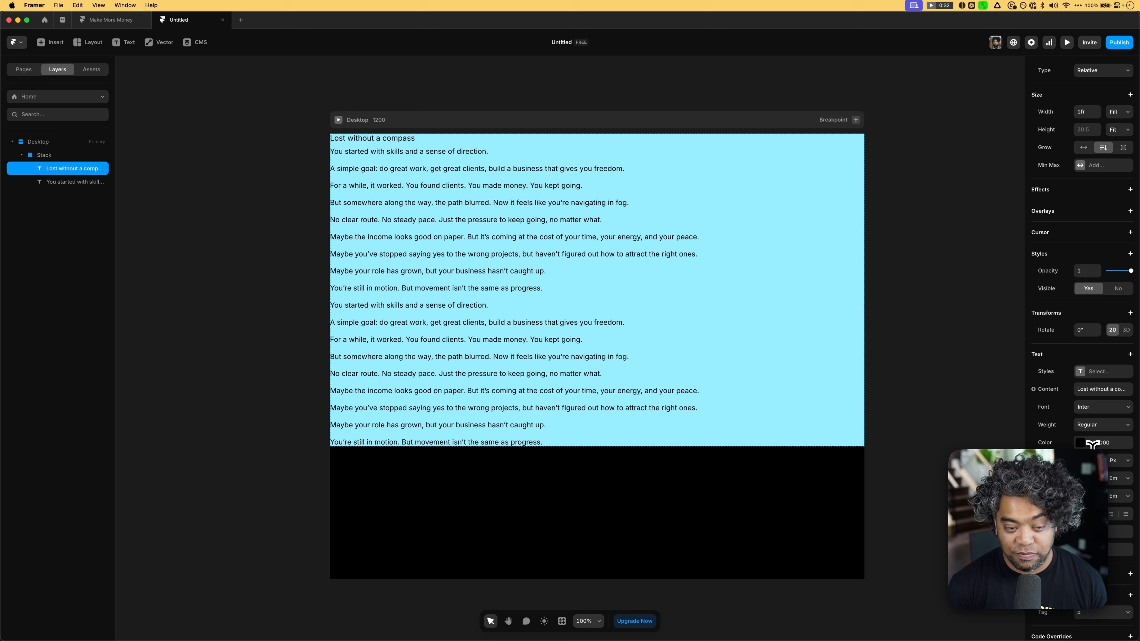
key("Return")
left_click(942, 268)
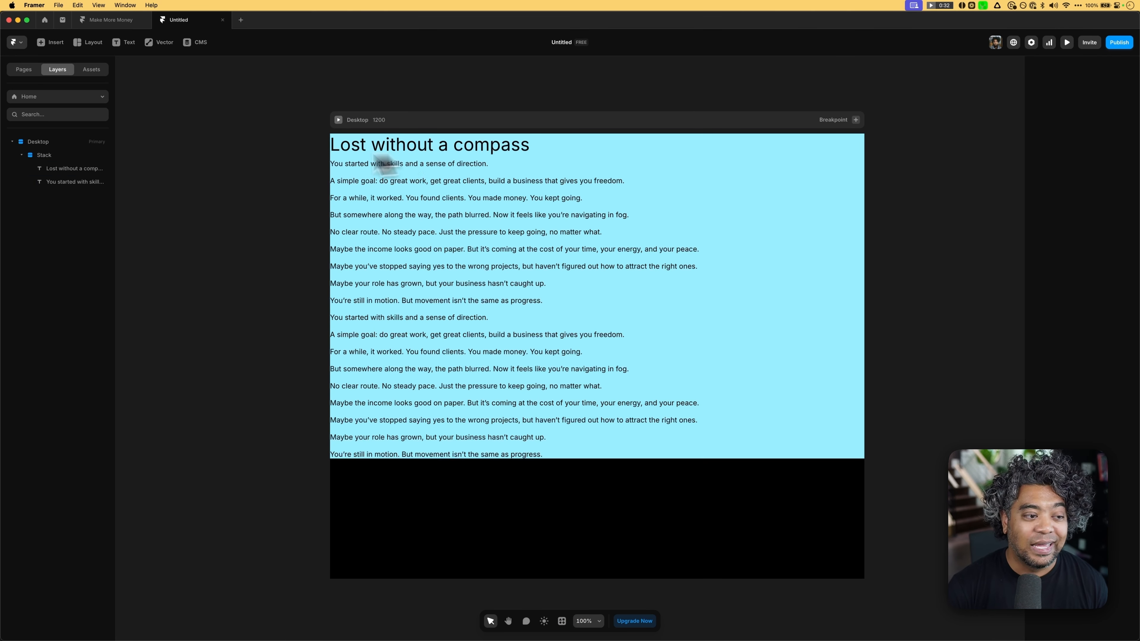
Step: Set the gap of the blue stack to 0
left_click(54, 157)
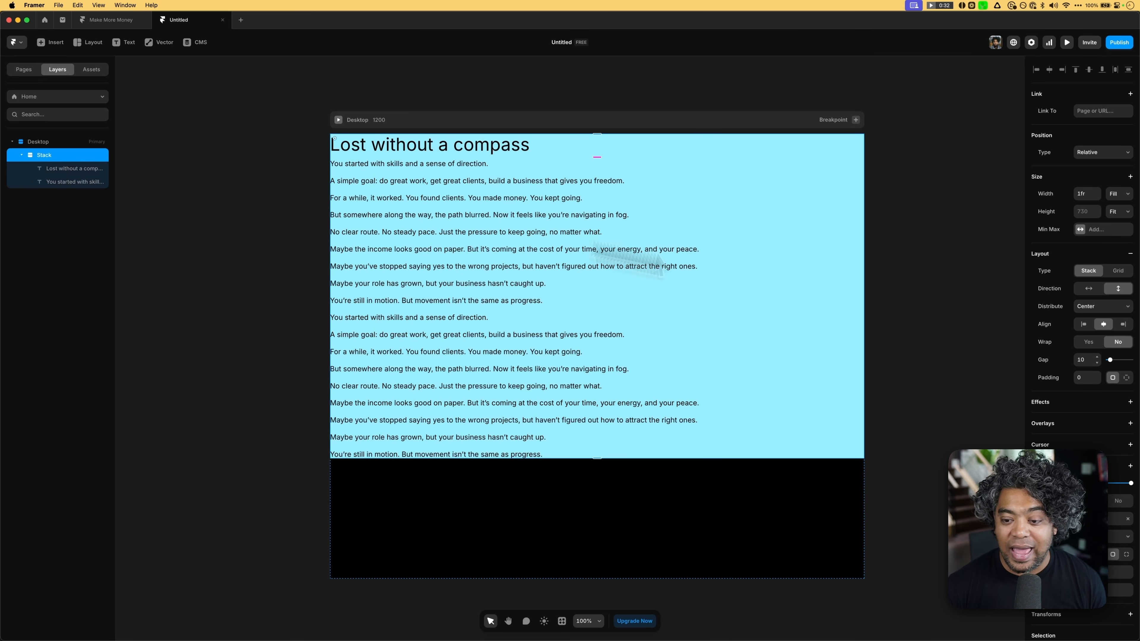
left_click(1085, 359)
type("0")
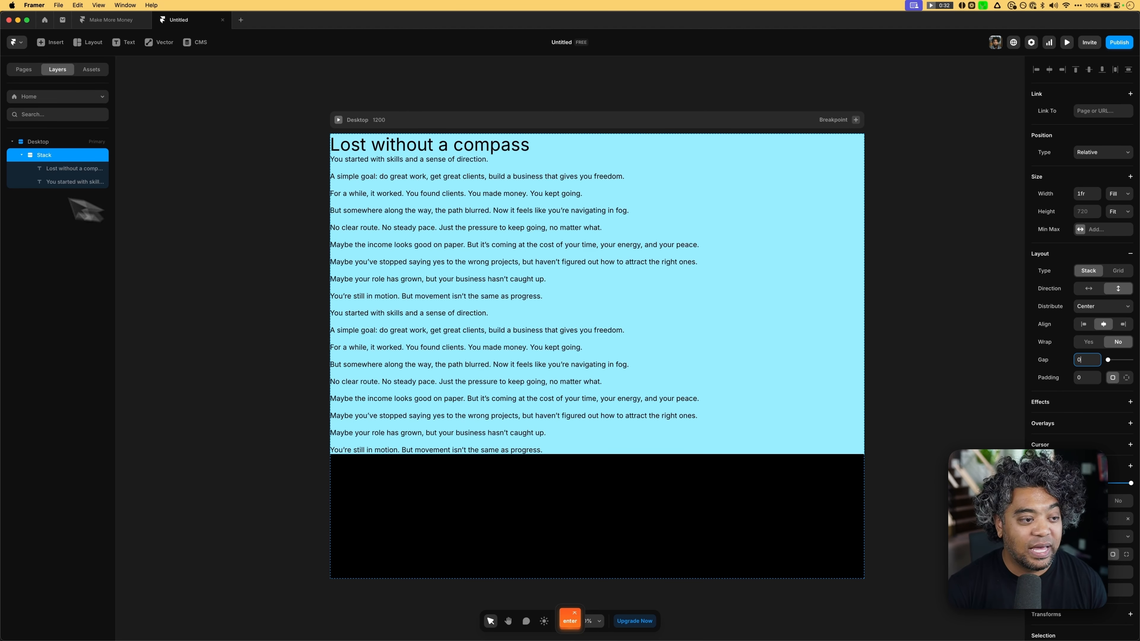
Step: Draw a frame about 109 × 25 between the heading and the body text and set its width to Fill
type("f")
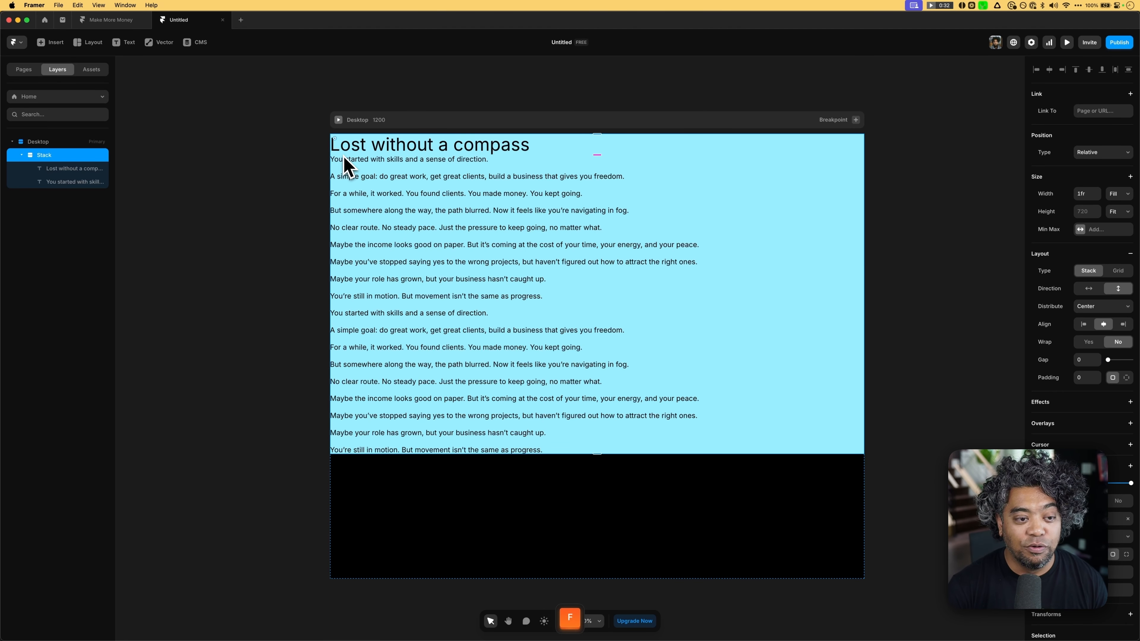
left_click_drag(350, 164, 399, 176)
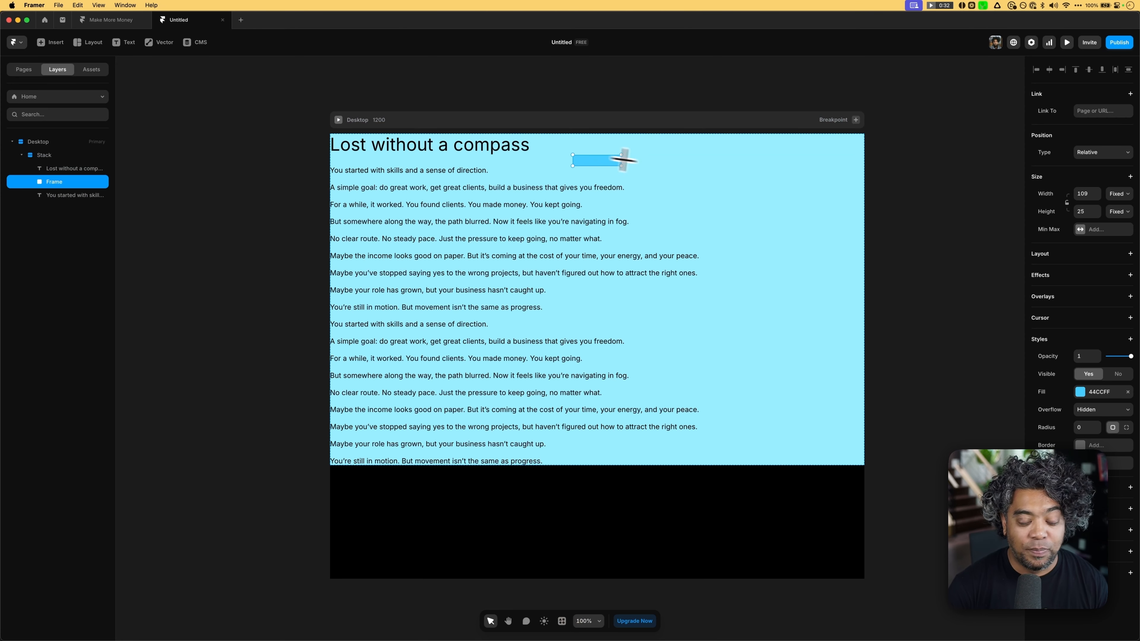
left_click(1124, 195)
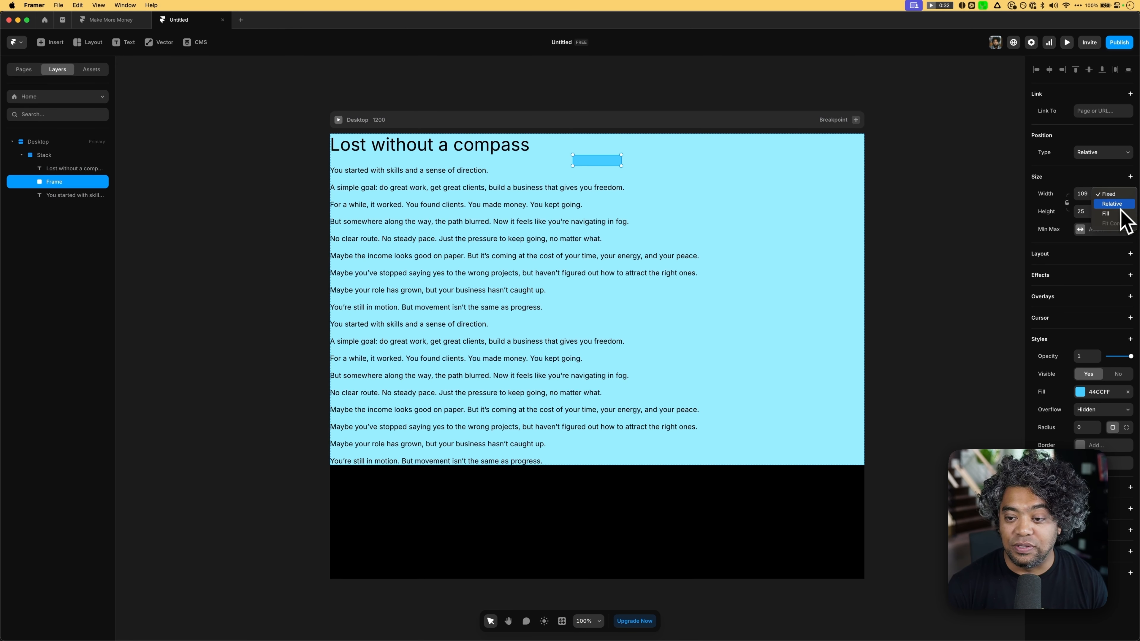
left_click(1118, 213)
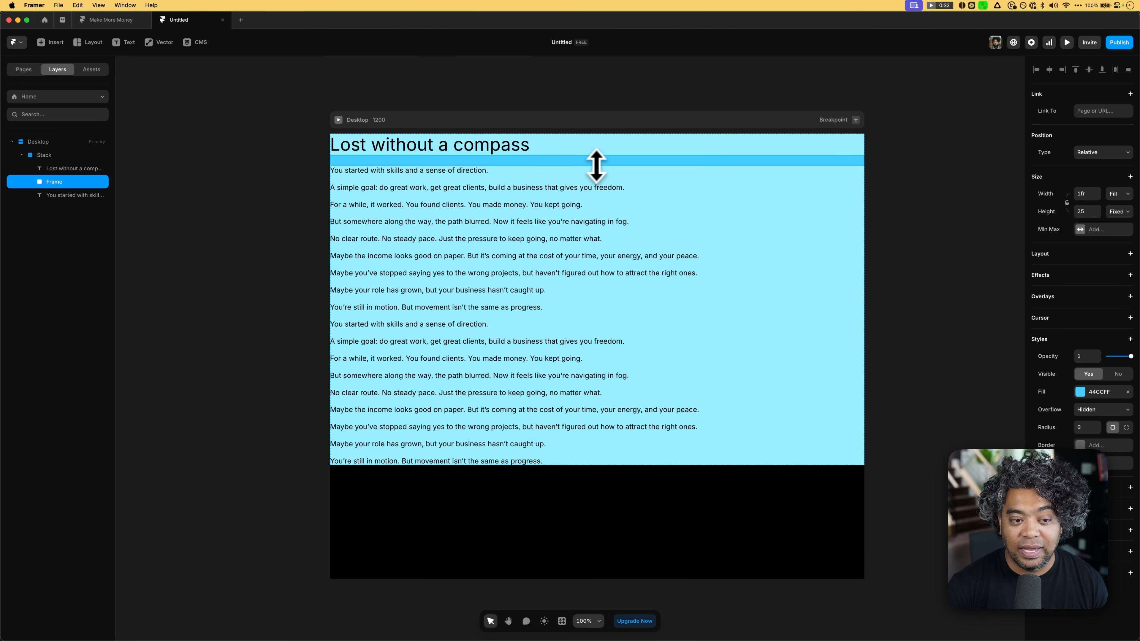
Step: Set the height of the frame between the heading and body text to 120
left_click_drag(596, 166, 583, 204)
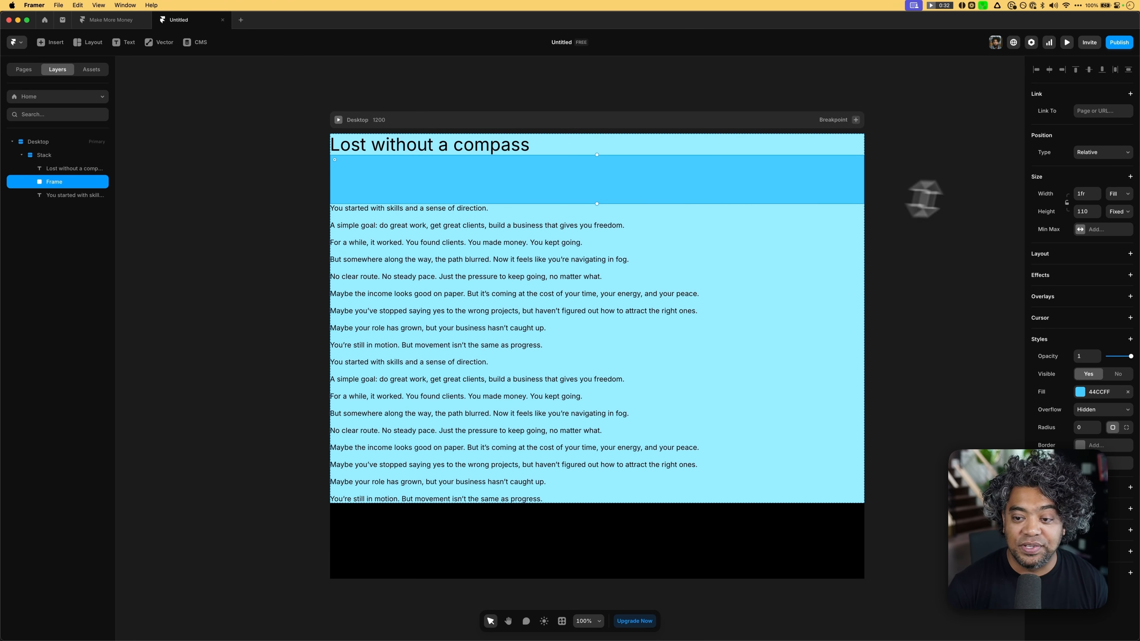
key("super+a")
type("120")
key("Return")
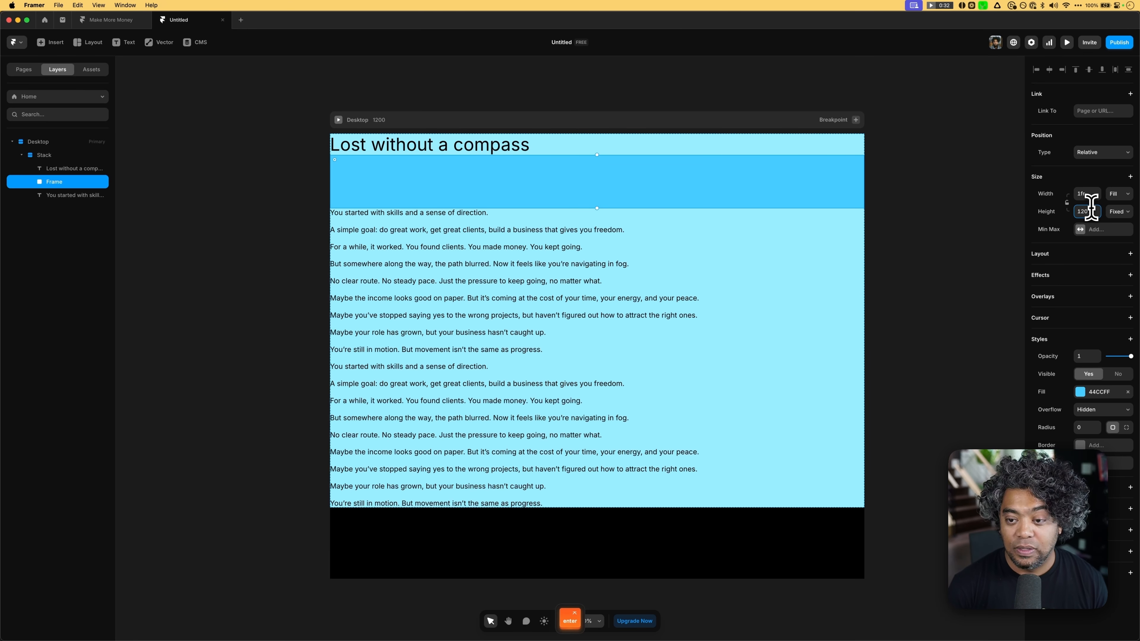
left_click(930, 174)
left_click(696, 206)
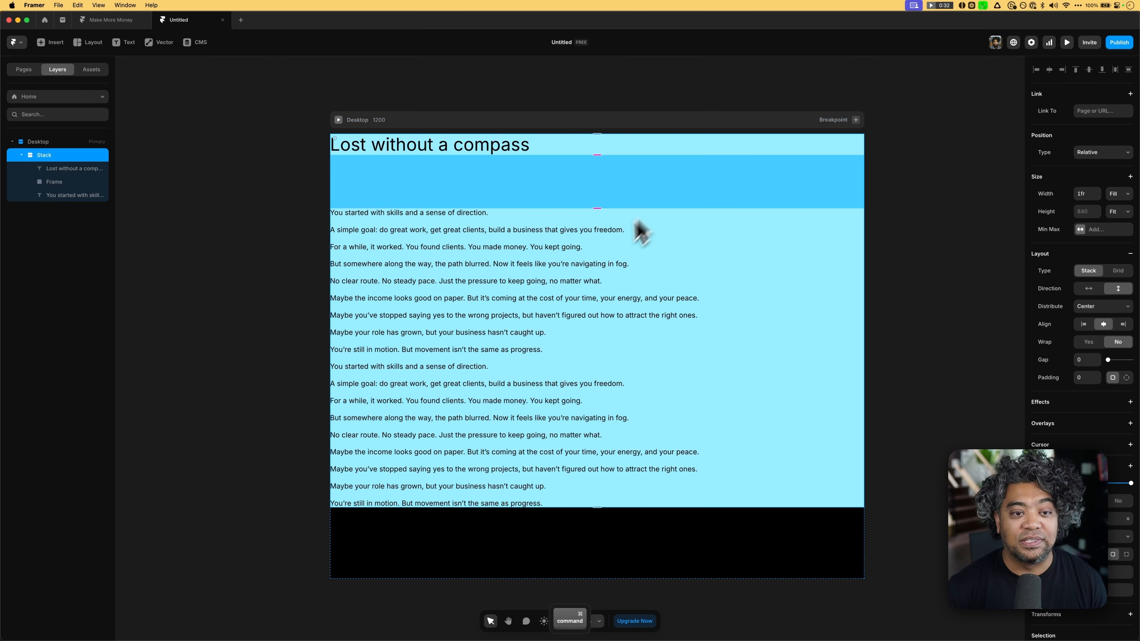
Step: Switch to Figma and set the auto layout gap of the "text well intro" frame to 0
key("super+Tab")
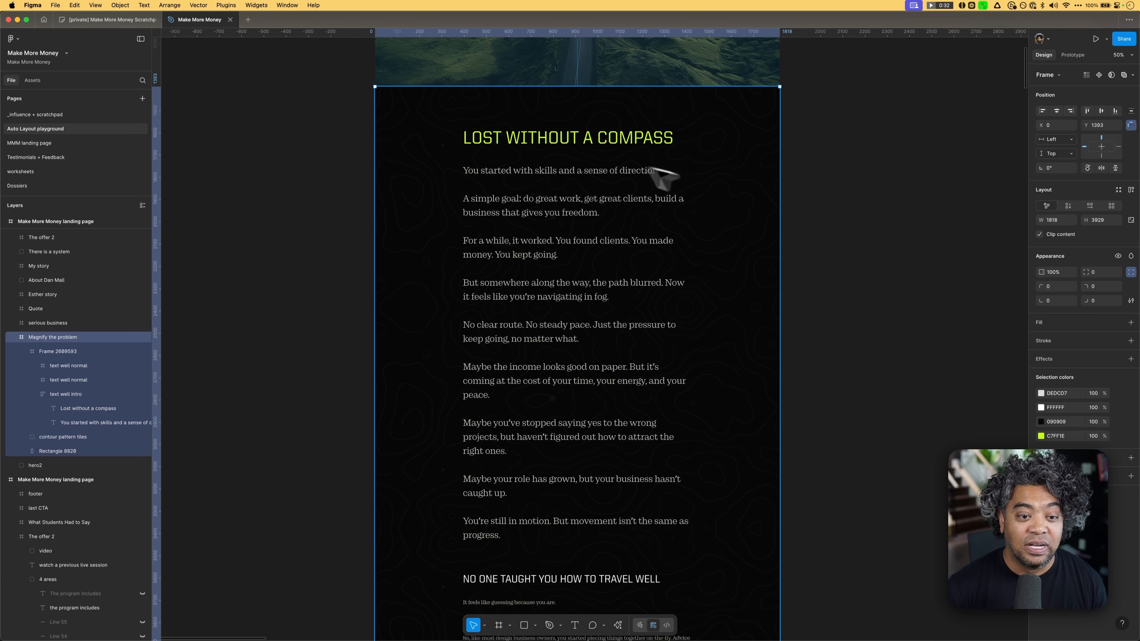
left_click(601, 139, "super")
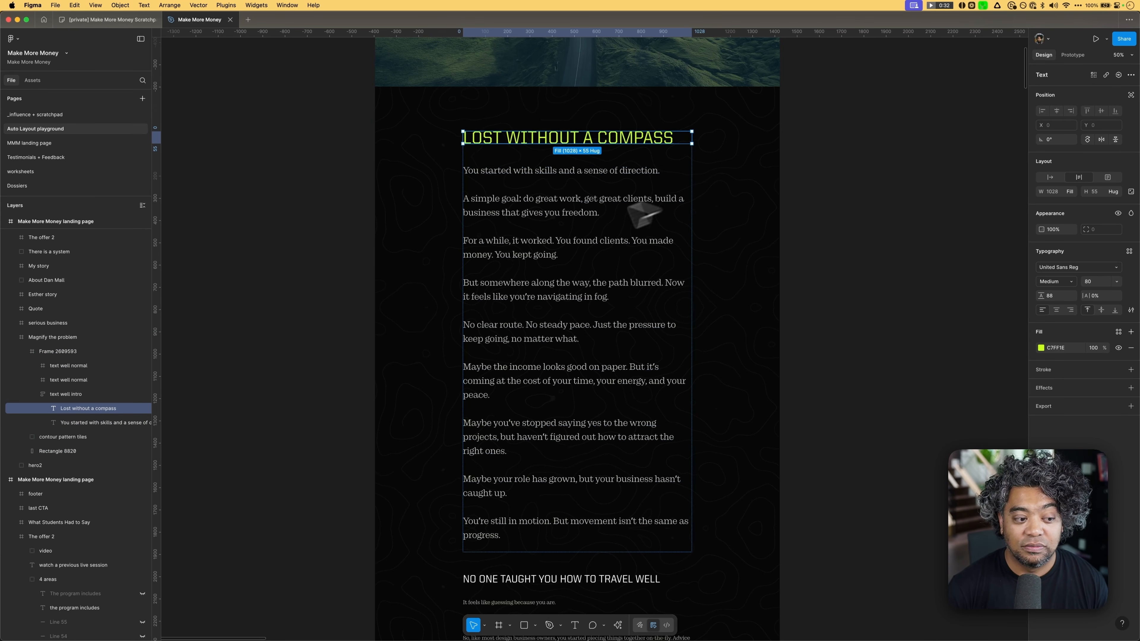
left_click(82, 397)
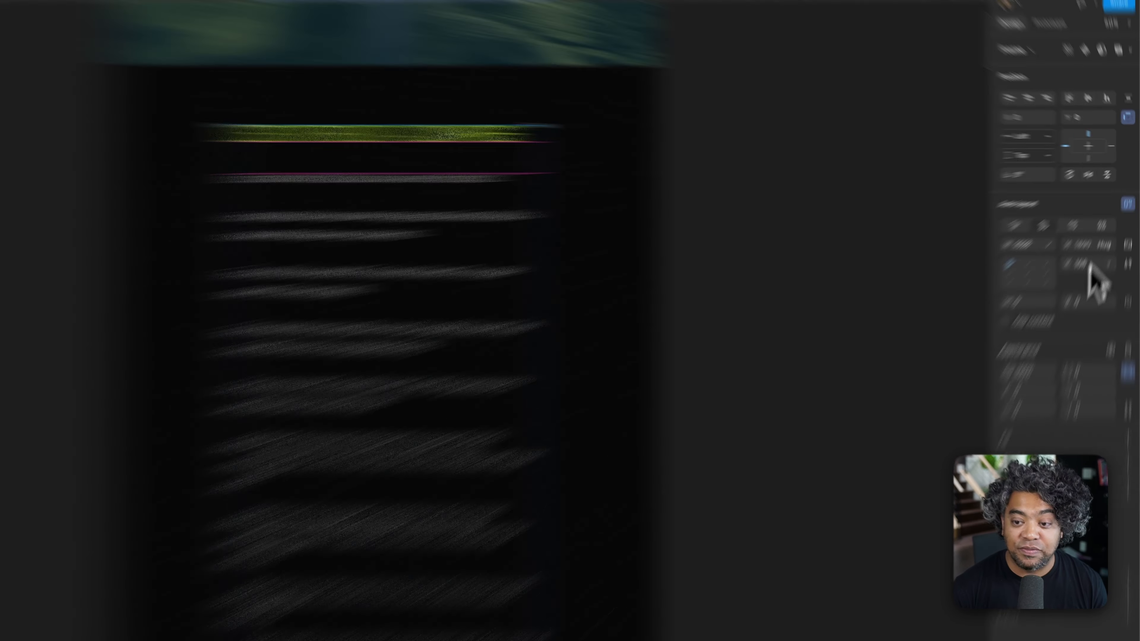
left_click(1100, 235)
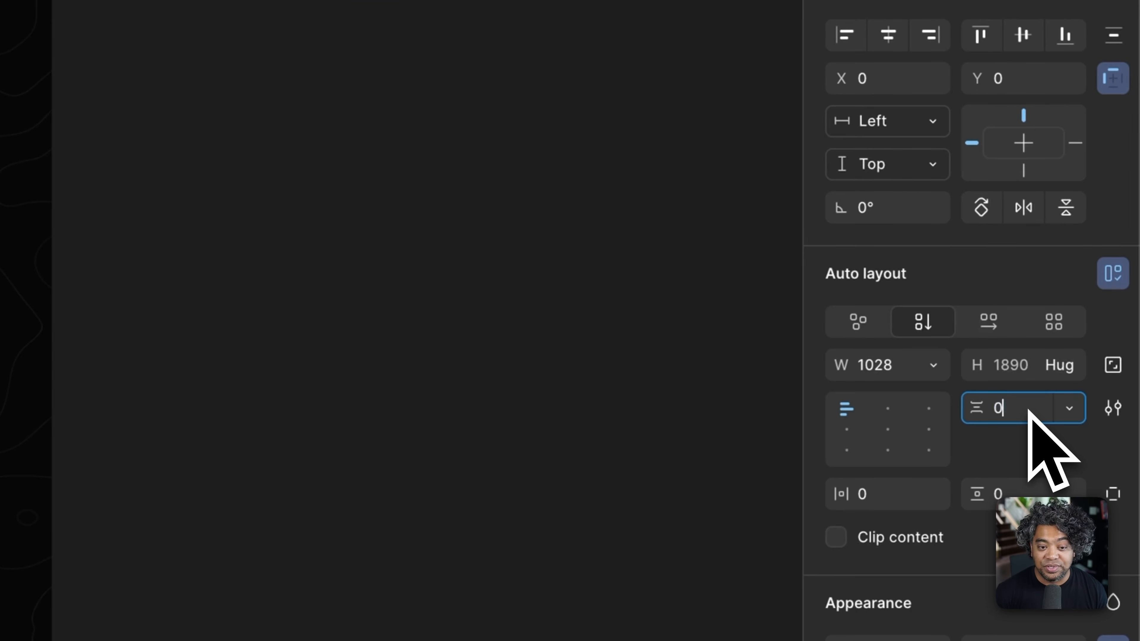
type("0")
key("Return")
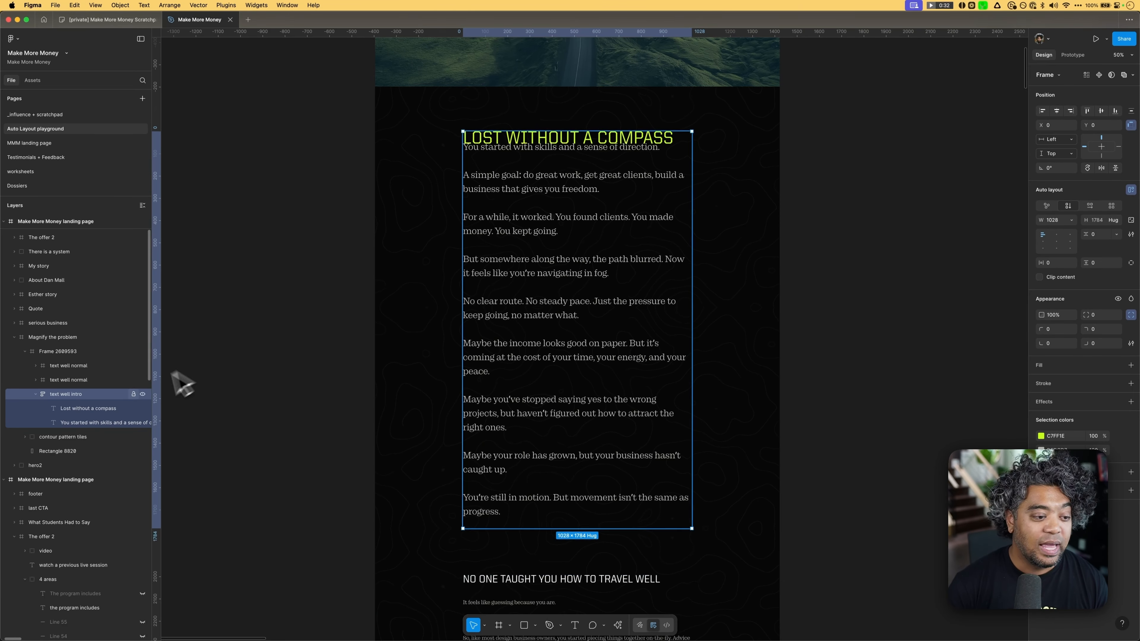
Step: Draw a frame about 214 × 64 between the "Lost without a compass" heading and body text, with width Fill container and height 80
key("f")
left_click_drag(462, 144, 511, 158)
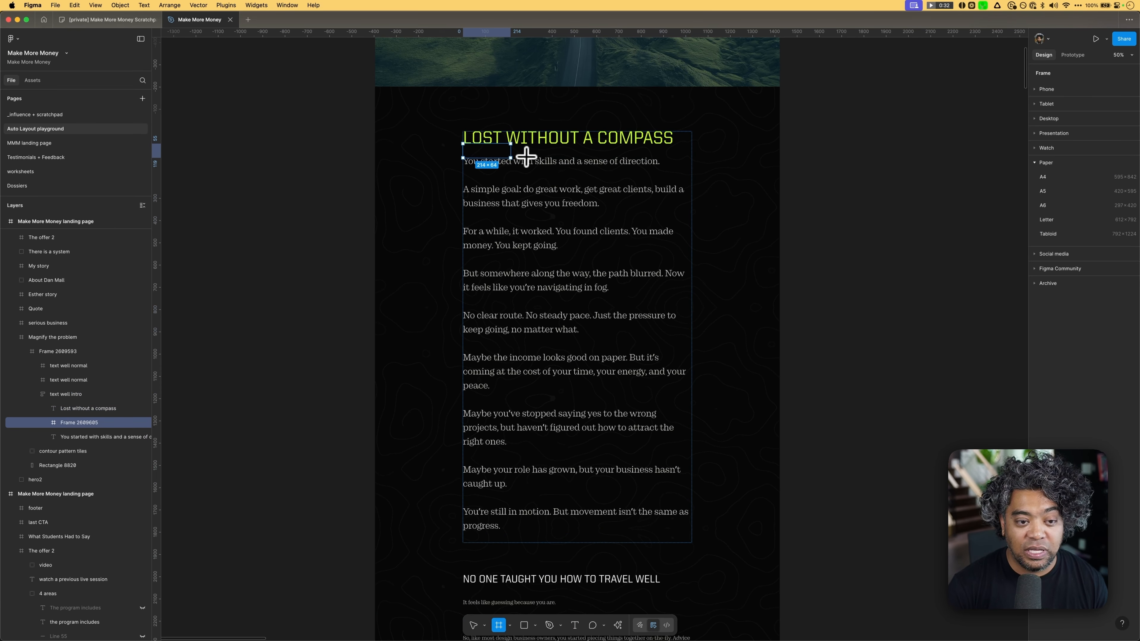
left_click(1071, 191)
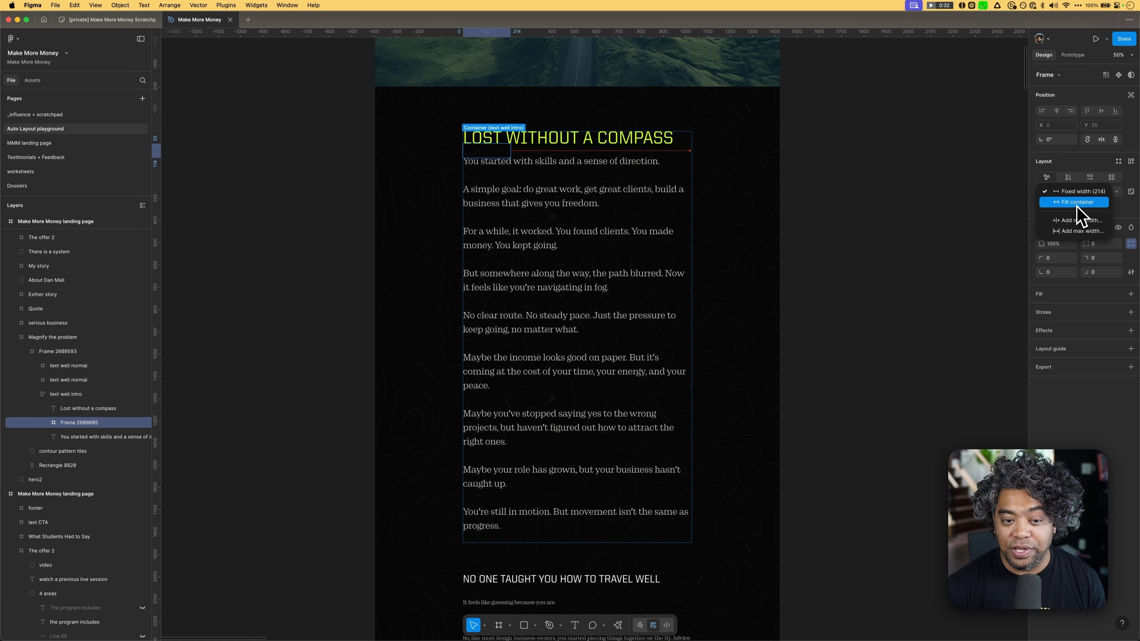
left_click(1076, 205)
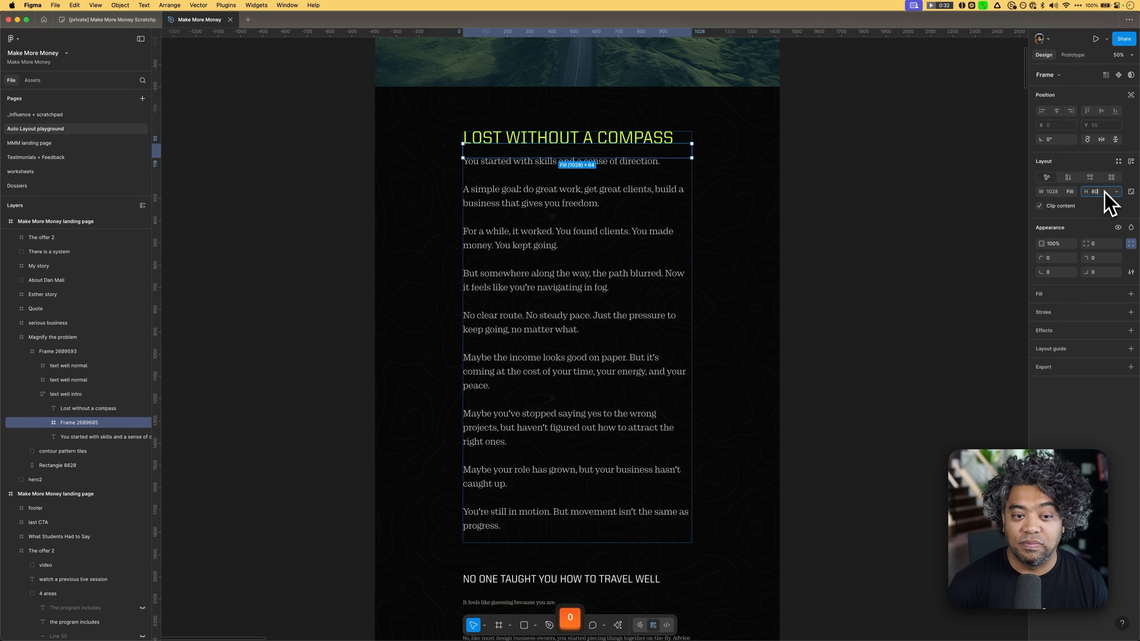
left_click(1104, 192)
type("80")
key("Return")
left_click(895, 220)
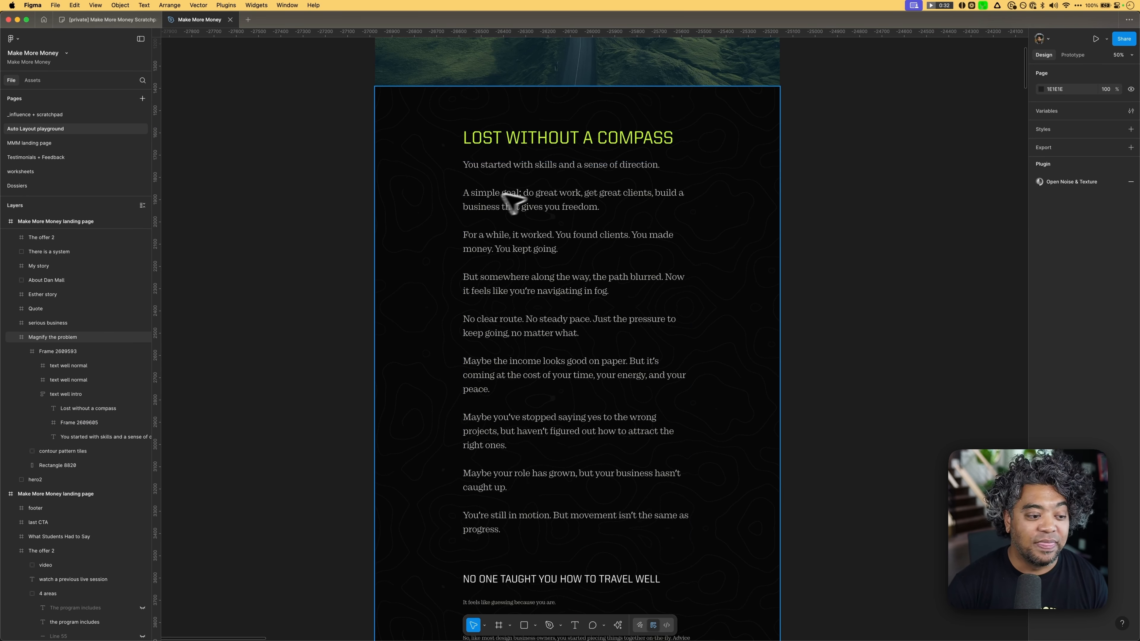
Step: Rename the new frame between the heading and the body text as _spacer
double_click(79, 422)
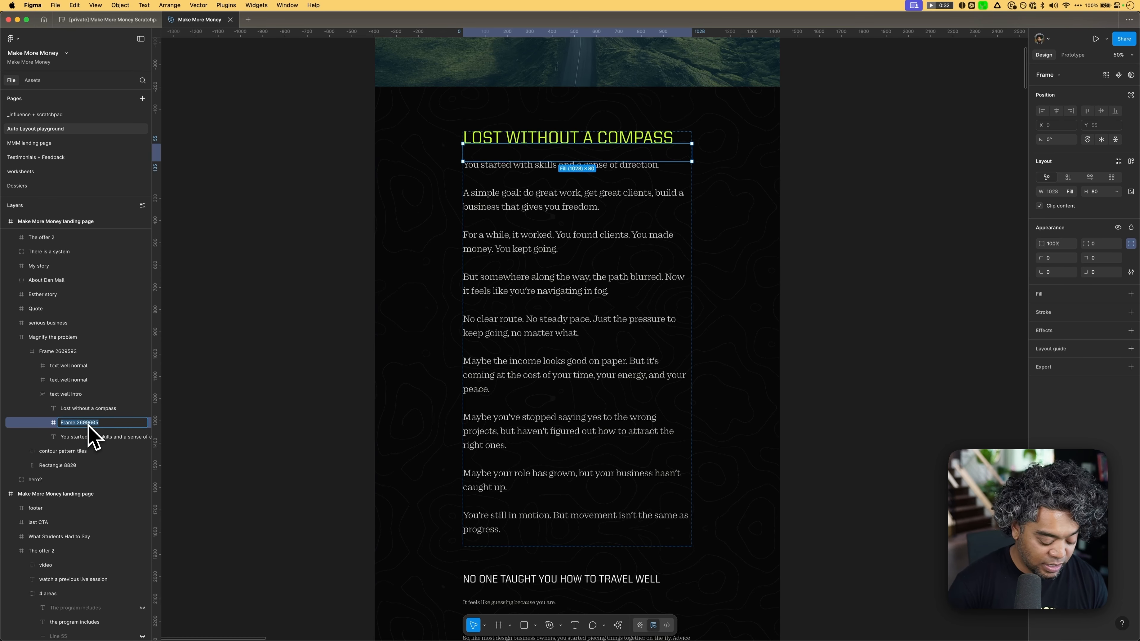
type("_sp")
type("a")
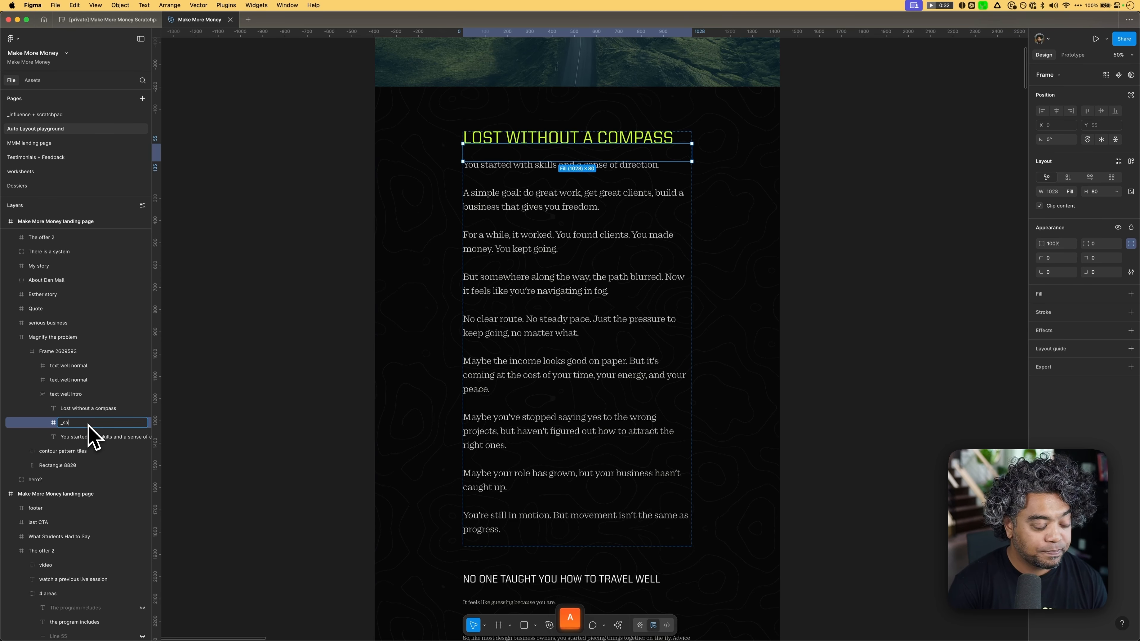
type("cer")
key("Return")
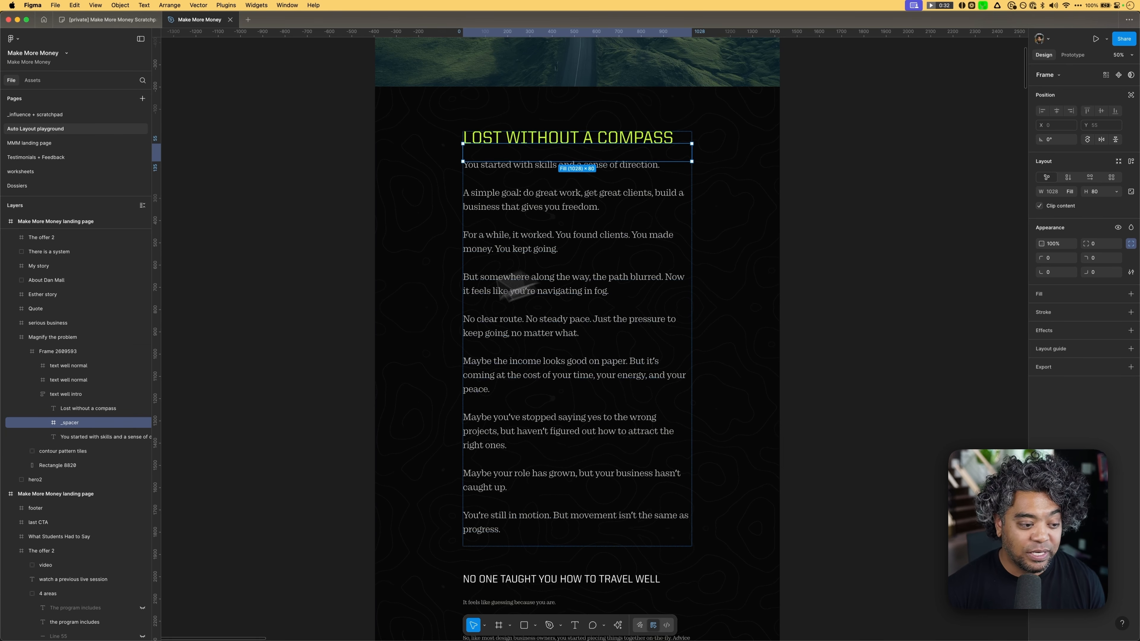
Step: Duplicate the "Lost without a compass" heading and the _spacer frame, ordering the copies below the first spacer as heading, then spacer
left_click(101, 409)
key("super+d")
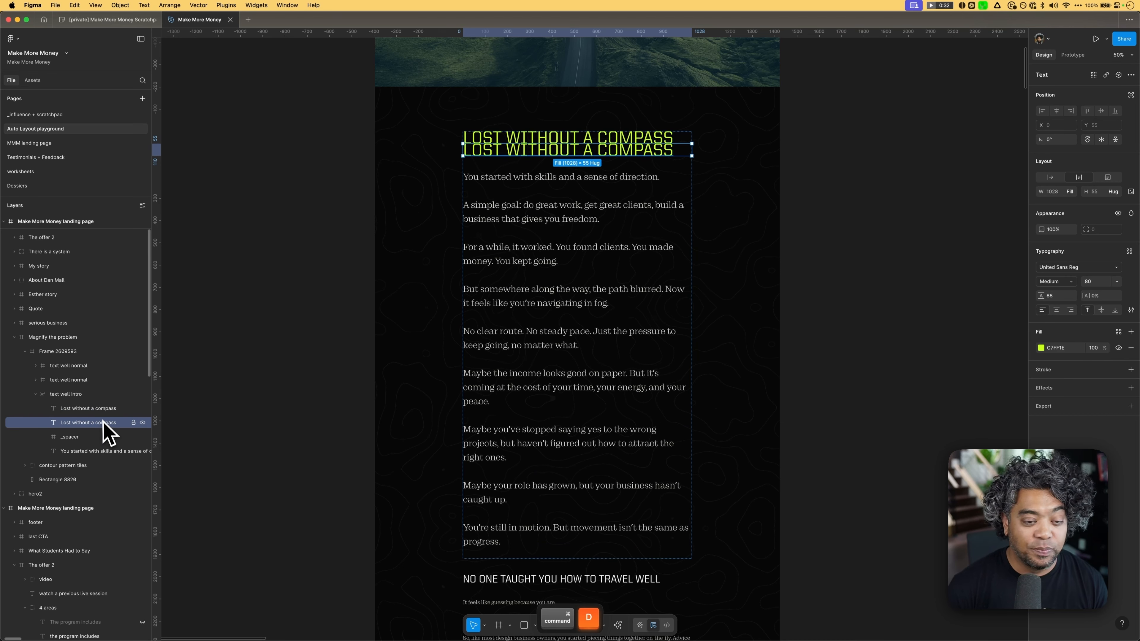
key("Down")
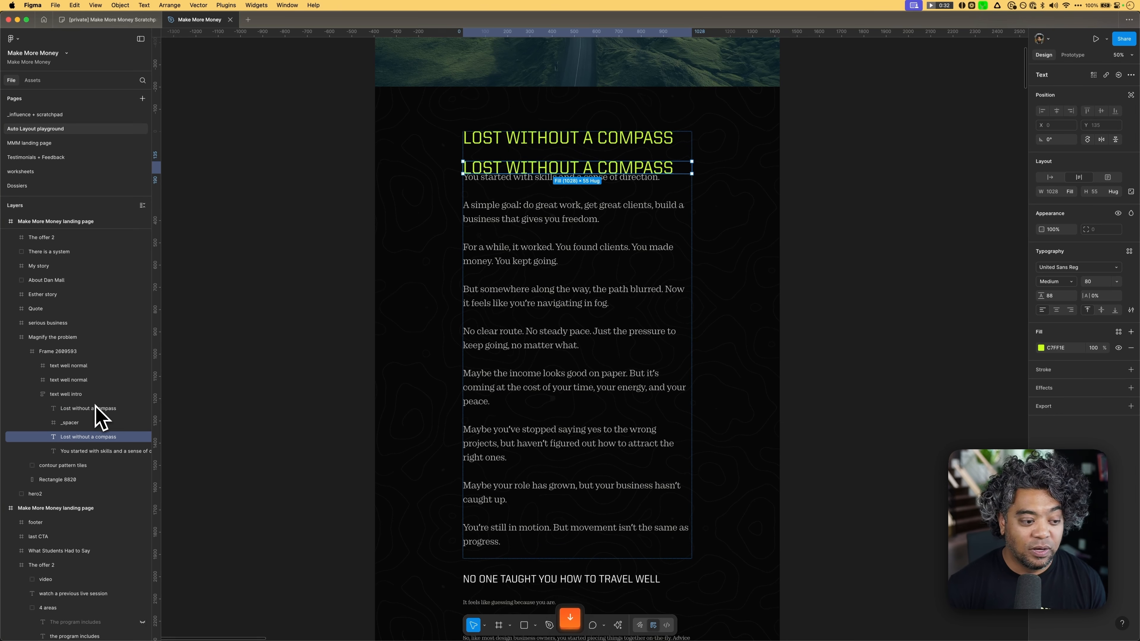
left_click(95, 422)
key("super+d")
key("Down")
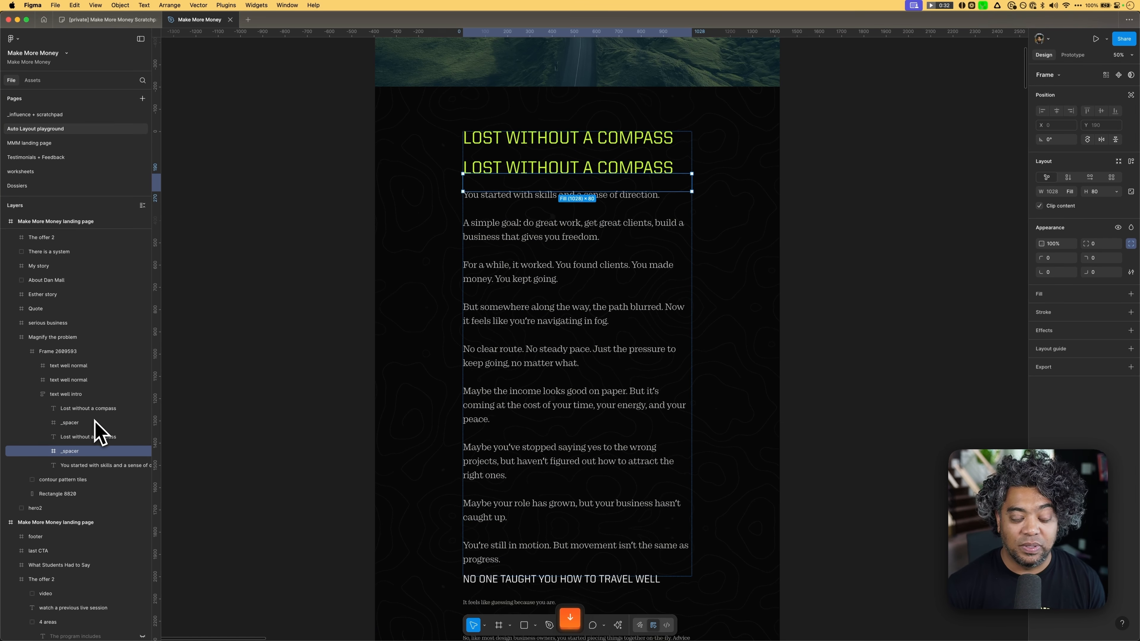
Step: Set the font size of the duplicated "Lost without a compass" heading to 24
left_click(551, 168, "super")
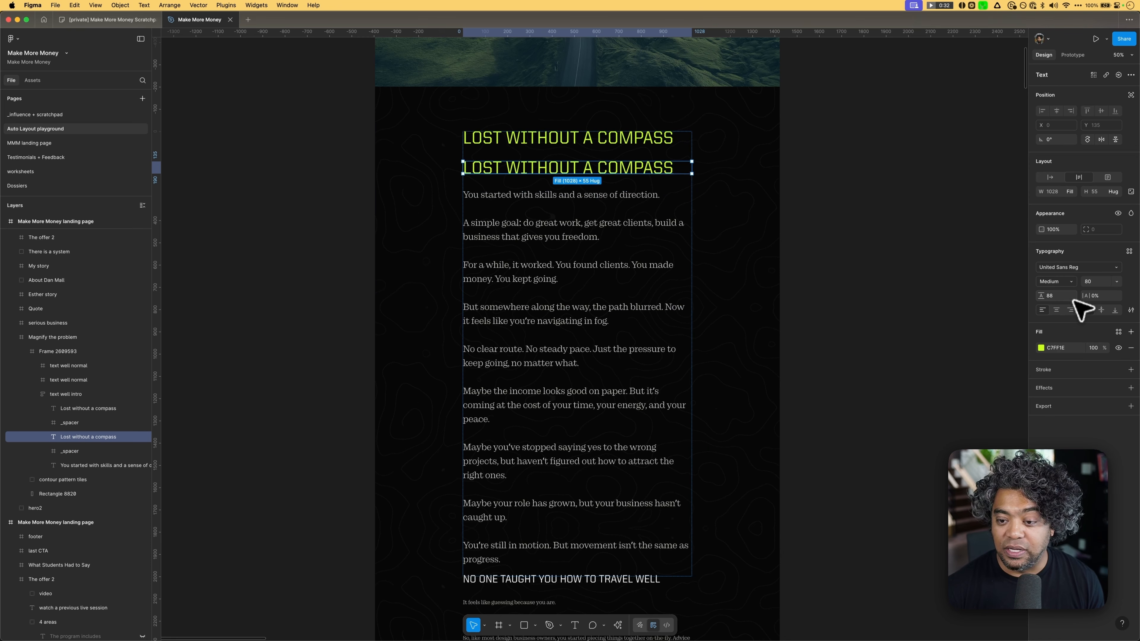
left_click(1116, 281)
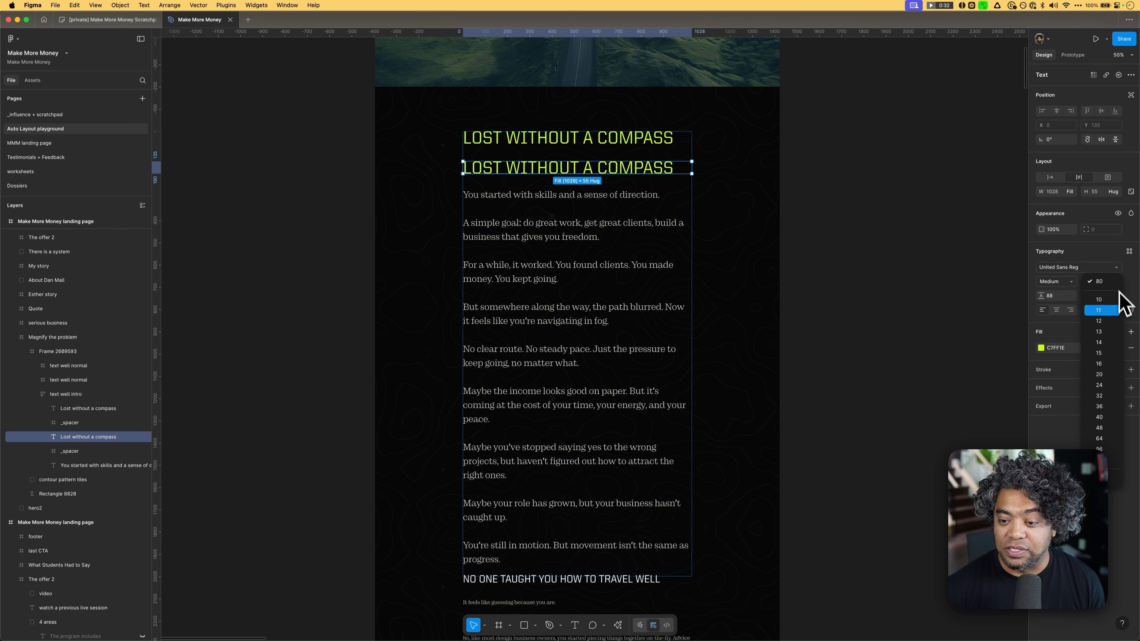
left_click(1106, 383)
left_click(847, 229)
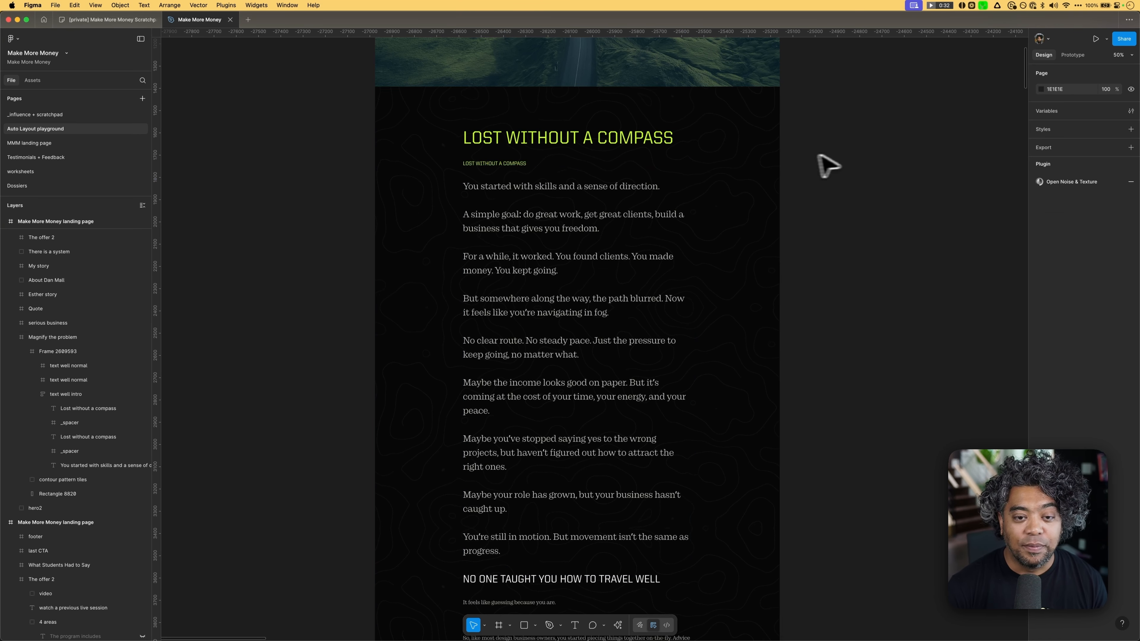
Step: Reduce the height of the first _spacer, between the two headings, to 50
key("equal")
scroll(838, 155, "up", 6)
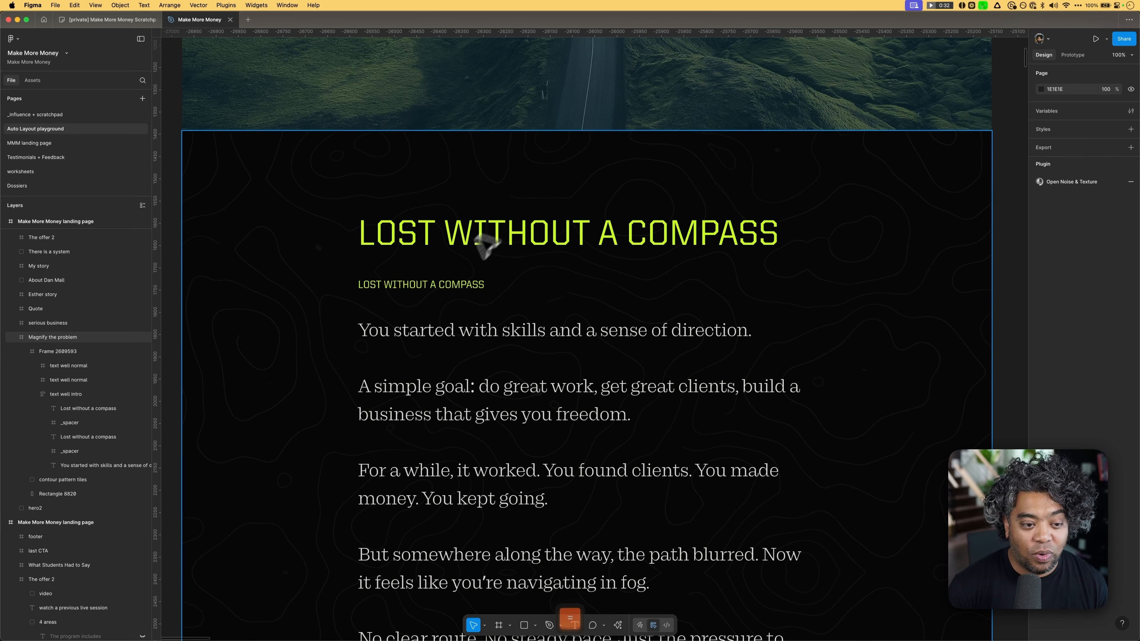
left_click(446, 271, "super")
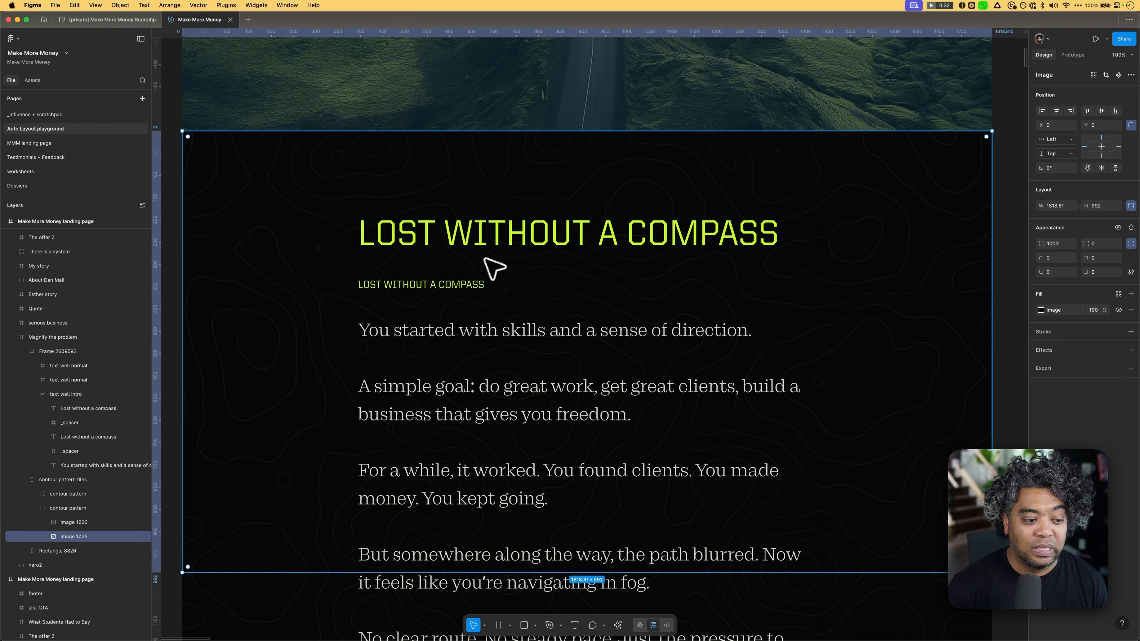
left_click(80, 423)
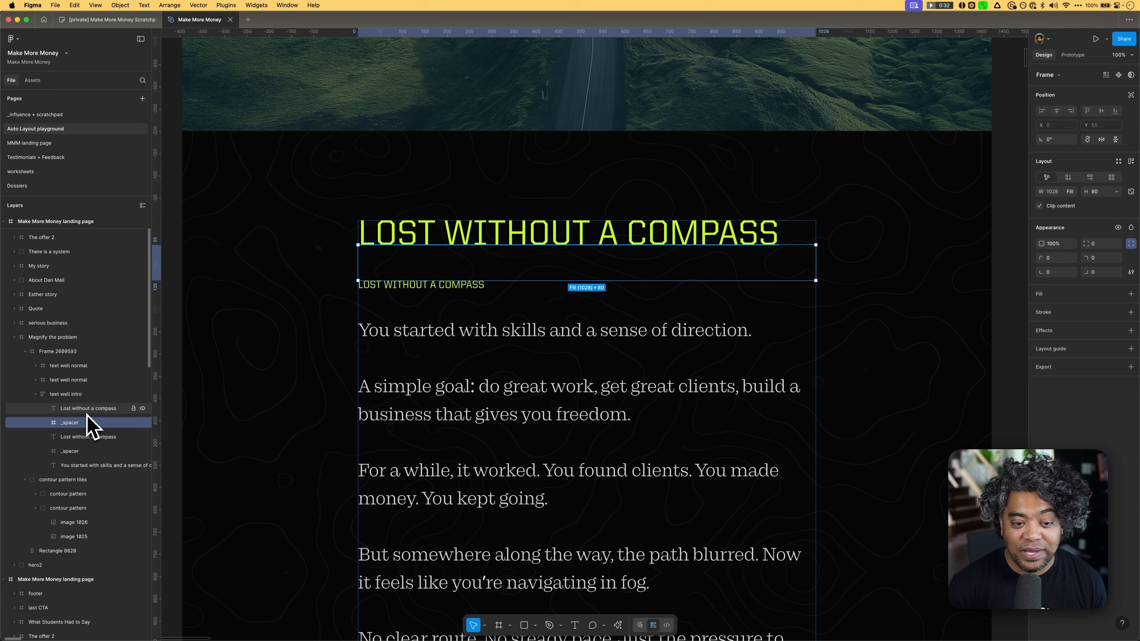
key("shift+super+Up")
key("shift+super+Up")
key("shift+super+Up")
key("shift+super+Up")
key("shift+super+Down")
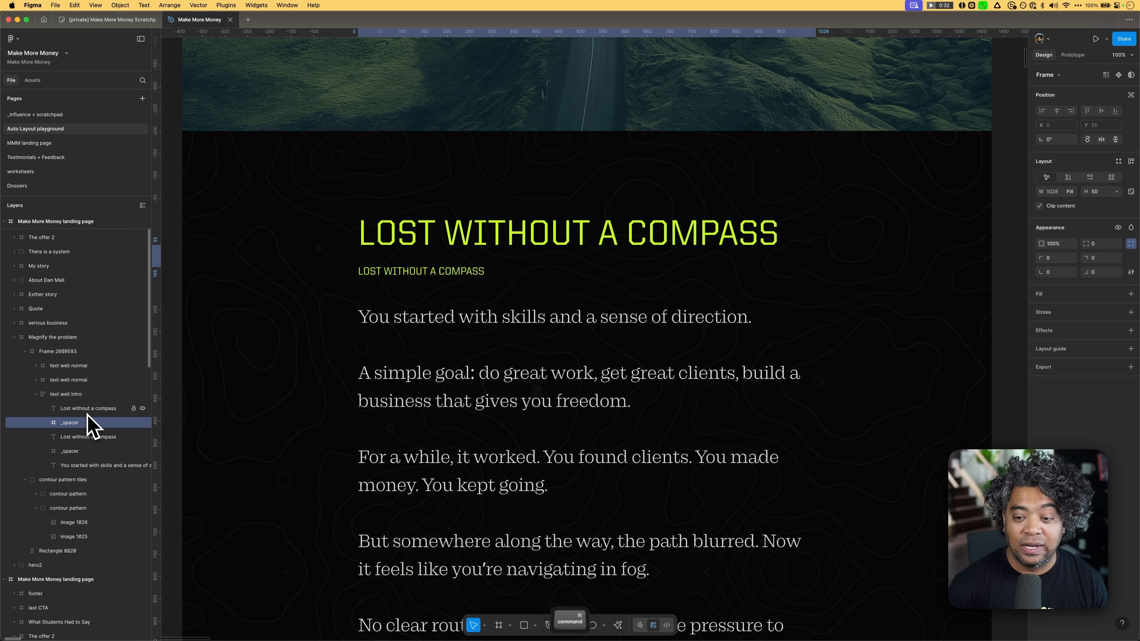
left_click(100, 394)
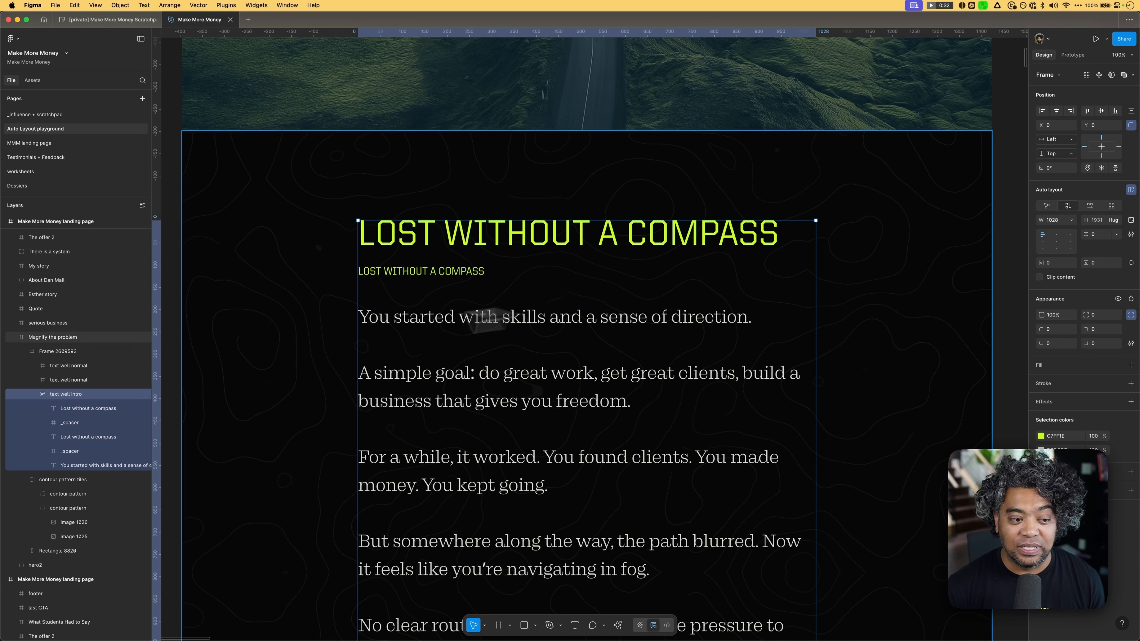
left_click(171, 355)
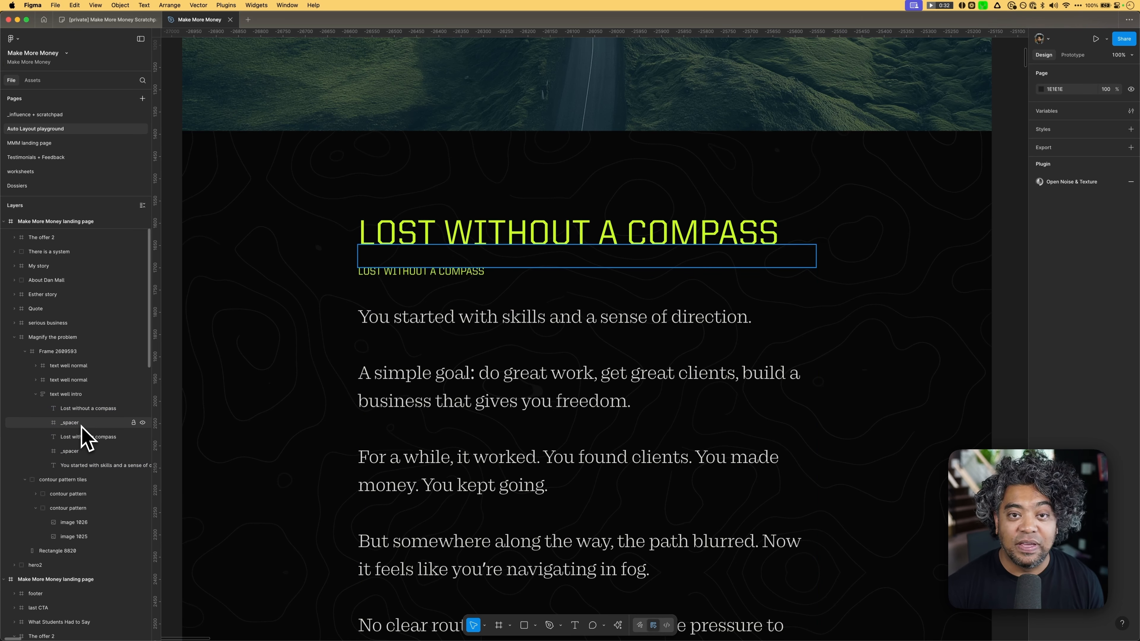
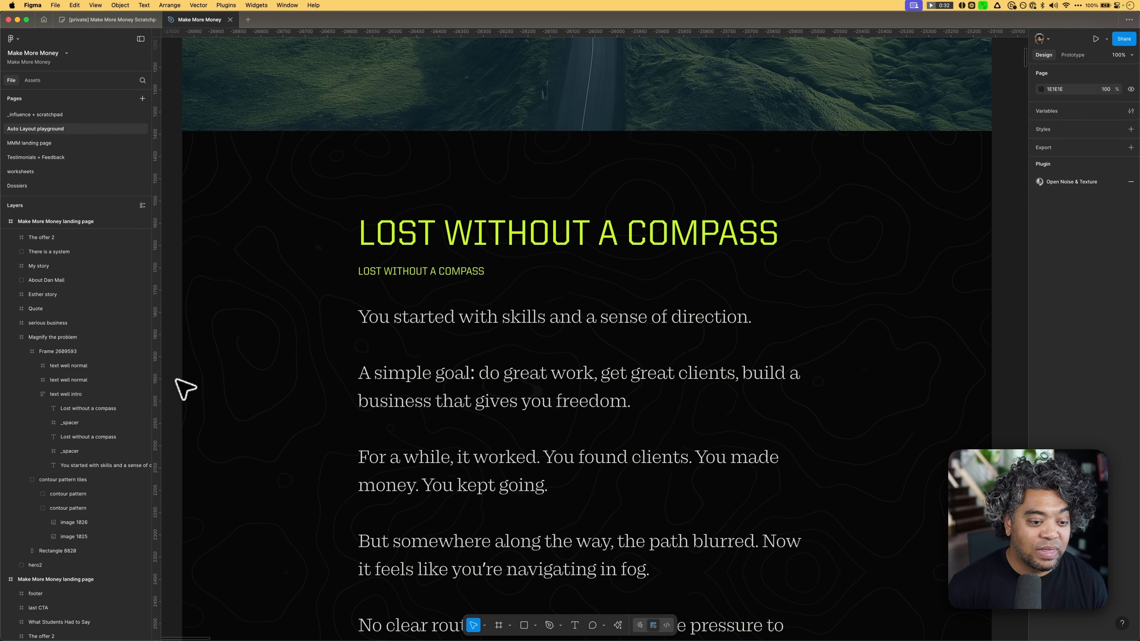
Step: Apply auto layout to the frame holding the "Self-paced video course" title and description in "The offer 2" and set its gap to 0
key("super+minus")
key("super+minus")
key("super+minus")
scroll(680, 444, "down", 8)
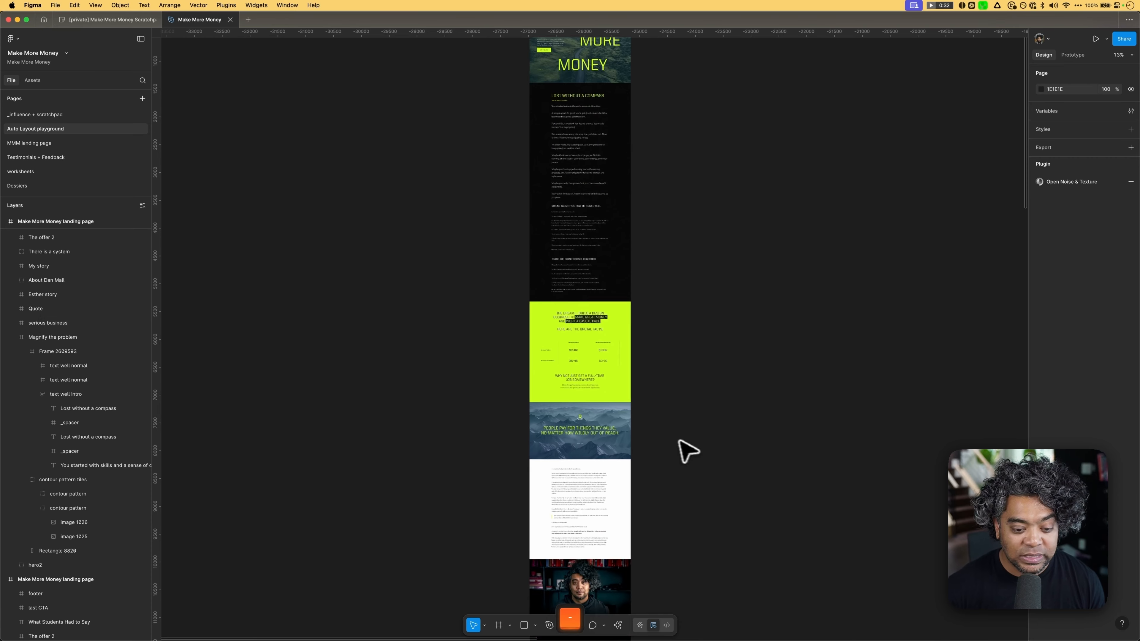
scroll(679, 439, "down", 15)
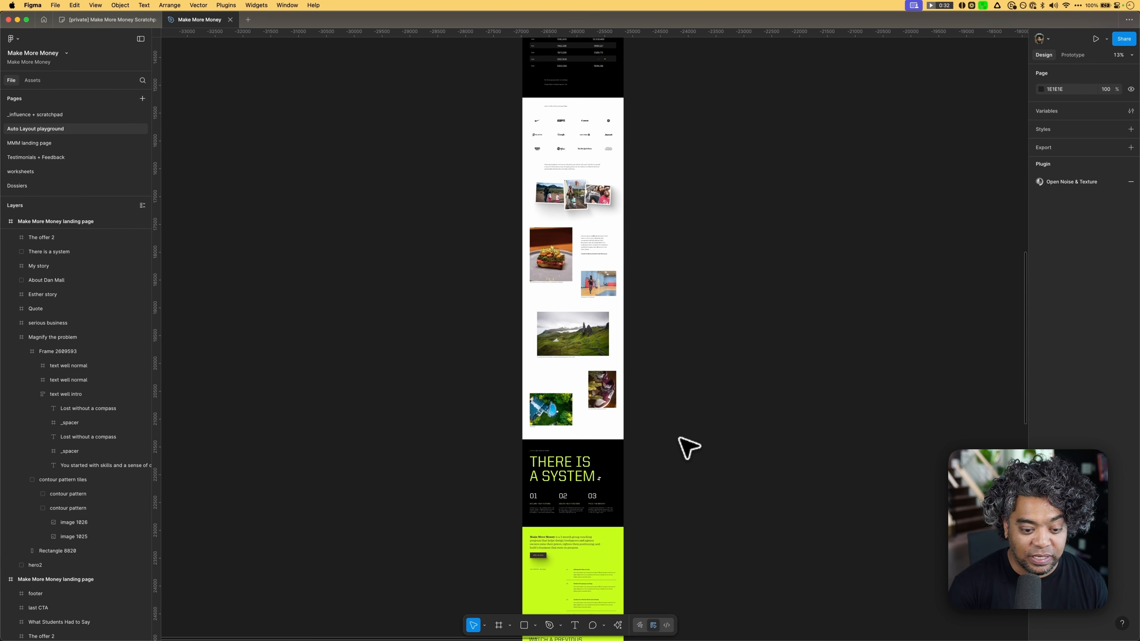
key("super+equal")
key("super+equal")
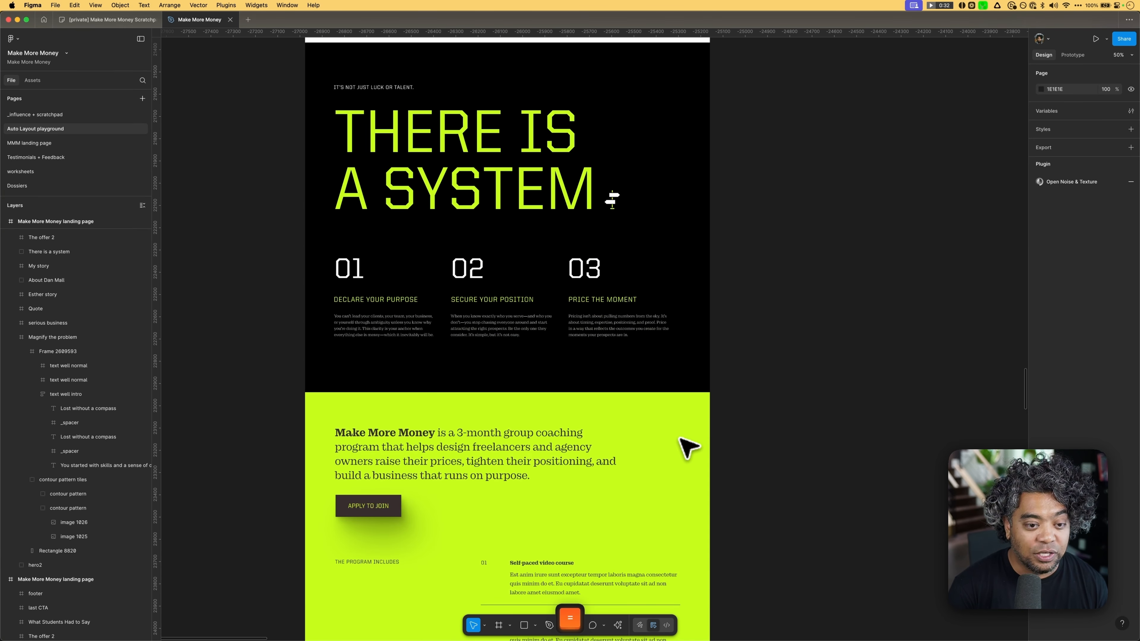
scroll(689, 446, "down", 7)
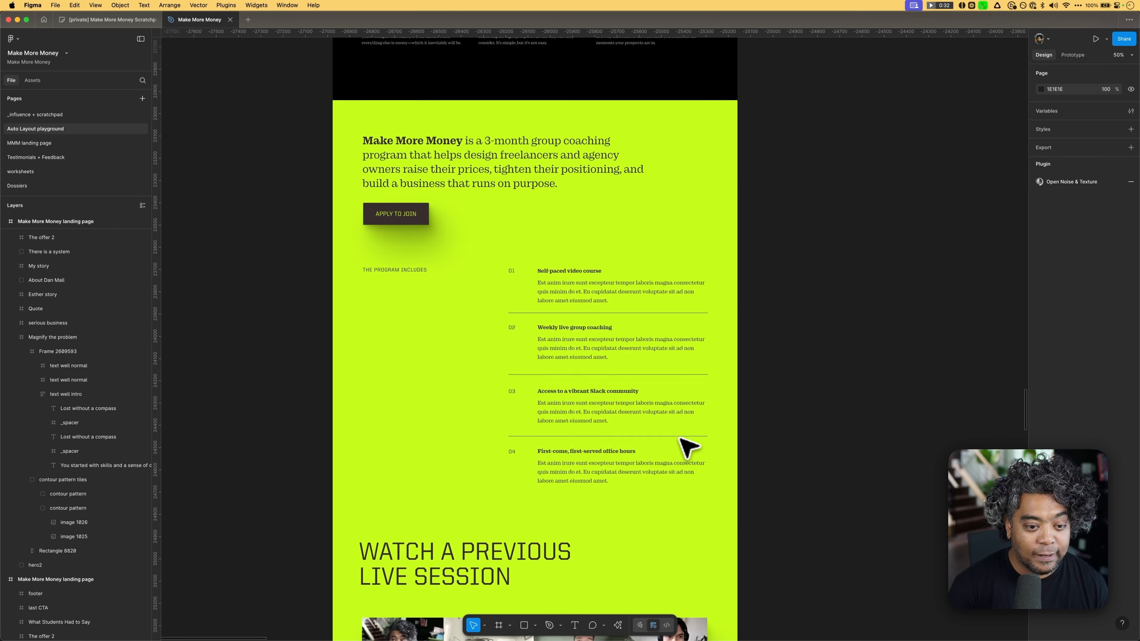
key("super+equal")
scroll(680, 439, "left", 1)
scroll(679, 439, "down", 1)
scroll(679, 439, "up", 1)
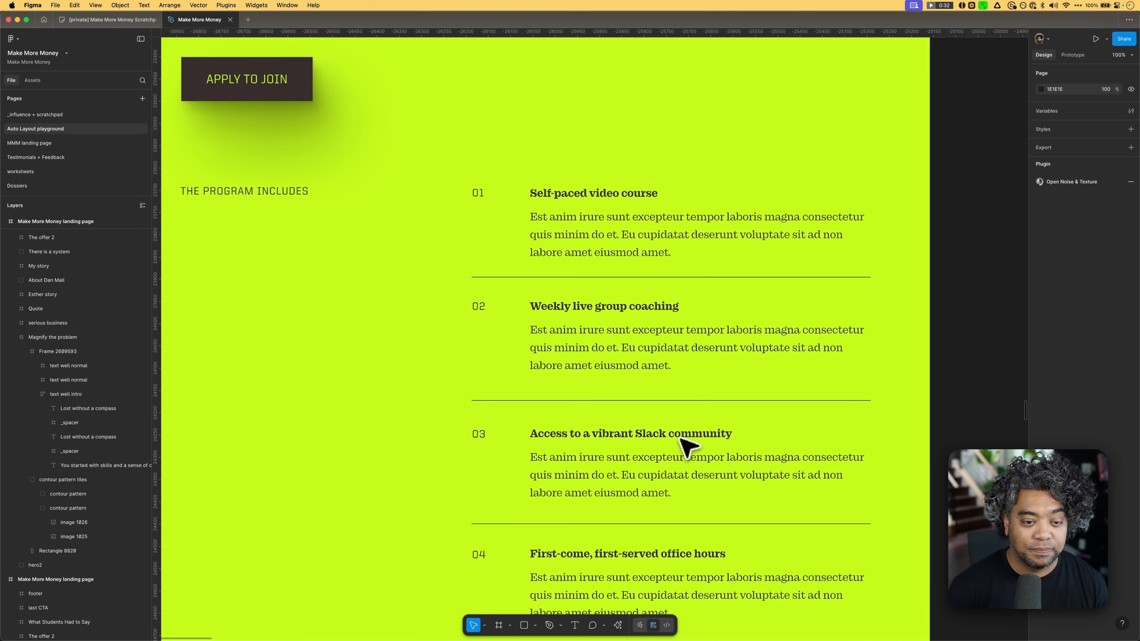
left_click(611, 227, "super")
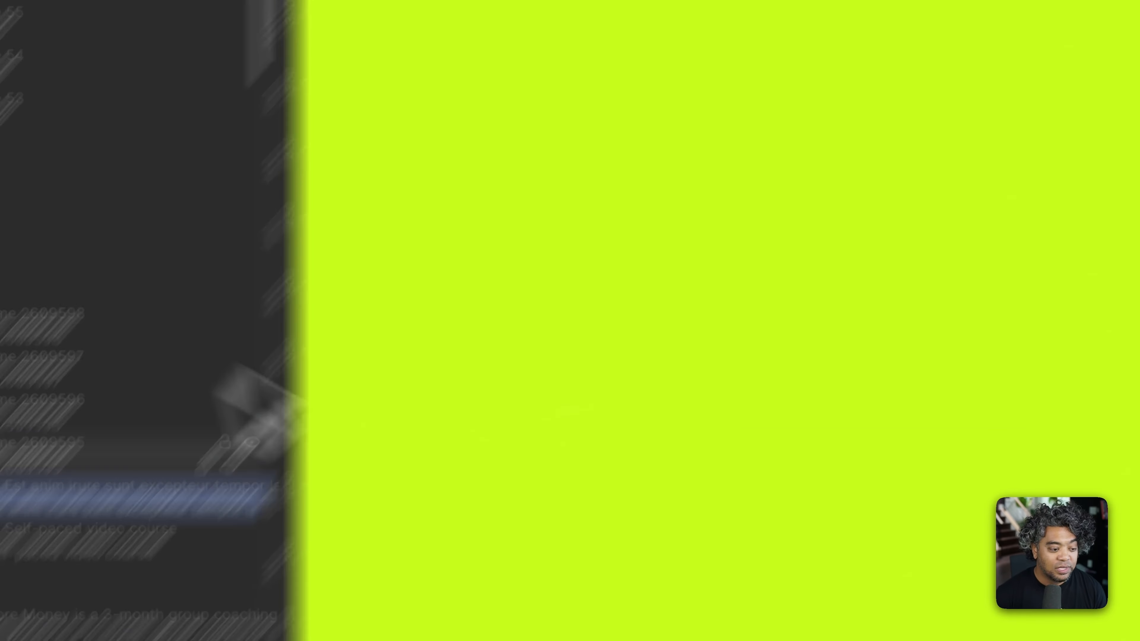
left_click(268, 224)
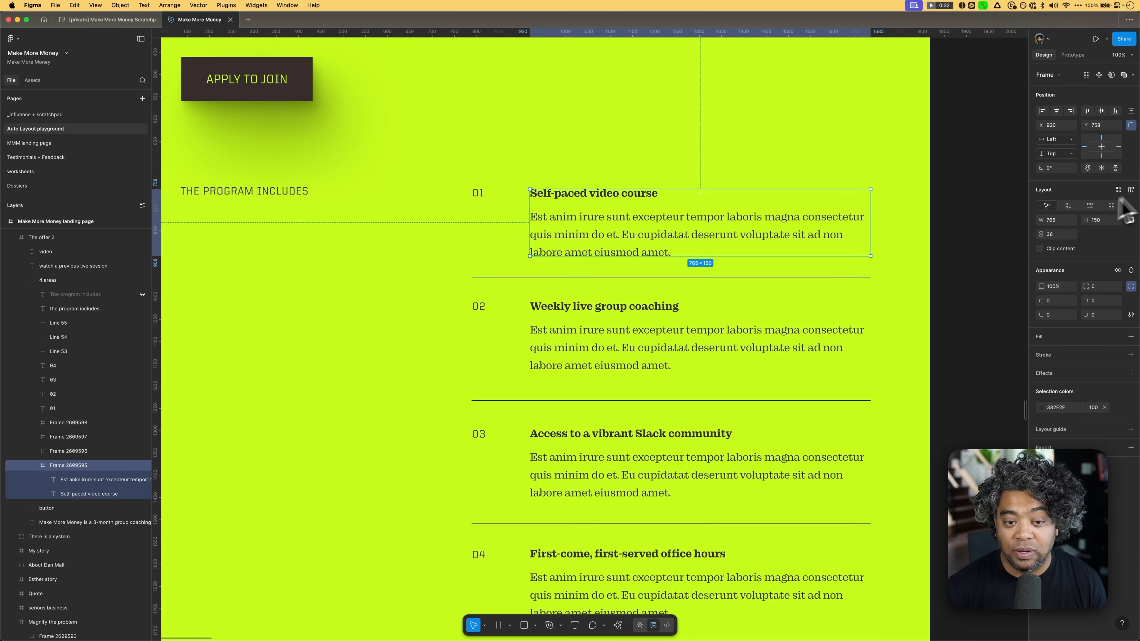
key("shift+a")
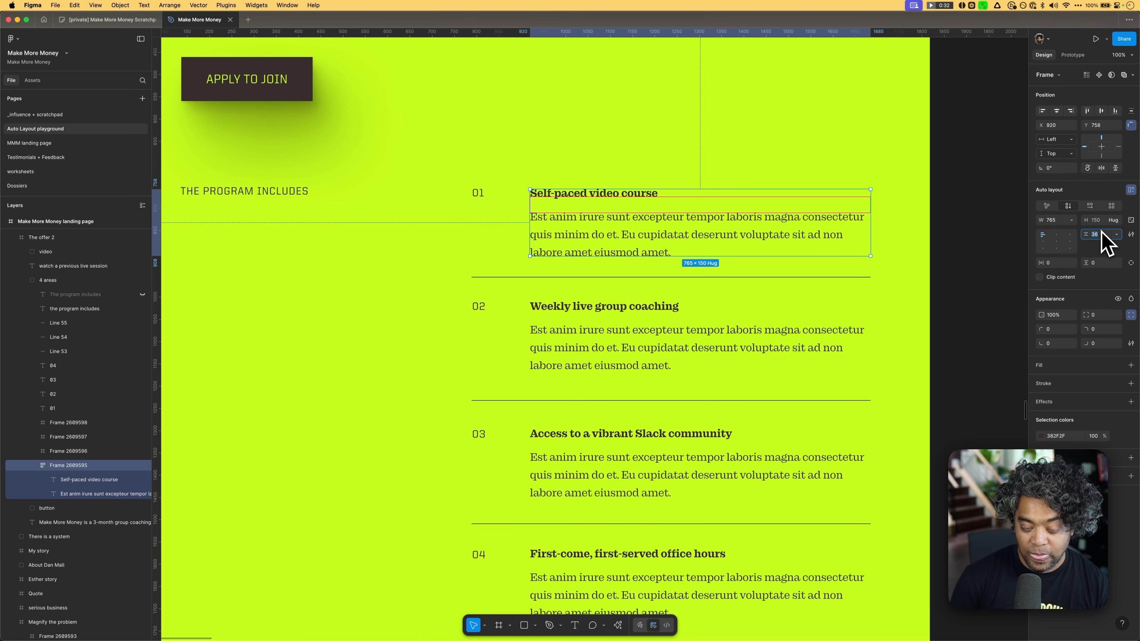
type("0")
key("Return")
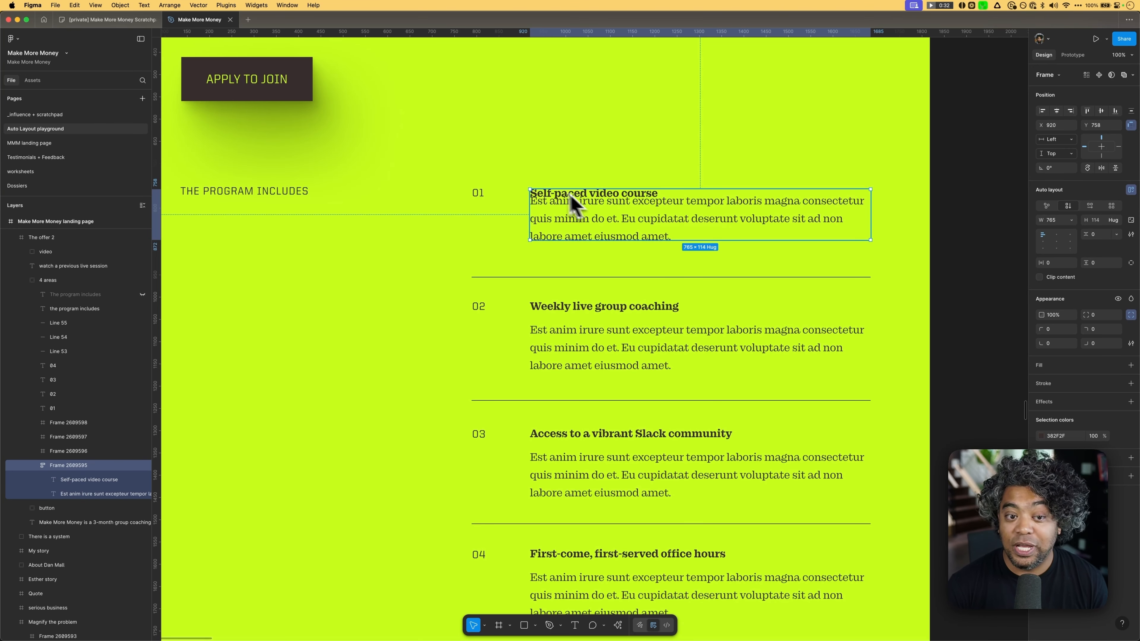
Step: Draw a frame between the "Self-paced video course" title and its description, with width set to fill and height set to 40
key("f")
left_click_drag(531, 194, 578, 206)
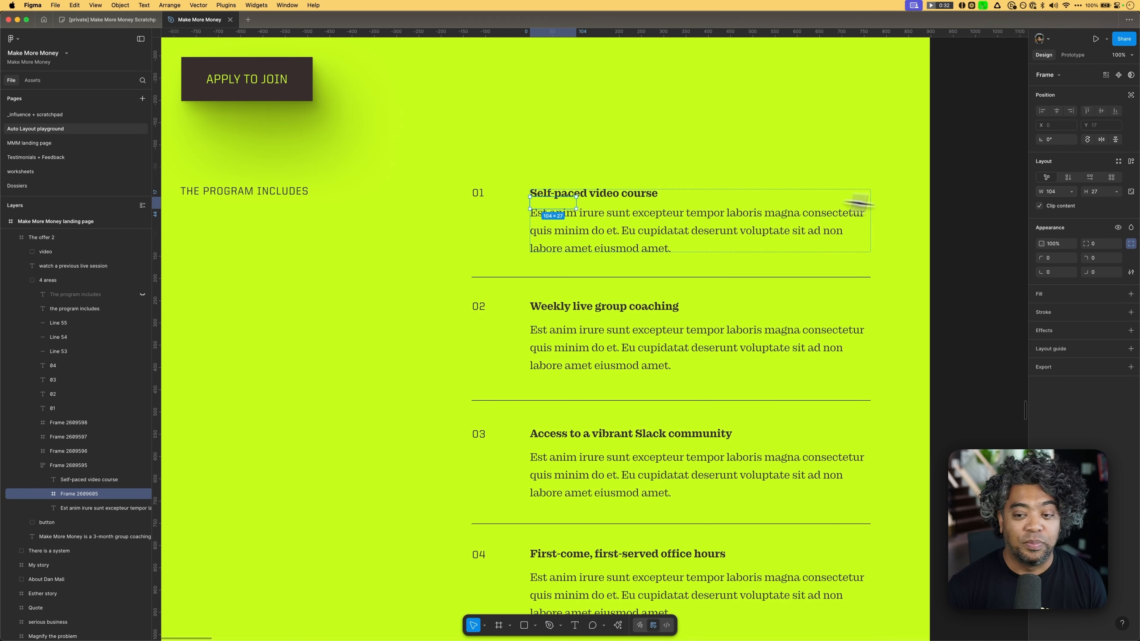
left_click(1071, 192)
left_click(1081, 219)
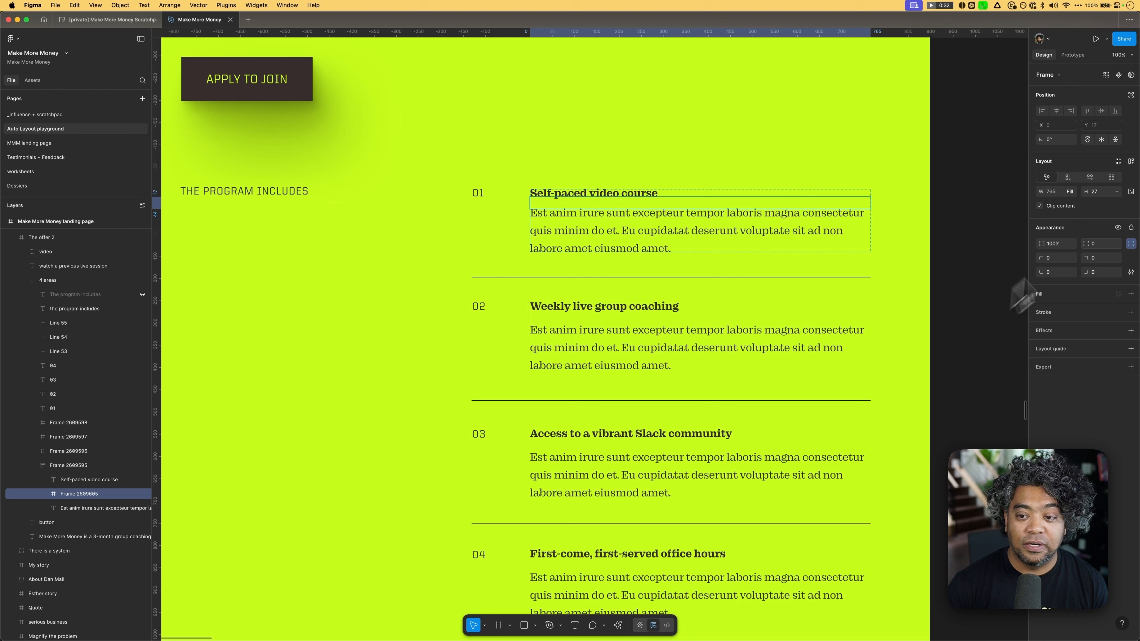
left_click(1101, 191)
type("40")
key("Return")
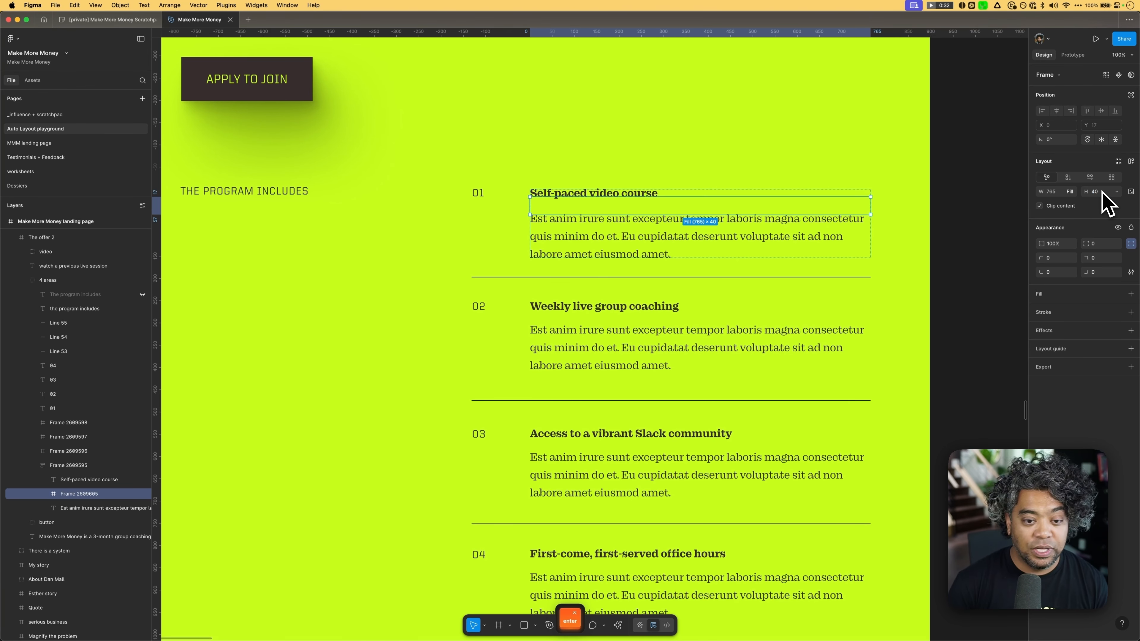
Step: Rename the new frame between the title and description to _spacer
double_click(108, 494)
type("_spa")
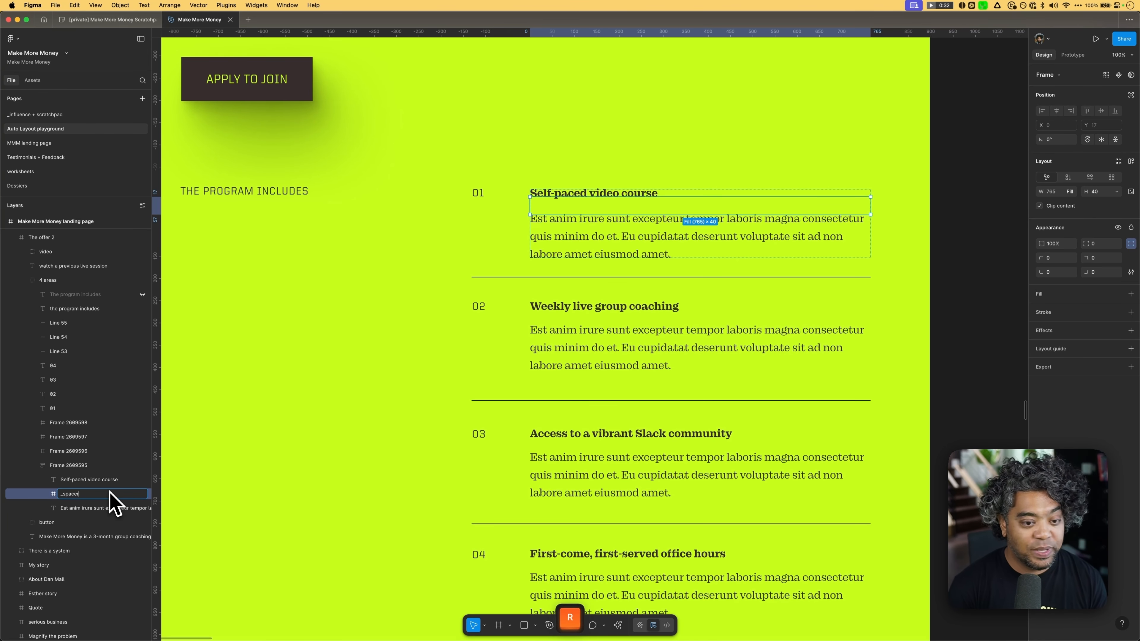
type("cer")
key("Return")
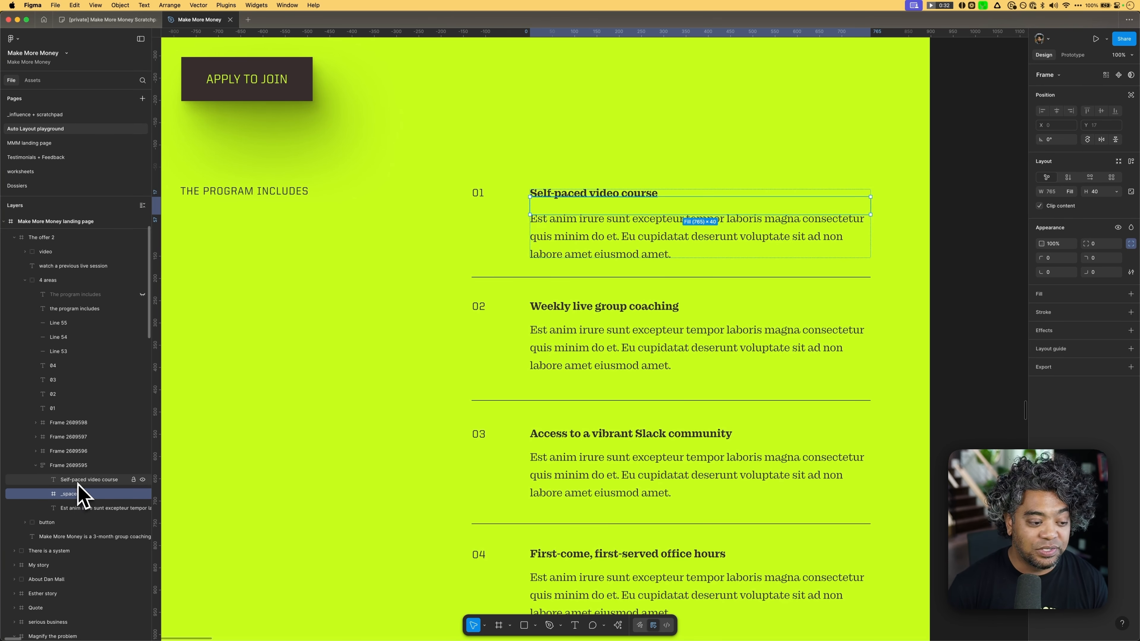
Step: Set the "01" number text to auto width
left_click(70, 467)
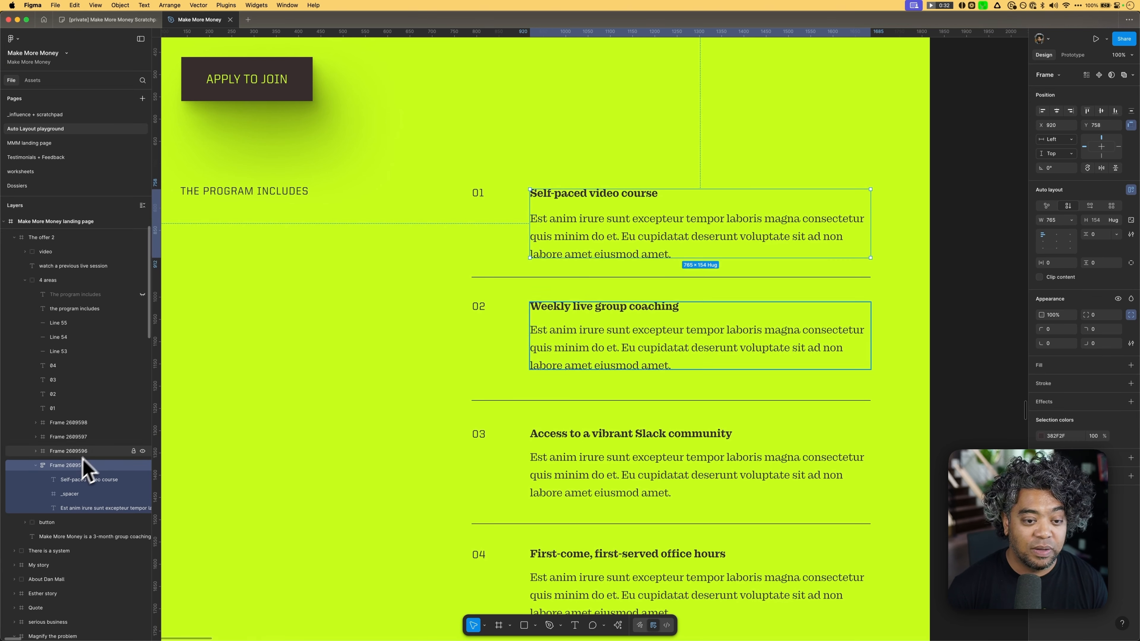
left_click(483, 198)
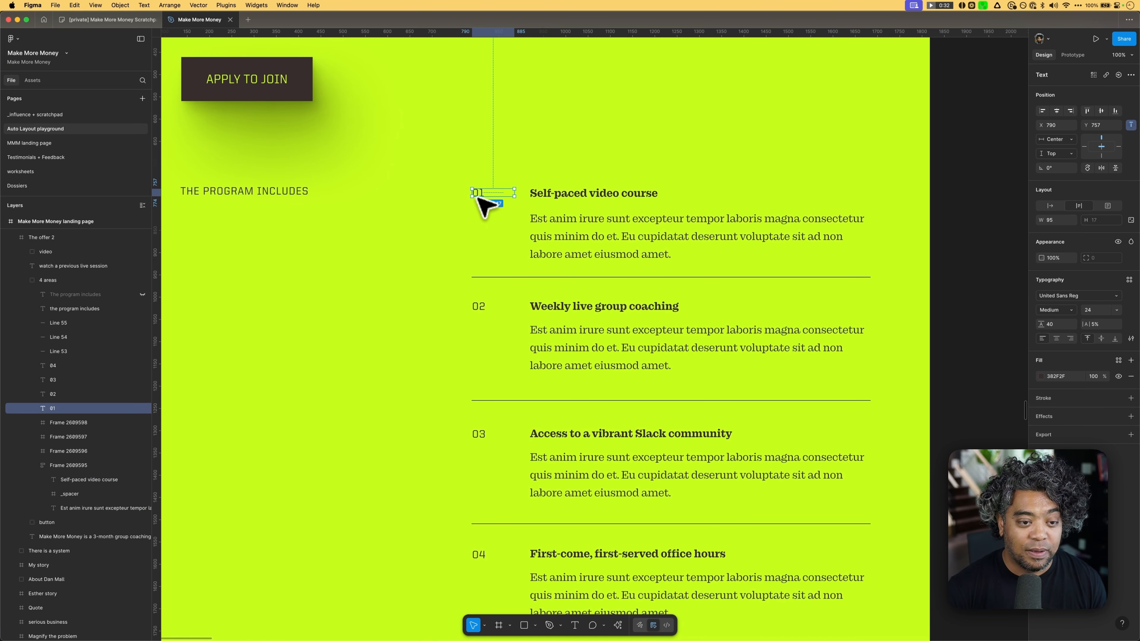
left_click(1050, 206)
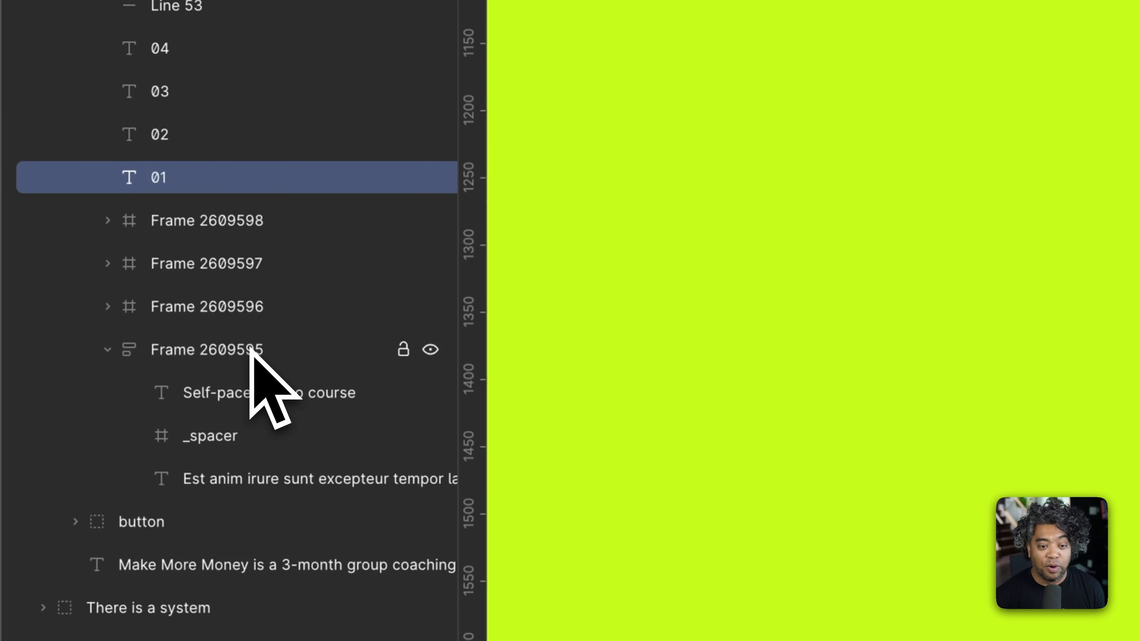
Step: Wrap "01" and the "Self-paced video course" frame in a horizontal auto layout, aligned top left with a gap of 0
left_click(242, 350, "shift")
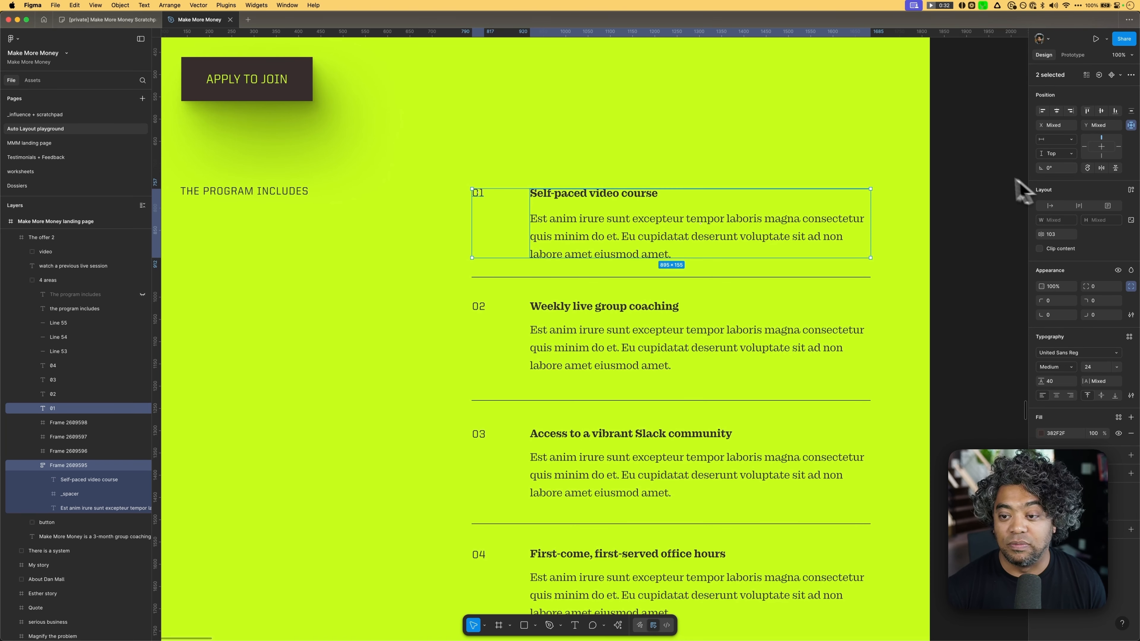
left_click(1130, 190)
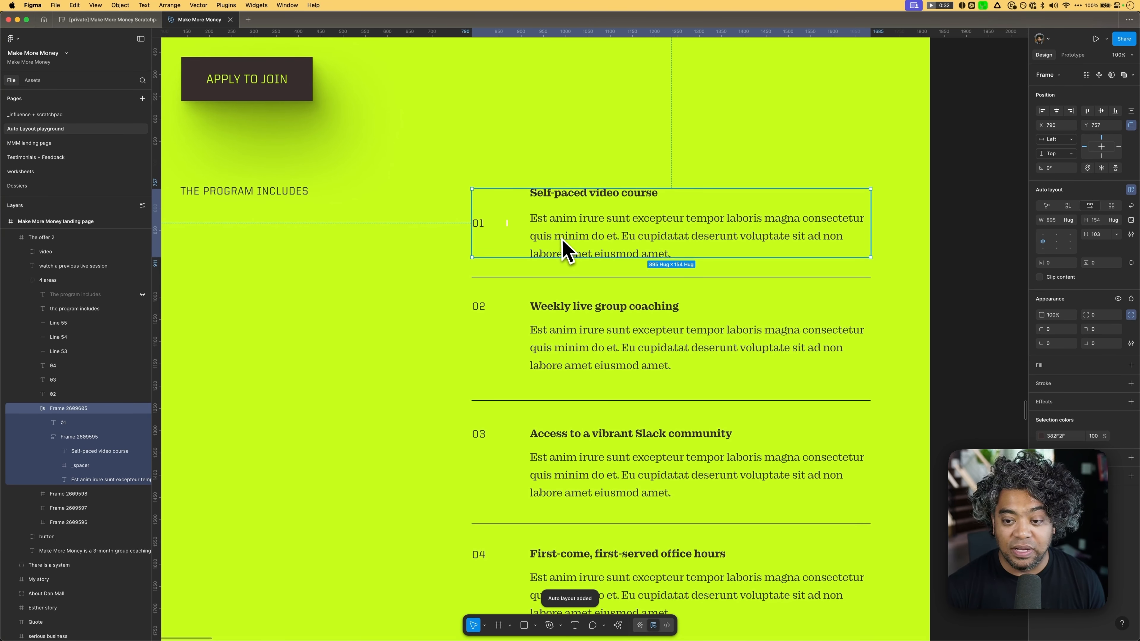
left_click(1046, 236)
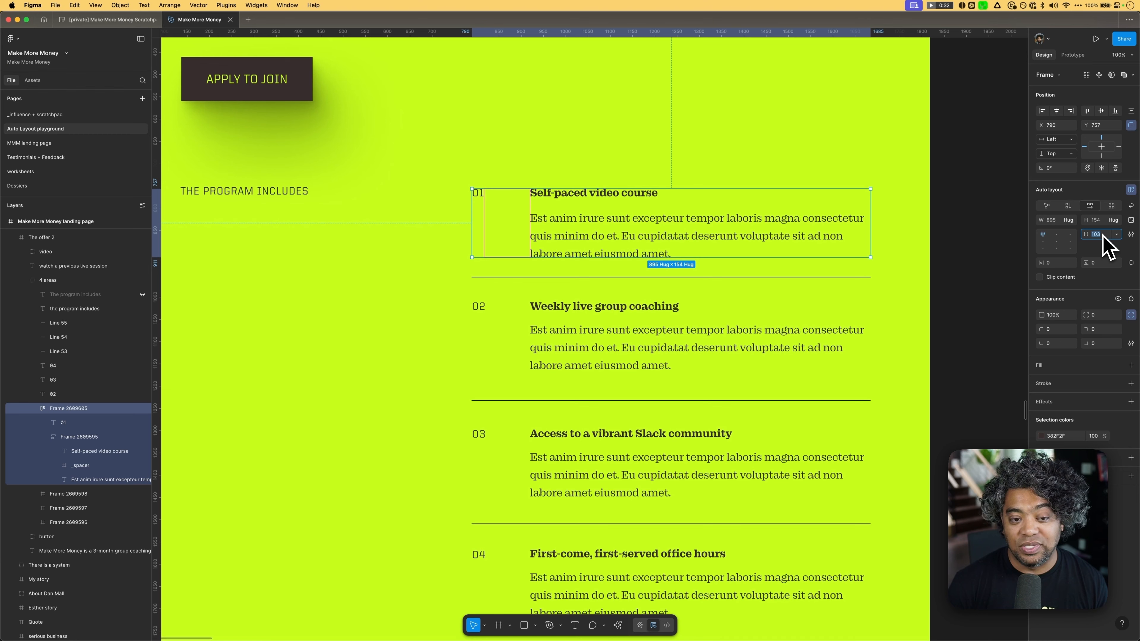
type("0")
key("Return")
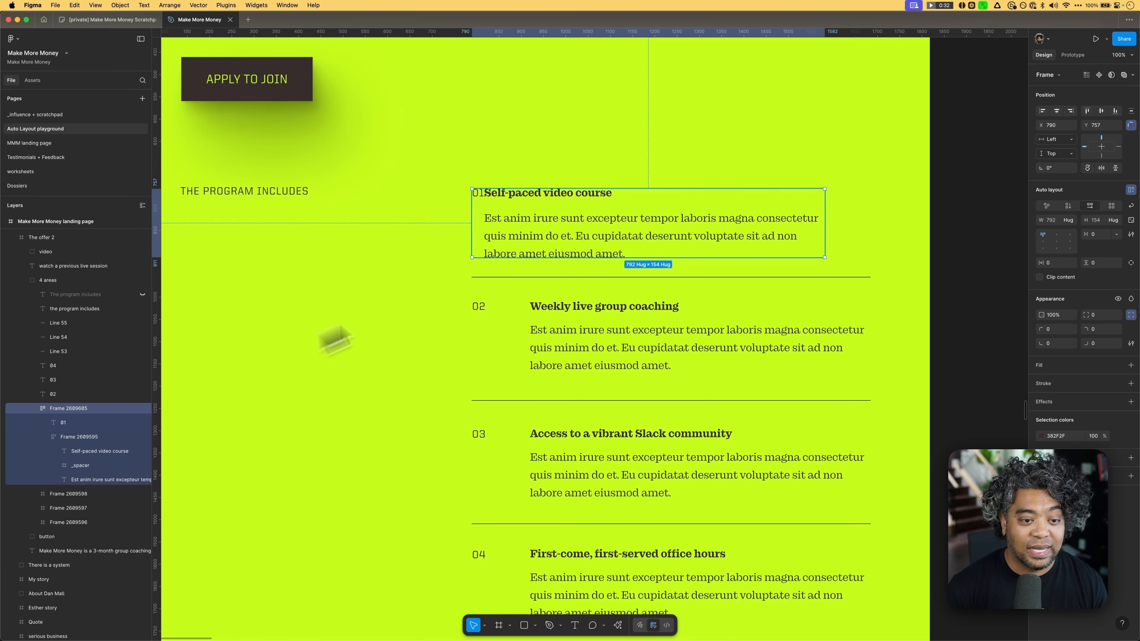
Step: Draw a frame of about 31 × 71 and order it between "01" and the course text frame in the row
key("f")
left_click_drag(484, 189, 497, 221)
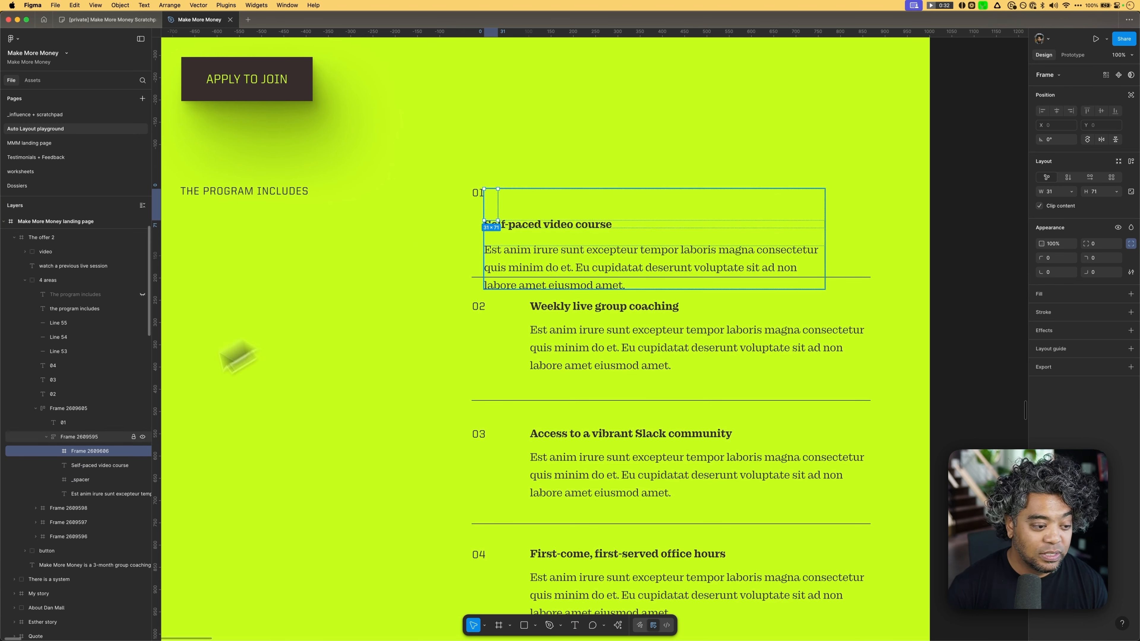
left_click_drag(89, 452, 76, 440)
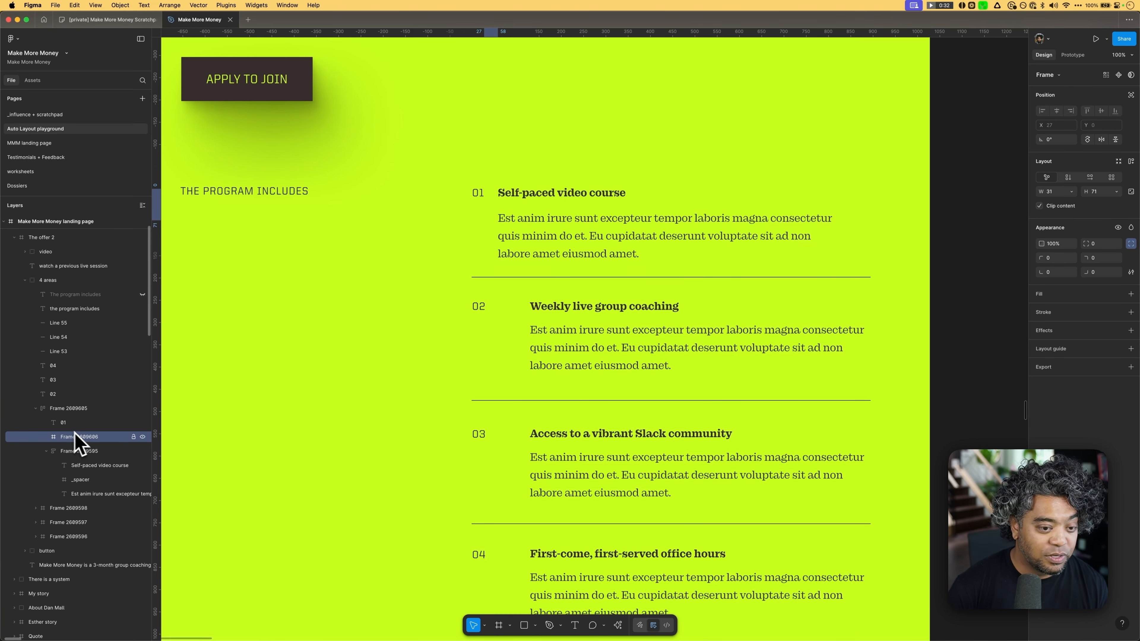
left_click(46, 450)
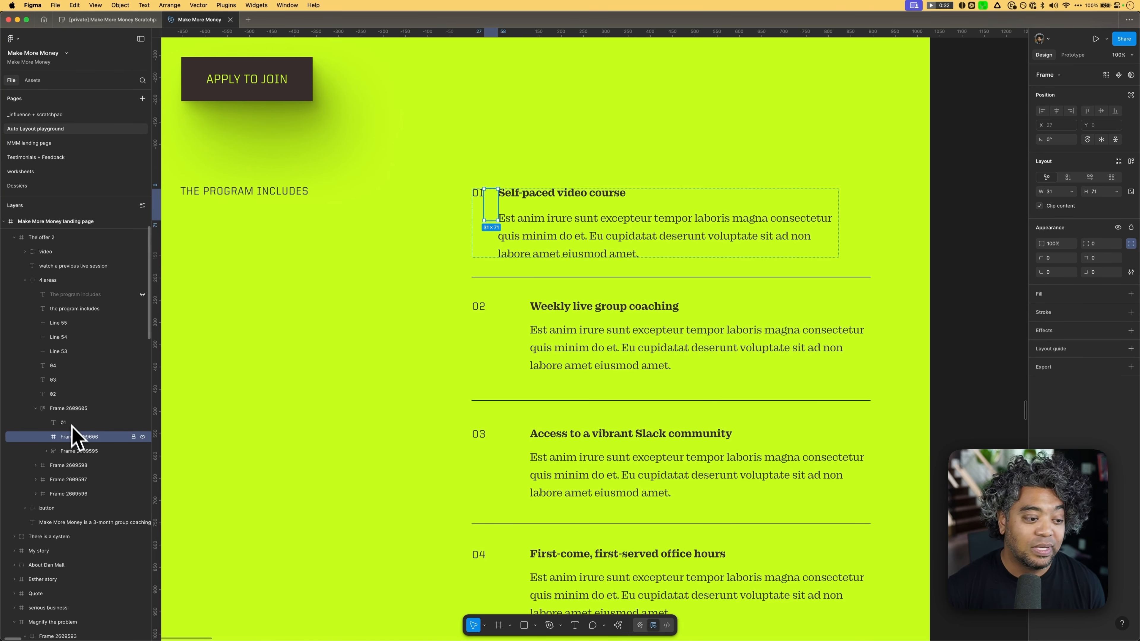
Step: Rename the frame between "01" and the course text to _spacer and set its height to fill
key("shift+minus")
key("s")
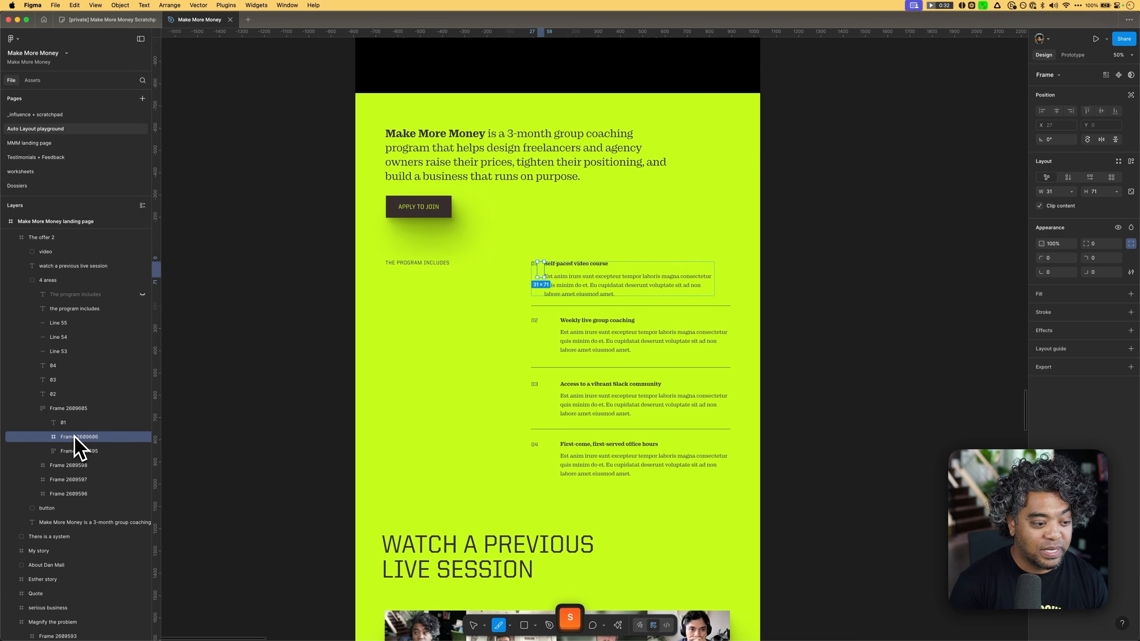
double_click(74, 437)
type("_s")
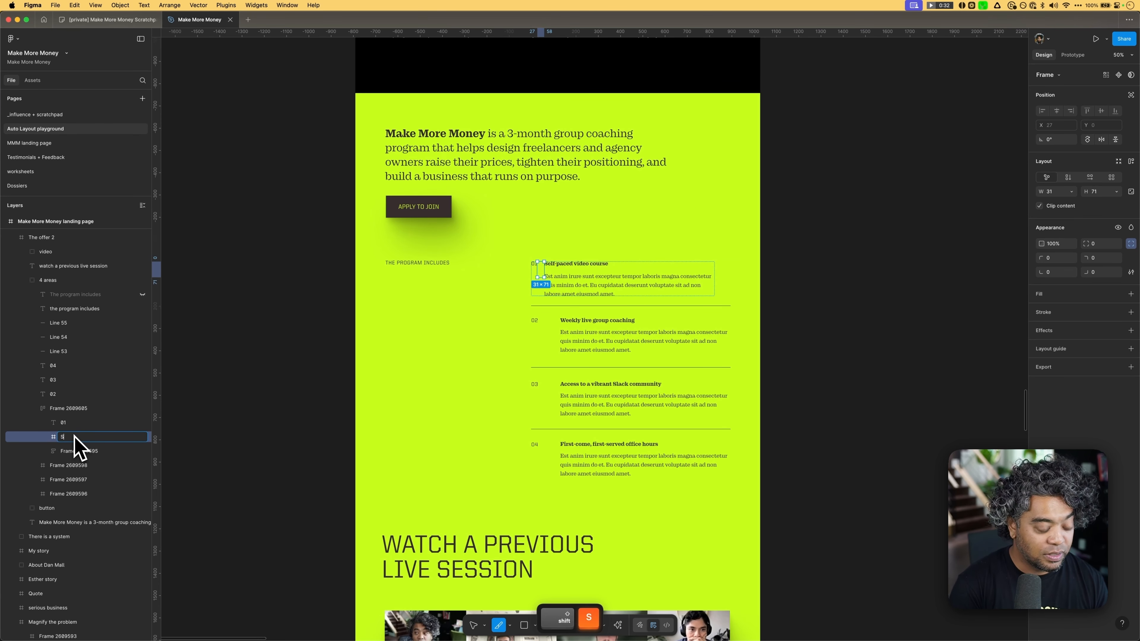
type("pacer")
key("Return")
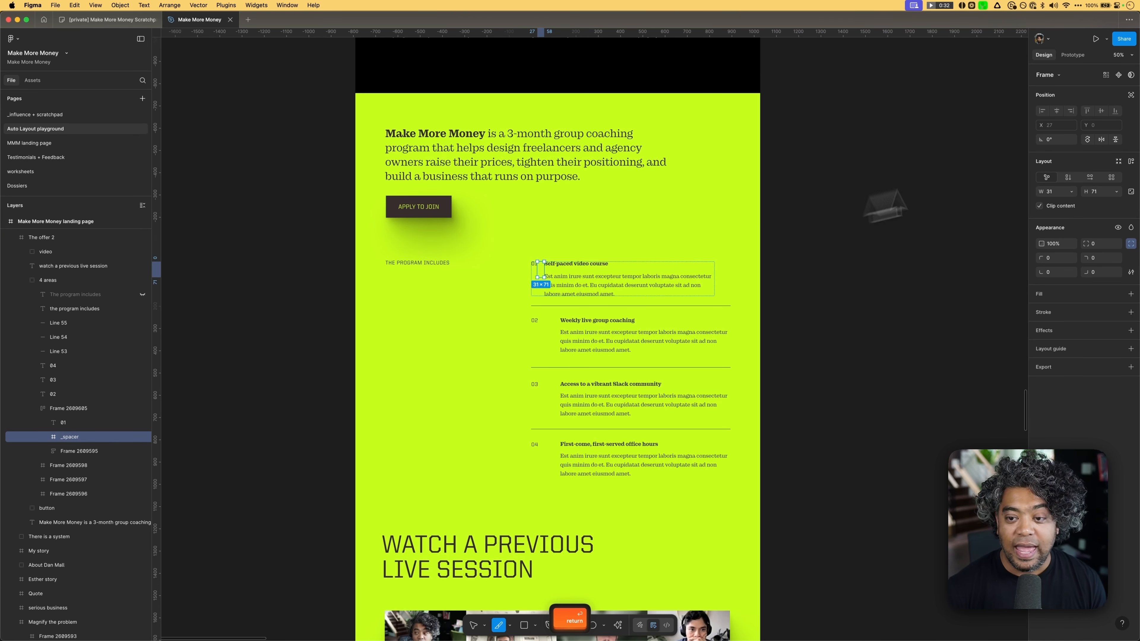
left_click(1115, 192)
left_click(1109, 218)
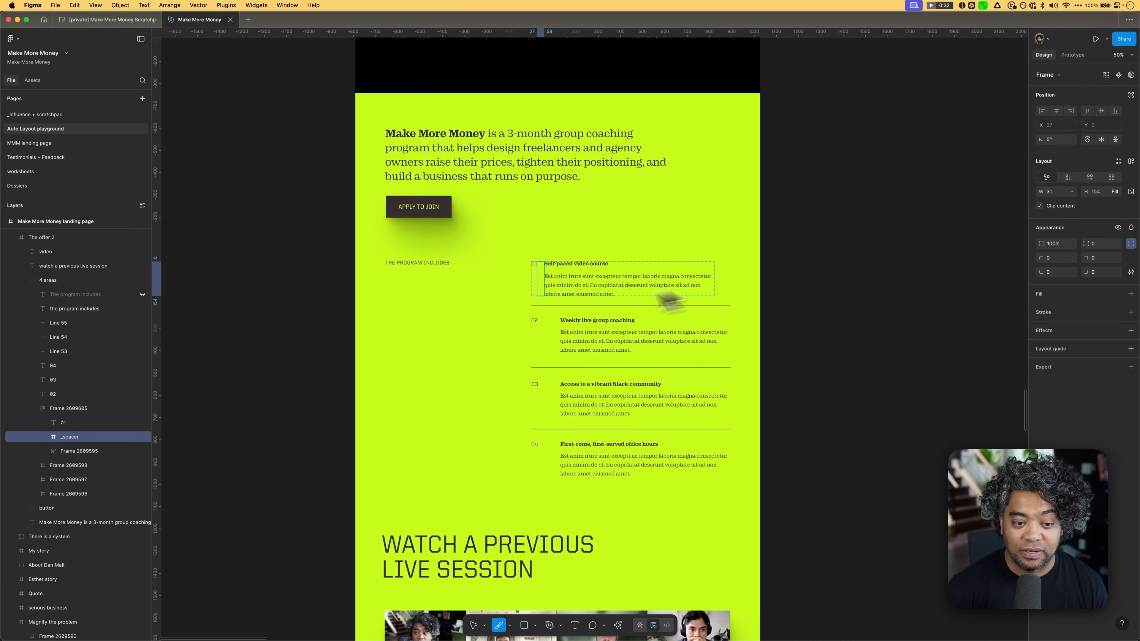
Step: Set the width of the _spacer beside "01" to 105, lining up the course text with the row below
key("z")
left_click_drag(565, 251, 509, 317)
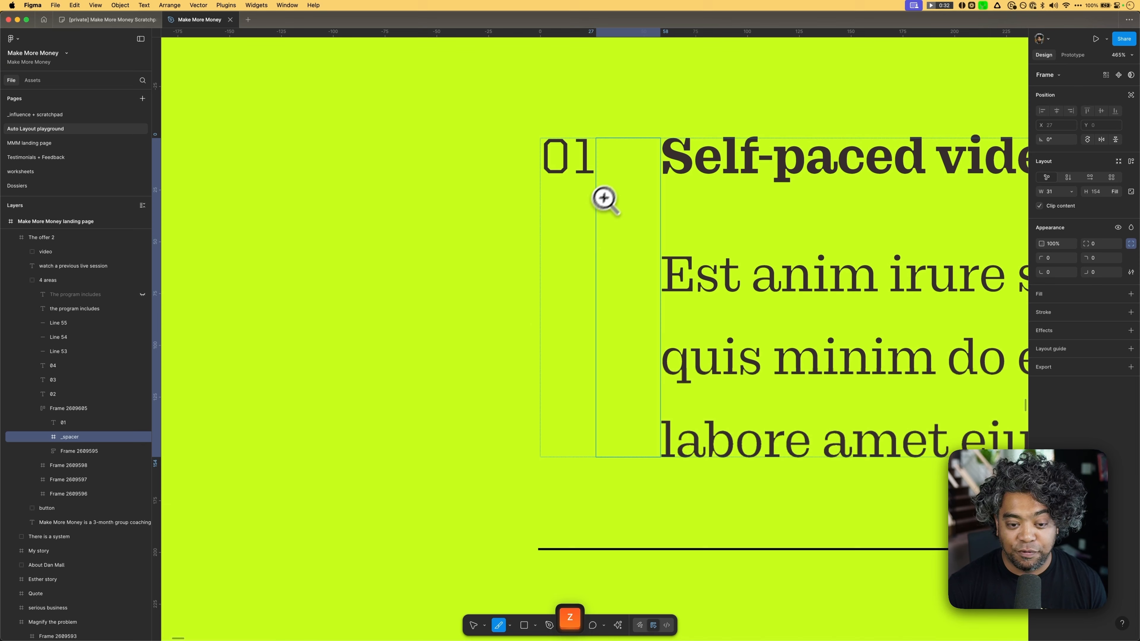
key("super+minus")
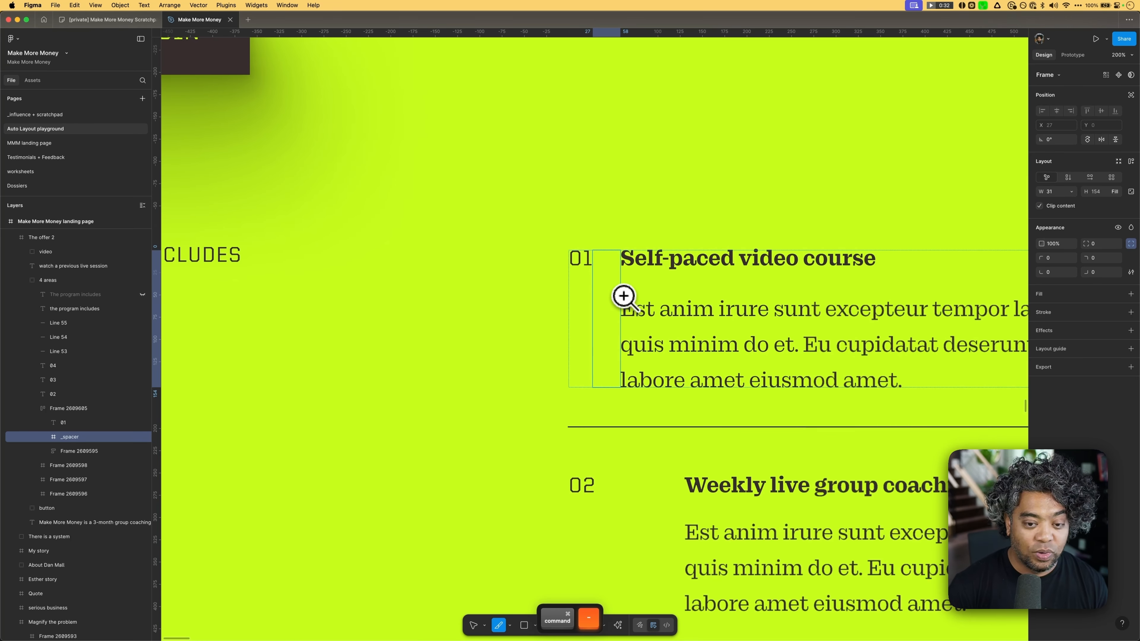
key("super+minus")
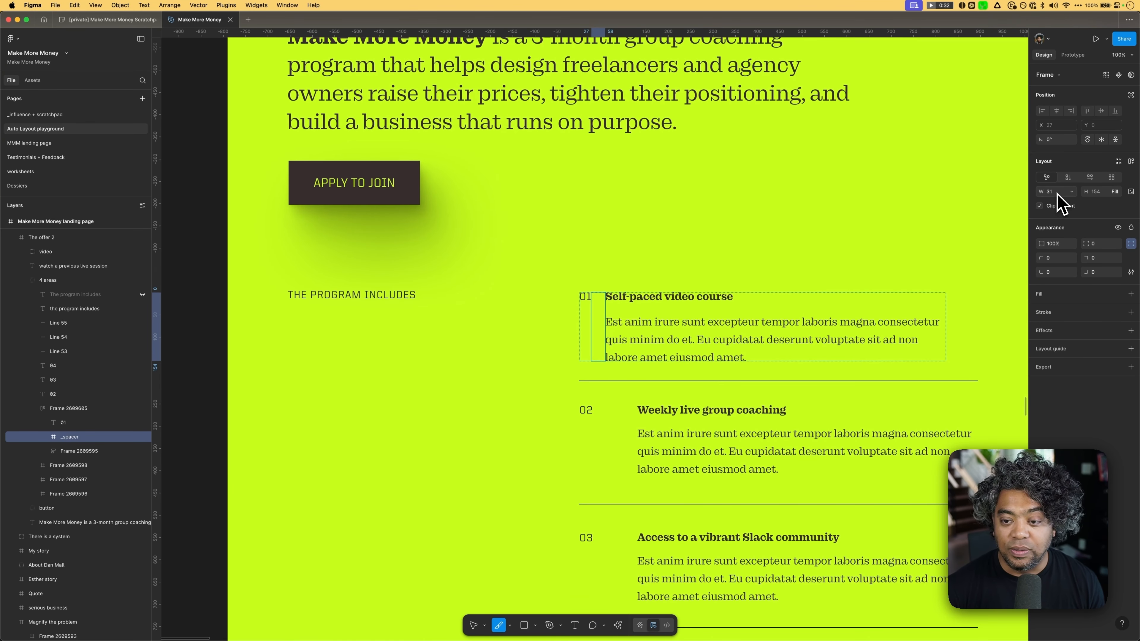
key("shift+Up")
key("shift+Up")
key("shift+Up")
key("shift+Up")
key("shift+Up")
key("shift+Up")
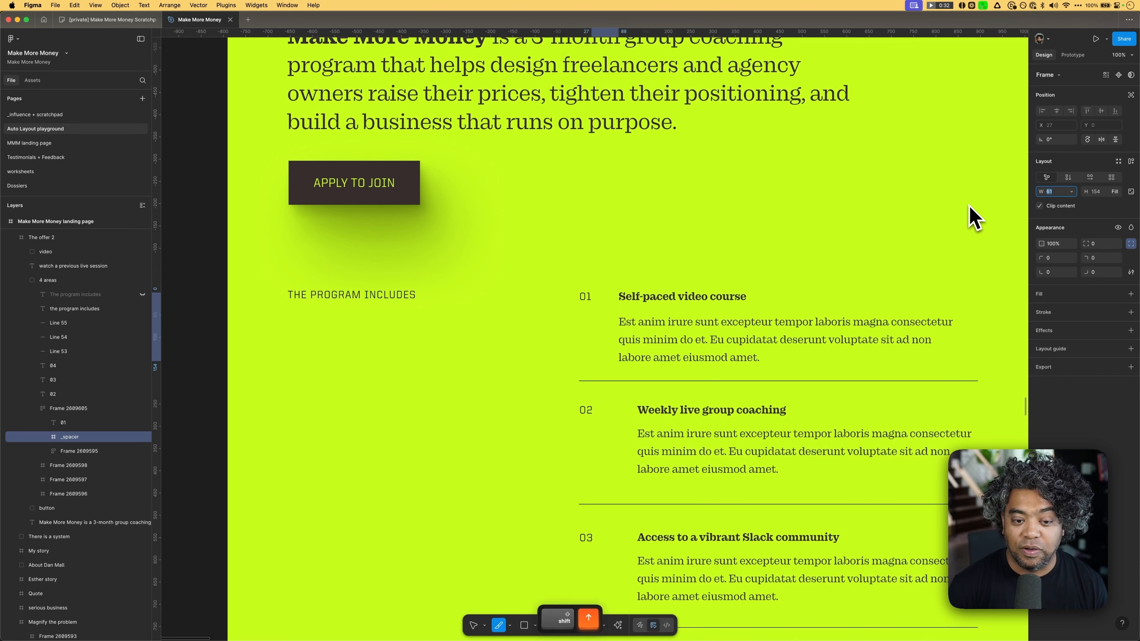
key("shift+Down")
key("shift+Down")
key("shift+Up")
key("shift+Up")
key("shift+Up")
key("shift+Up")
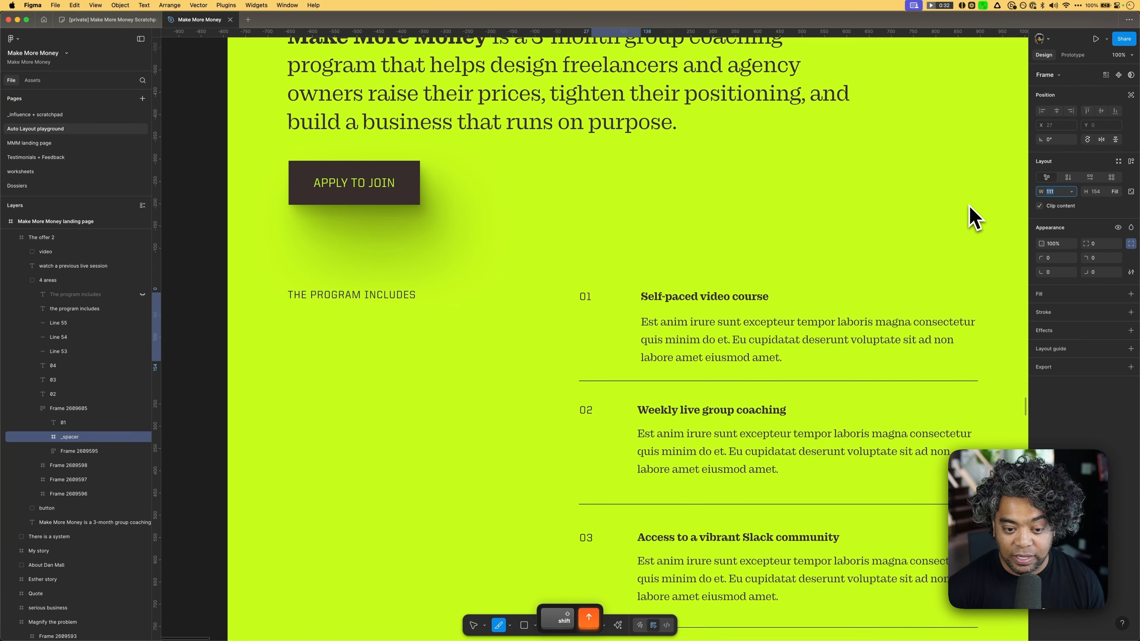
key("Down")
key("Down")
key("Down")
key("Down")
key("Down")
key("Down")
key("Return")
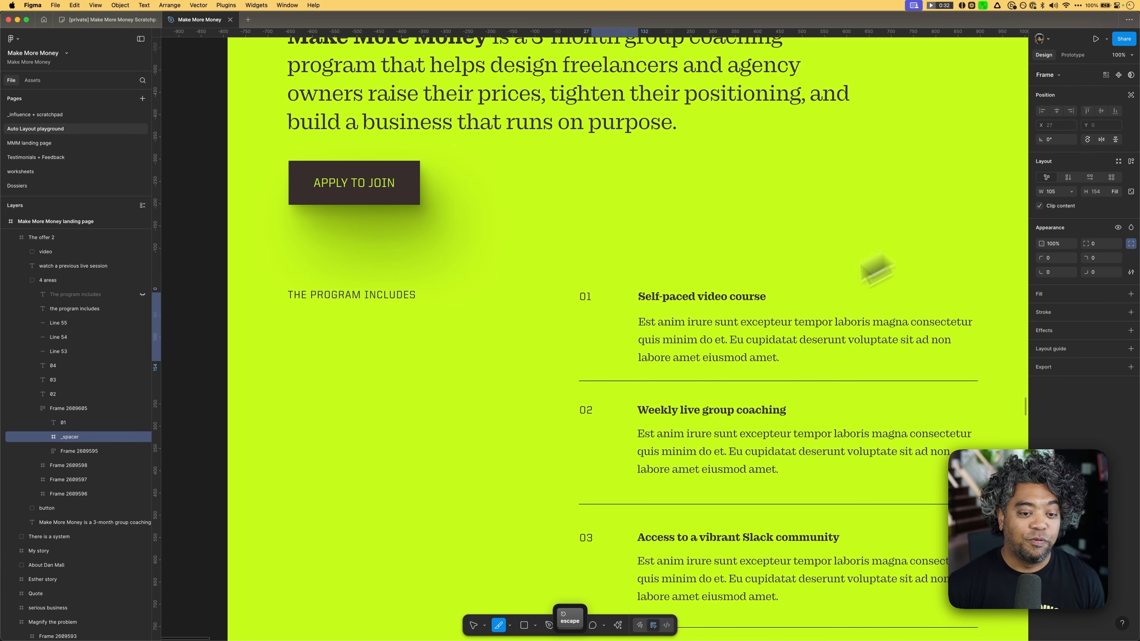
Step: Delete the _spacer between "01" and the course text frame
scroll(798, 330, "down", 1)
scroll(797, 332, "right", 1)
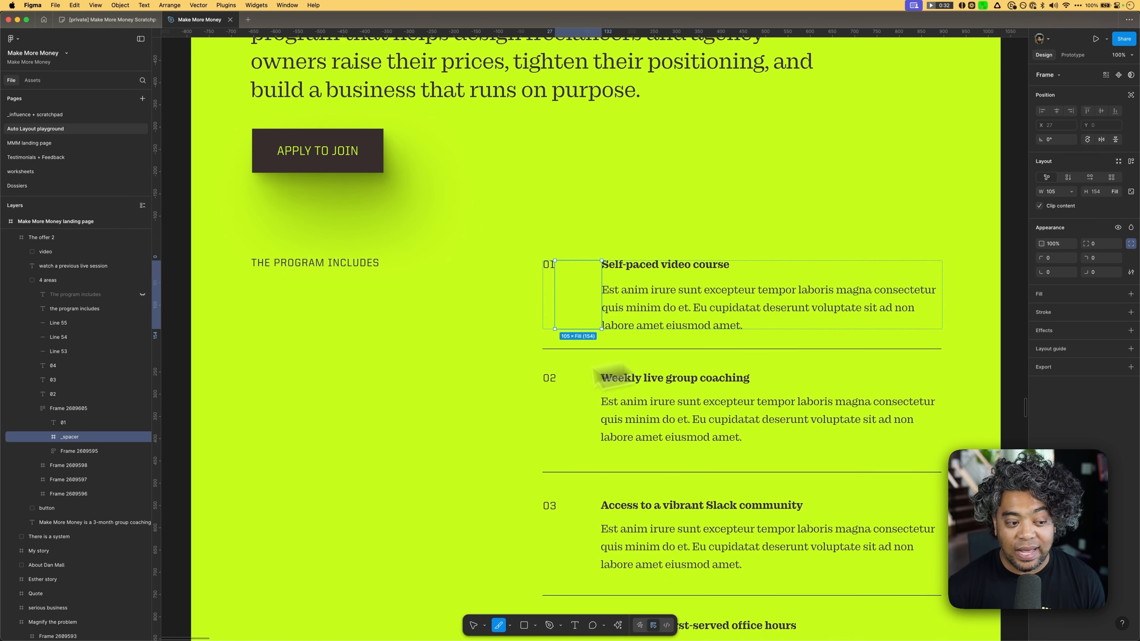
left_click(86, 424)
left_click(85, 437)
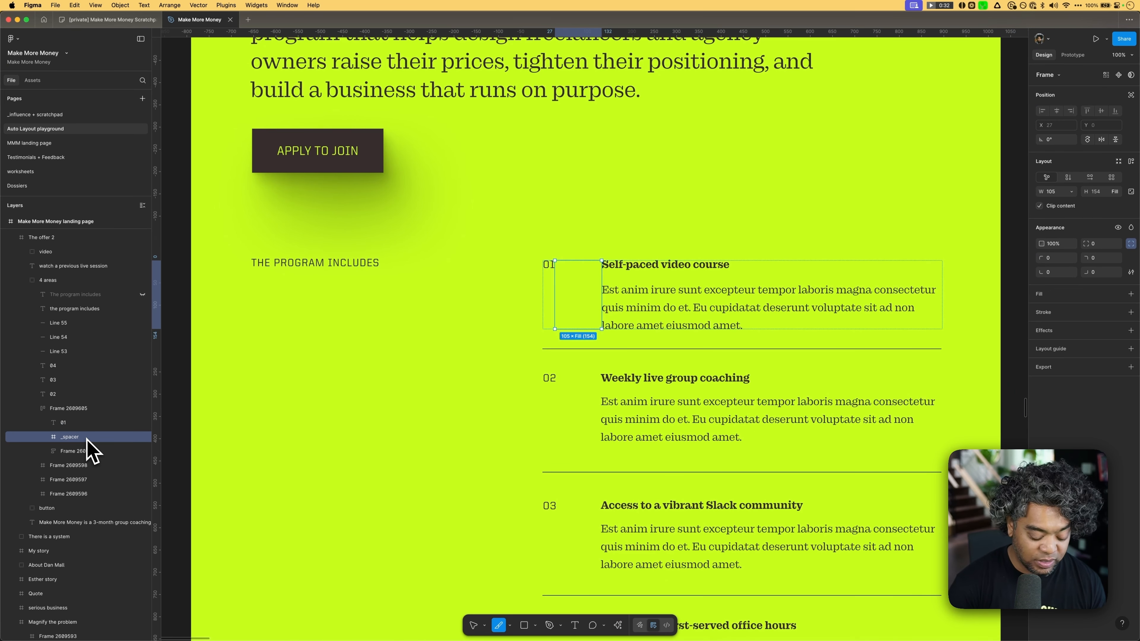
key("BackSpace")
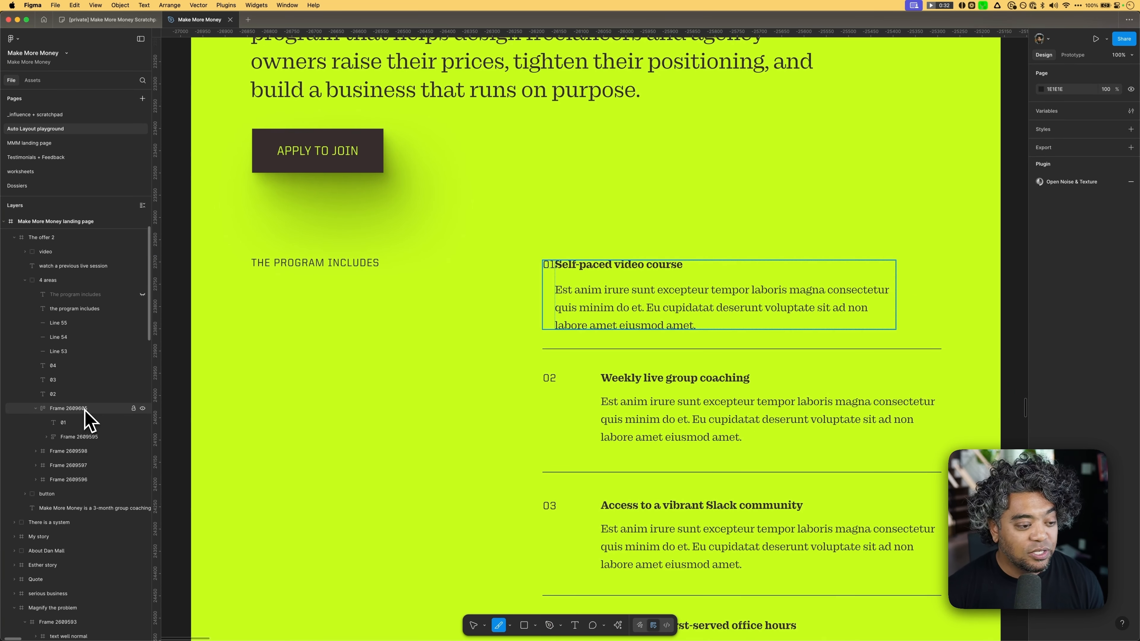
Step: Set the gap of the auto layout row holding "01" and the course text to Auto
left_click(85, 409)
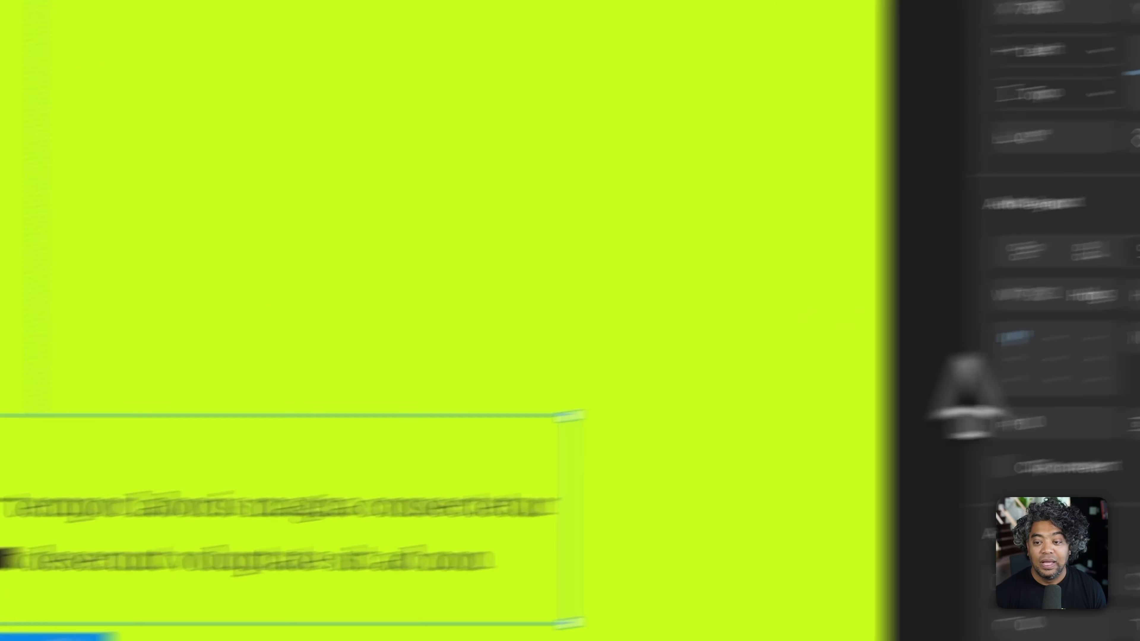
left_click(1069, 358)
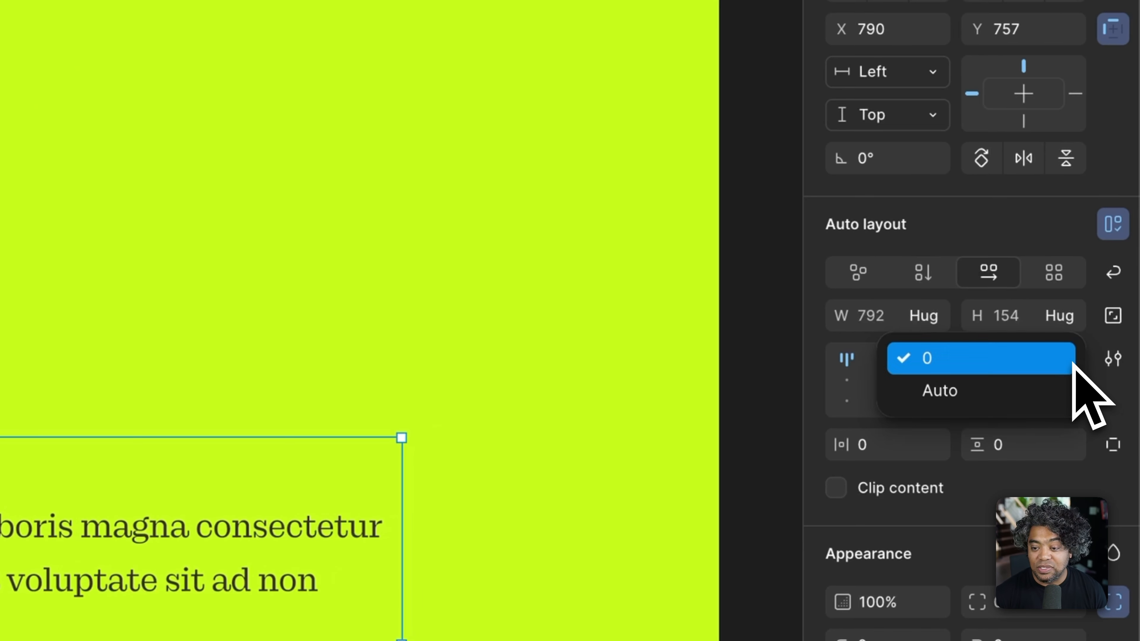
left_click(1020, 391)
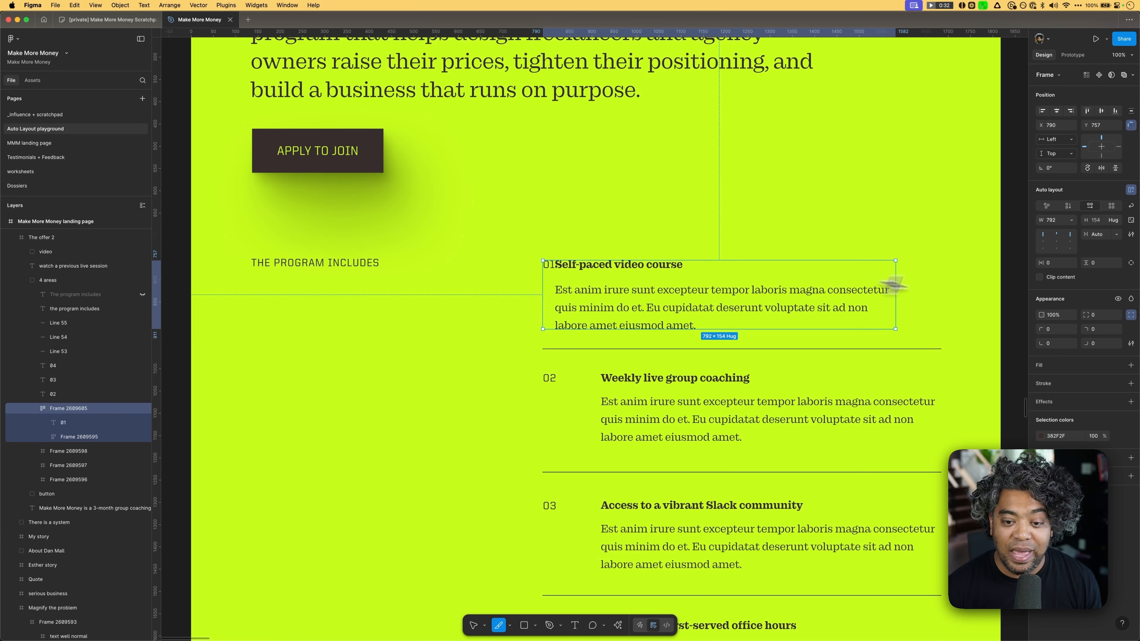
Step: Widen the "01" row frame to 895 so that it ends flush with the divider line below
left_click_drag(900, 287, 897, 286)
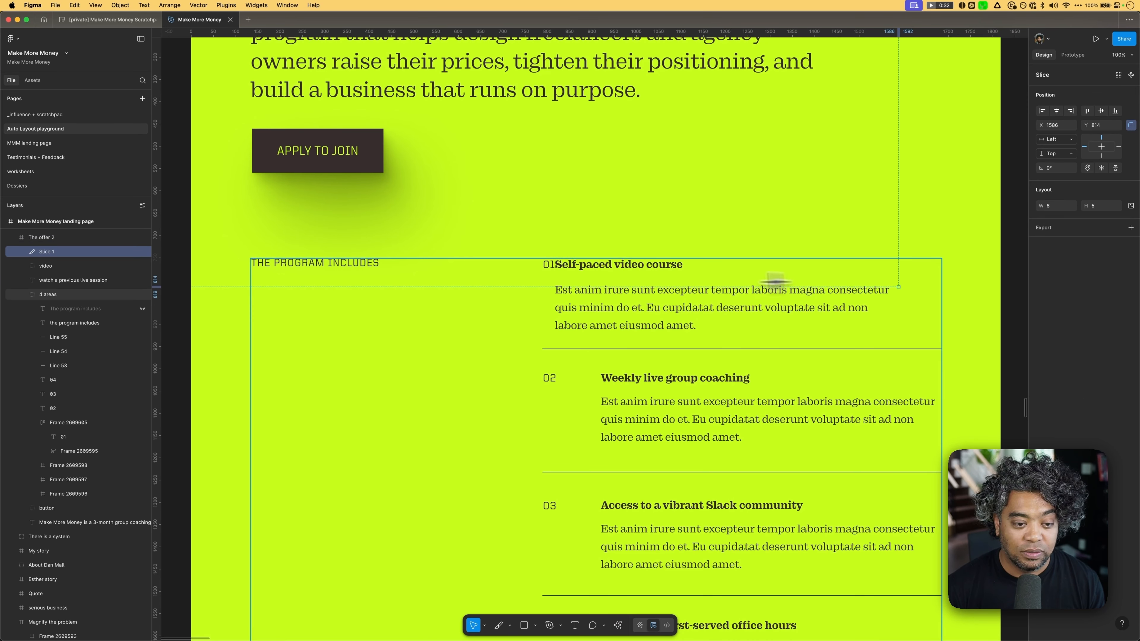
left_click(105, 427)
left_click_drag(895, 270, 941, 270)
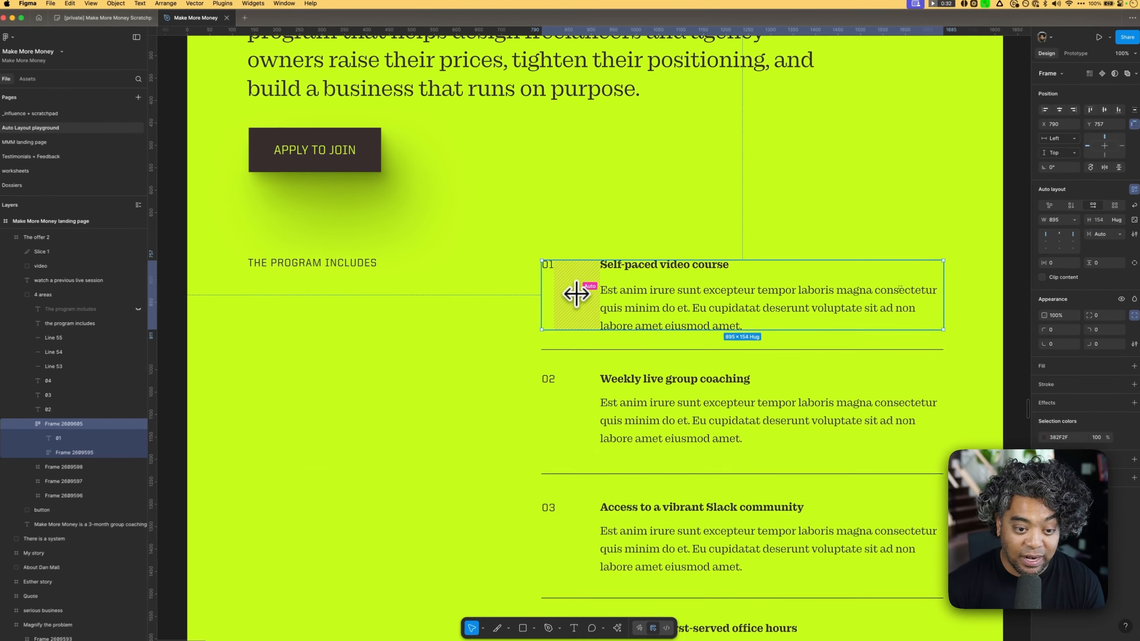
Step: Try to adjust the gap between "01" and the course text directly on the canvas, and undo the change
left_click_drag(354, 371, 363, 368)
left_click_drag(579, 294, 589, 292)
key("super+z")
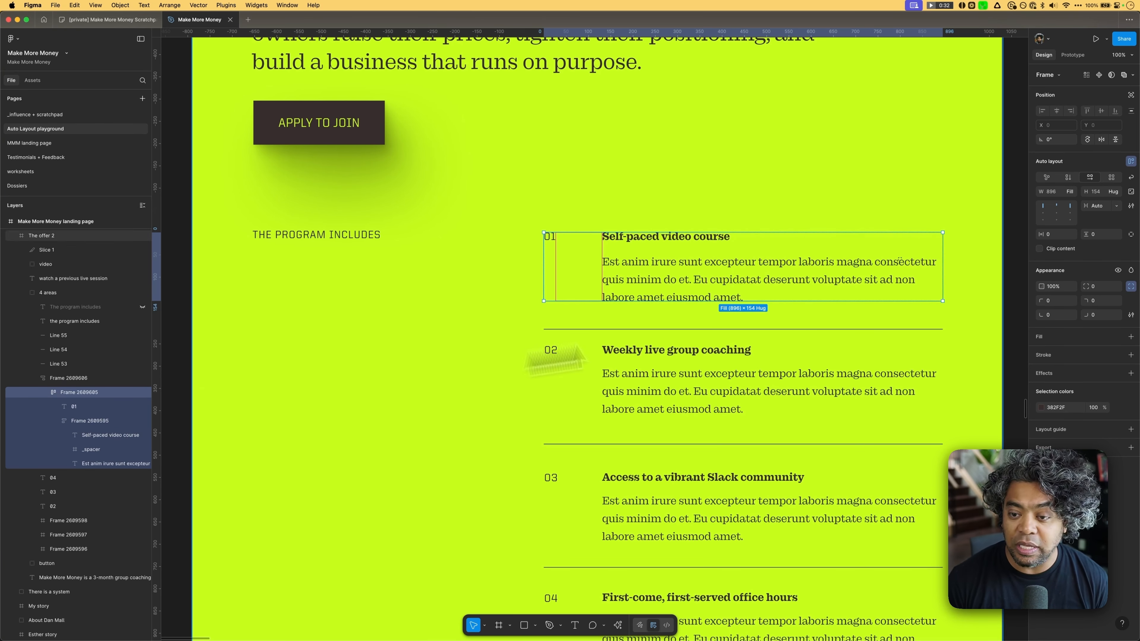
Step: Set the "01" row's gap to 0 and place a new frame, about 29 × 42, between "01" and the course text frame
left_click(1119, 208)
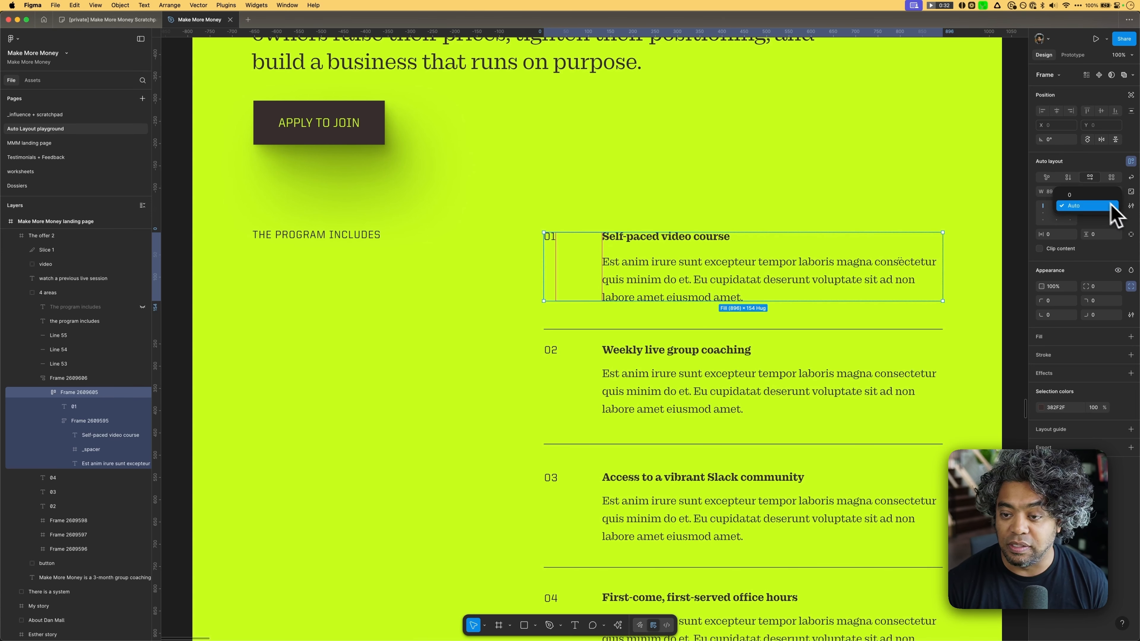
left_click(1096, 196)
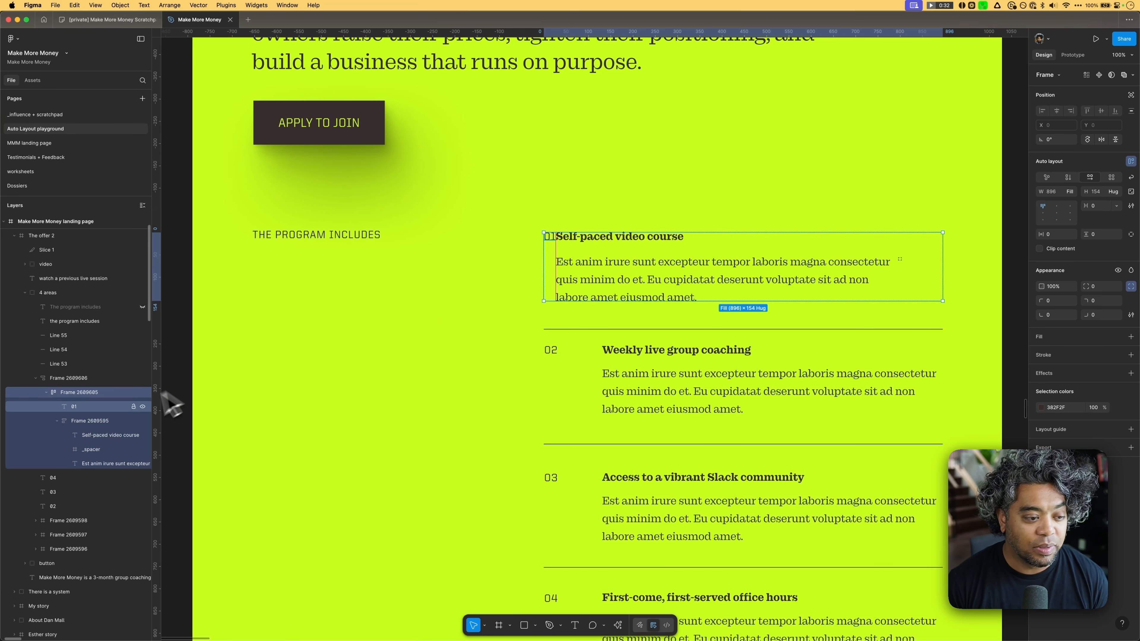
left_click(72, 420)
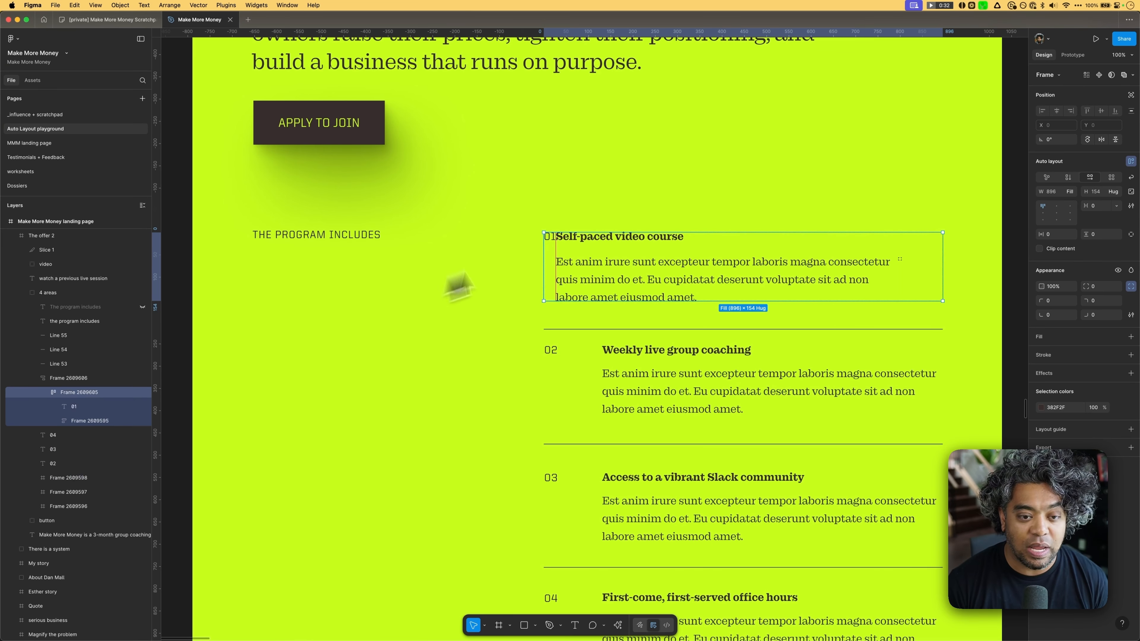
key("f")
left_click_drag(555, 232, 568, 251)
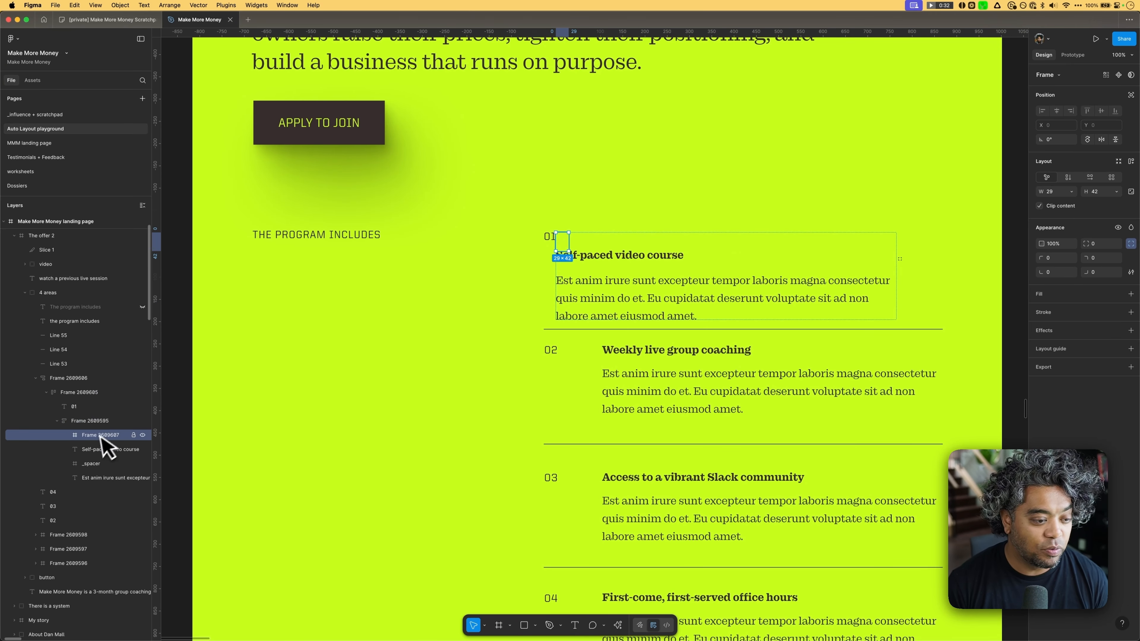
left_click_drag(100, 435, 90, 418)
left_click(57, 435)
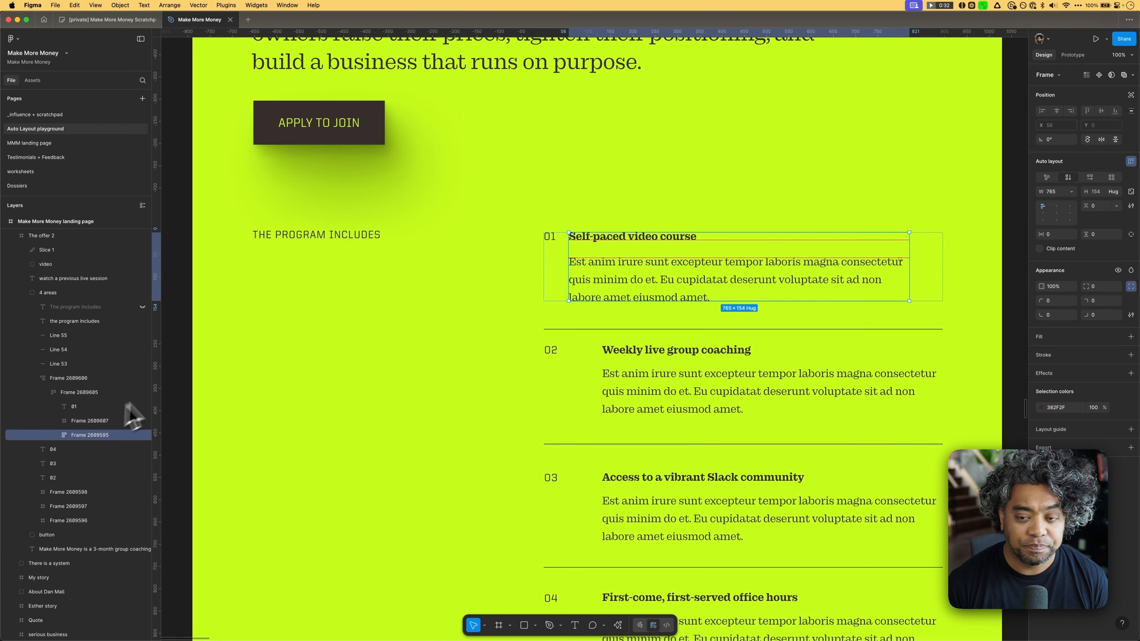
Step: Rename the new frame between "01" and the course text _hspacer and set its height to Fill container
double_click(96, 423)
type("_spacer")
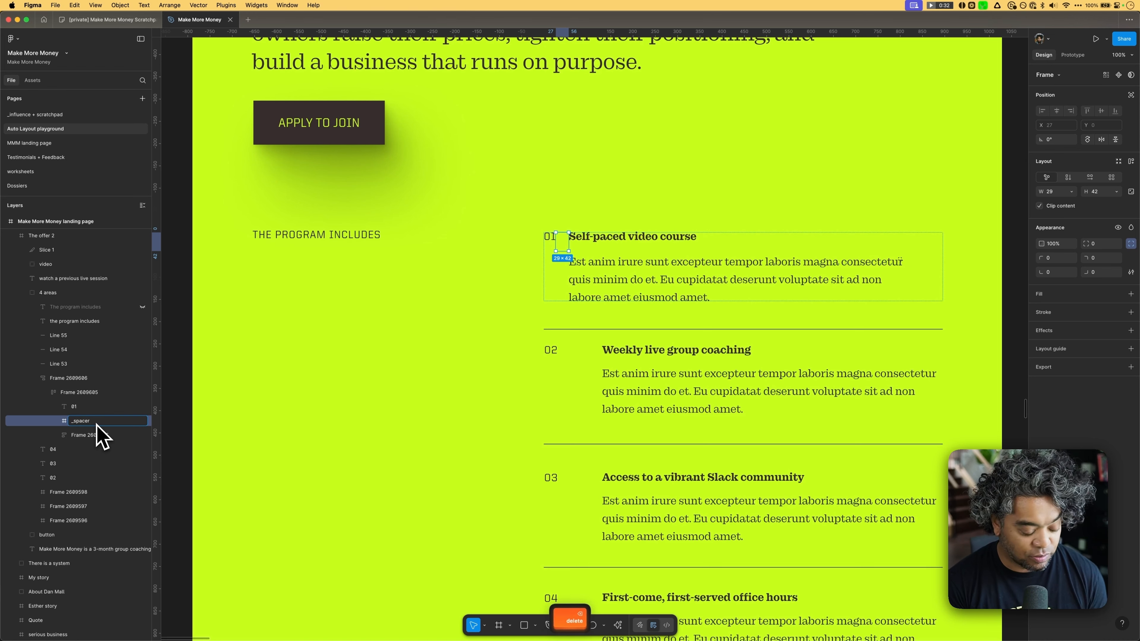
key("BackSpace")
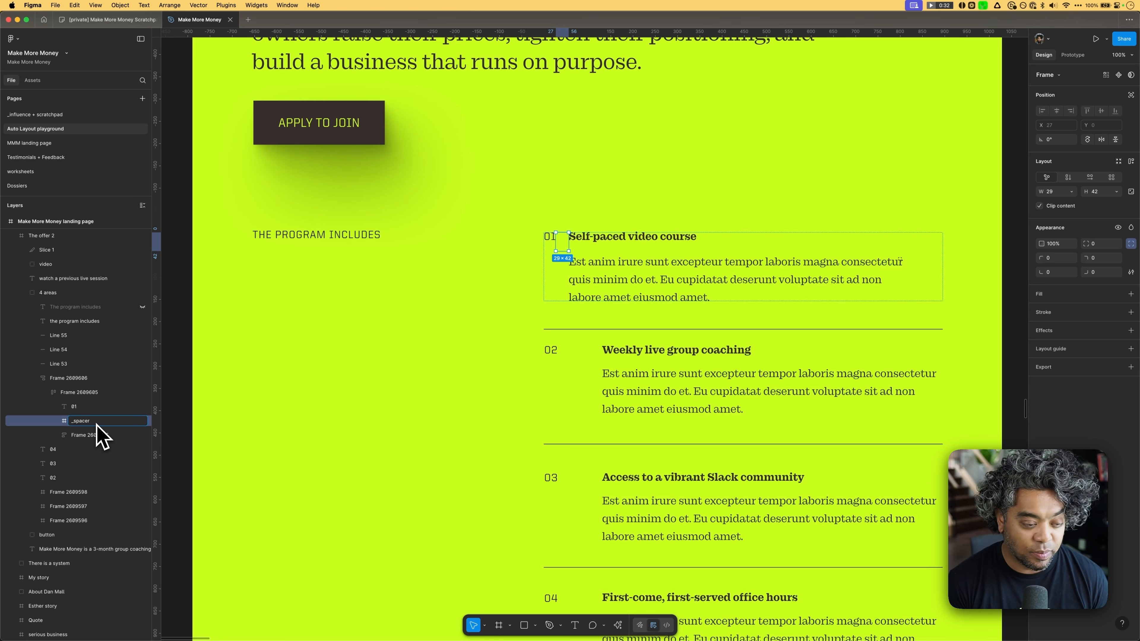
type("h")
key("Return")
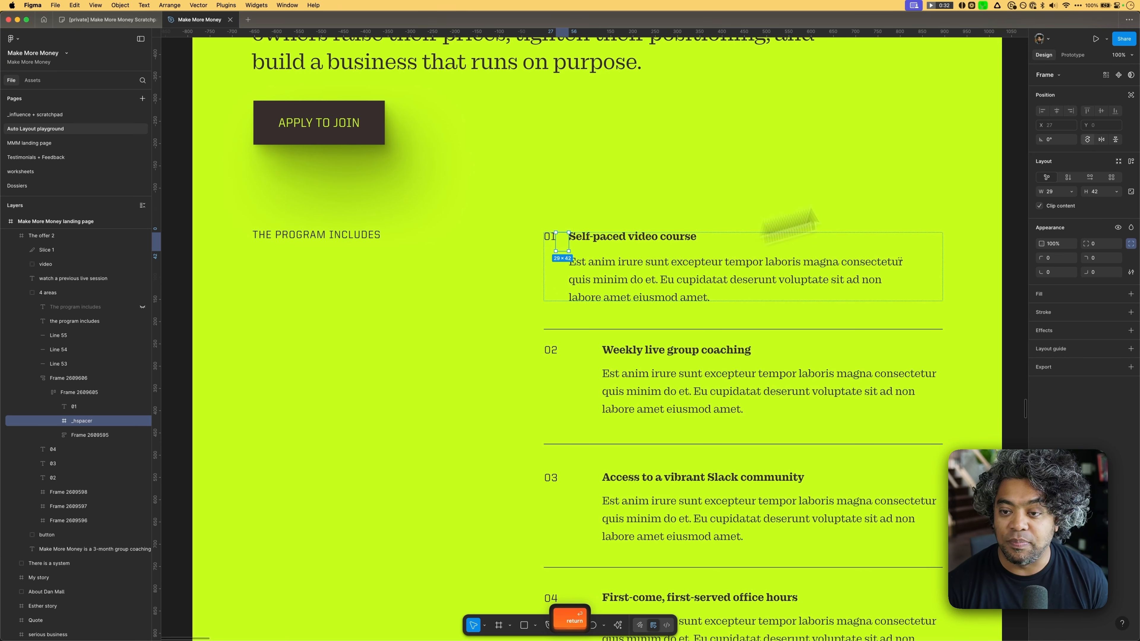
left_click(1116, 192)
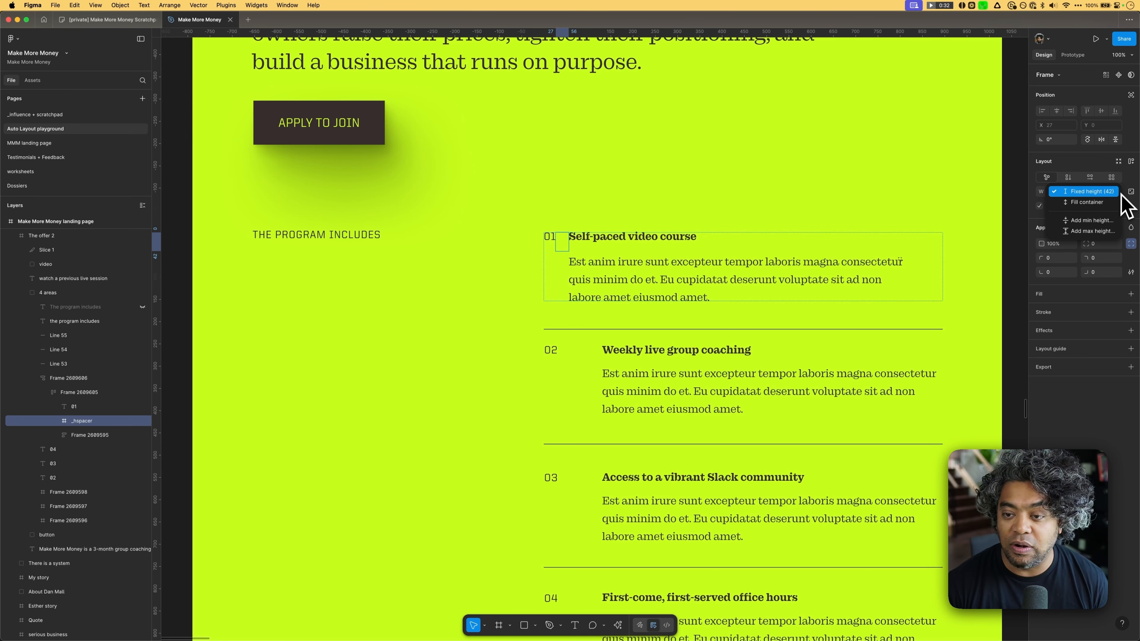
left_click(1099, 209)
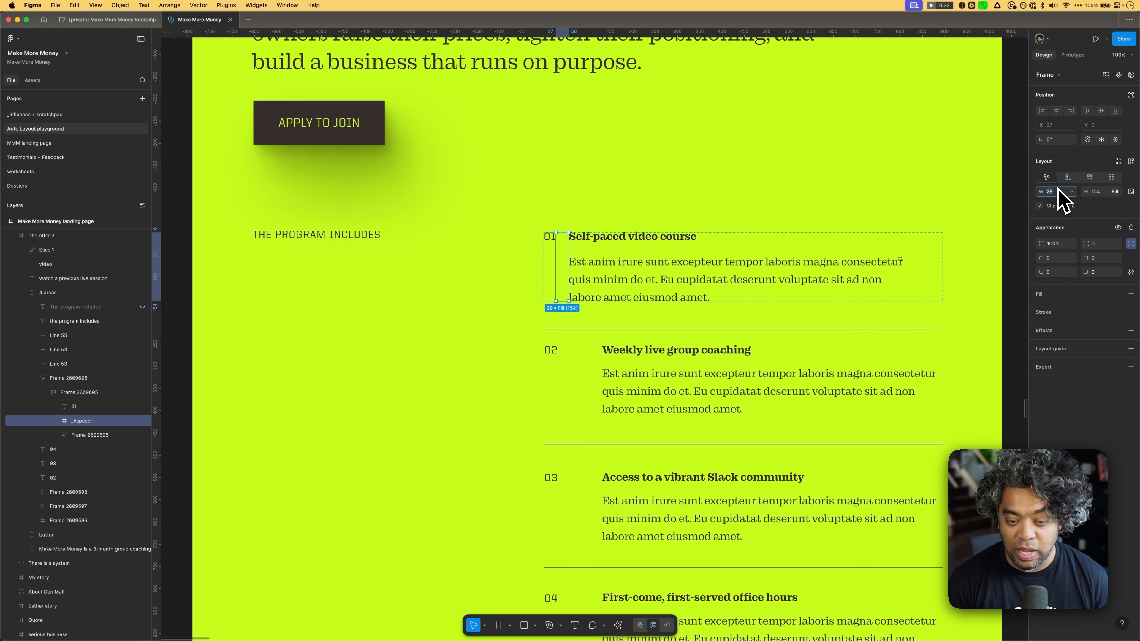
Step: Try widths of 80 and 160 for _hspacer and adjust it to 104 so the course text aligns with the items below
type("80")
key("Return")
type("160")
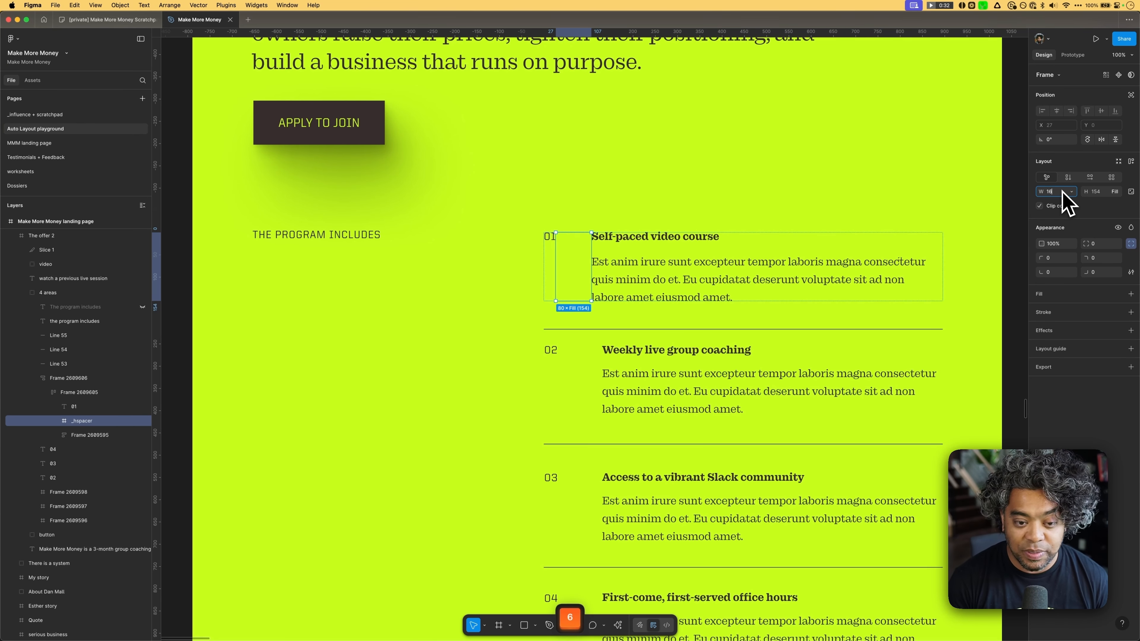
key("Return")
key("super+shift+Left")
key("super+shift+Left")
key("super+shift+Left")
key("super+shift+Left")
key("super+shift+Left")
key("super+shift+Left")
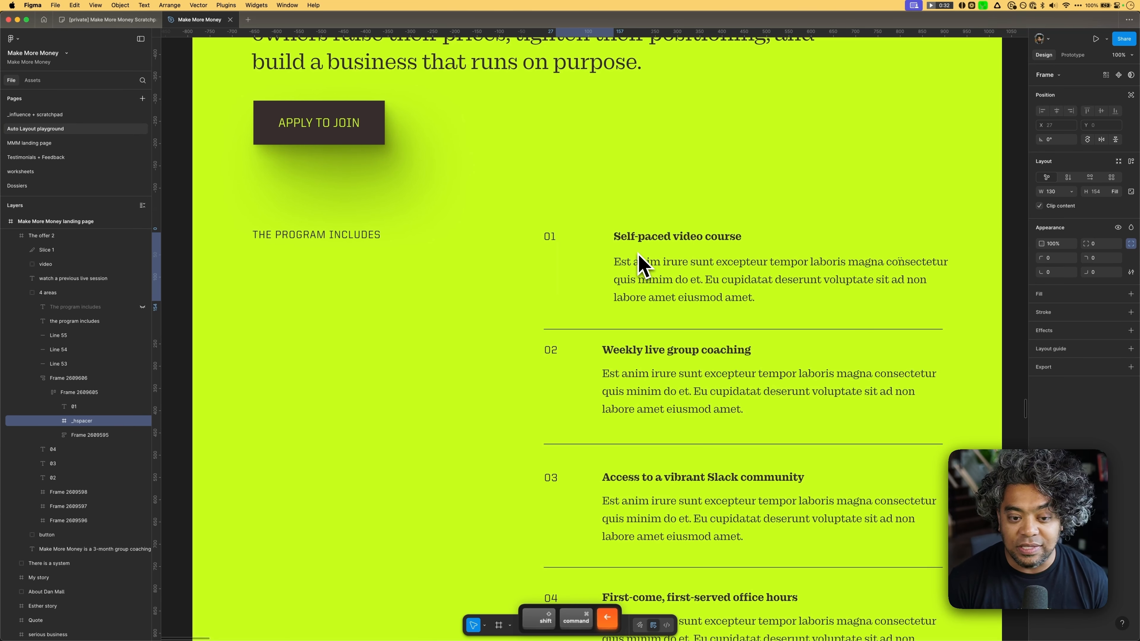
key("super+Right")
key("super+Right")
key("super+Right")
key("super+Right")
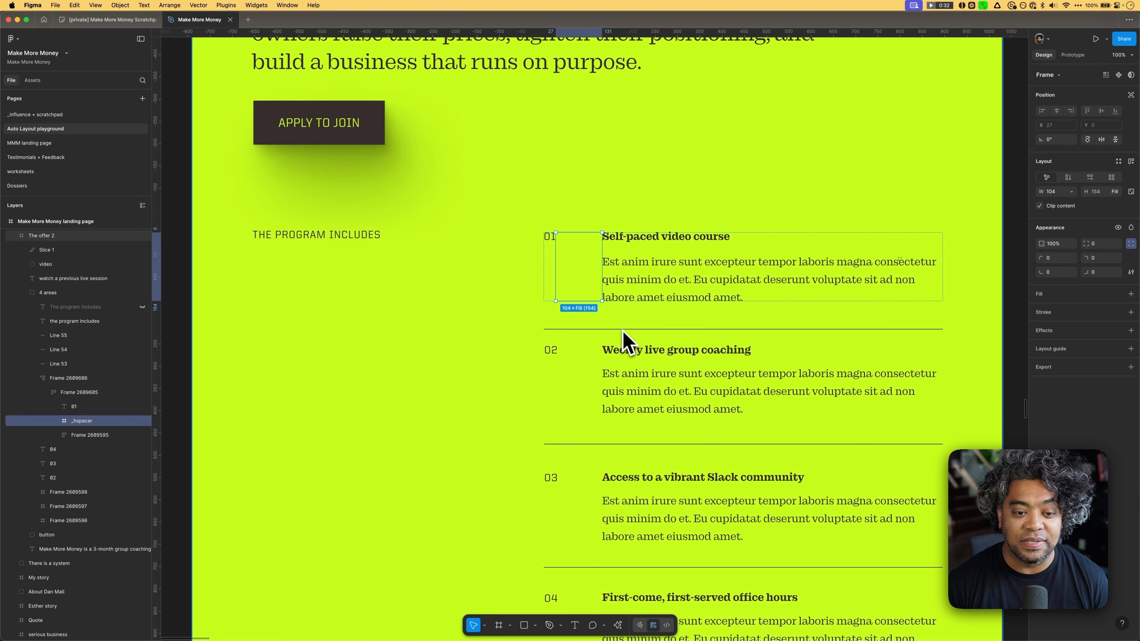
Step: Move Line 53 into the outer auto layout frame, directly beneath the "01" row frame
left_click(55, 393)
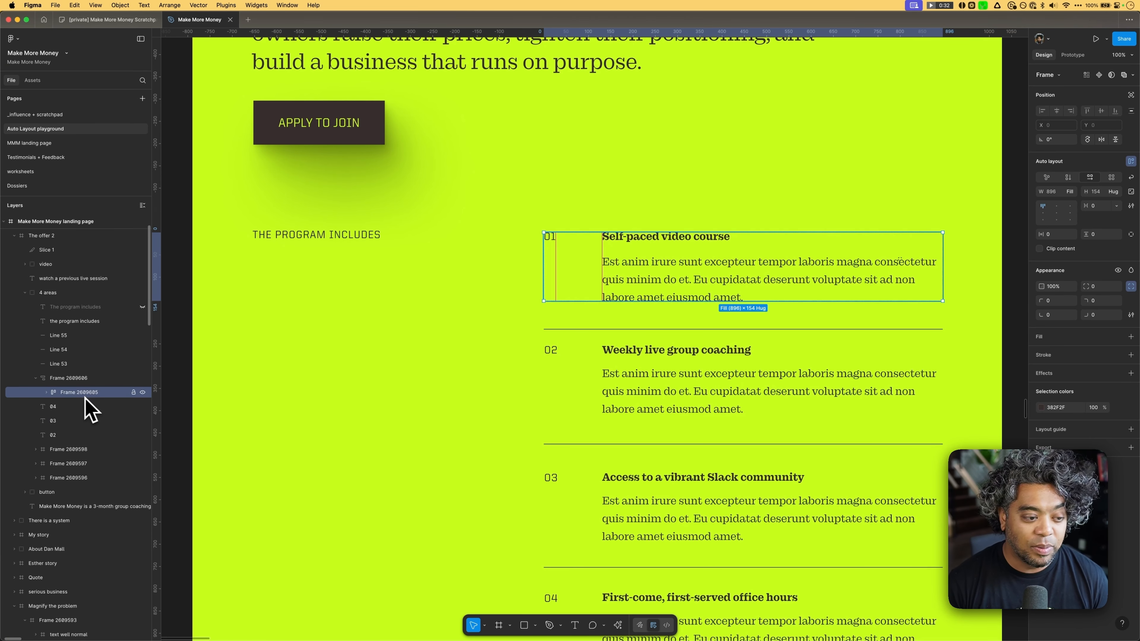
key("Escape")
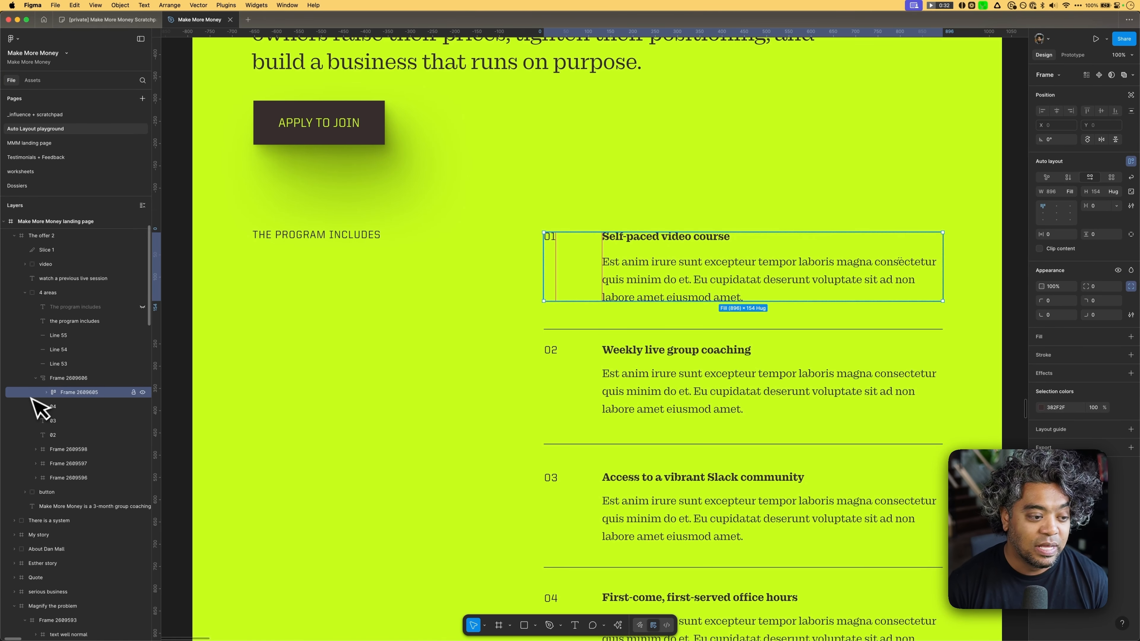
left_click(74, 382)
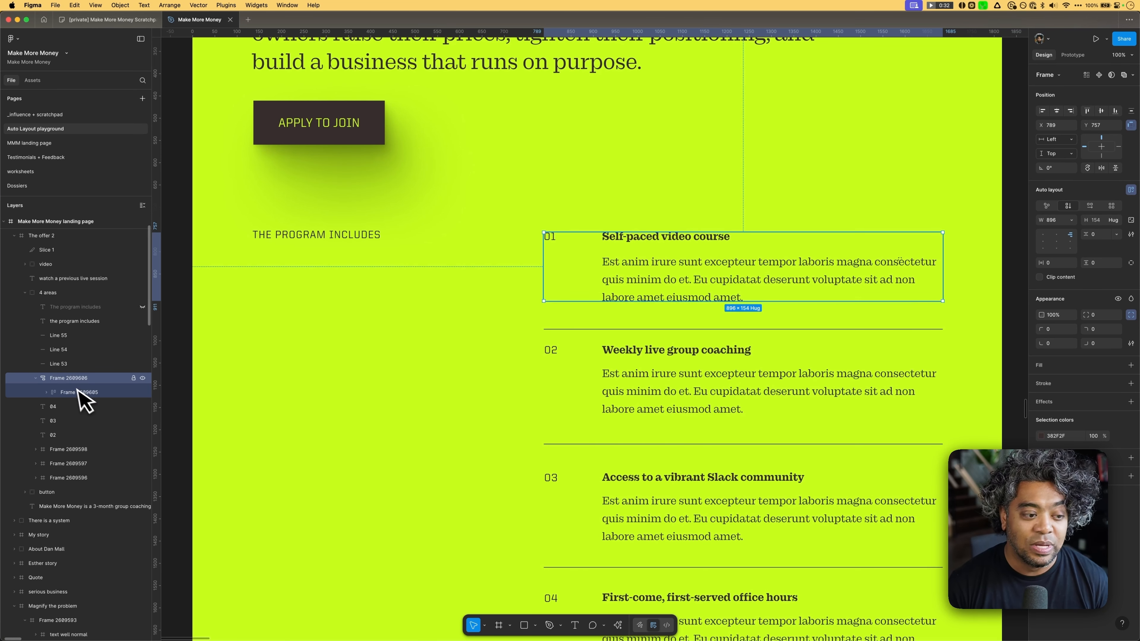
left_click(61, 365)
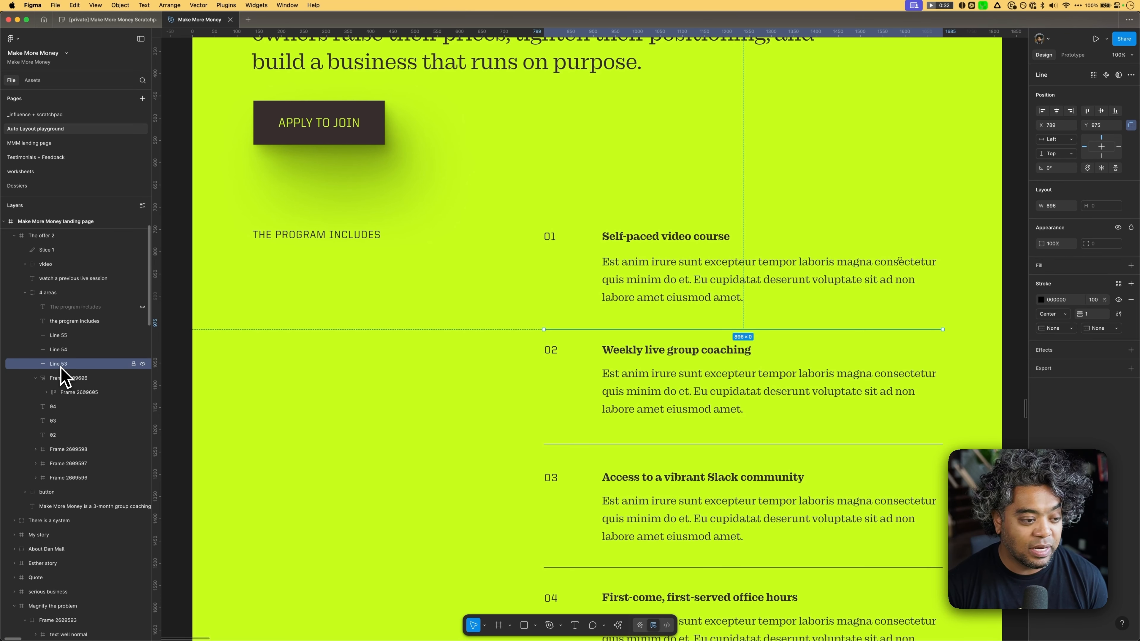
left_click_drag(61, 365, 73, 387)
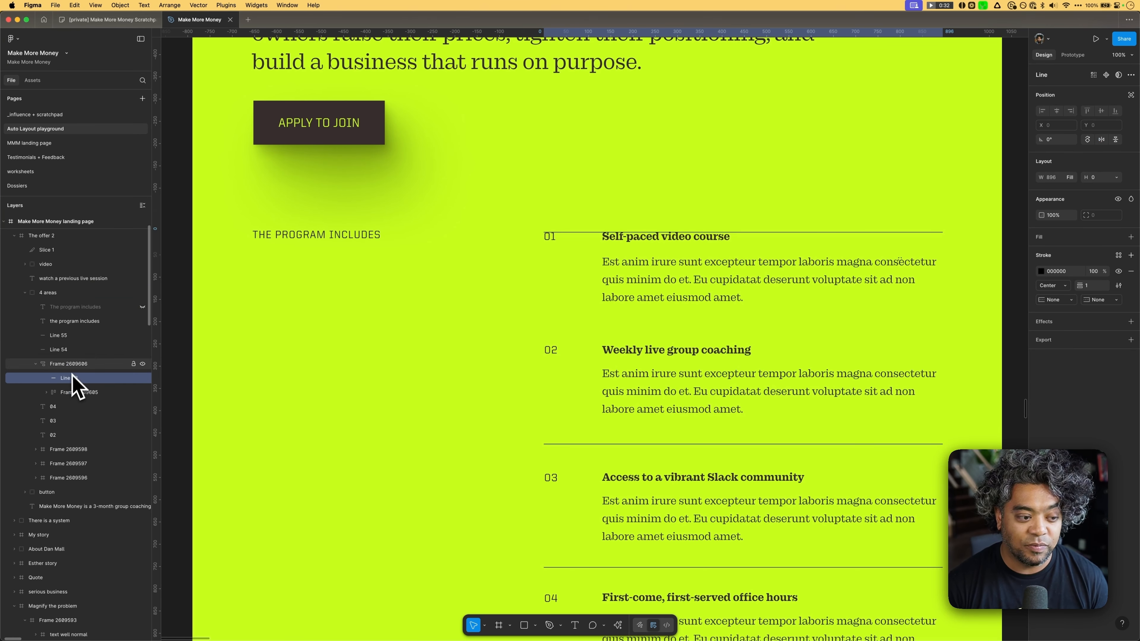
key("Down")
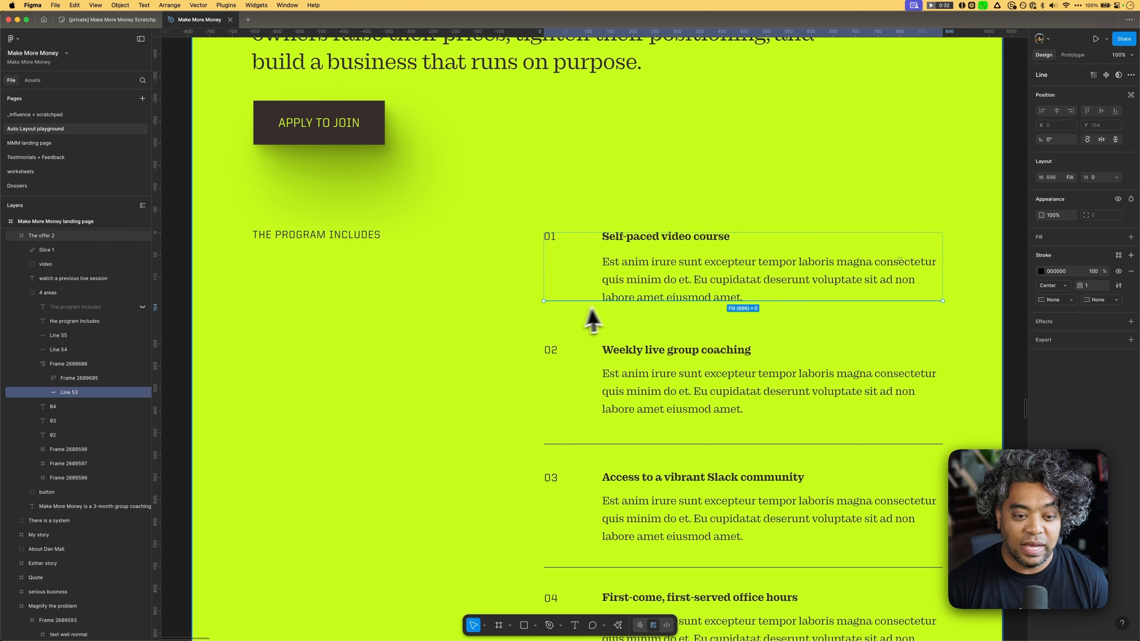
Step: Add a frame of about 113 × 8 between the "01" row and Line 53 and name it _vspacer
key("f")
left_click_drag(575, 297, 624, 301)
left_click_drag(110, 415, 78, 373)
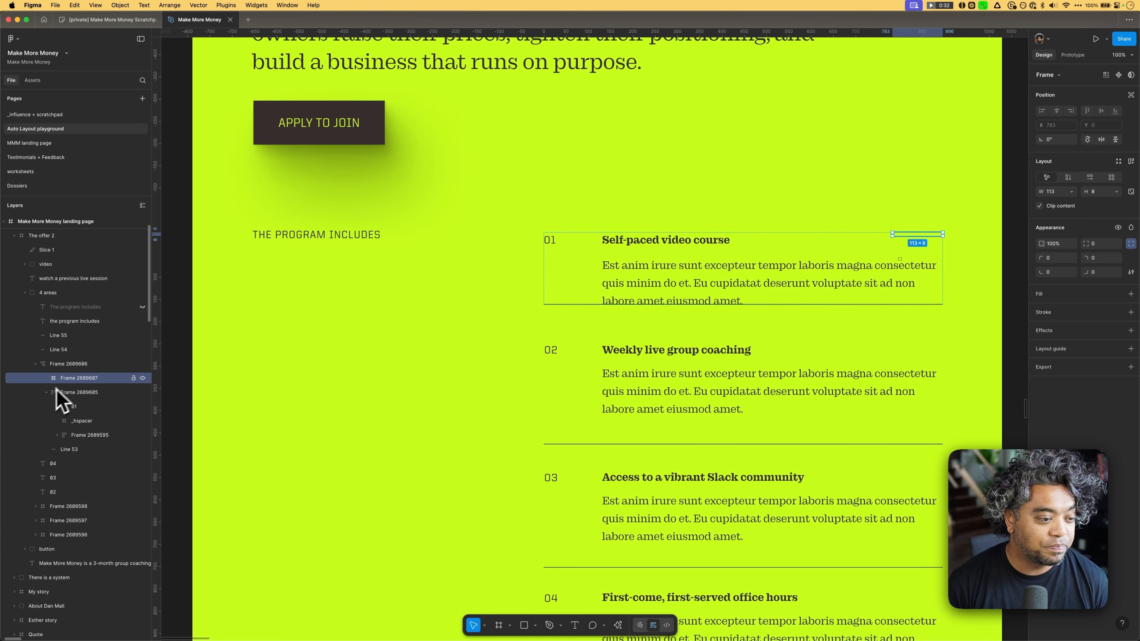
left_click(83, 392)
left_click(99, 380)
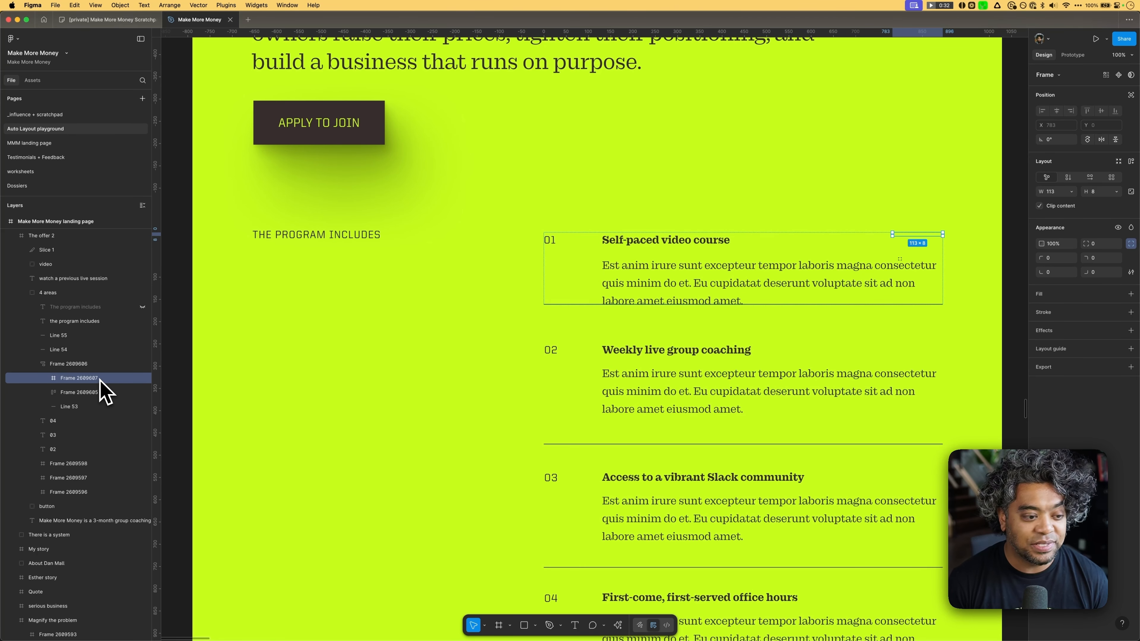
key("Down")
key("super+r")
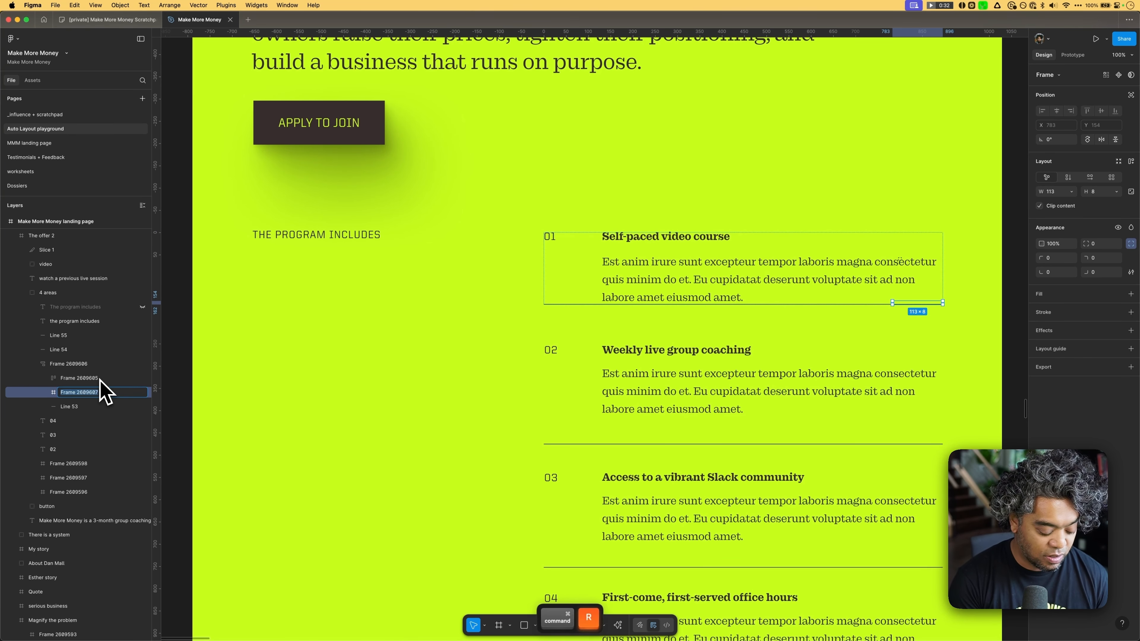
type("_vspacer")
key("Return")
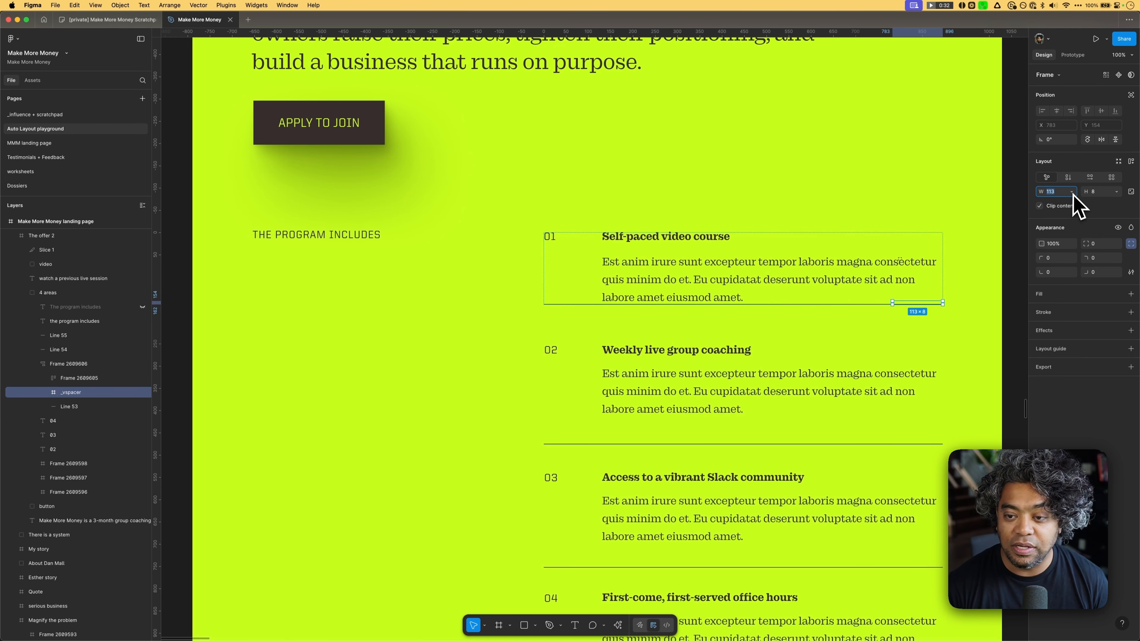
Step: Set _vspacer's width to Fill container and its height to 80
left_click(1071, 193)
left_click(1079, 212)
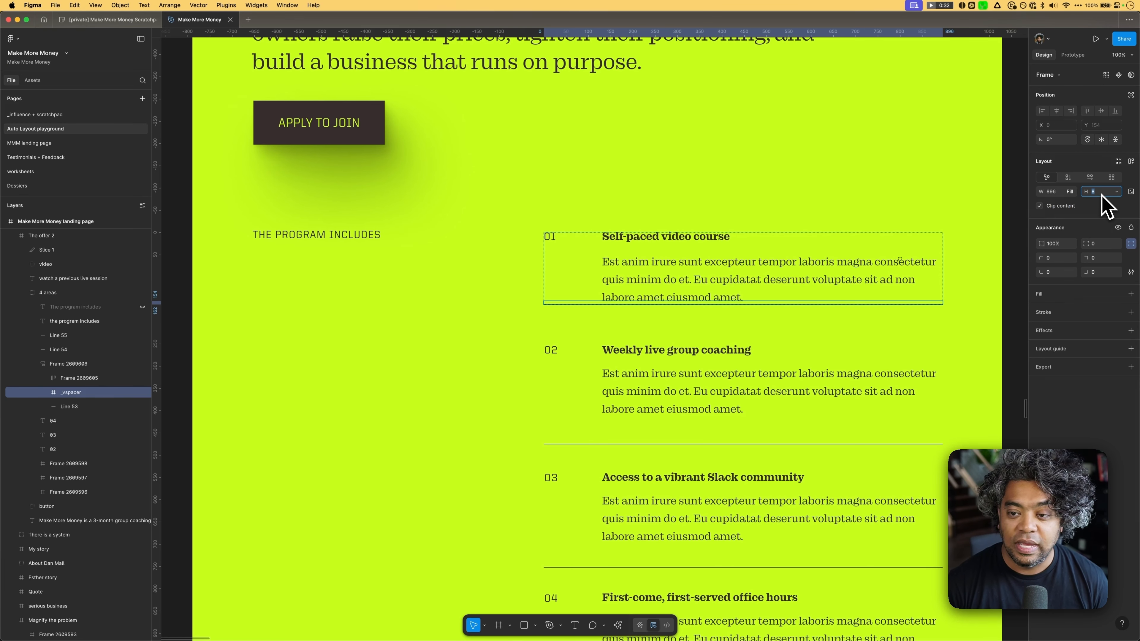
type("0")
key("Return")
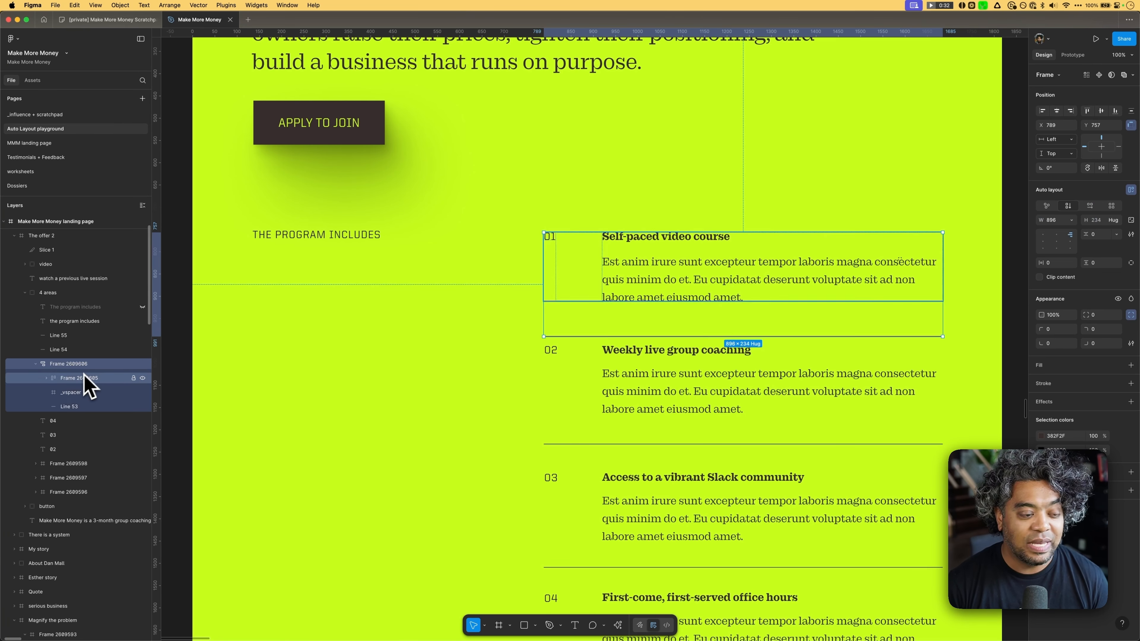
Step: Examine the nested auto layout frames and spacers that make up the "01" item in the layer structure
left_click(89, 364)
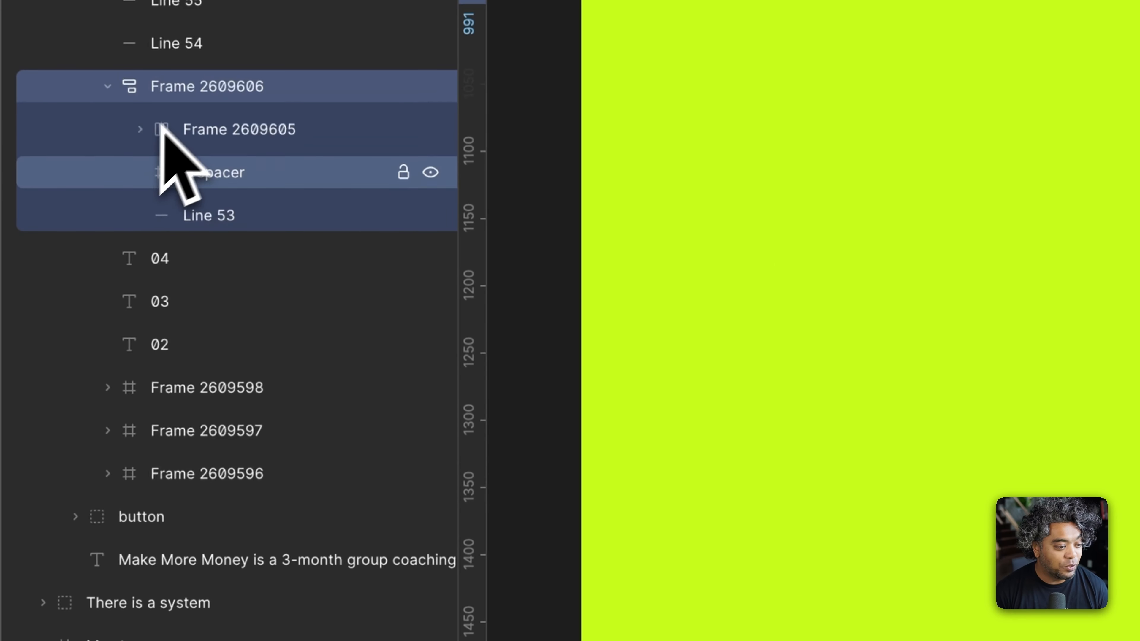
left_click(53, 378)
left_click(46, 378)
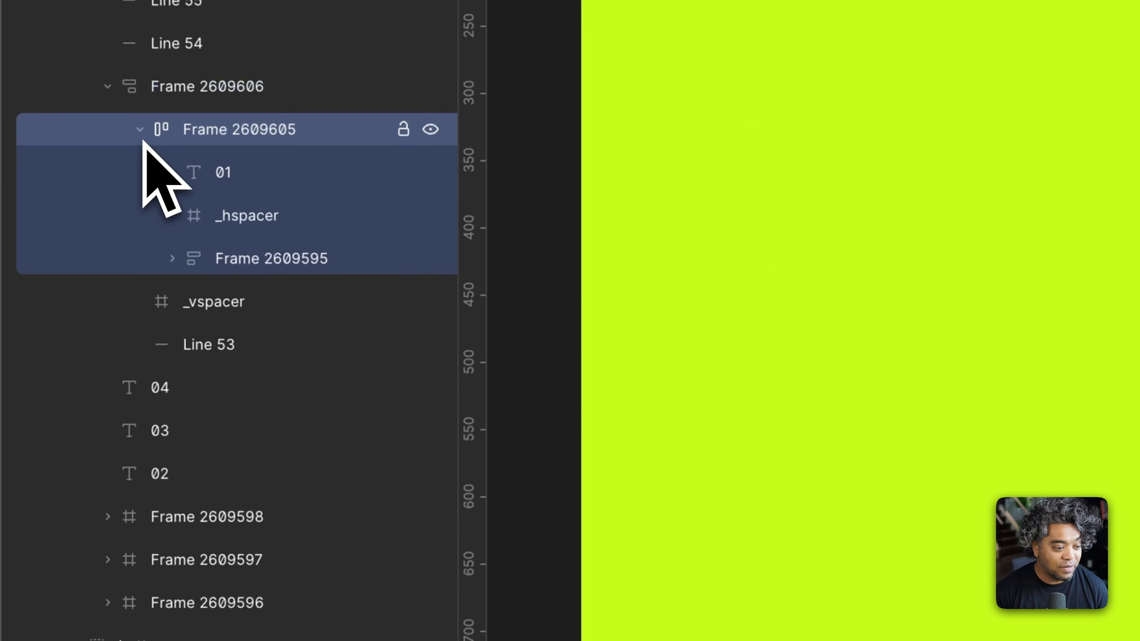
left_click(172, 258)
left_click(291, 260)
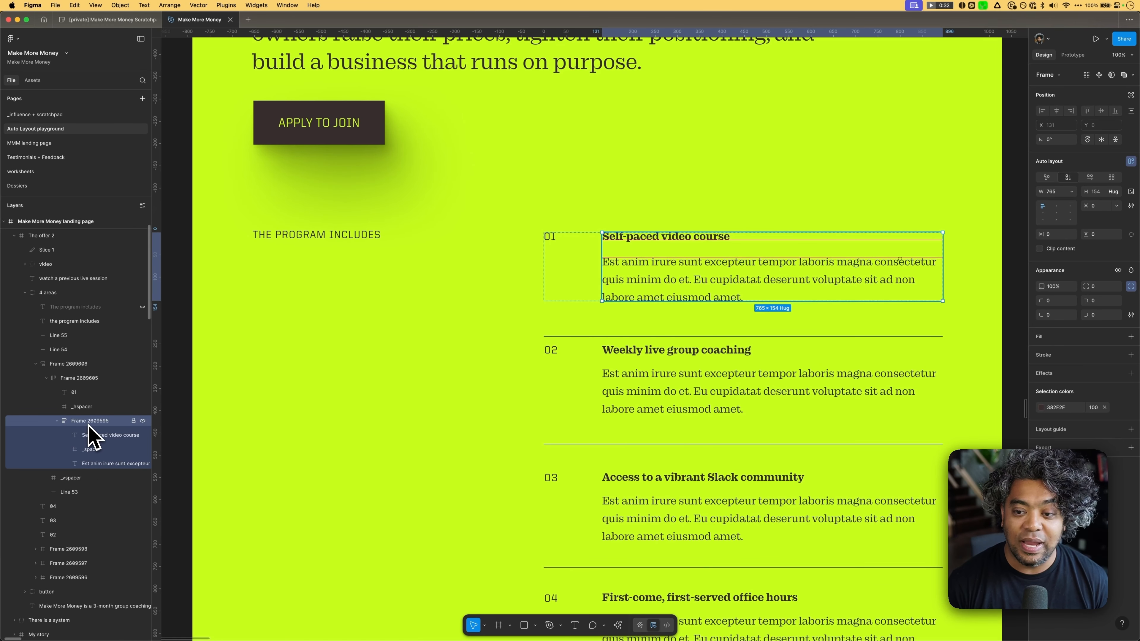
left_click(88, 381)
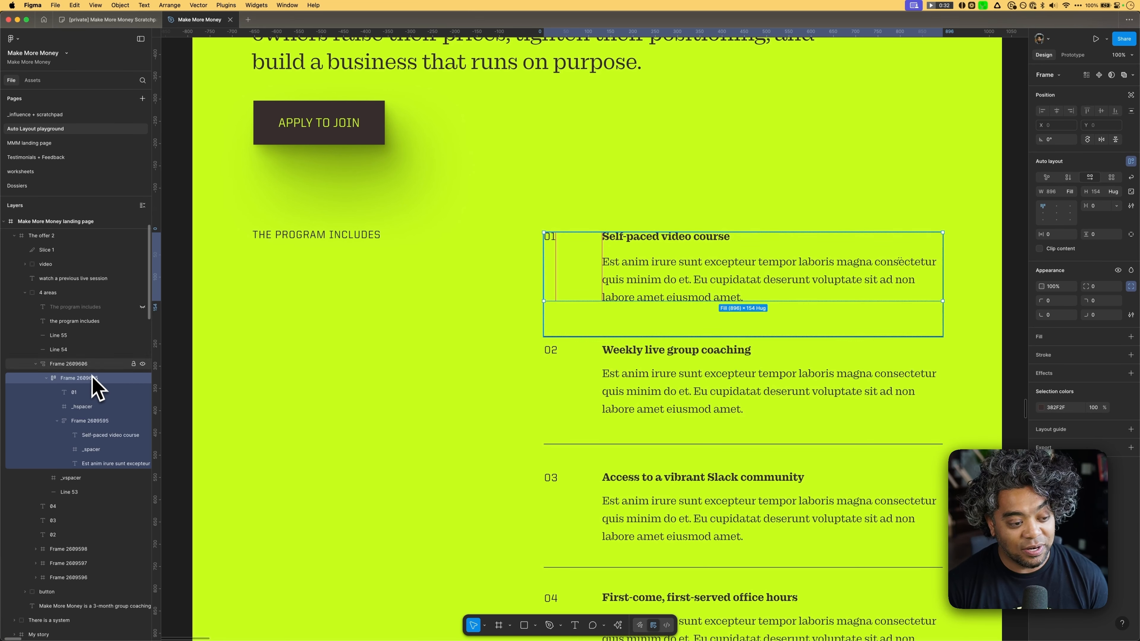
left_click(91, 366)
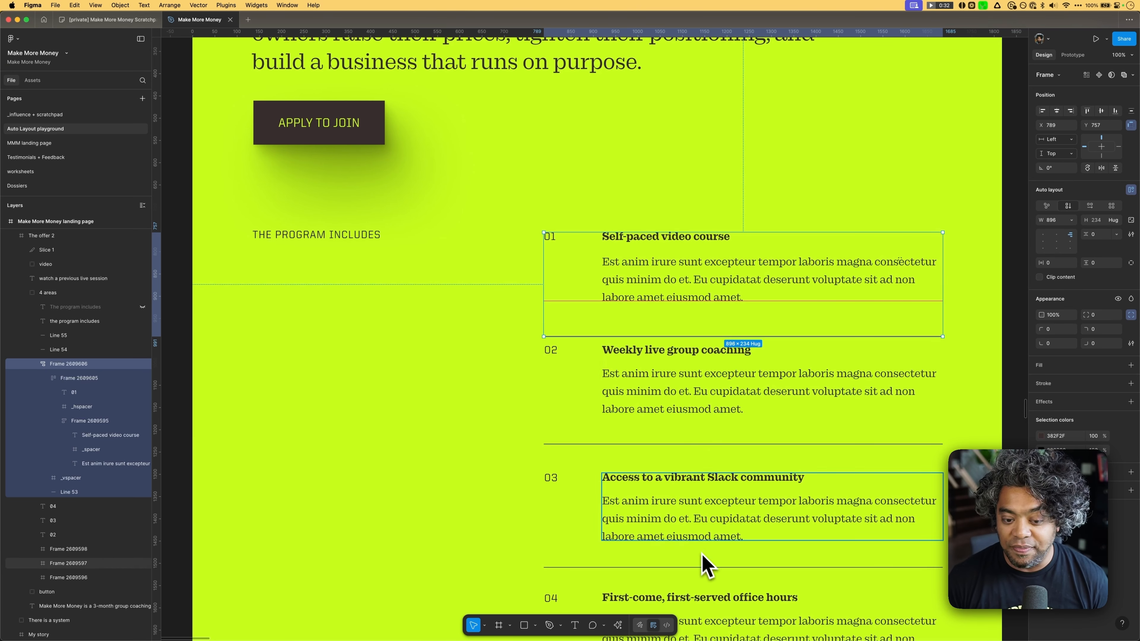
Step: Hide the original 02, 03 and 04 numbers, their three text frames, and divider lines Line 54 and Line 55
left_click(36, 364)
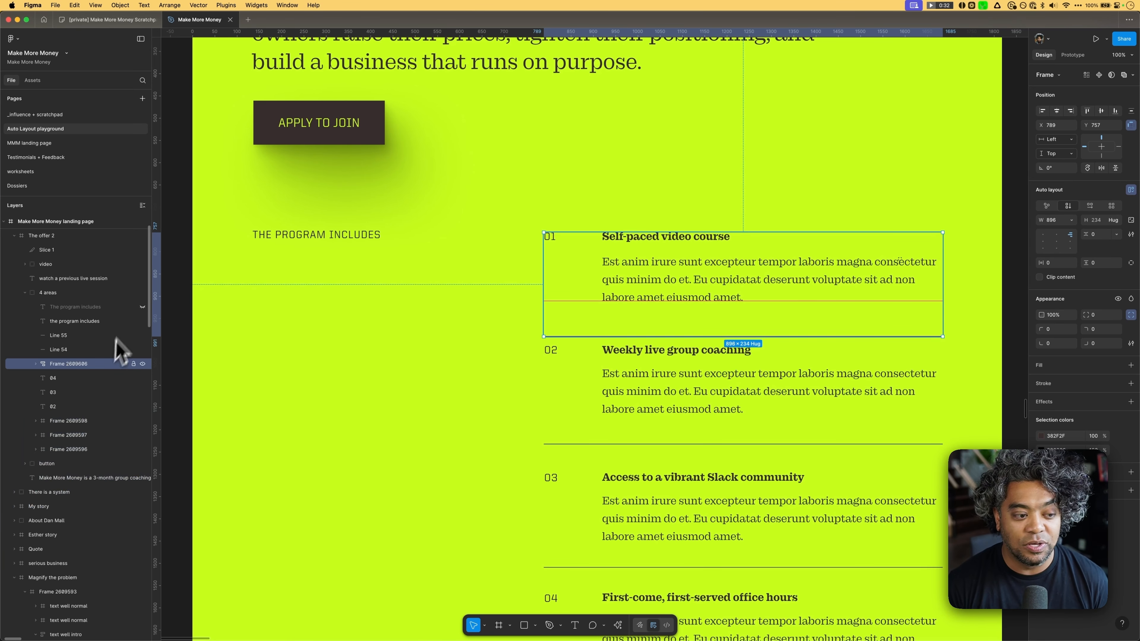
left_click(75, 381)
left_click(73, 408)
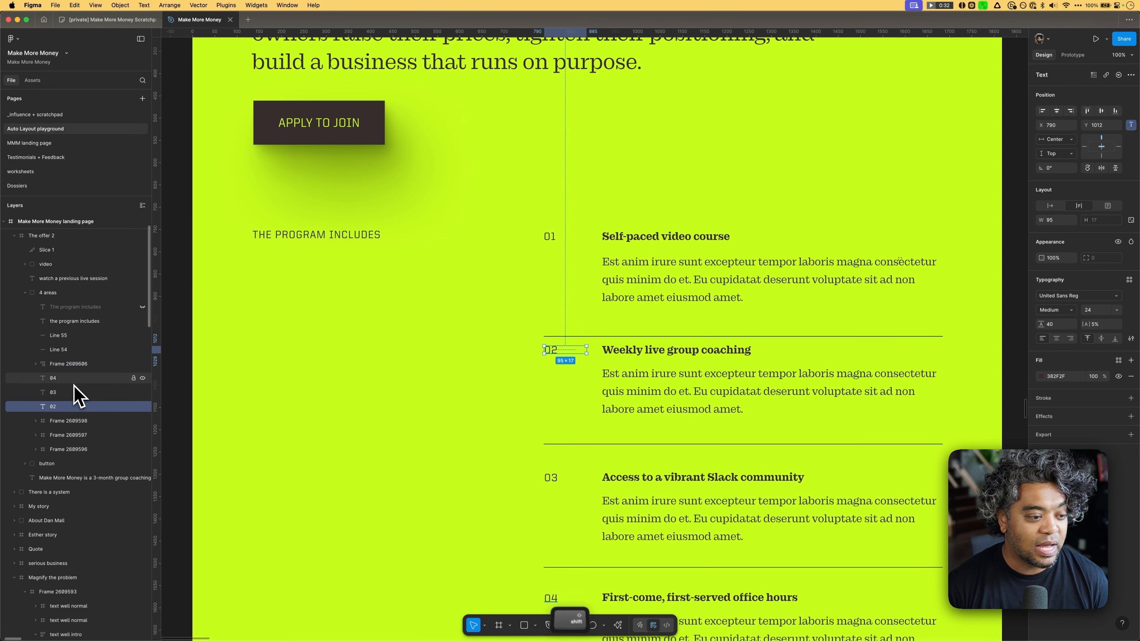
left_click(75, 381, "shift")
left_click(81, 349, "super")
left_click(81, 335, "super")
left_click(84, 422, "super")
left_click(84, 436, "super")
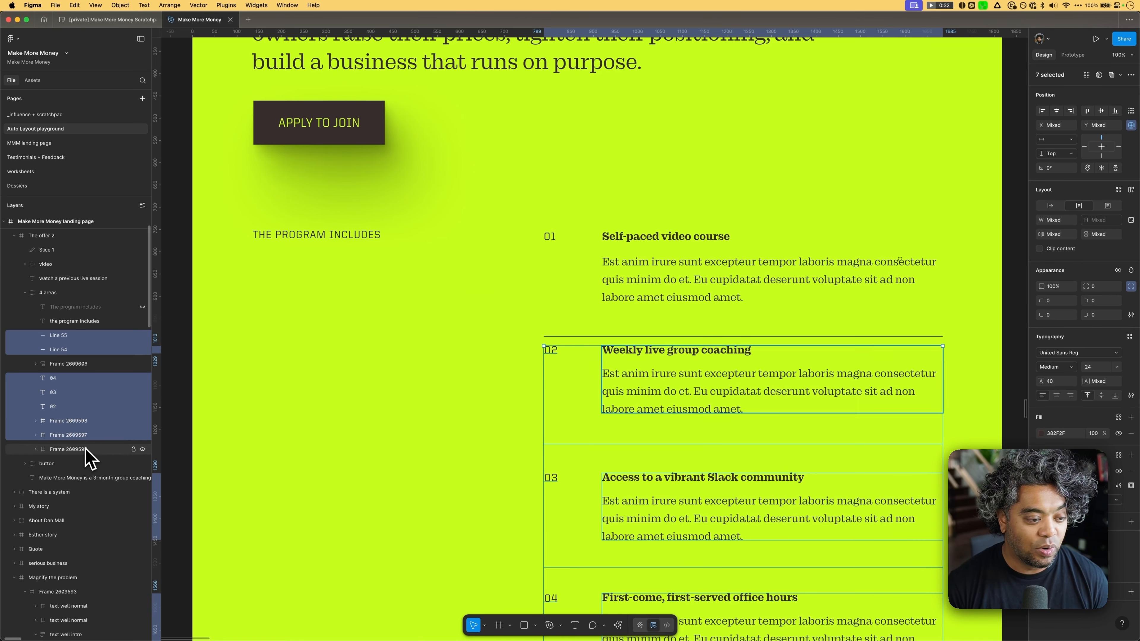
left_click(85, 450, "super")
key("super+shift+h")
Step: Duplicate the complete "01" item frame three times
left_click(90, 364)
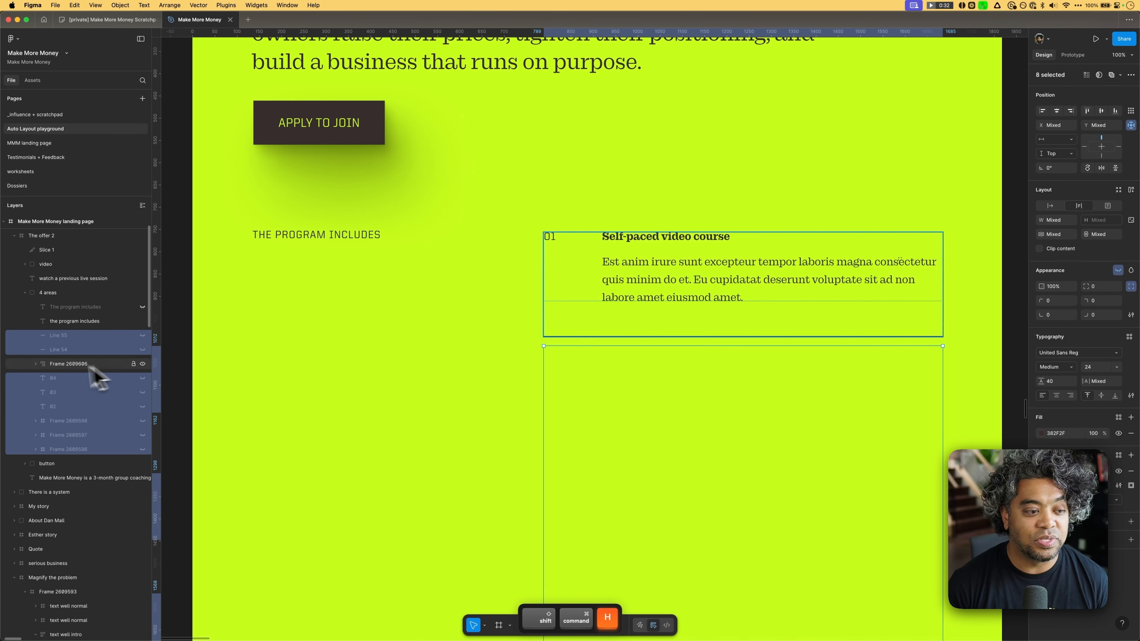
key("super+d")
key("super+d")
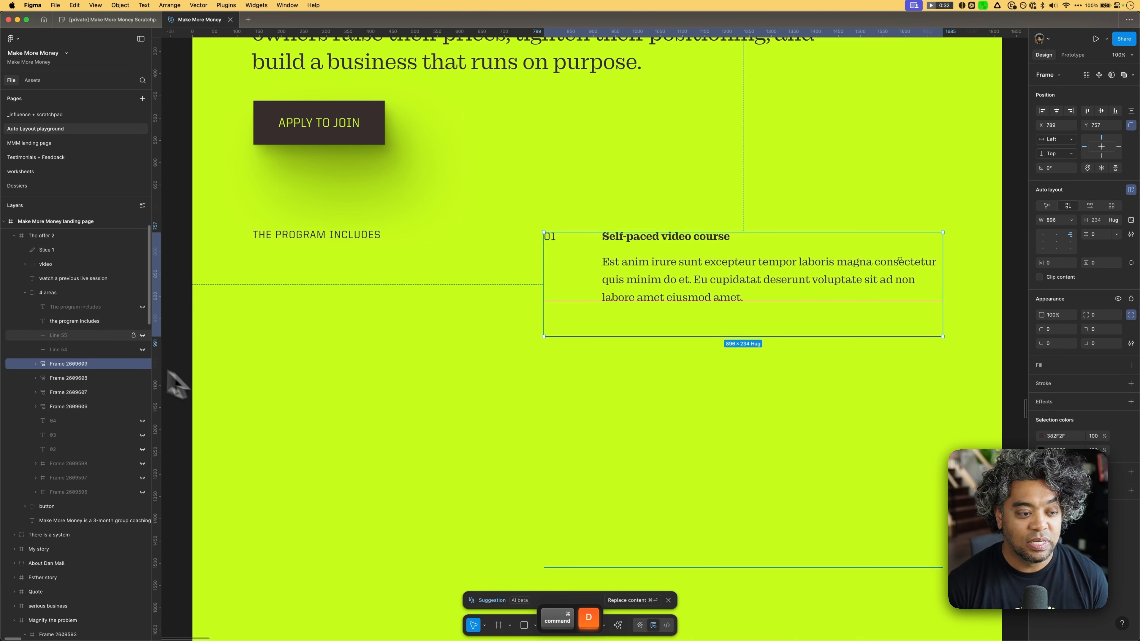
Step: Wrap the four duplicated "01" item frames in one vertical auto layout frame and expand it in the layer structure
key("super+d")
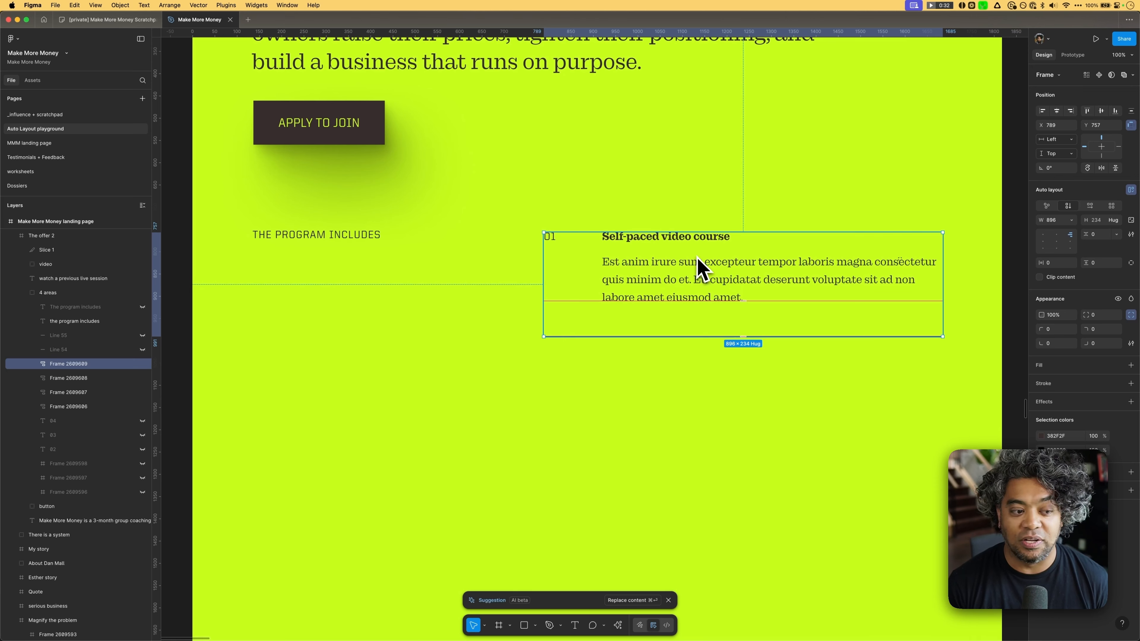
left_click(69, 406, "shift")
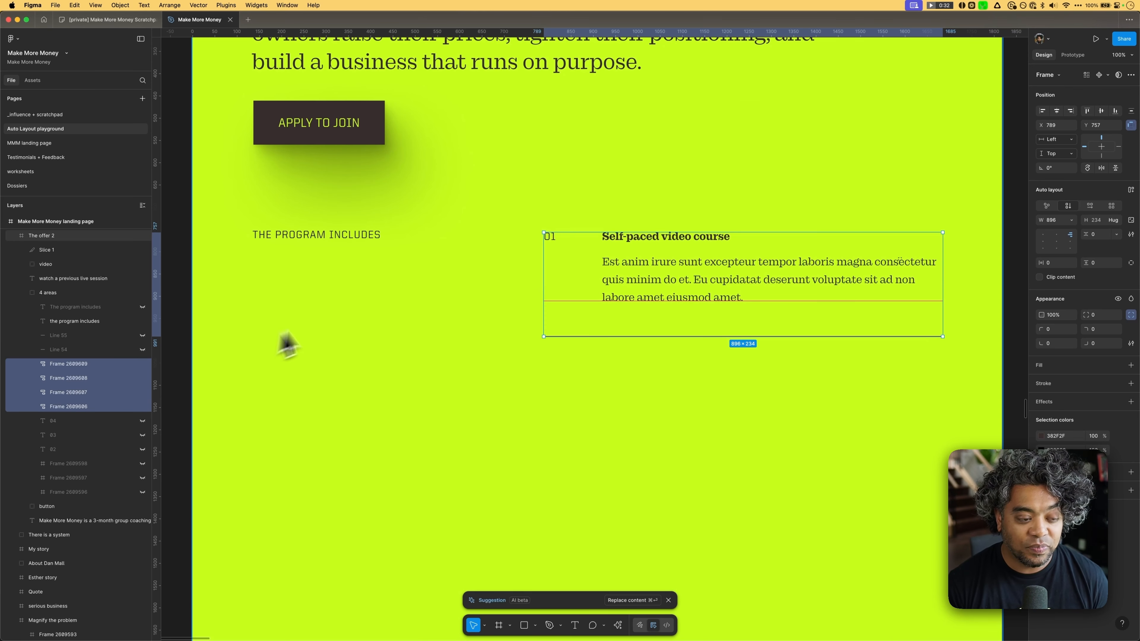
key("shift+a")
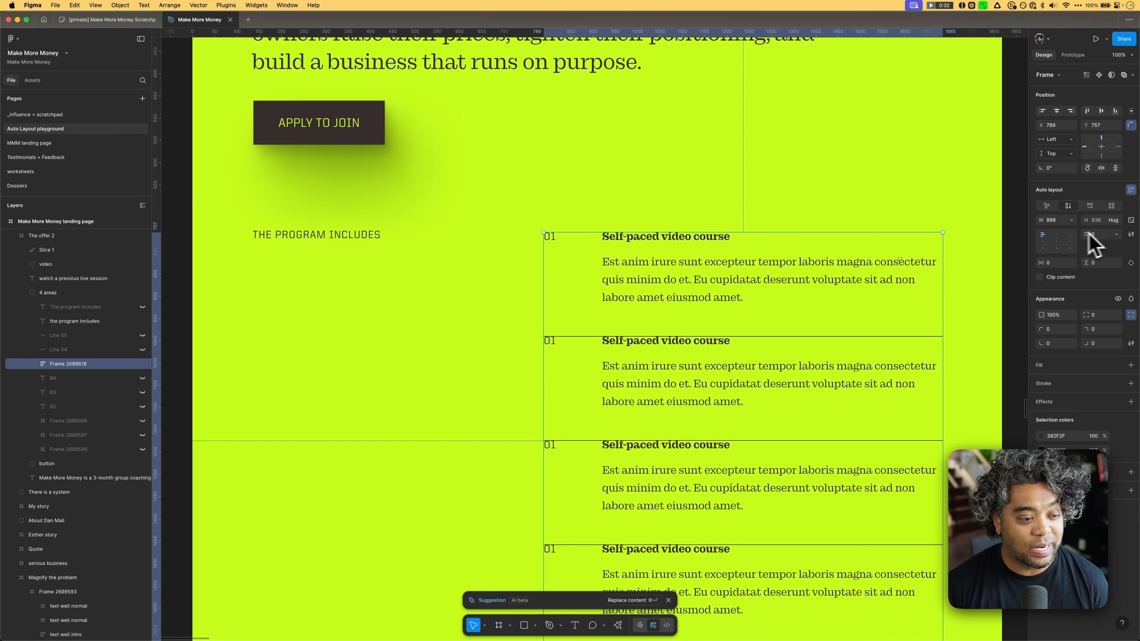
left_click(35, 364)
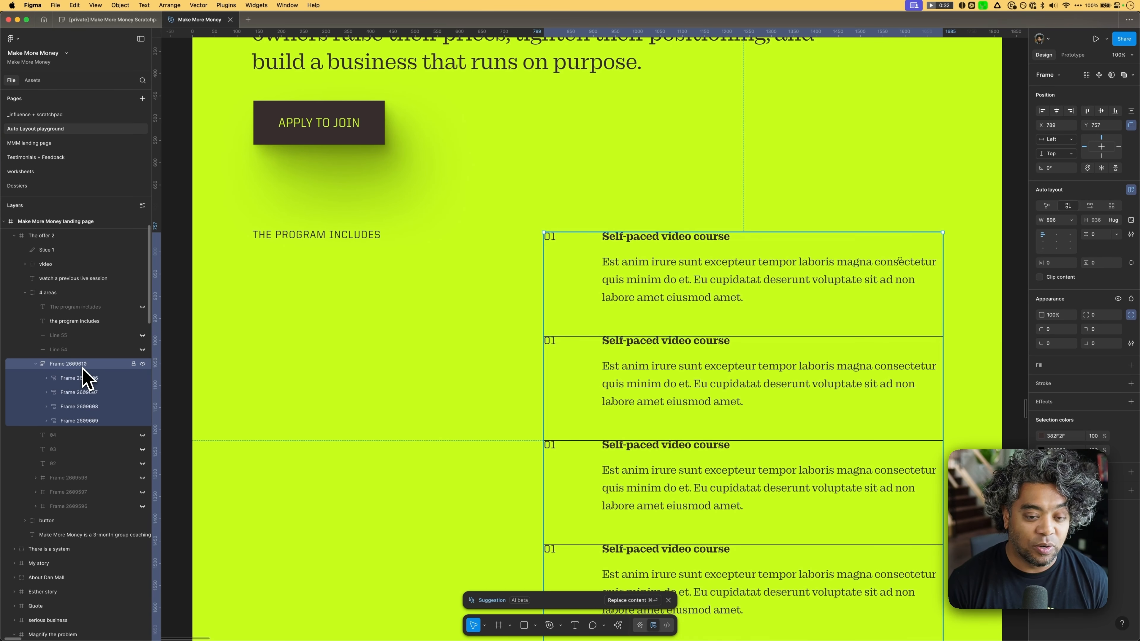
Step: Draw an empty frame about 212 by 10 inside the new item stack, make it the first child, and rename it _spacer
key("f")
left_click_drag(544, 336, 638, 340)
left_click_drag(97, 479, 89, 377)
left_click(81, 392)
double_click(78, 379)
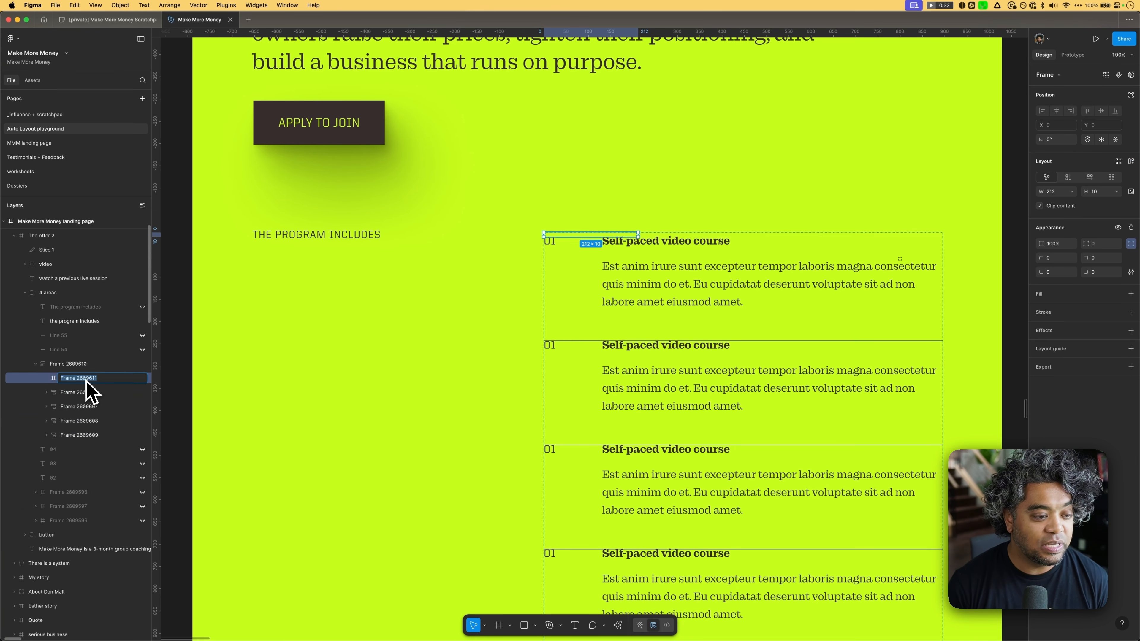
type("_spacer")
key("Return")
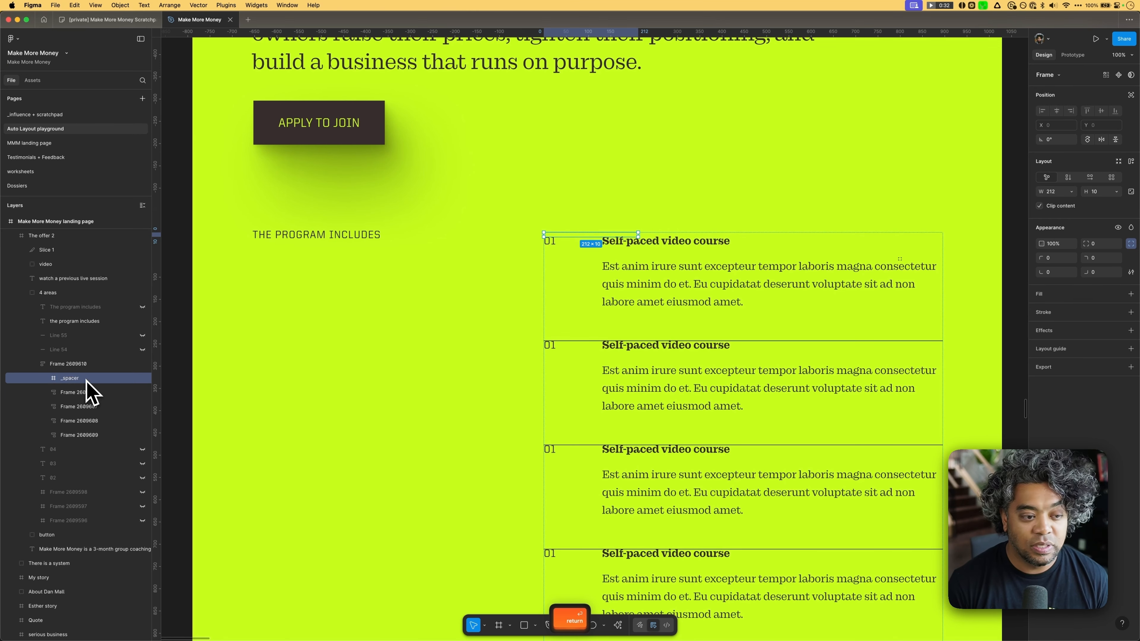
Step: Set the _spacer frame's height to 80 and move it between the first and second items
left_click(1096, 192)
type("80")
key("Return")
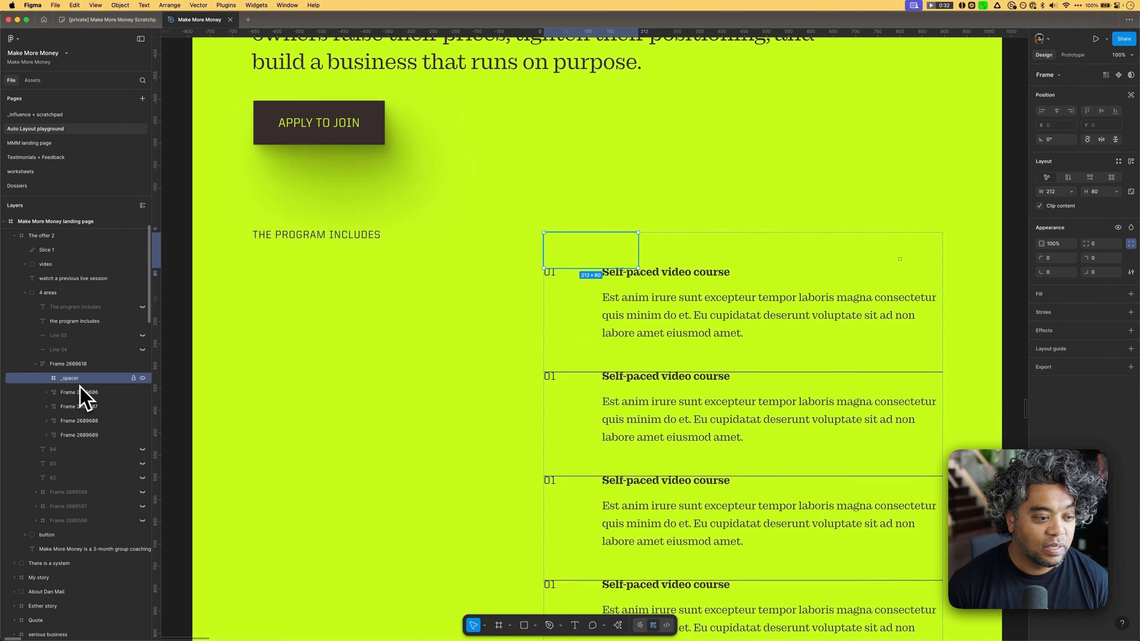
key("Down")
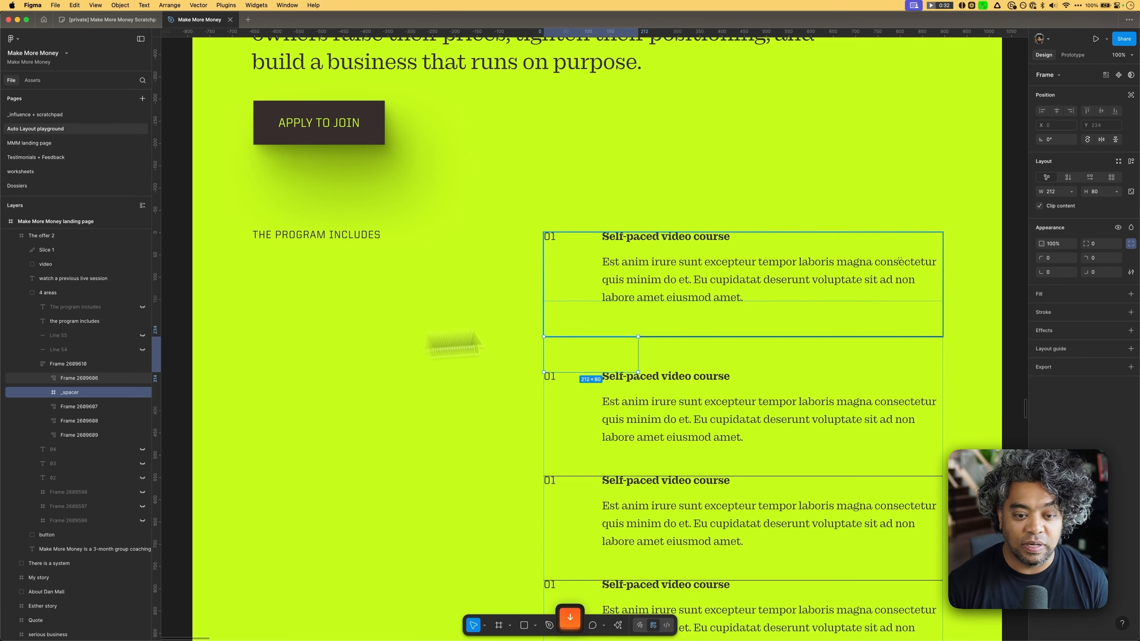
Step: Duplicate the _spacer frame and place the copies between the second and third items and between the third and fourth items
key("super+d")
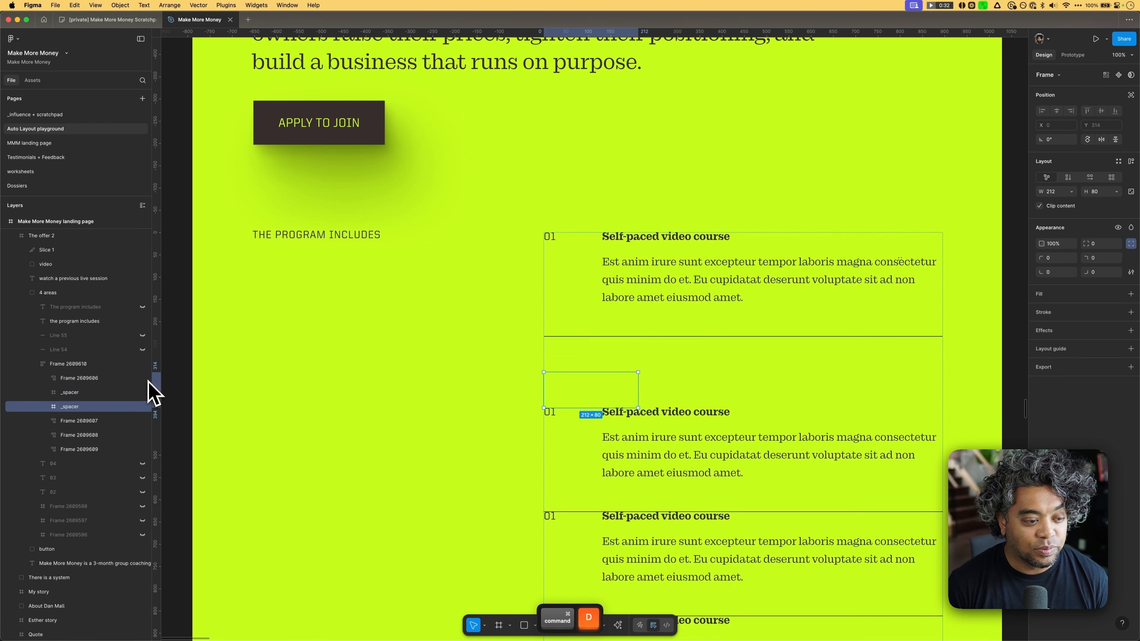
key("Down")
key("Down")
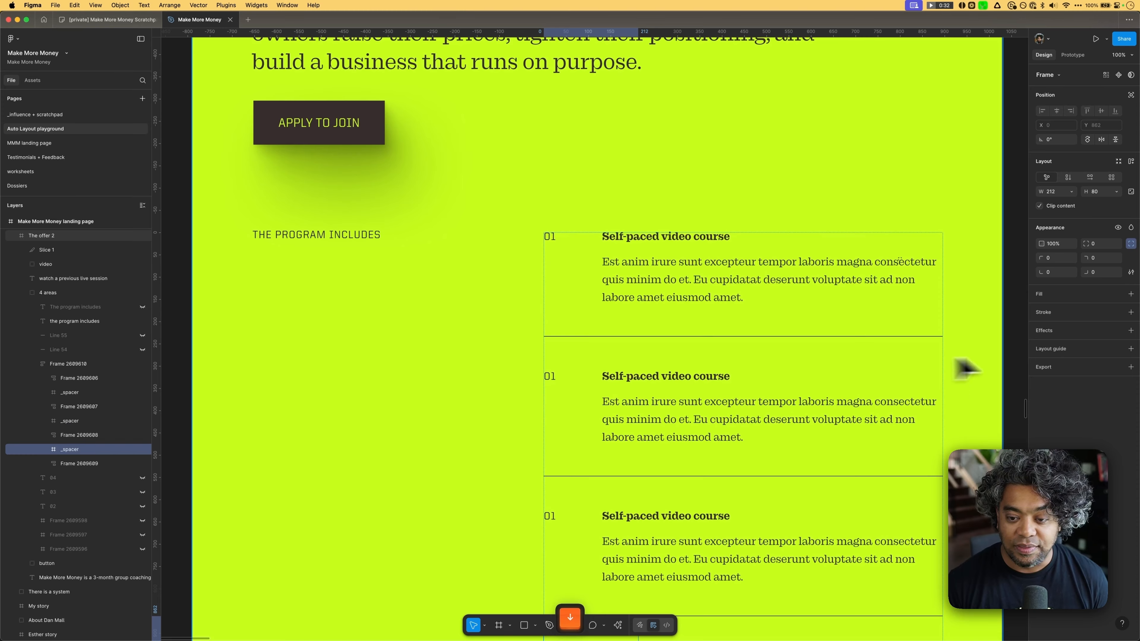
left_click(1012, 364)
scroll(1005, 363, "down", 3)
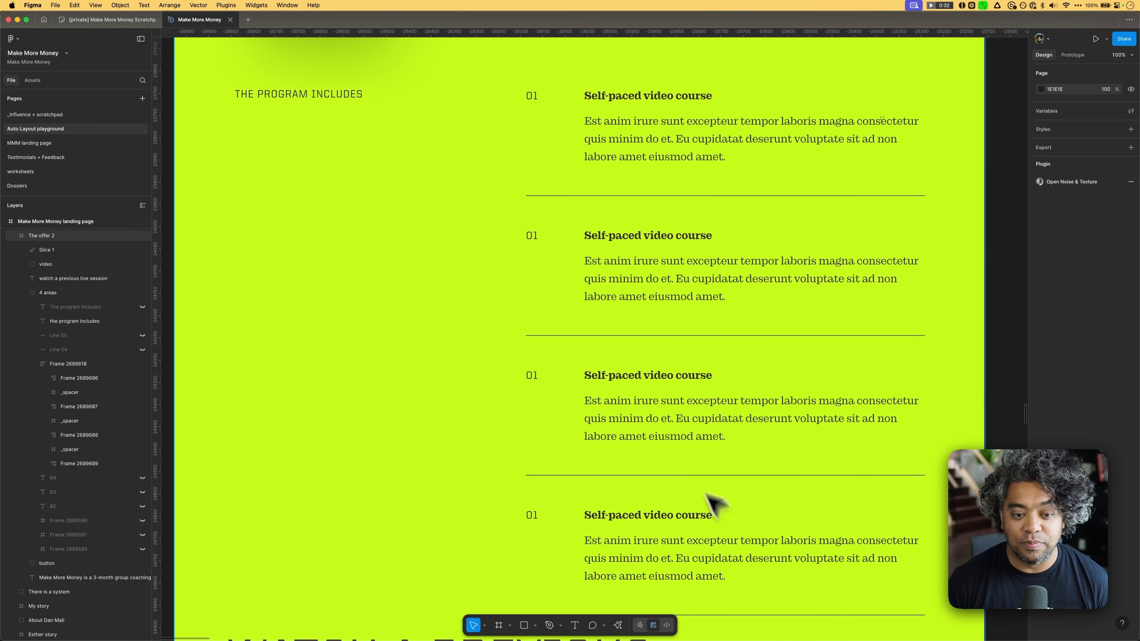
scroll(648, 193, "up", 1)
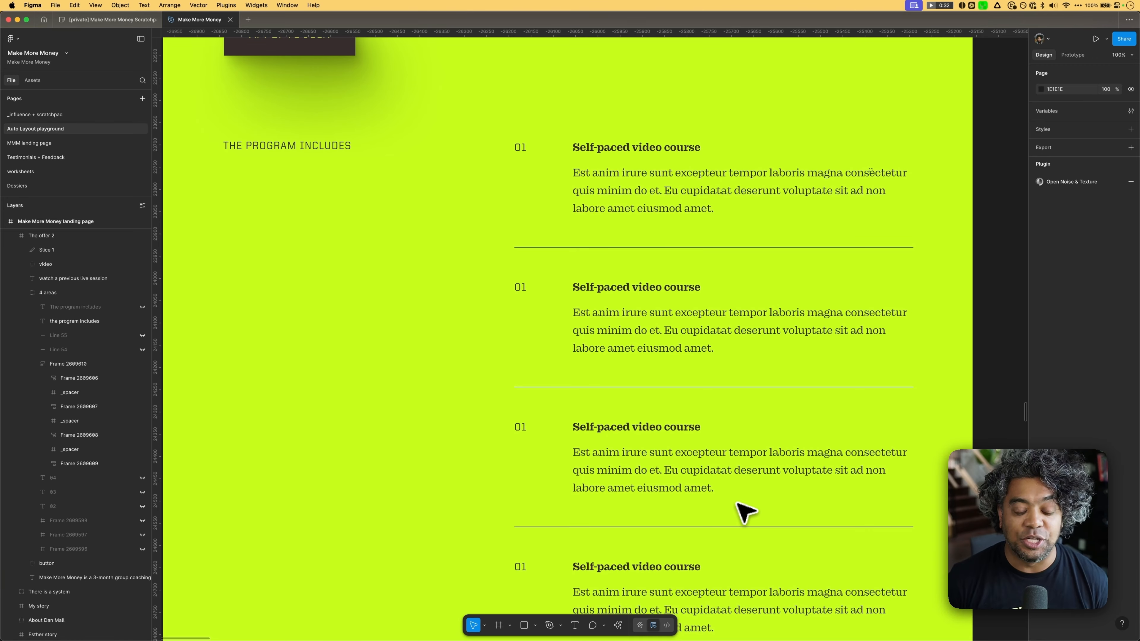
scroll(745, 512, "down", 5)
scroll(776, 313, "up", 5)
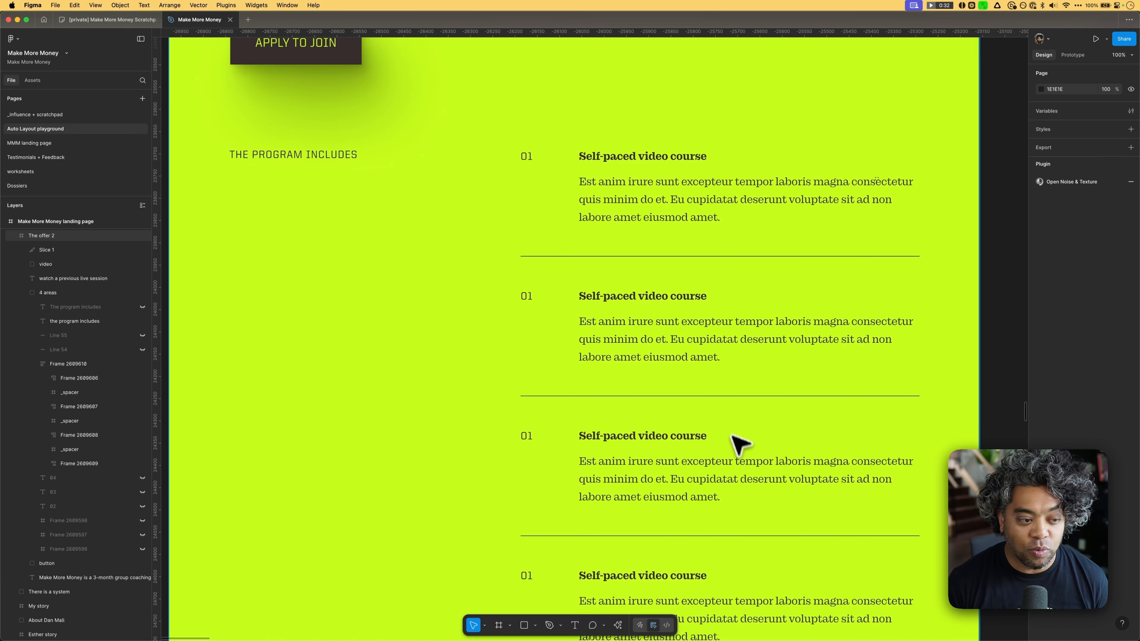
Step: Hide the fourth item and the _spacer above it temporarily, and show both again
left_click(142, 463)
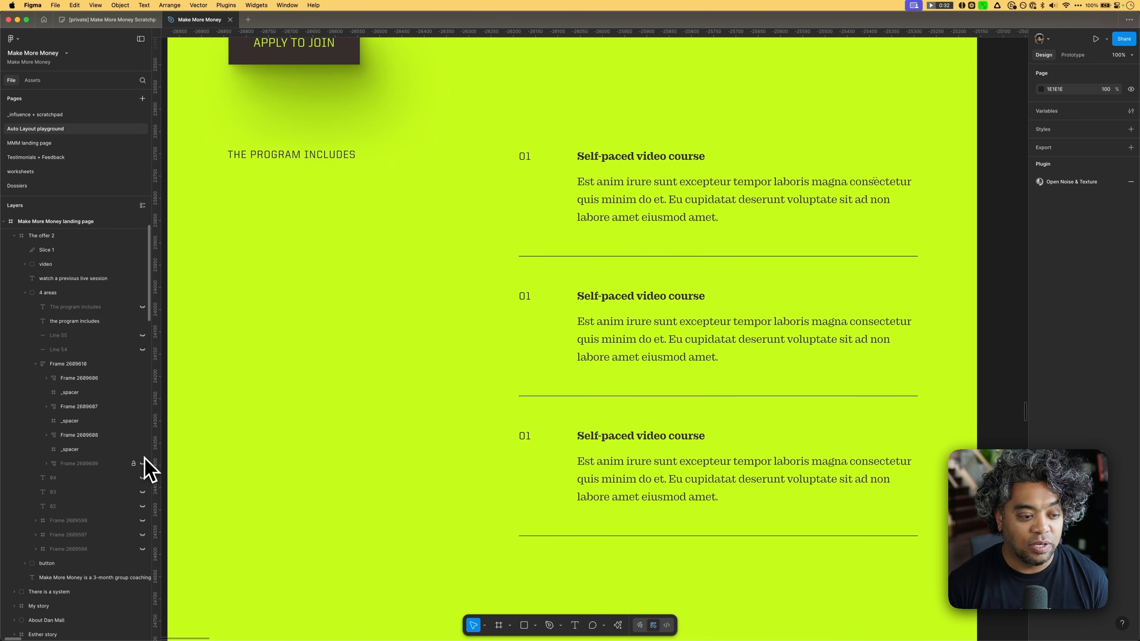
left_click(143, 449)
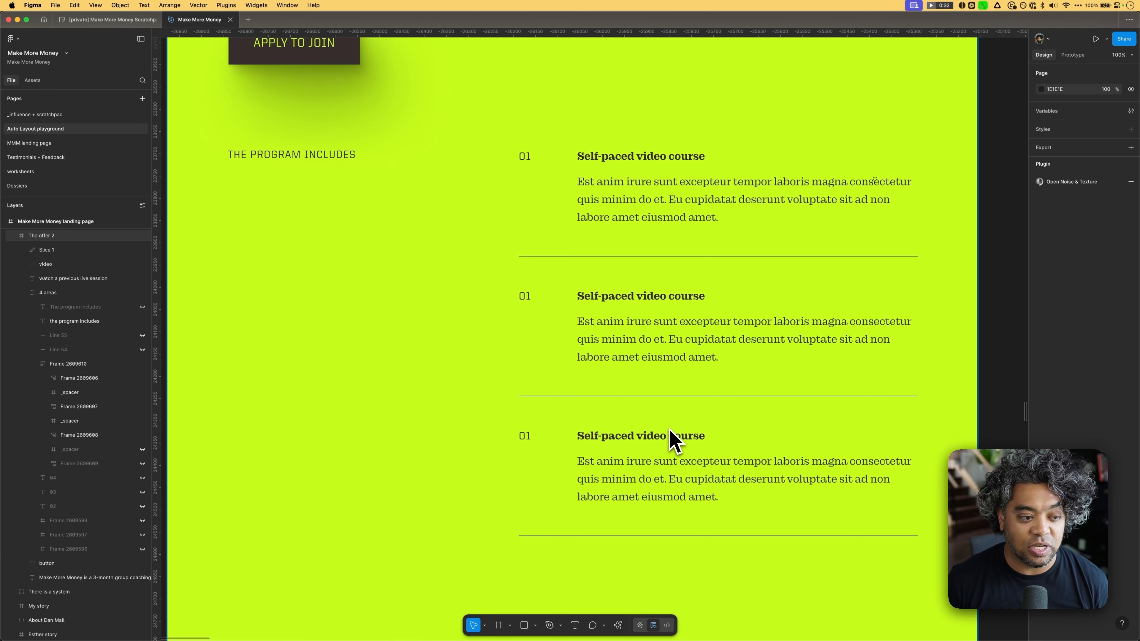
left_click(143, 449)
left_click(143, 463)
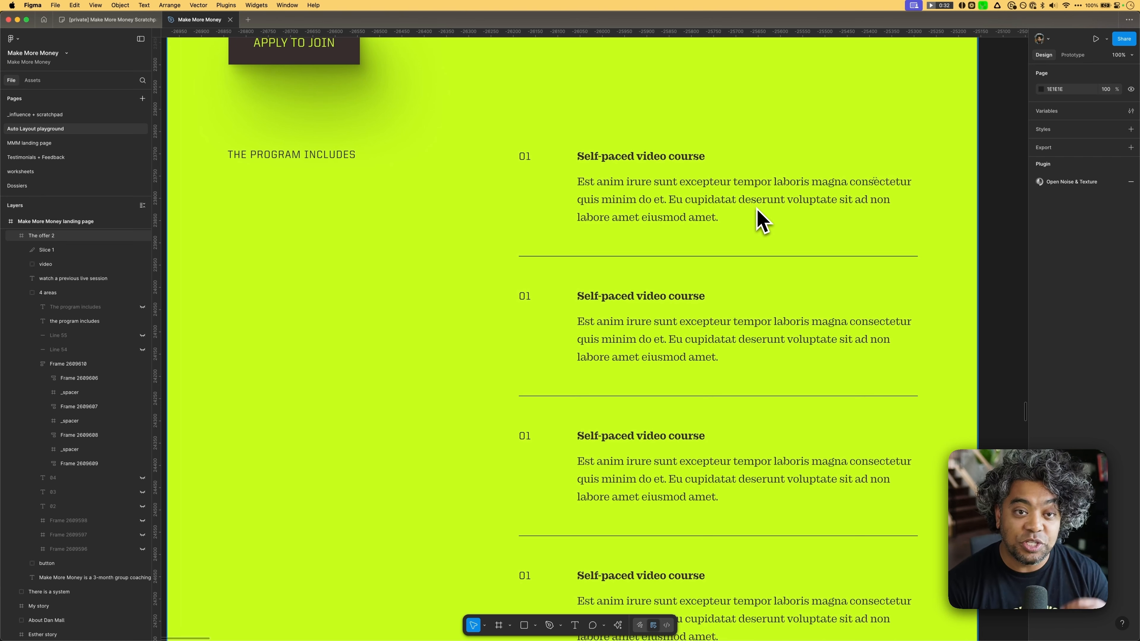
Step: Return to the top of the landing page and examine the Make More Money hero section at 100% zoom
scroll(813, 157, "left", 2)
scroll(813, 158, "up", 2)
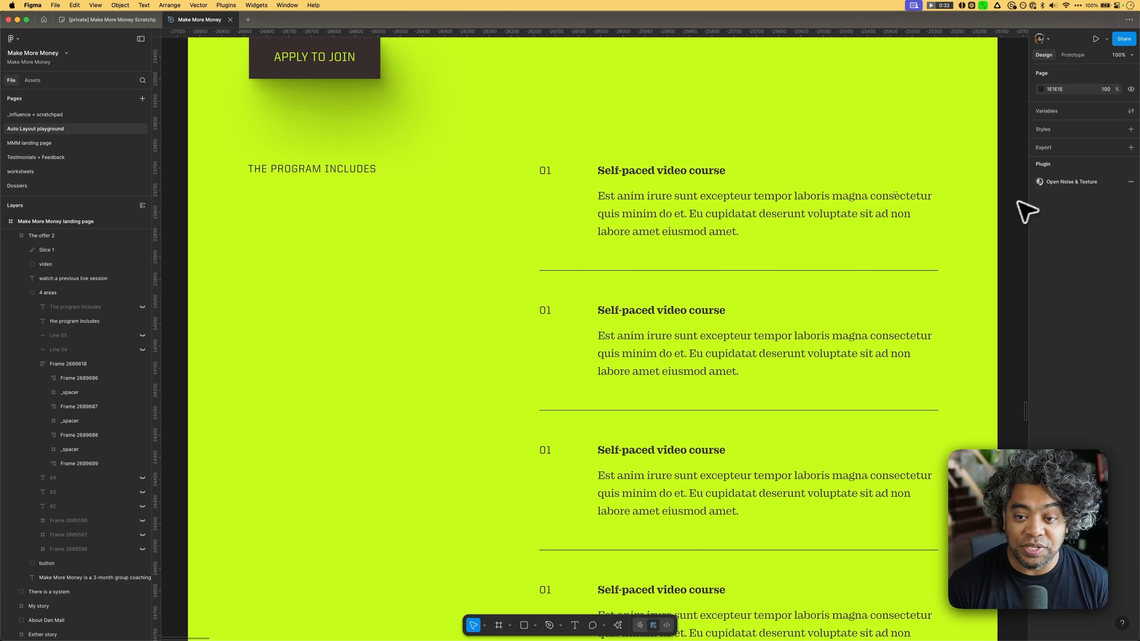
key("minus")
key("minus")
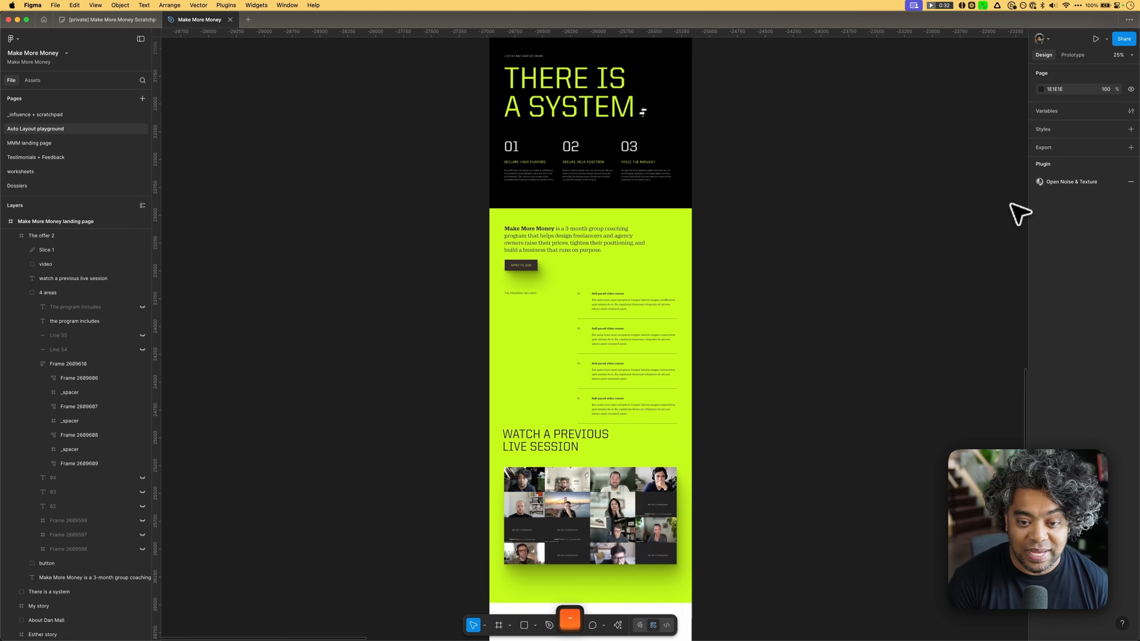
scroll(1018, 213, "up", 10)
scroll(1018, 213, "up", 15)
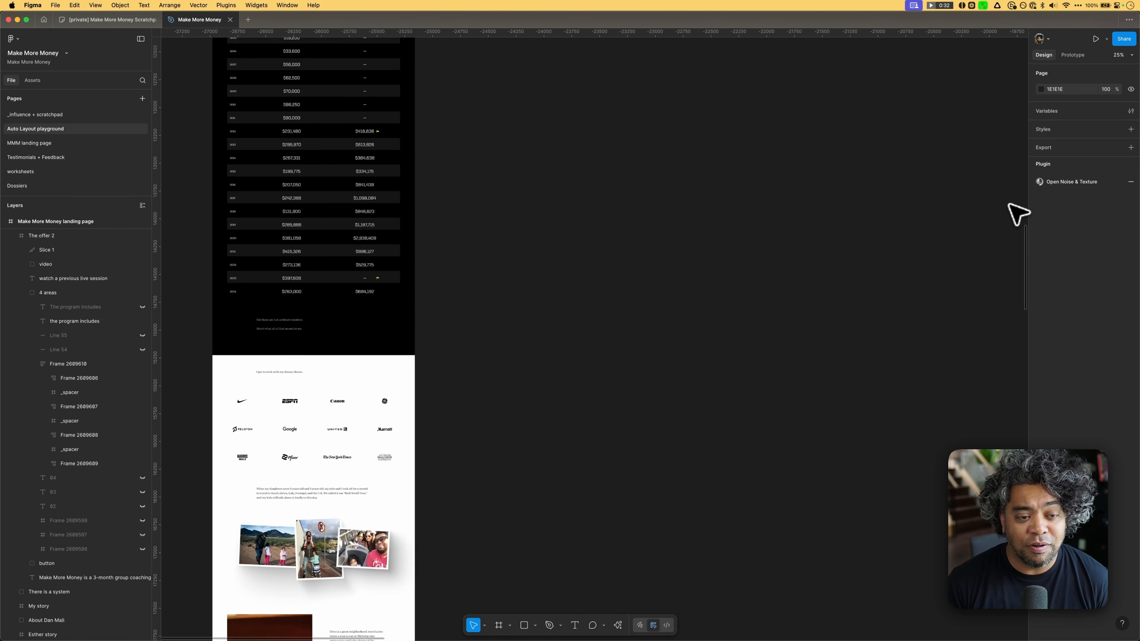
scroll(662, 234, "up", 20)
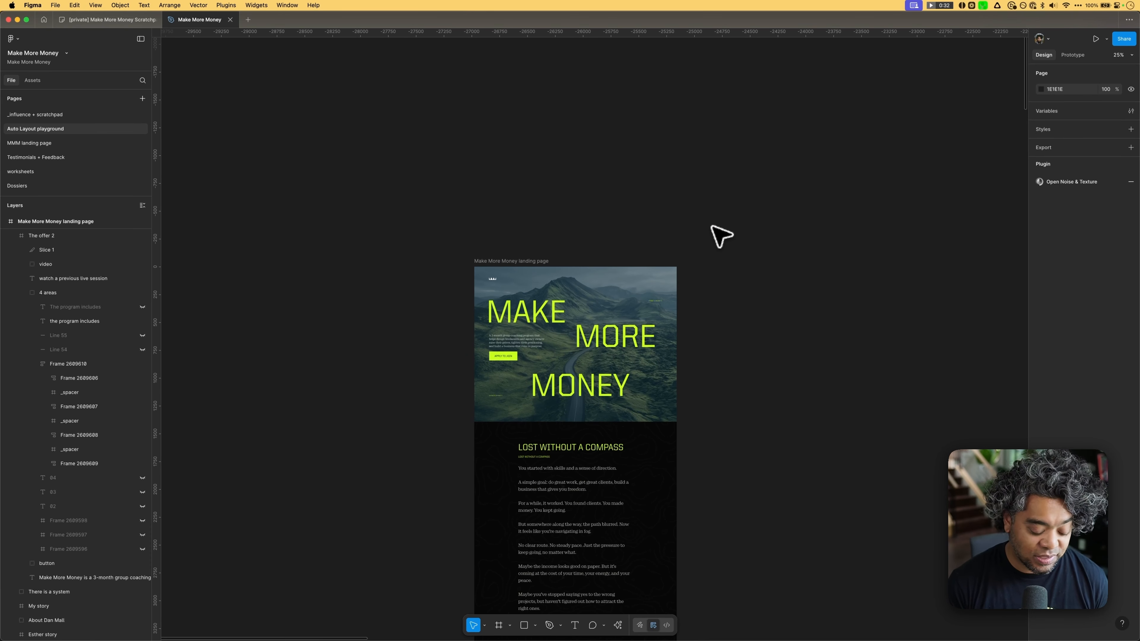
key("shift+0")
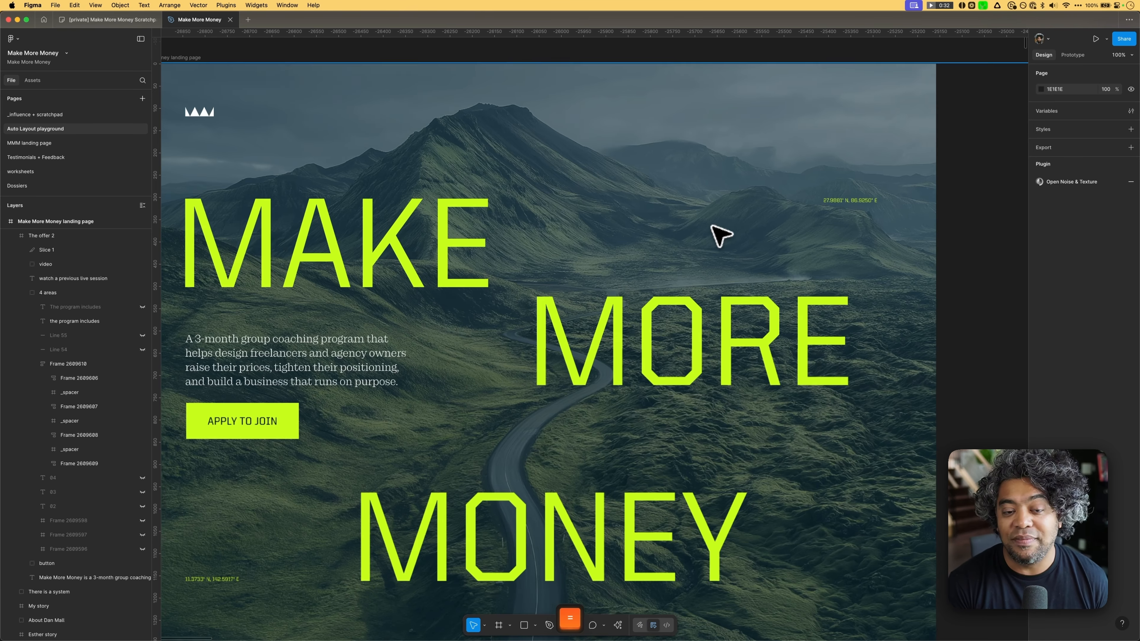
scroll(711, 226, "right", 1)
scroll(711, 226, "up", 1)
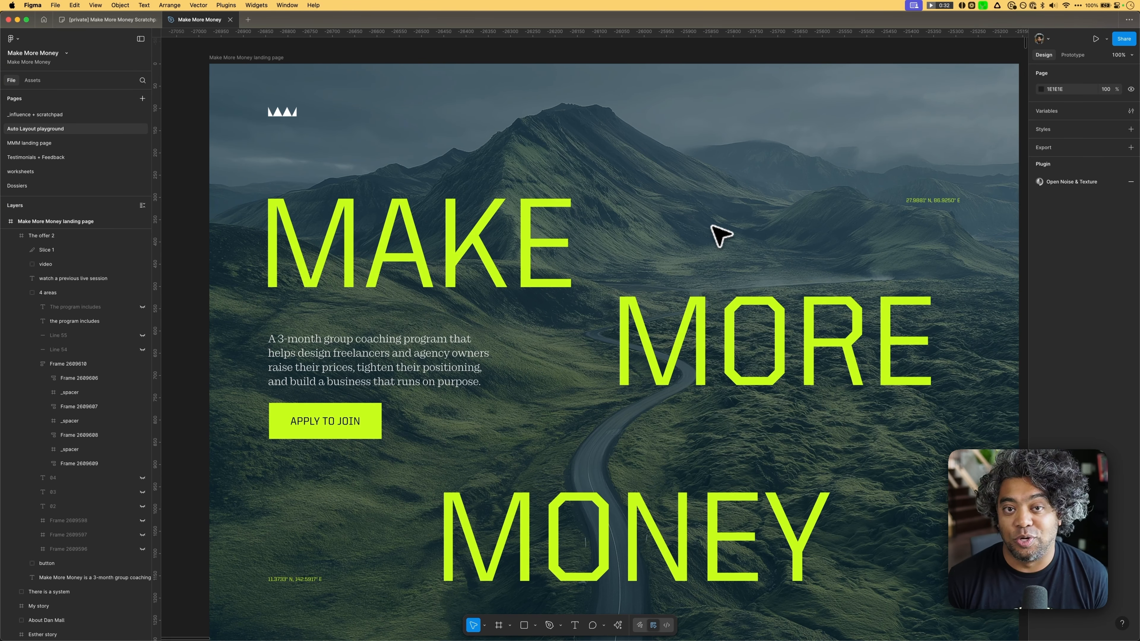
scroll(489, 189, "down", 1)
scroll(489, 188, "right", 1)
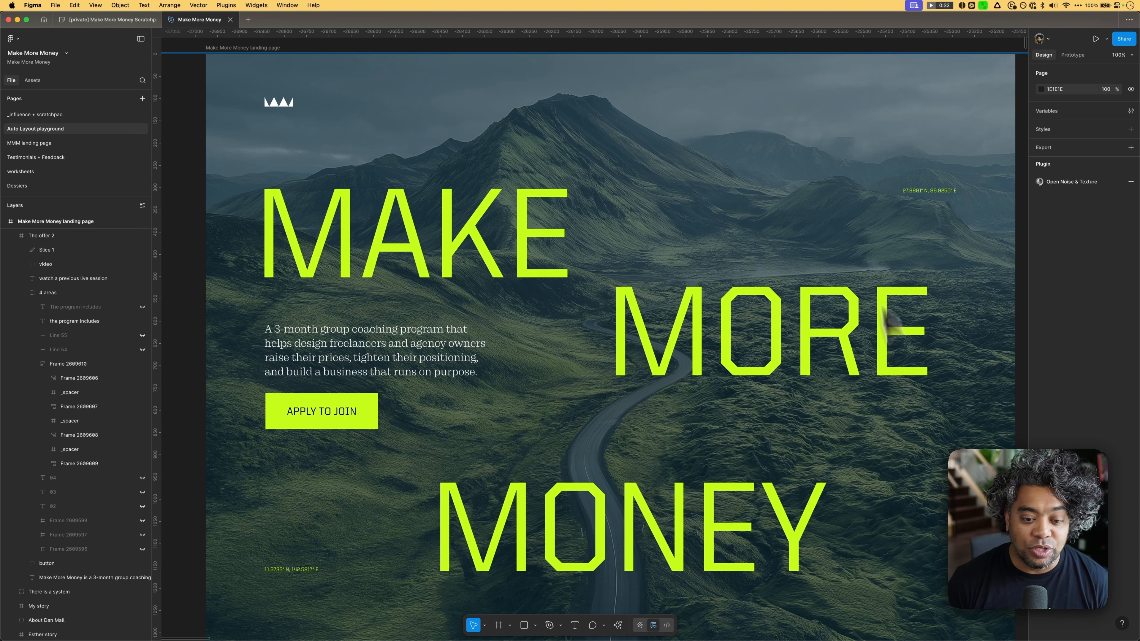
scroll(827, 395, "down", 1)
scroll(828, 395, "right", 1)
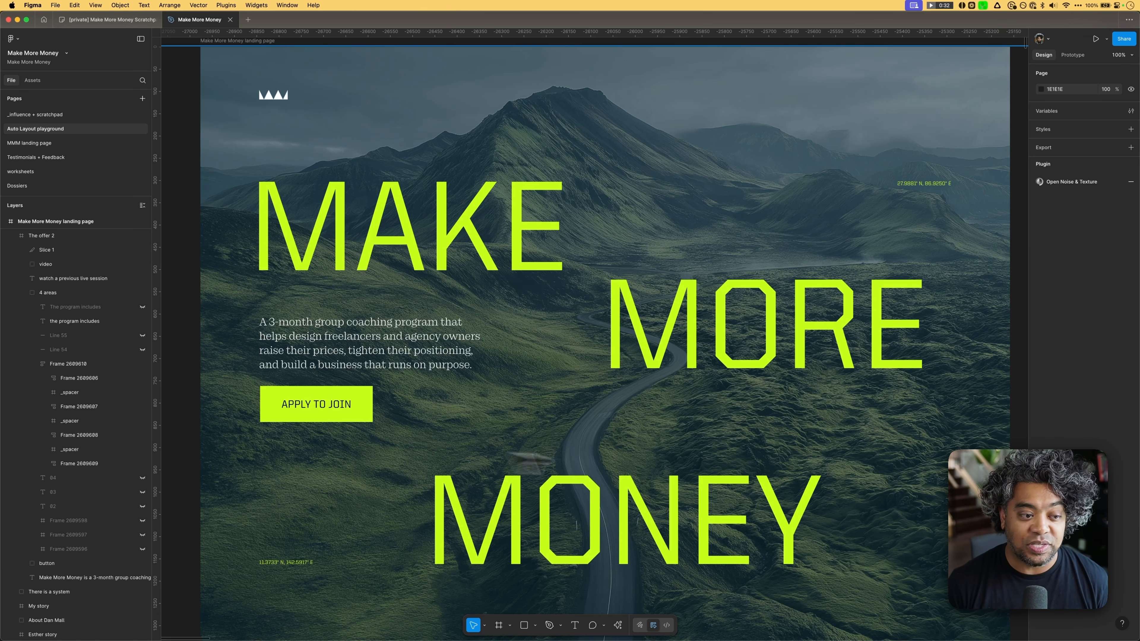
Step: Select the hero image group, which holds the blue overlay, inside the hero2 section
left_click(383, 508)
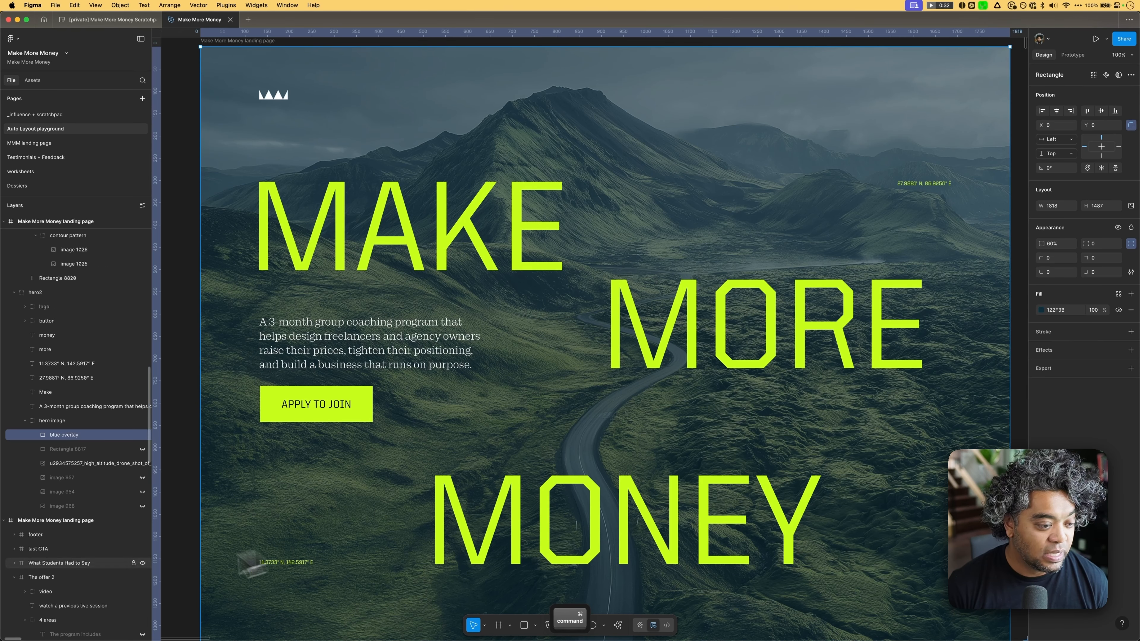
left_click(56, 422)
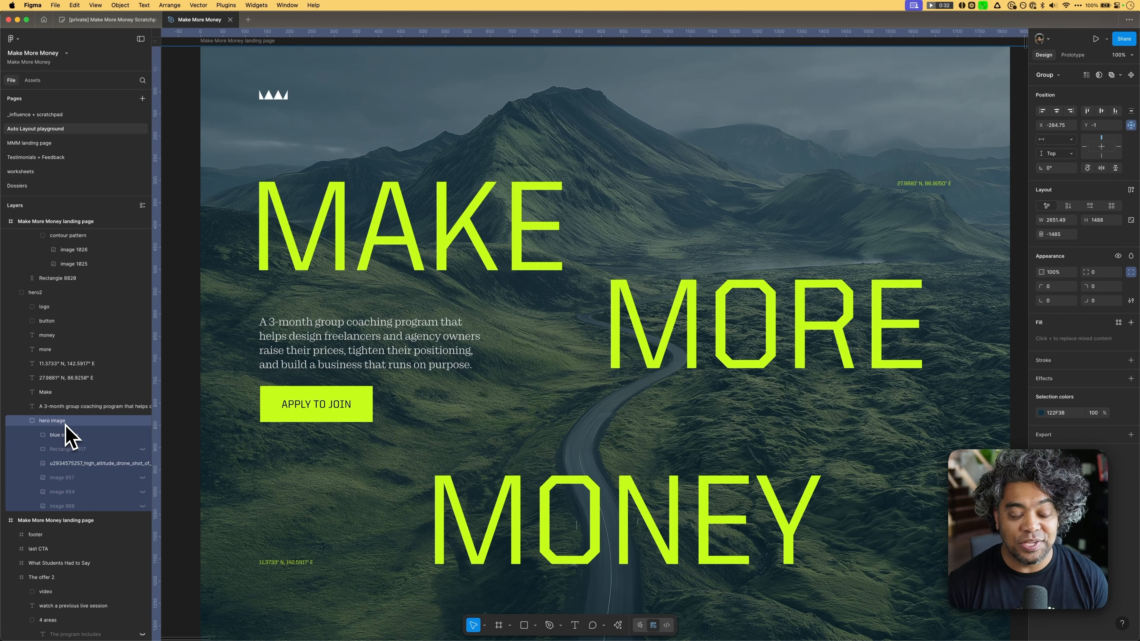